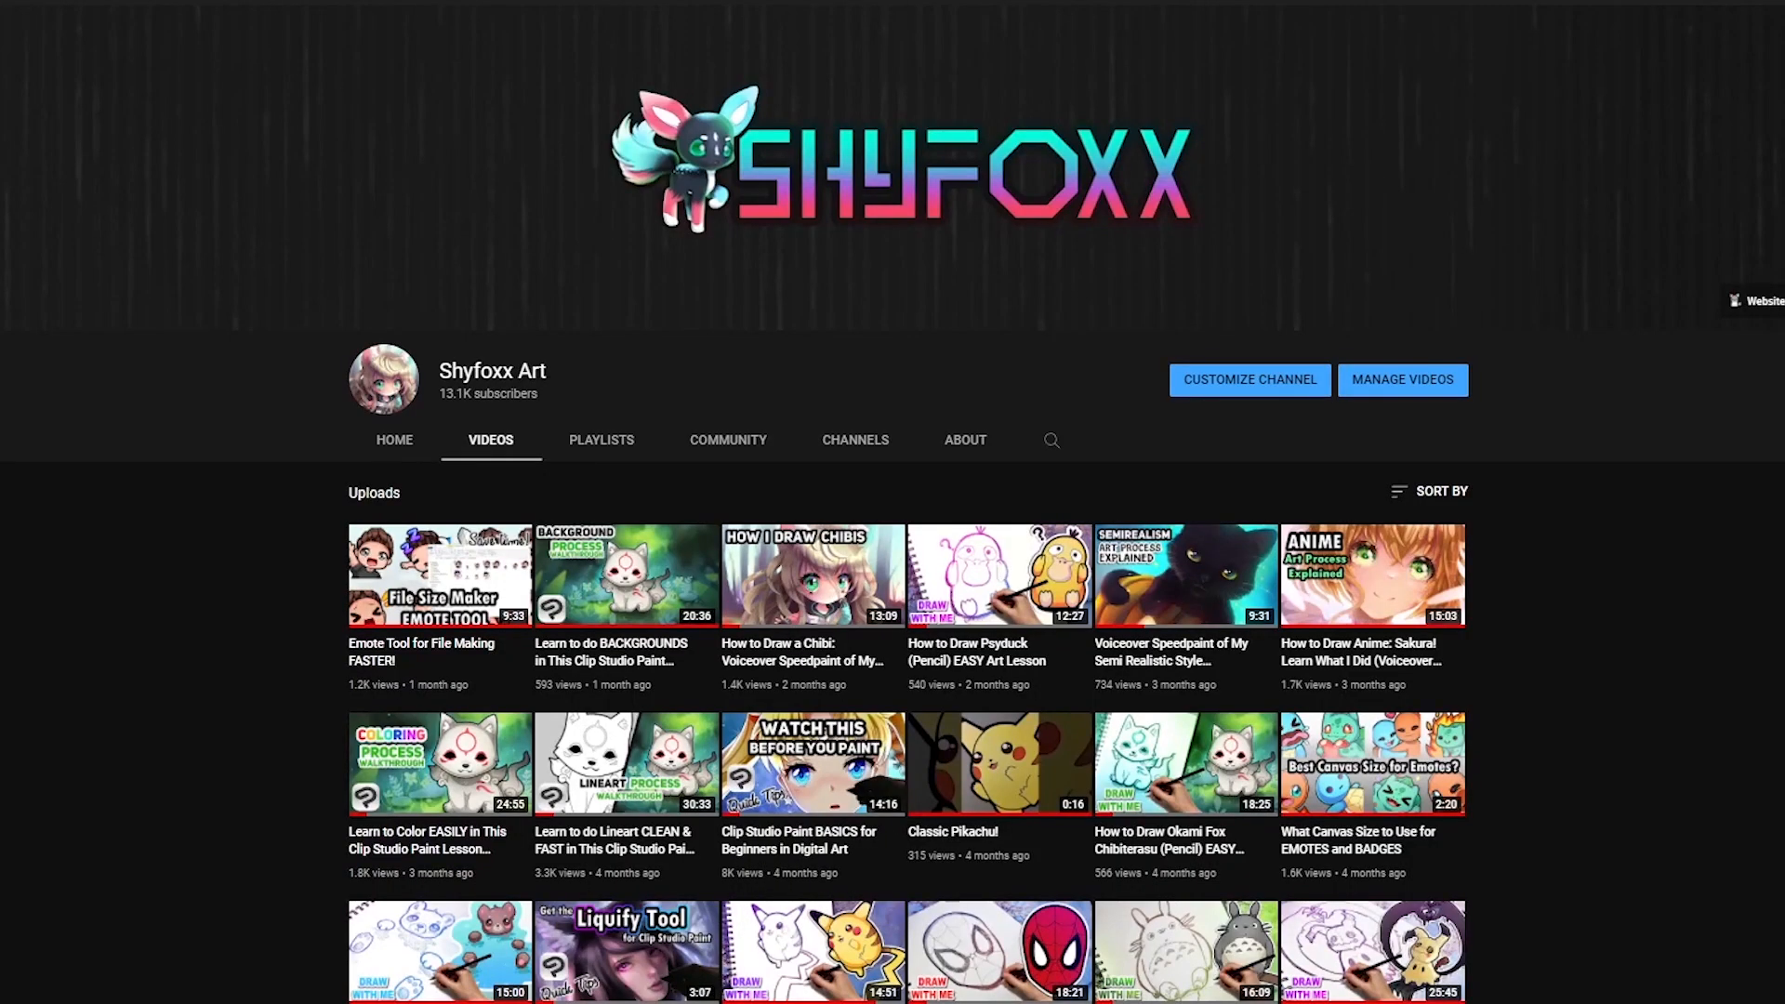
scroll(906, 557, "down", 15)
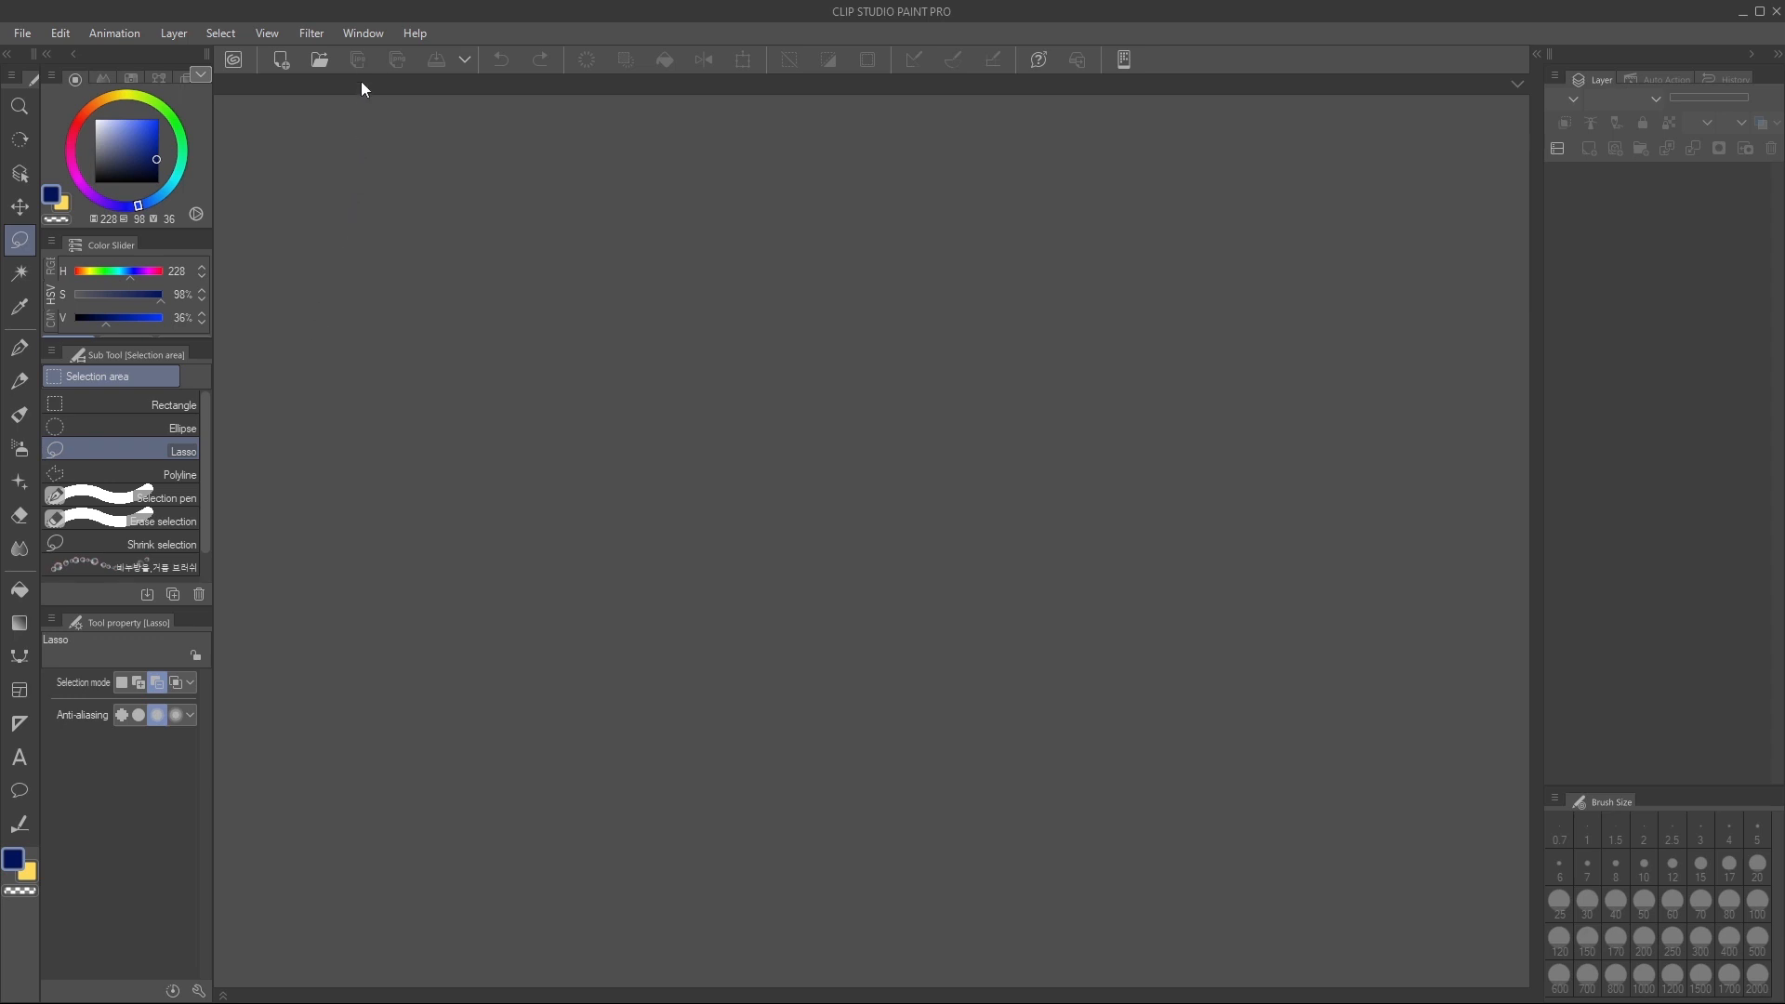
left_click(364, 34)
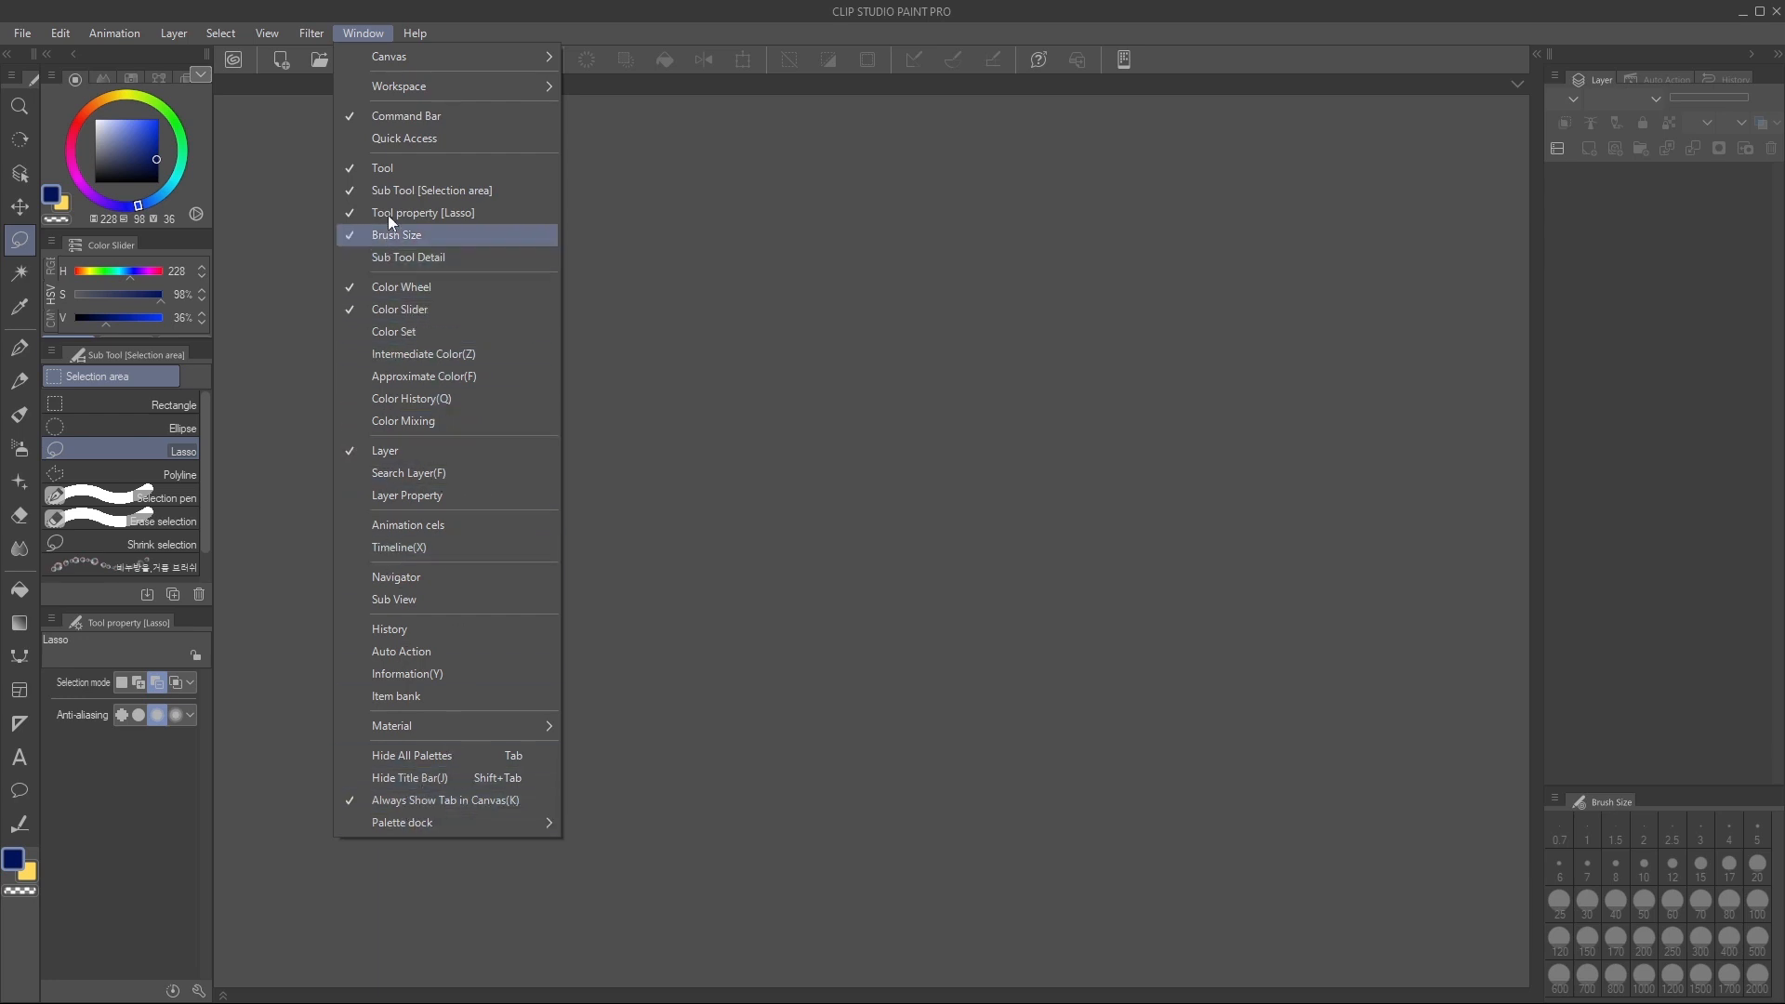
left_click(740, 297)
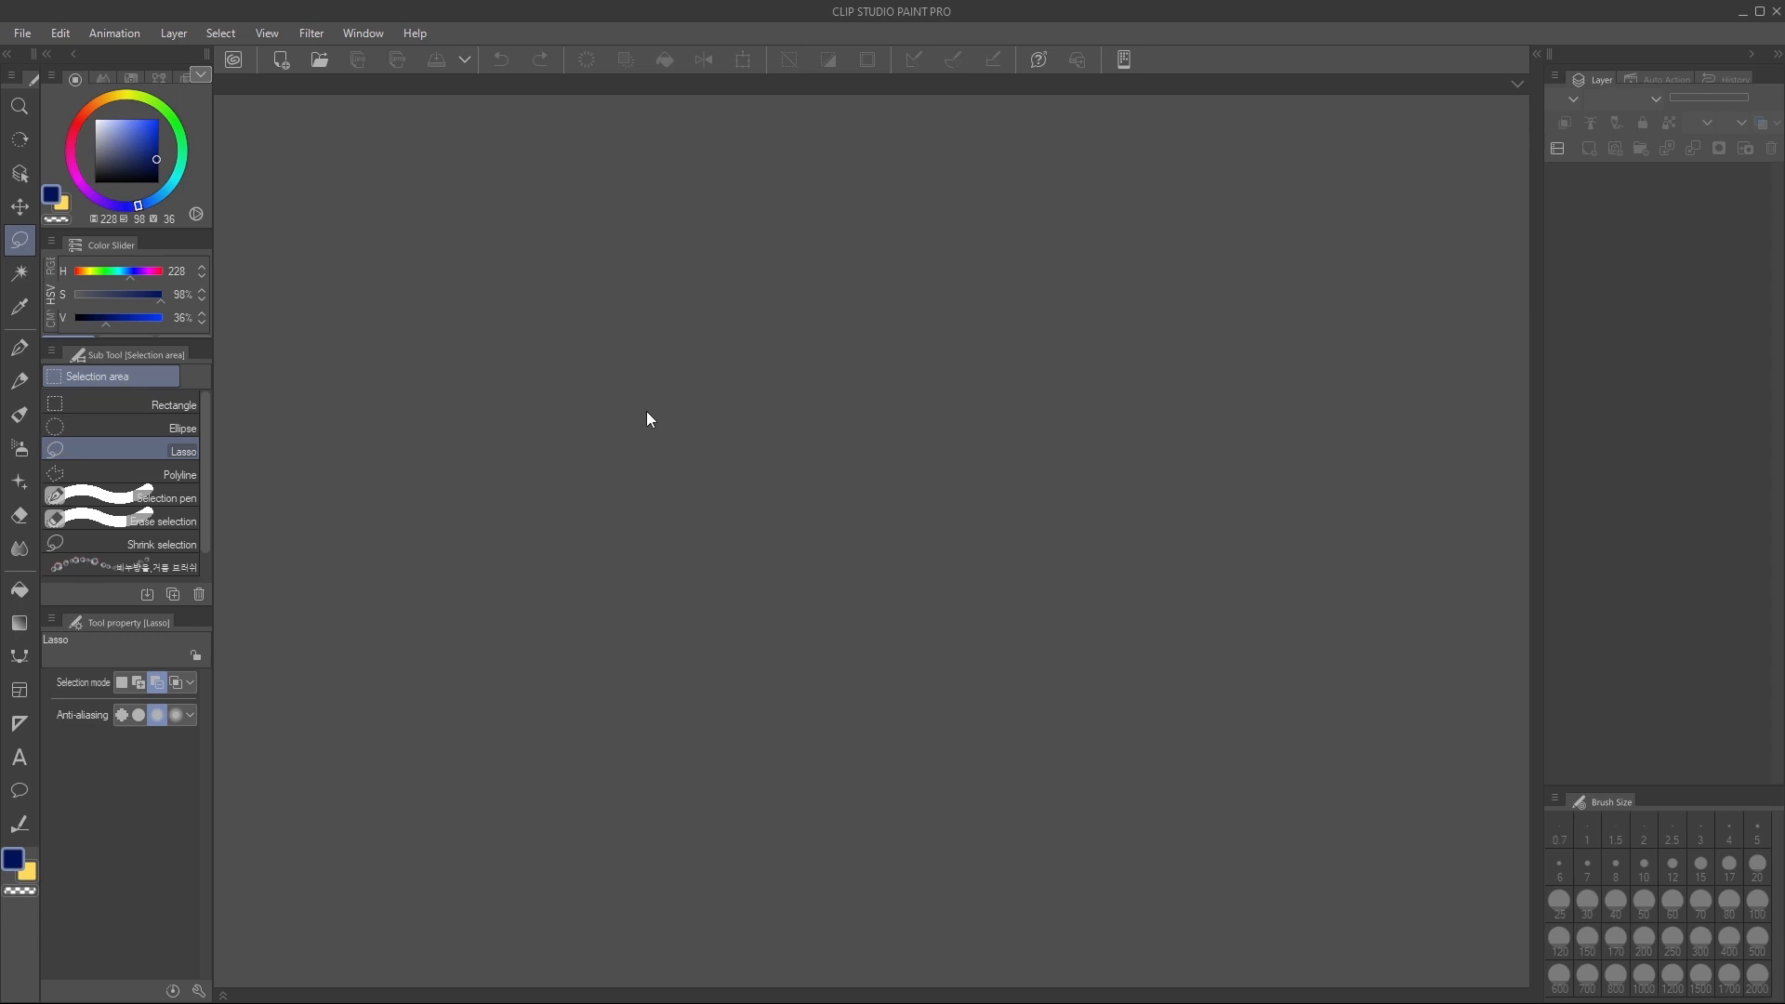
Create a new 3000 x 3000 px illustration canvas at 90 dpi
left_click(23, 36)
left_click(48, 53)
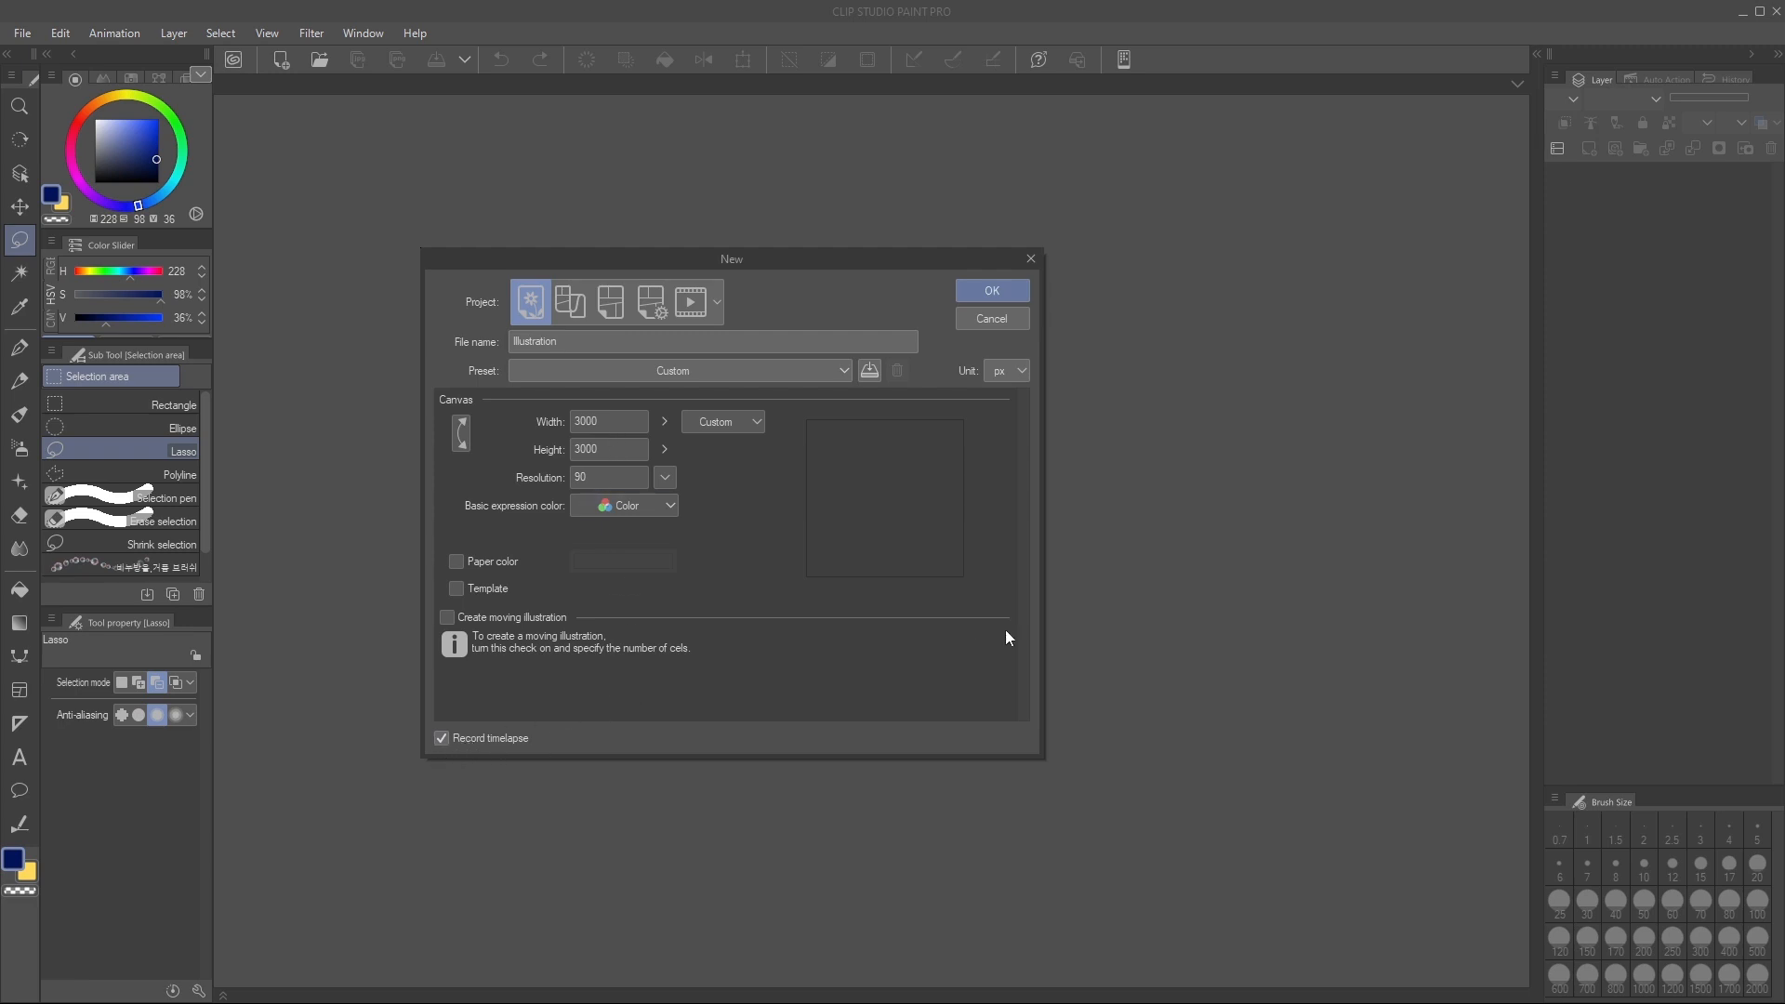
left_click(991, 290)
Sketch a large oval for the body and a small circle above its left side for the head with the Lighter Pencil
key("p")
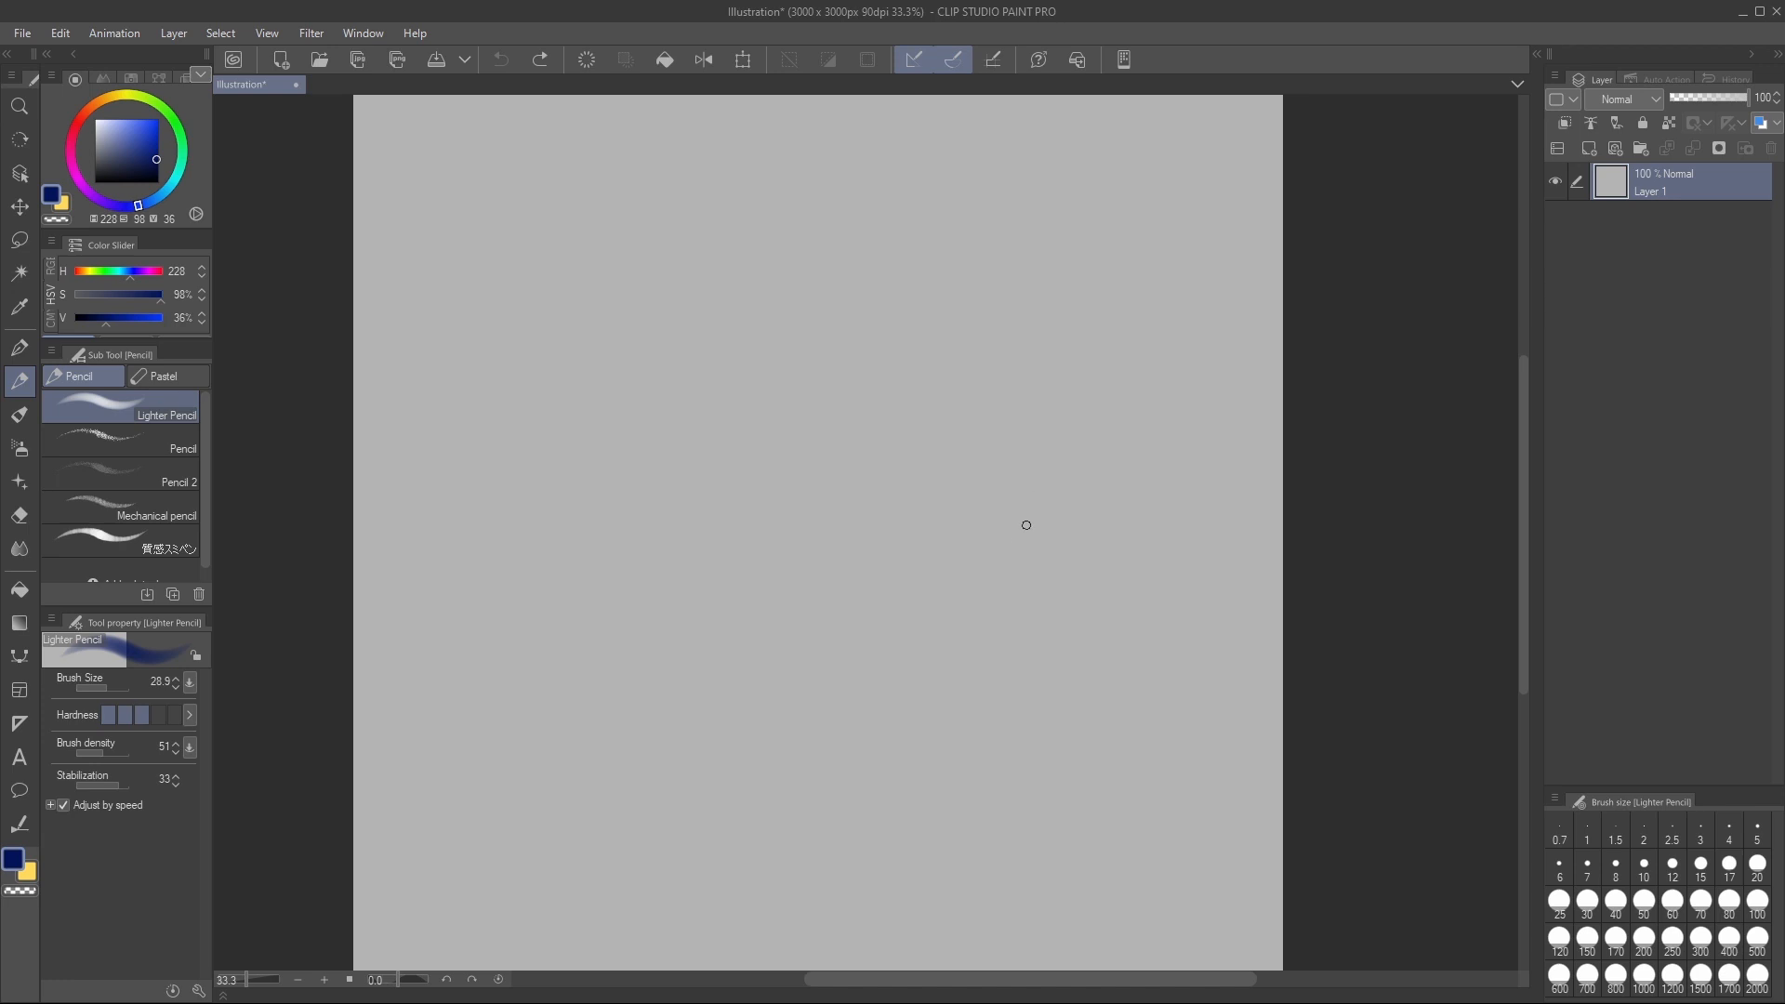
mouse_move(1002, 455)
left_mouse_down()
mouse_move(757, 471)
mouse_move(932, 679)
mouse_move(958, 425)
mouse_move(744, 599)
mouse_move(1043, 584)
mouse_move(829, 424)
mouse_move(770, 470)
left_mouse_up()
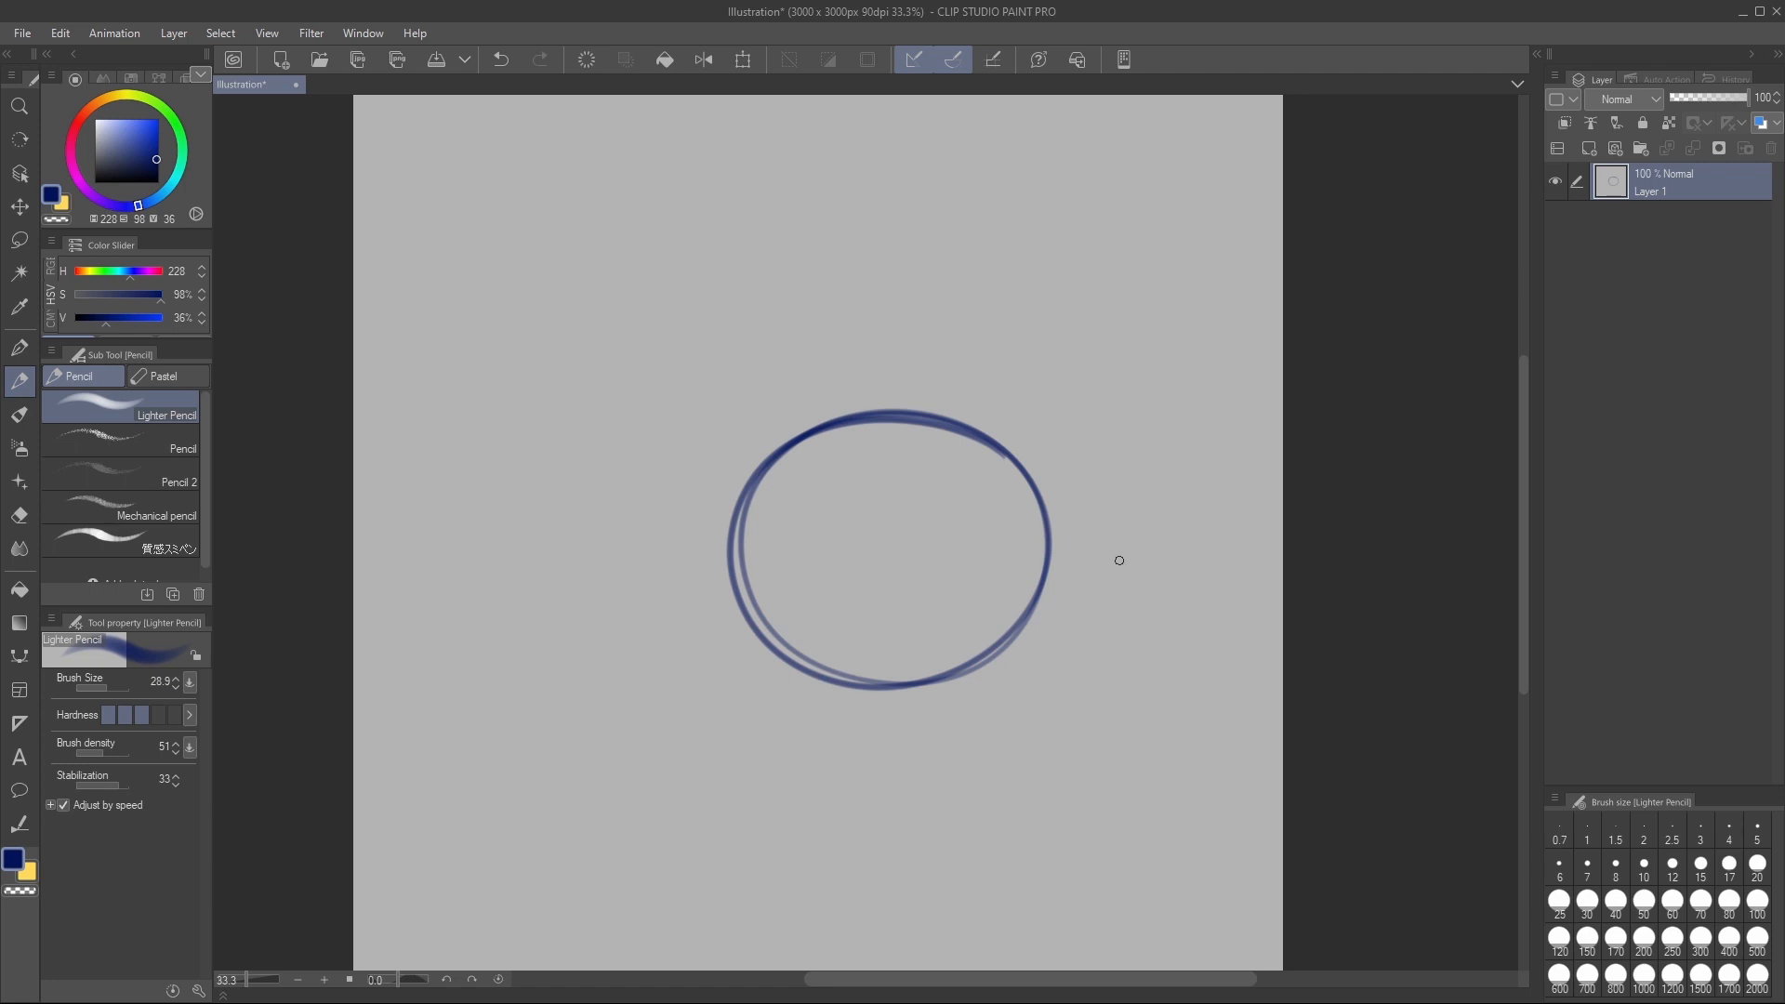
mouse_move(713, 415)
left_mouse_down()
mouse_move(786, 372)
mouse_move(690, 395)
mouse_move(789, 385)
mouse_move(691, 365)
mouse_move(789, 355)
left_mouse_up()
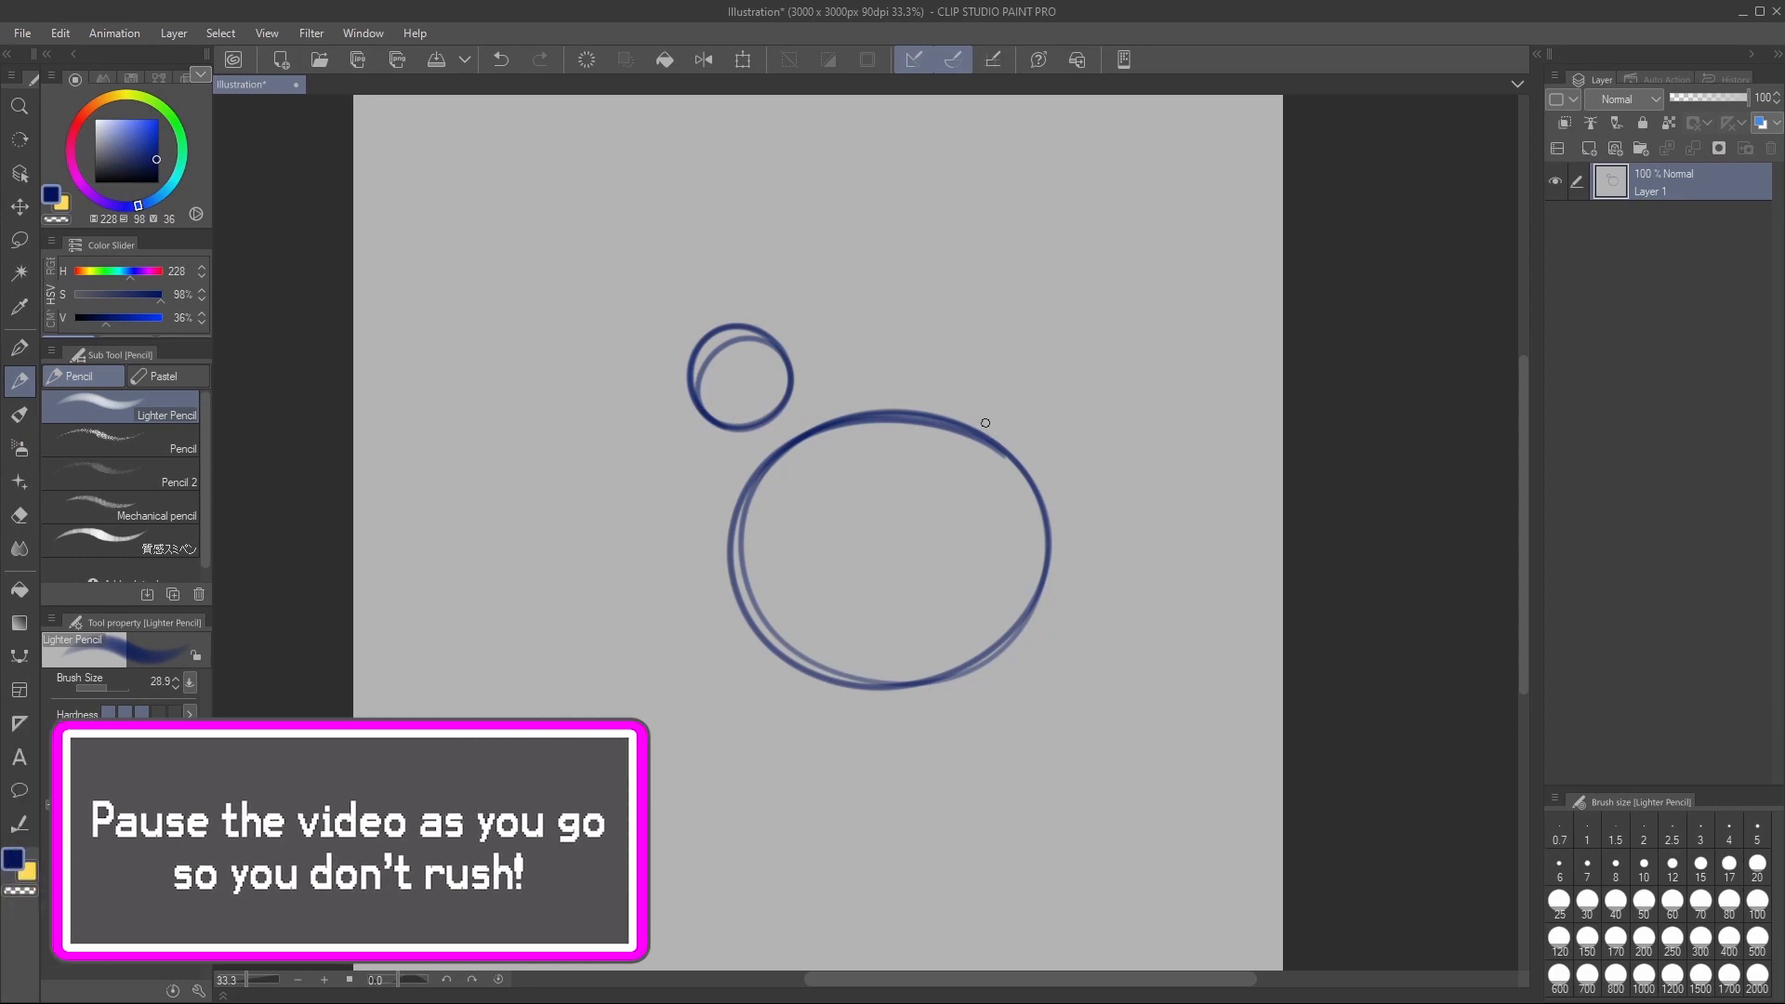
Sketch a pointed tail on the body oval's upper right and a shallow tip at its underside
mouse_move(988, 432)
left_mouse_down()
mouse_move(1062, 396)
mouse_move(1079, 437)
mouse_move(1053, 537)
left_mouse_up()
mouse_move(976, 439)
left_mouse_down()
mouse_move(1057, 389)
mouse_move(1046, 562)
left_mouse_up()
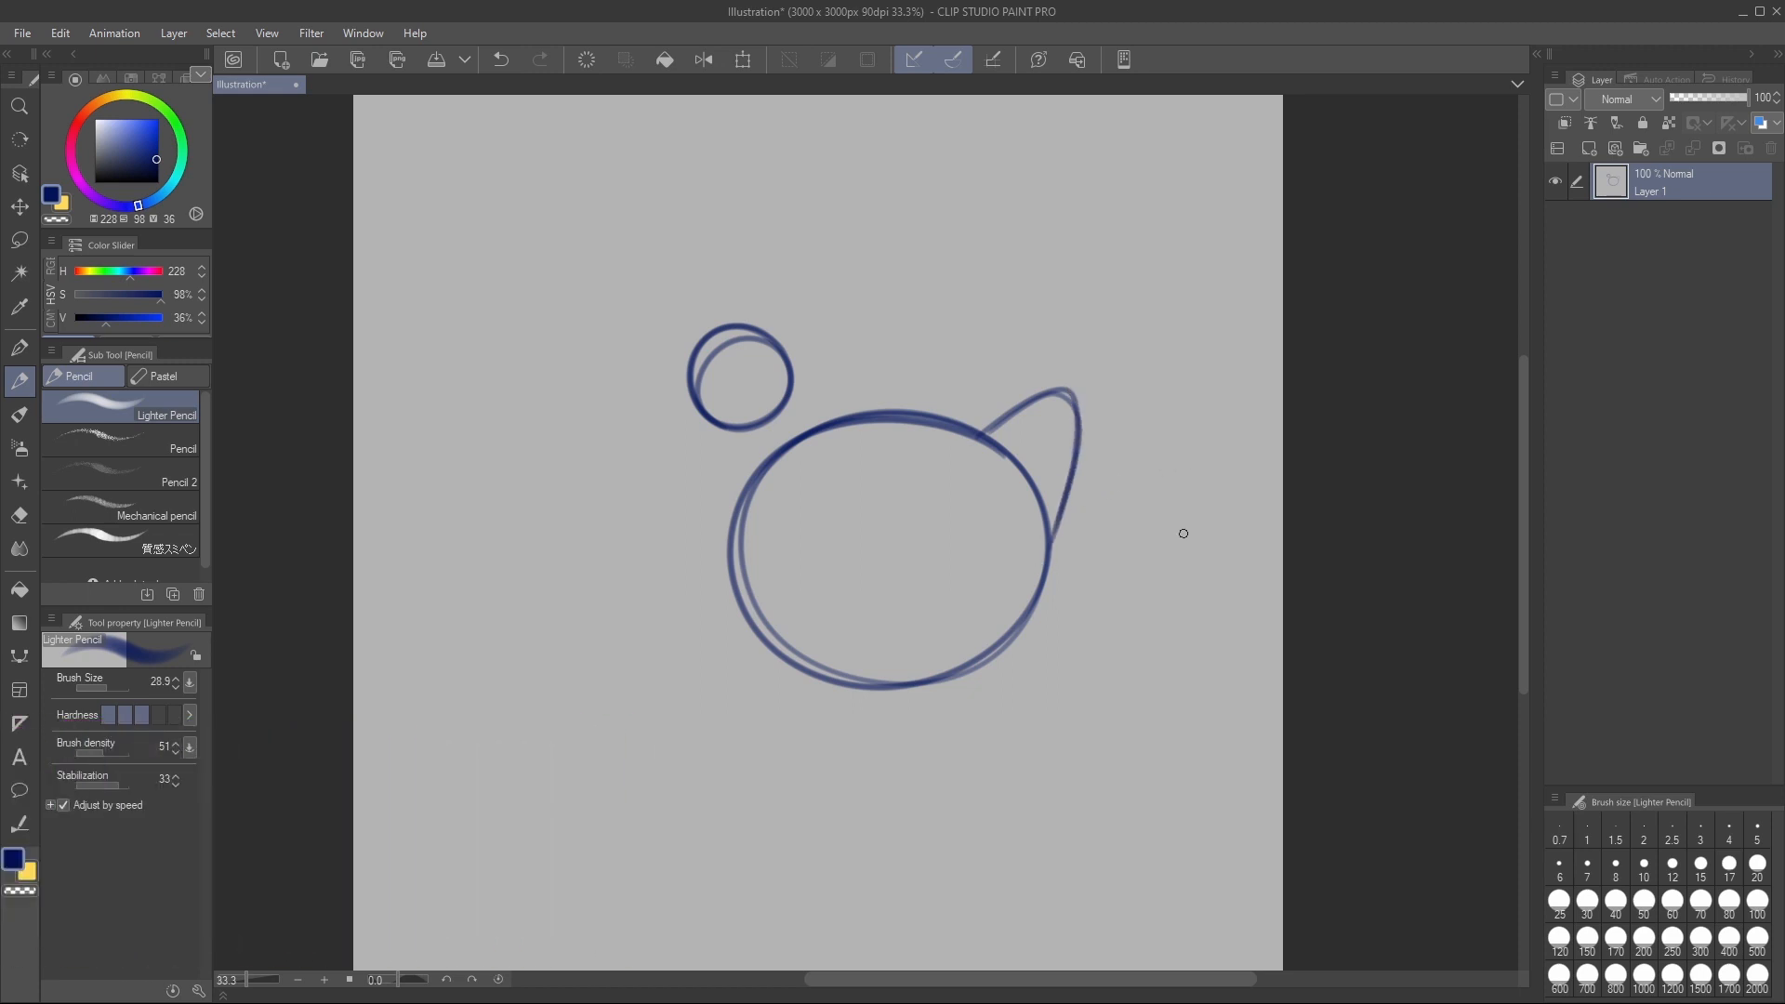
mouse_move(842, 681)
left_mouse_down()
mouse_move(891, 705)
mouse_move(939, 678)
left_mouse_up()
mouse_move(825, 671)
left_mouse_down()
mouse_move(885, 708)
mouse_move(947, 679)
left_mouse_up()
scroll(1060, 532, "up", 3)
scroll(1047, 531, "down", 1)
left_click_drag(1092, 394, 1110, 421)
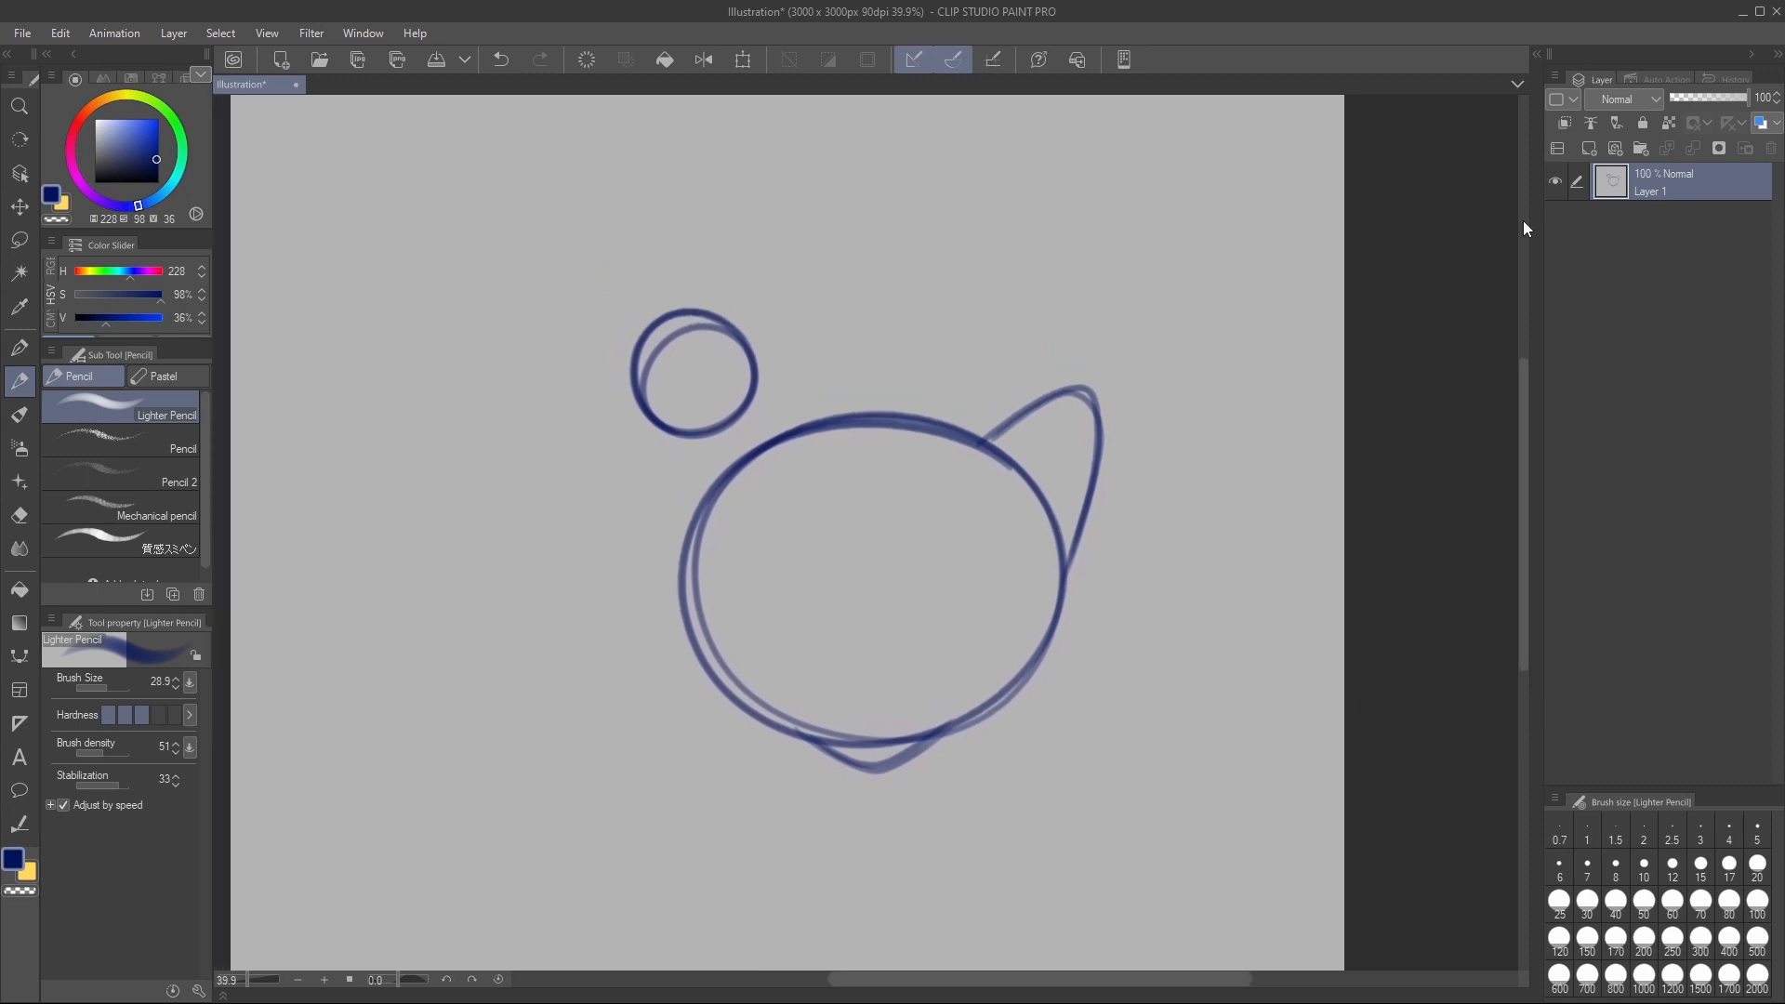
Lower the opacity of the rough sketch layer to 46% and add a new layer above it
left_click(1706, 98)
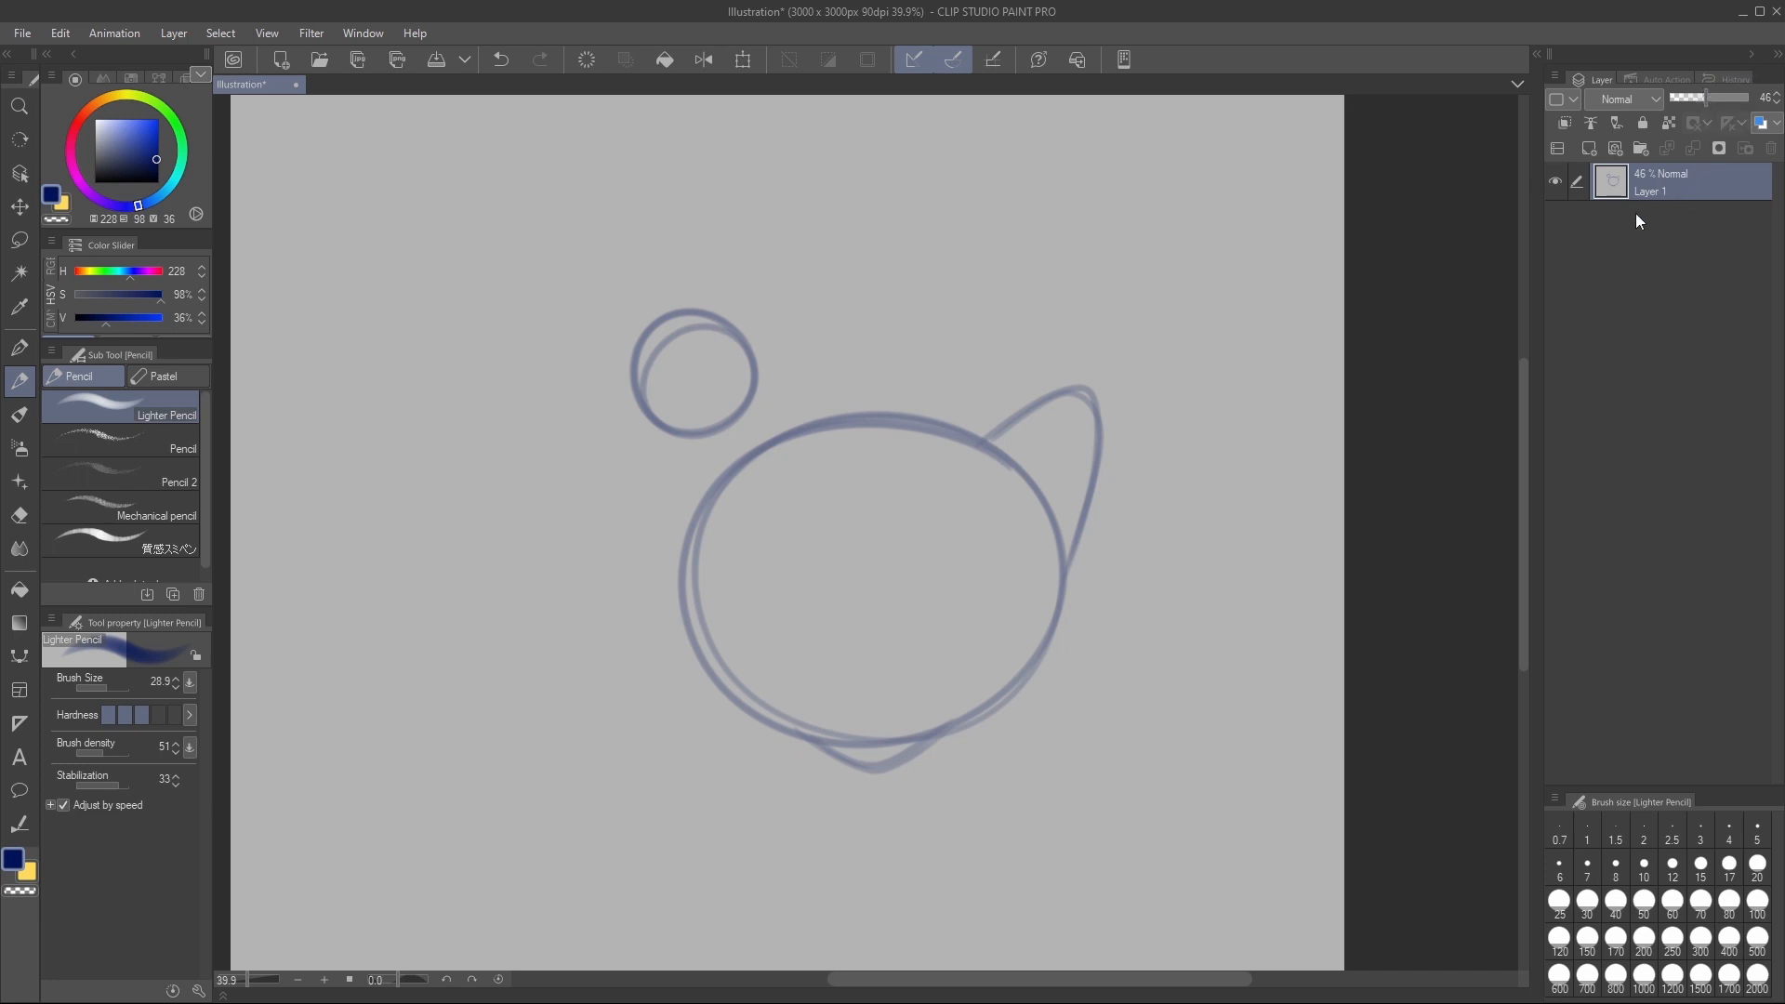
left_click(1585, 152)
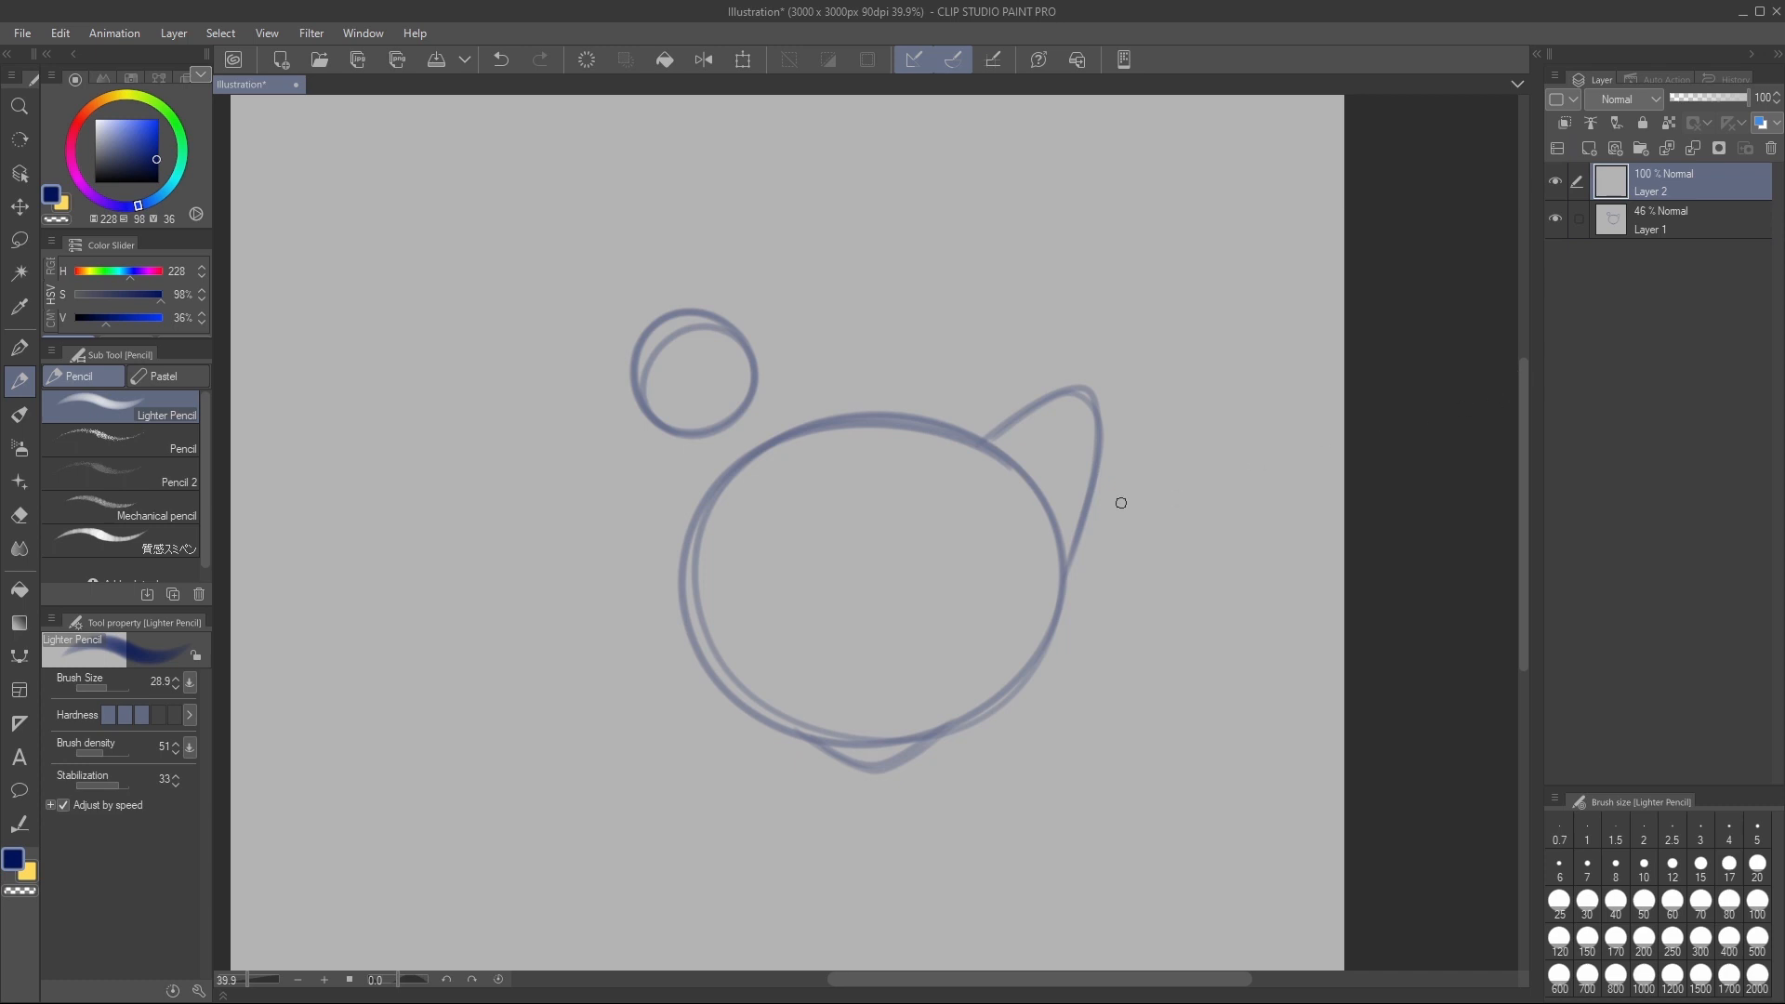
With pencil size 20, draw the neck lines and the chest outline down to the body's bottom tip
left_click(1757, 867)
mouse_move(753, 376)
left_mouse_down()
mouse_move(779, 419)
mouse_move(830, 425)
left_mouse_up()
left_click_drag(669, 484, 693, 445)
mouse_move(682, 470)
left_mouse_down()
mouse_move(653, 546)
mouse_move(674, 552)
left_mouse_up()
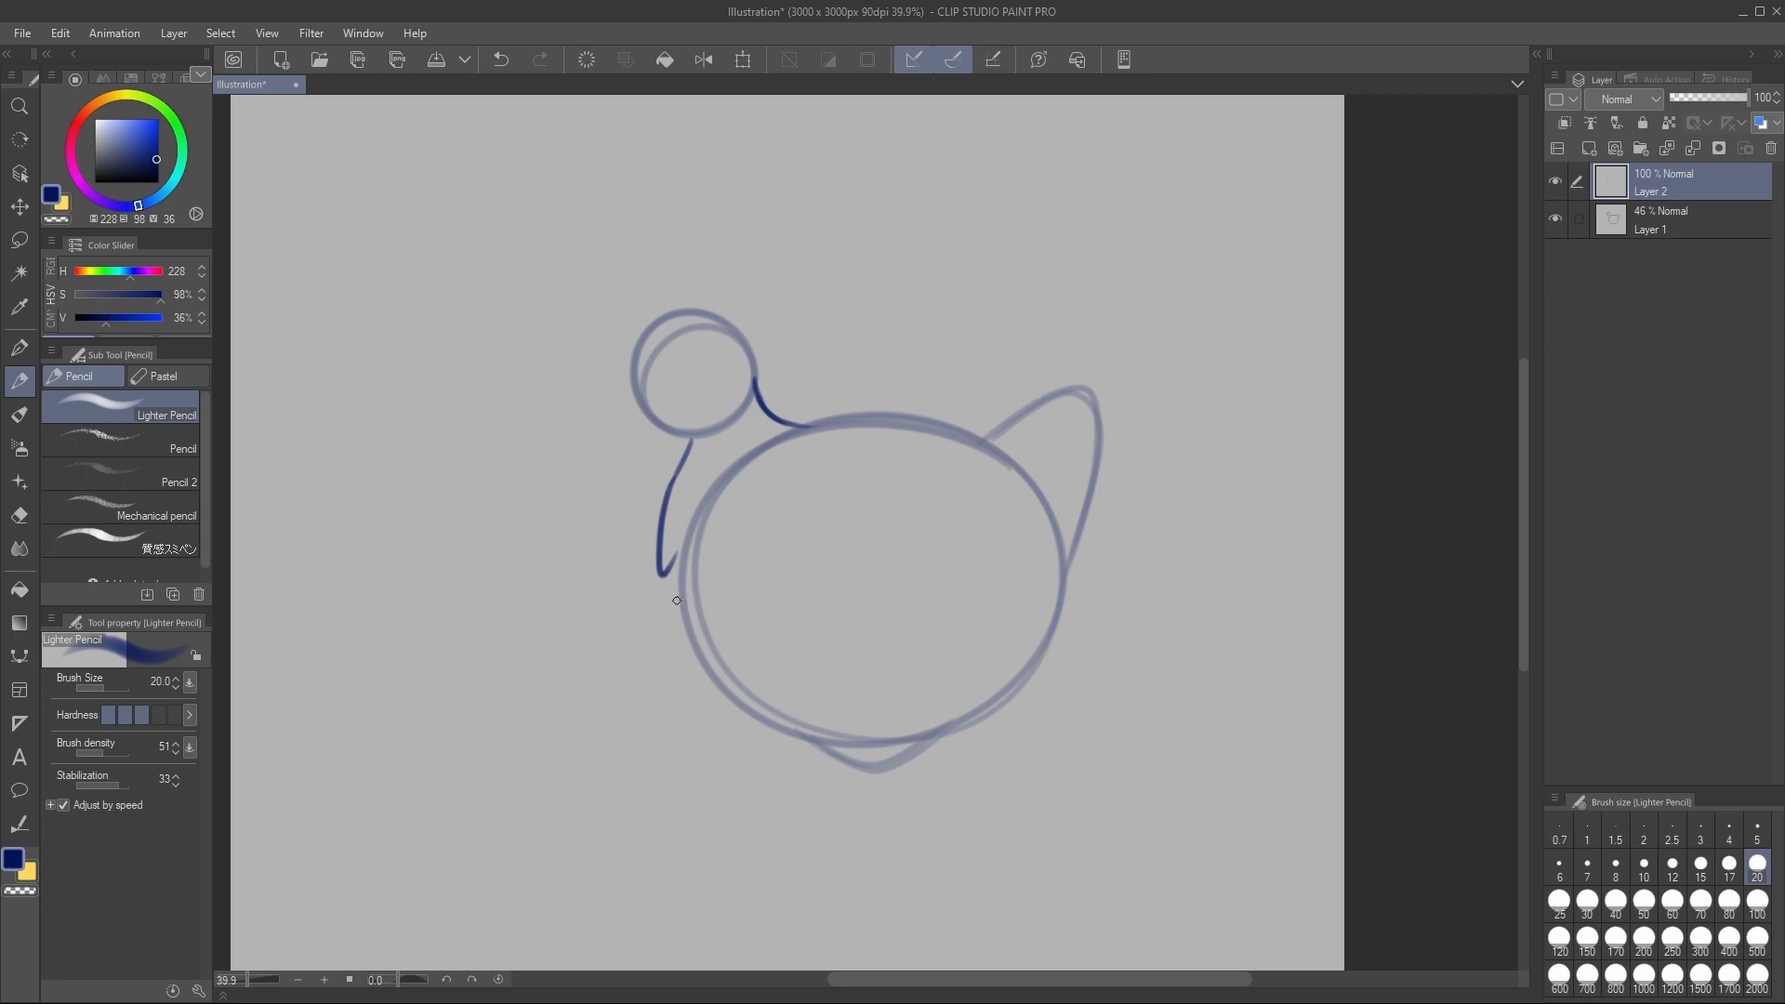
mouse_move(670, 566)
left_mouse_down()
mouse_move(686, 650)
mouse_move(719, 685)
mouse_move(873, 773)
left_mouse_up()
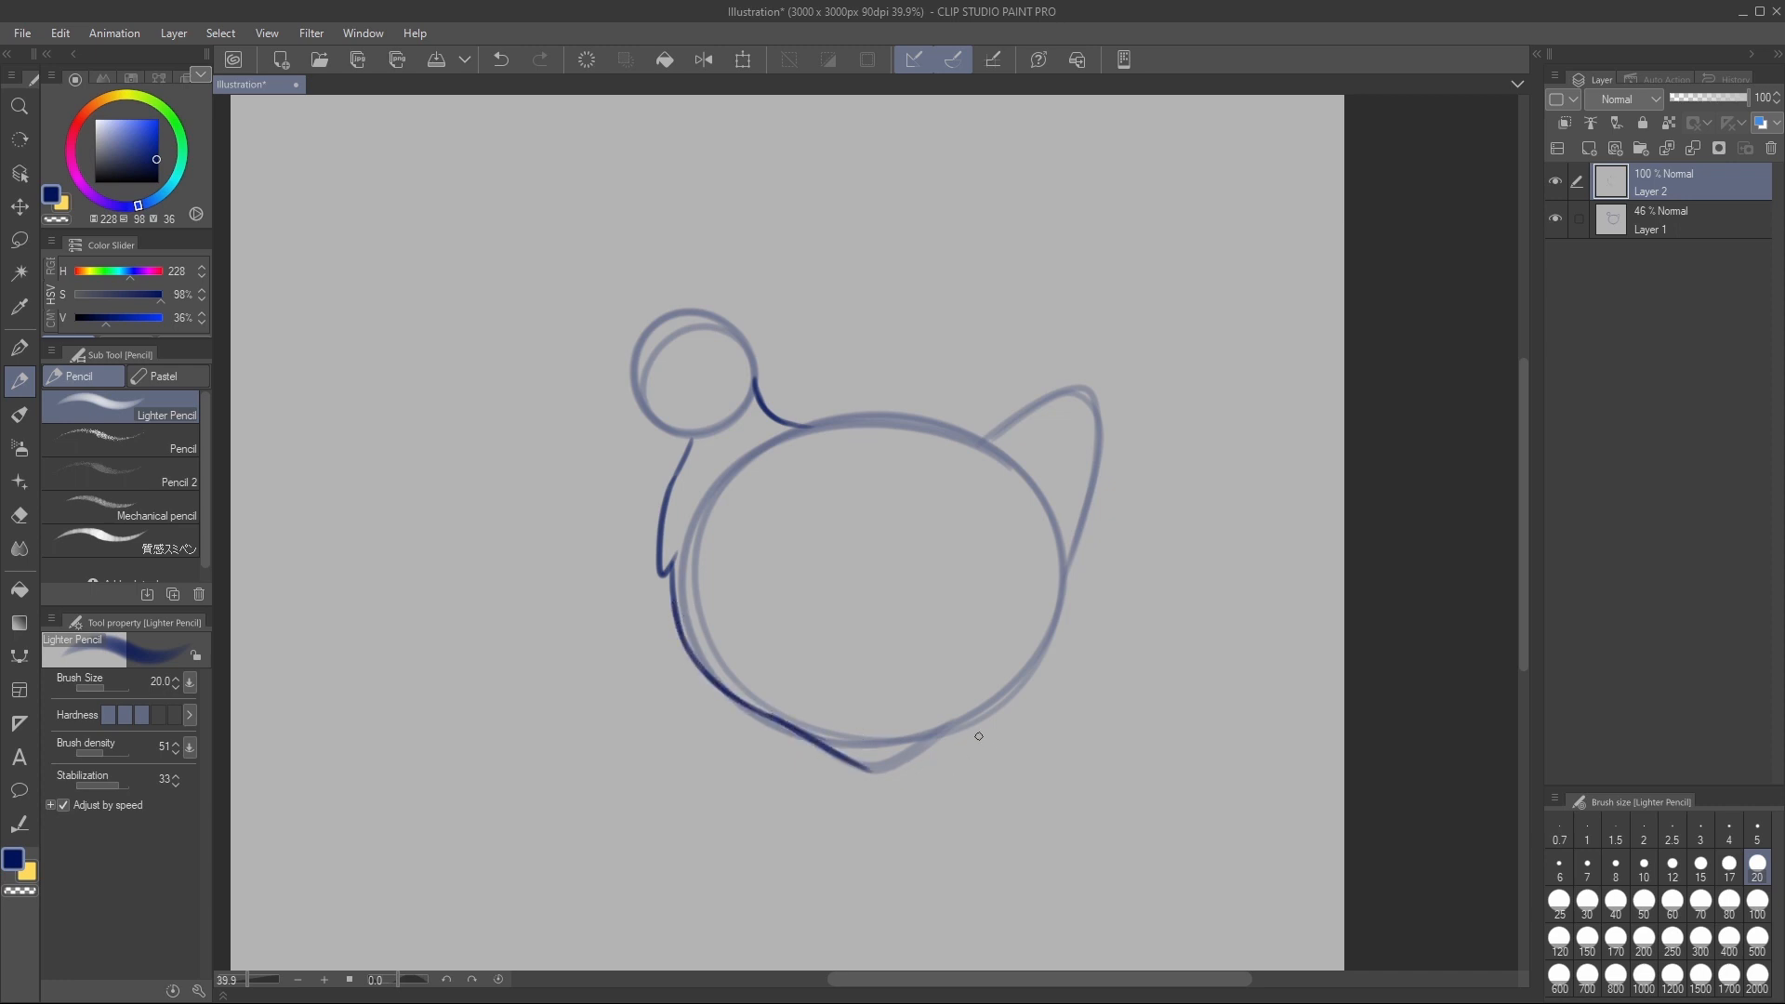
Draw a jagged feather edge from the body's bottom tip up its right side to the base of the tail
mouse_move(865, 766)
left_mouse_down()
mouse_move(887, 773)
mouse_move(919, 738)
left_mouse_up()
left_click_drag(919, 736, 963, 717)
left_click_drag(965, 715, 1025, 675)
left_click_drag(1014, 681, 1072, 610)
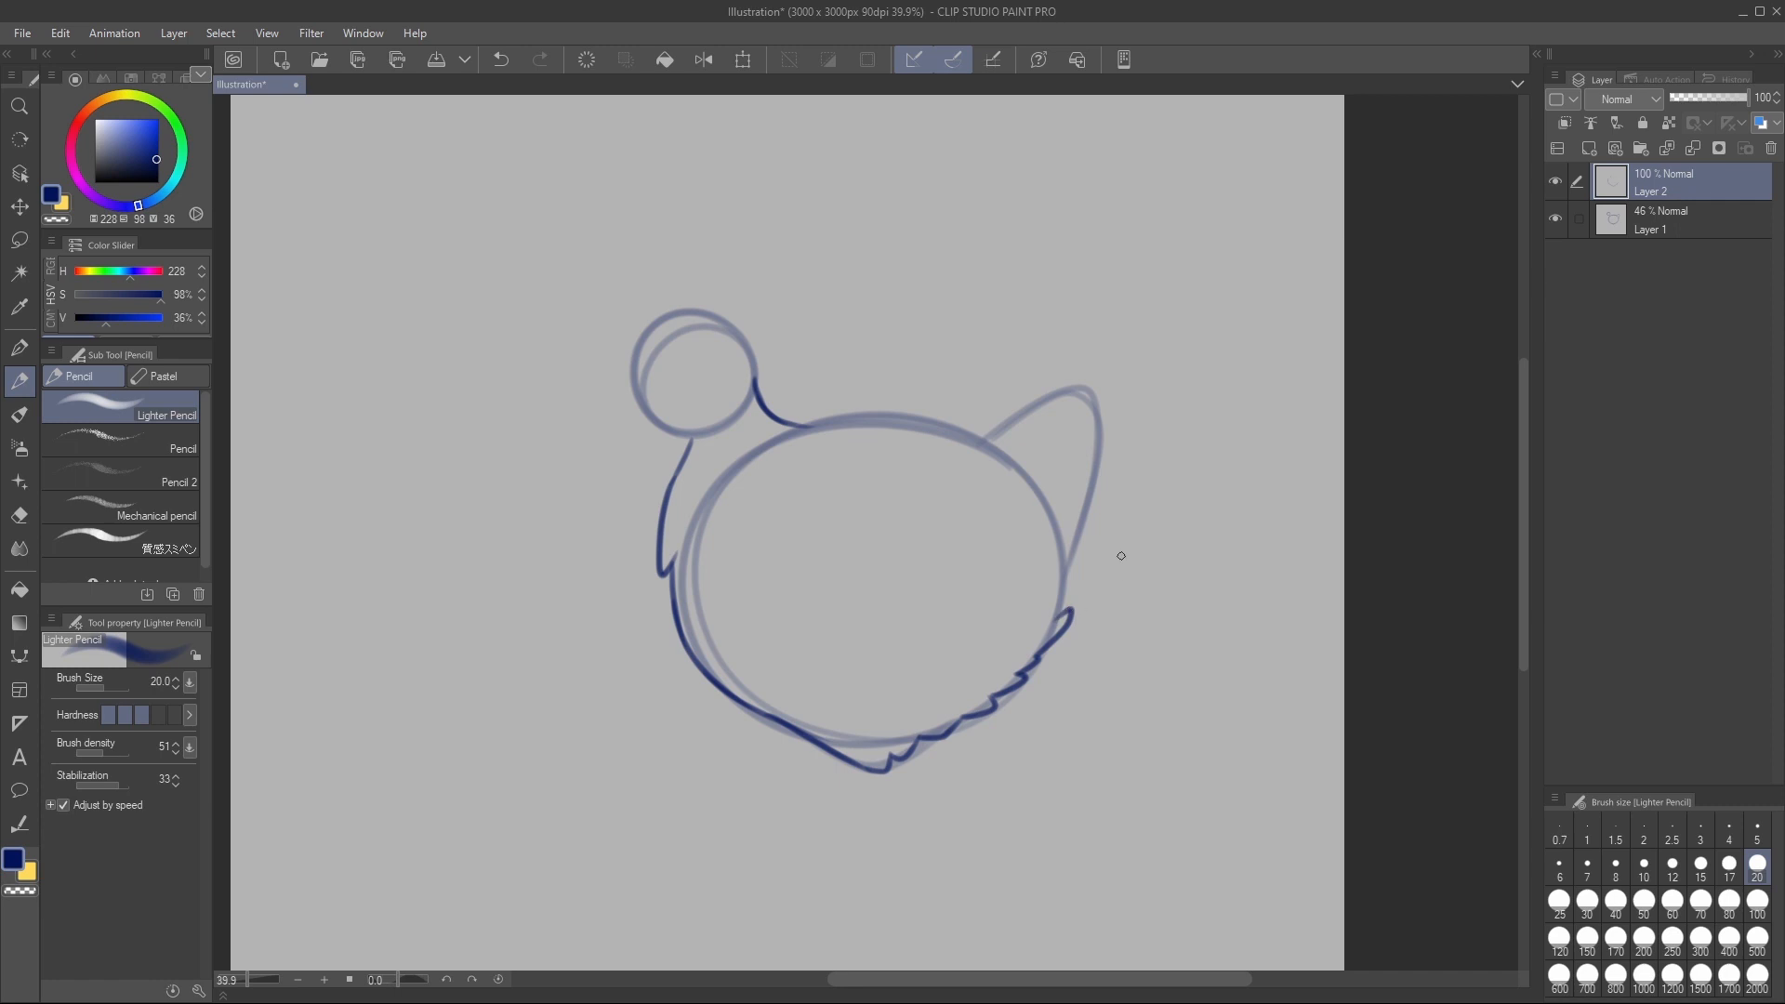
left_click_drag(1055, 617, 1076, 581)
left_click_drag(1062, 586, 1084, 519)
Outline the tail with a feathered outer edge, ragged tip and smooth upper line back to the body
left_click_drag(1105, 446, 1104, 444)
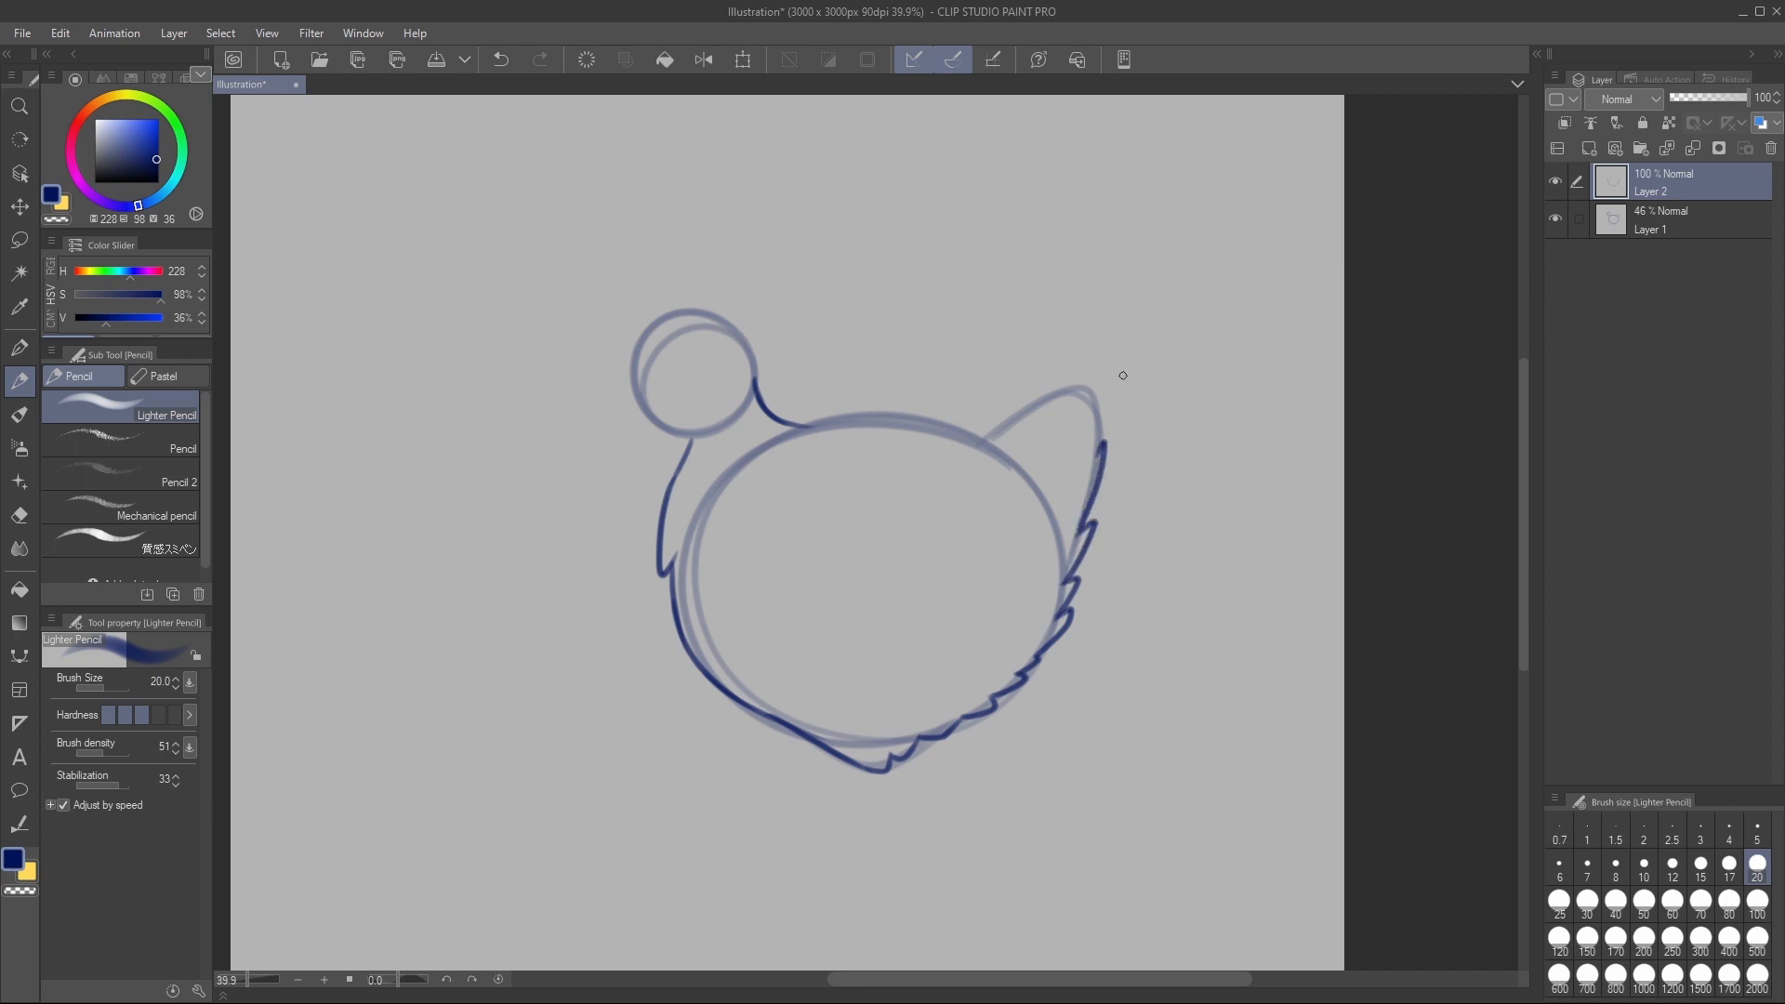
key("ctrl+z")
left_click_drag(1078, 531, 1102, 429)
left_click_drag(1102, 438, 1100, 378)
left_click_drag(1058, 383, 1087, 392)
key("ctrl+z")
mouse_move(1055, 390)
left_mouse_down()
mouse_move(1079, 382)
mouse_move(972, 437)
left_mouse_up()
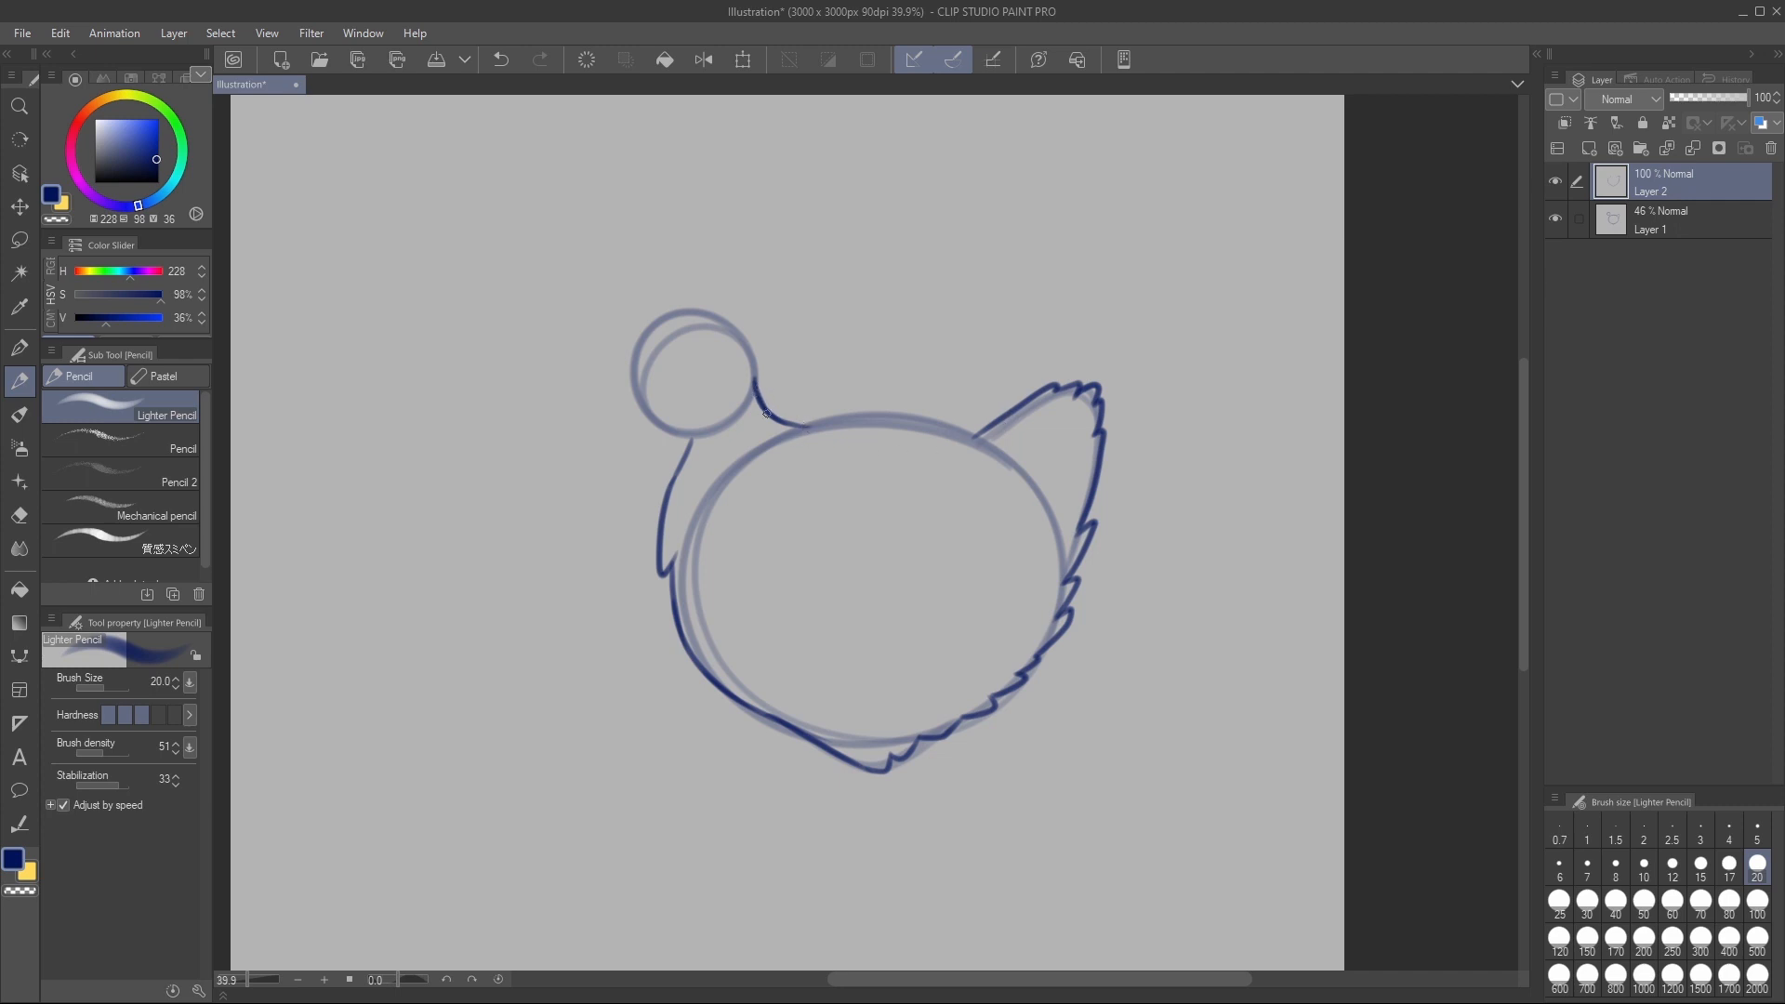
Erase the short rear neck line and replace it with one long curve from the head along the back
key("e")
left_click_drag(771, 402, 828, 409)
key("p")
mouse_move(755, 363)
left_mouse_down()
mouse_move(785, 395)
mouse_move(865, 416)
mouse_move(1023, 430)
left_mouse_up()
key("ctrl+z")
left_click_drag(989, 426, 974, 445)
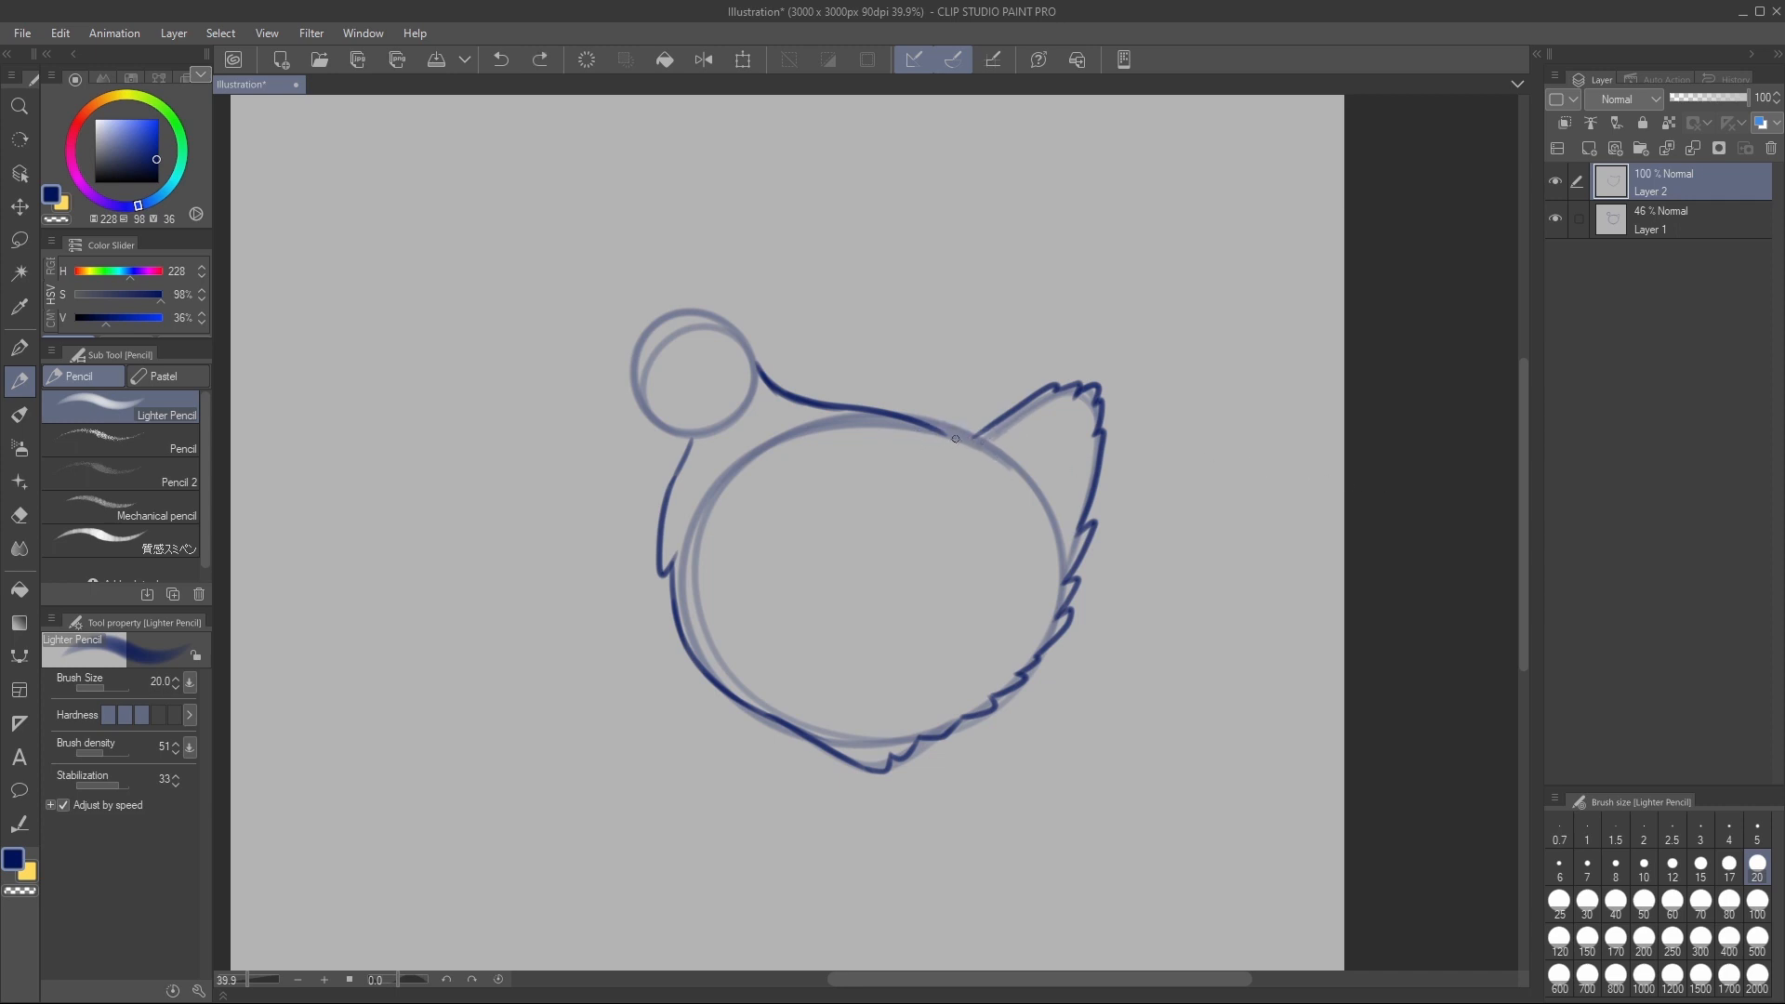
Join the back line to the tail with a short curve and erase the overlapping line ends
left_click_drag(903, 432, 1011, 426)
key("e")
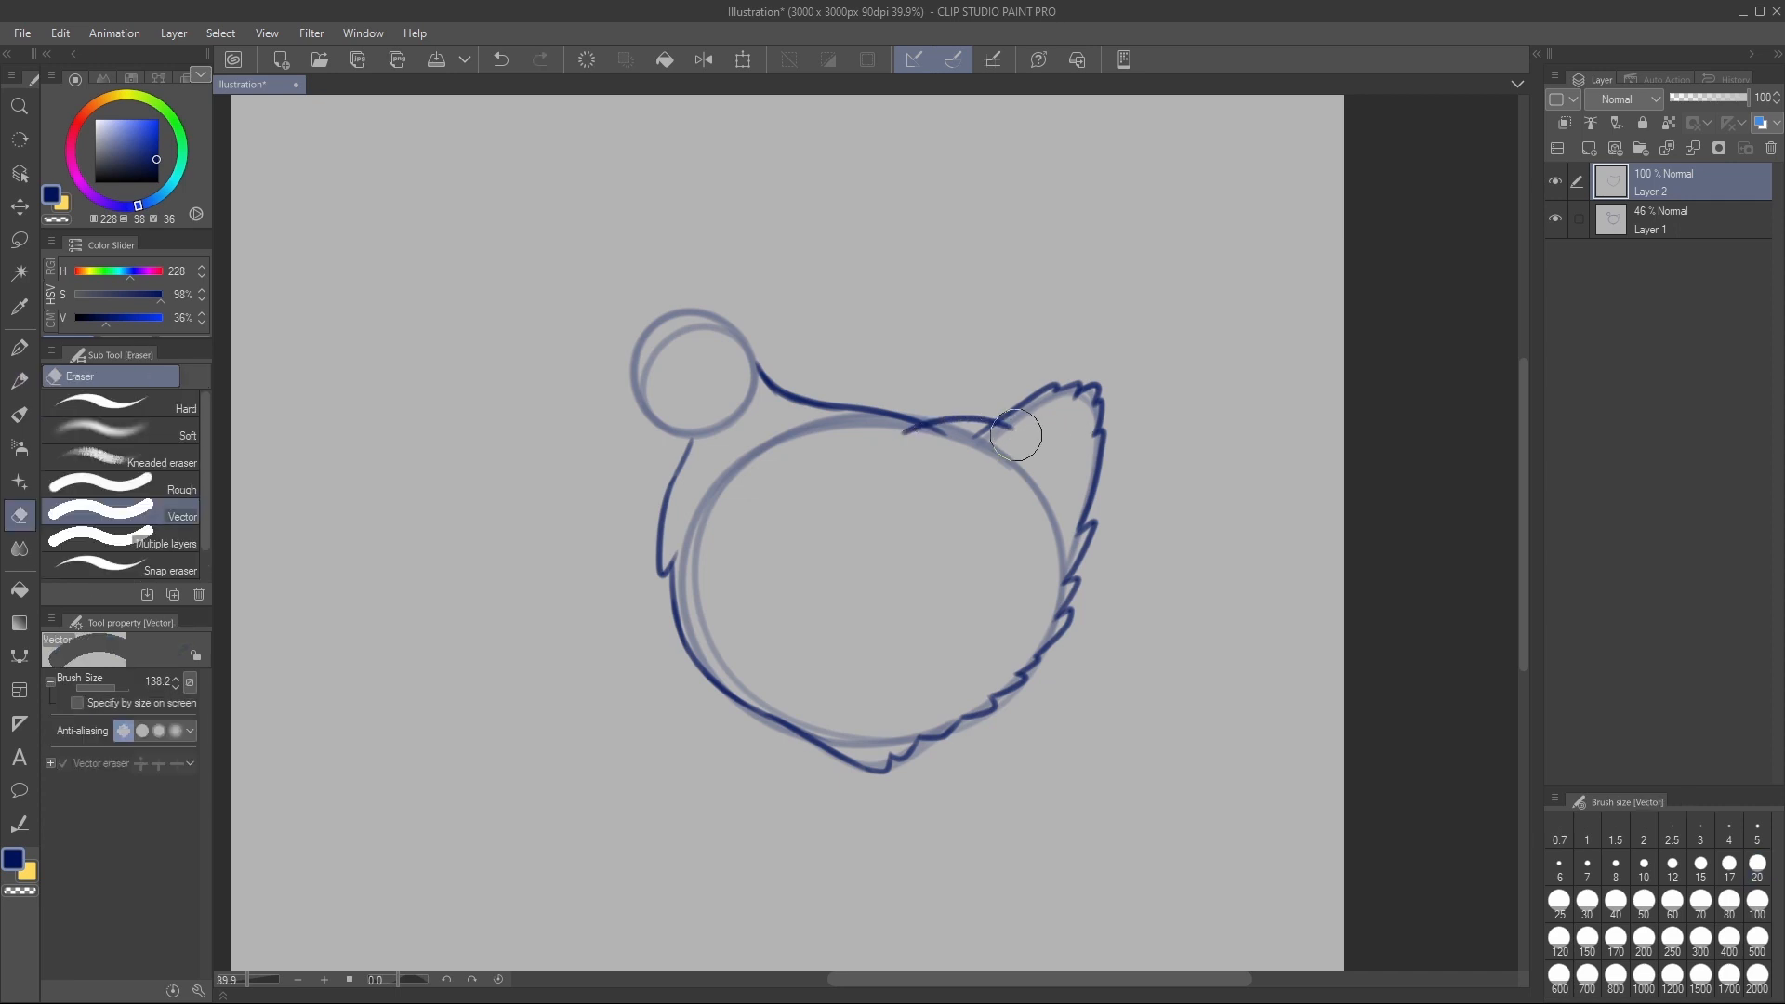
left_click_drag(1008, 430, 915, 434)
key("p")
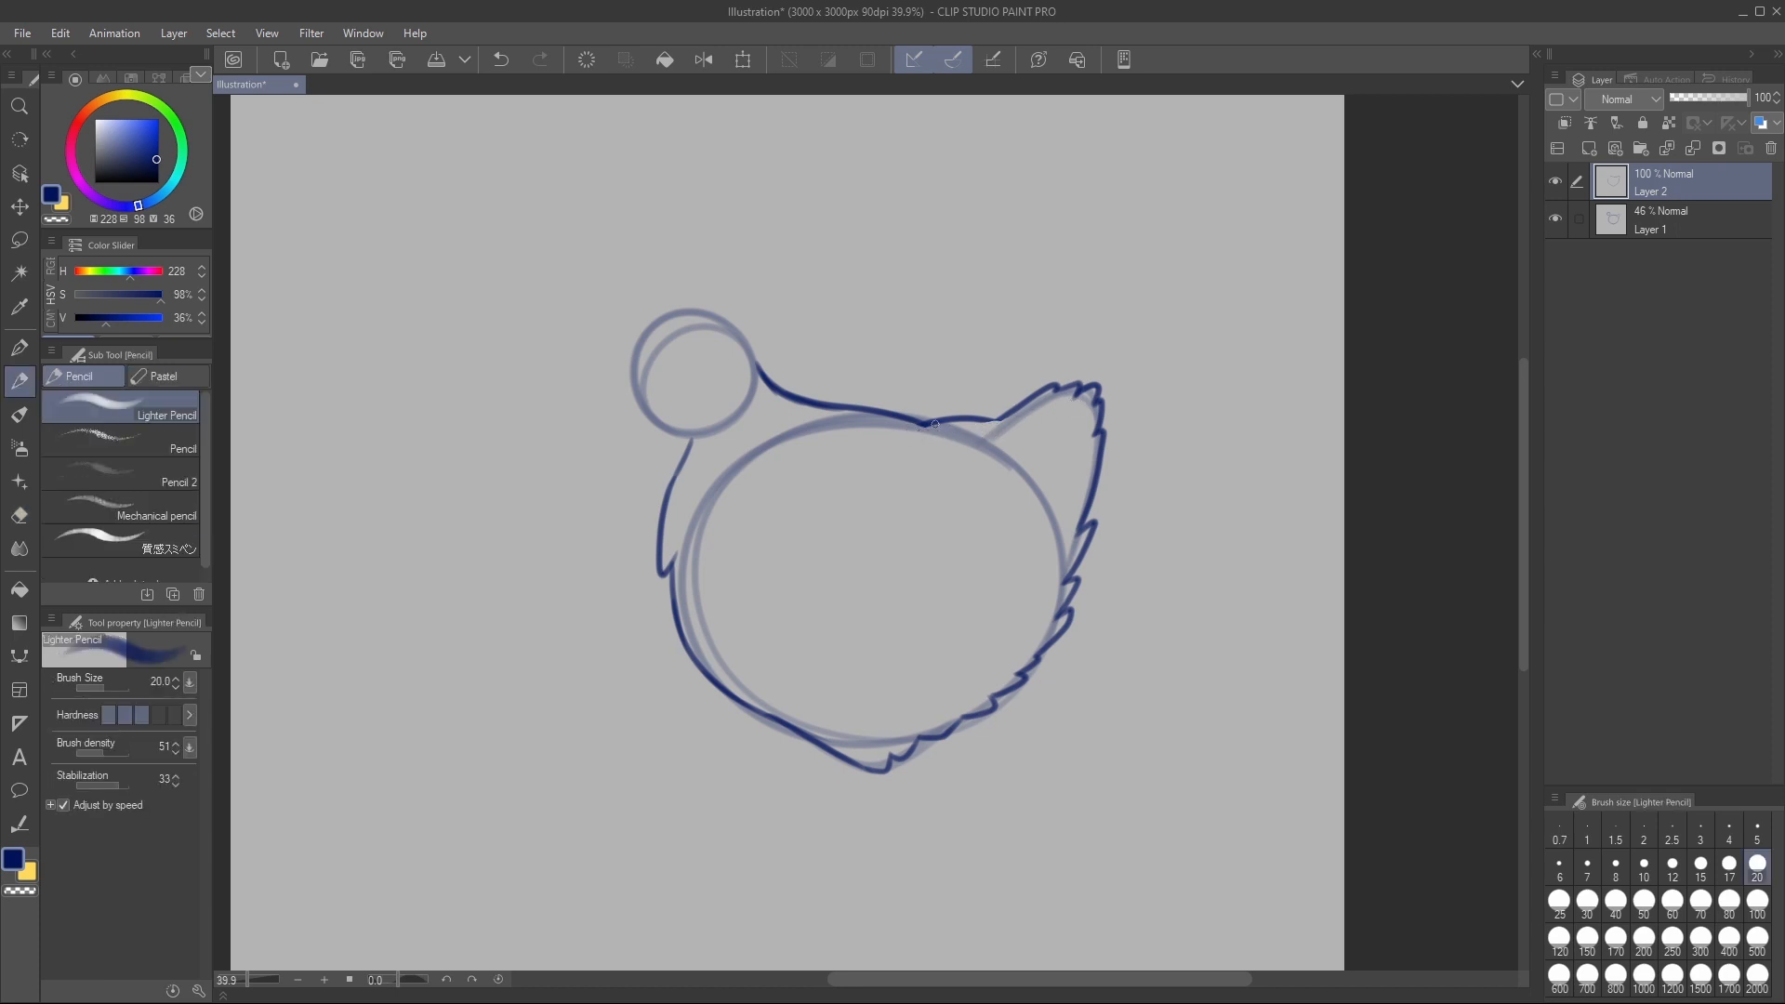
key("b")
key("p")
left_click_drag(925, 424, 999, 425)
Sketch a curved wing guide on the body and draw the wing's feathered lower edge over it
mouse_move(835, 586)
left_mouse_down()
mouse_move(984, 548)
mouse_move(961, 480)
left_mouse_up()
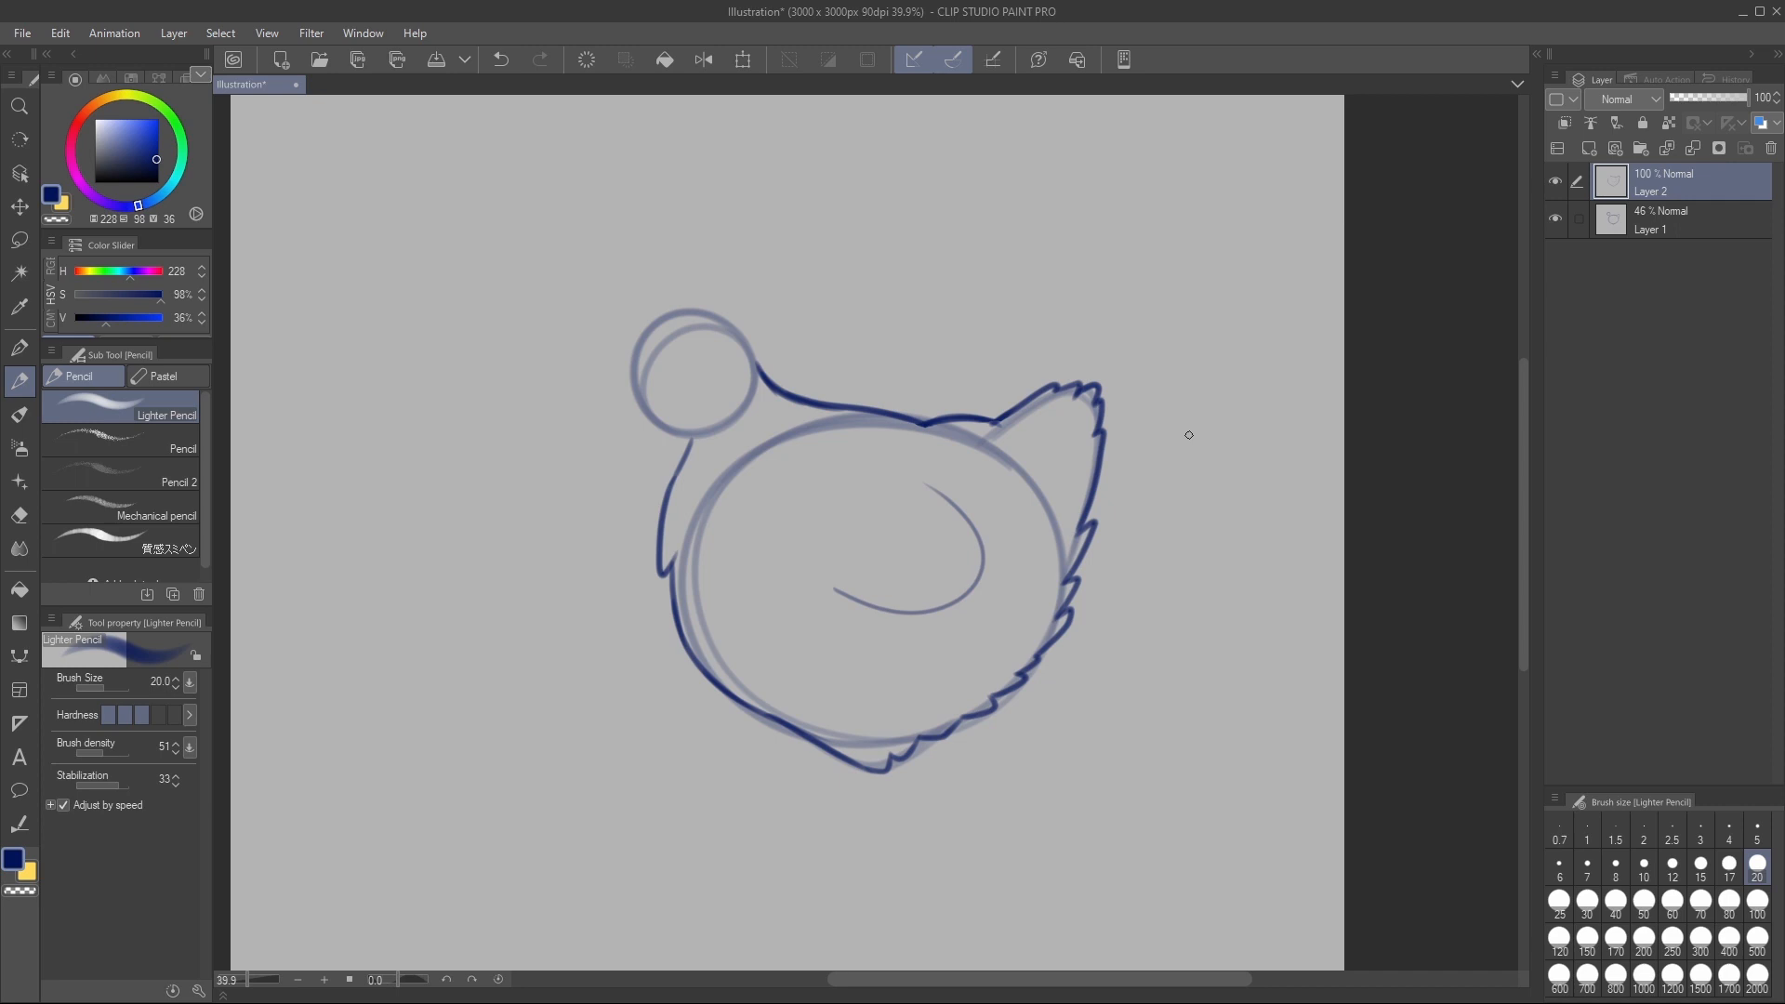
key("ctrl+z")
mouse_move(805, 564)
left_mouse_down()
mouse_move(902, 592)
mouse_move(966, 525)
mouse_move(875, 441)
left_mouse_up()
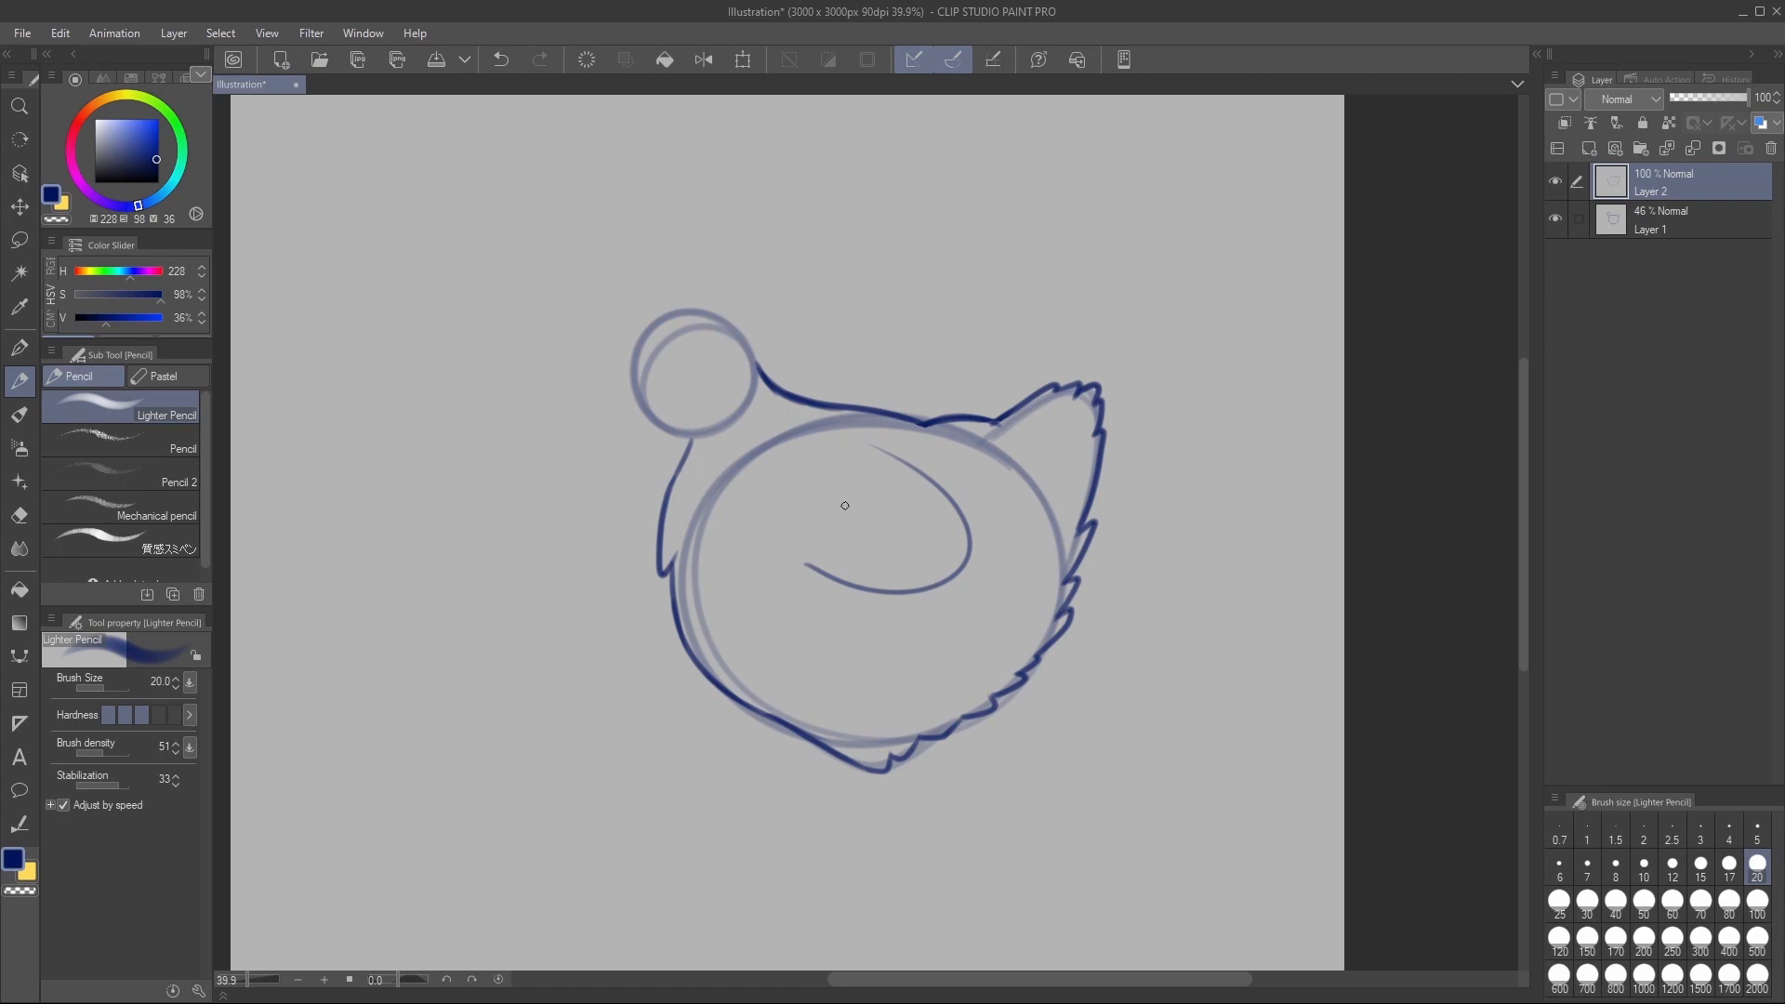
mouse_move(790, 554)
left_mouse_down()
mouse_move(896, 590)
mouse_move(957, 550)
left_mouse_up()
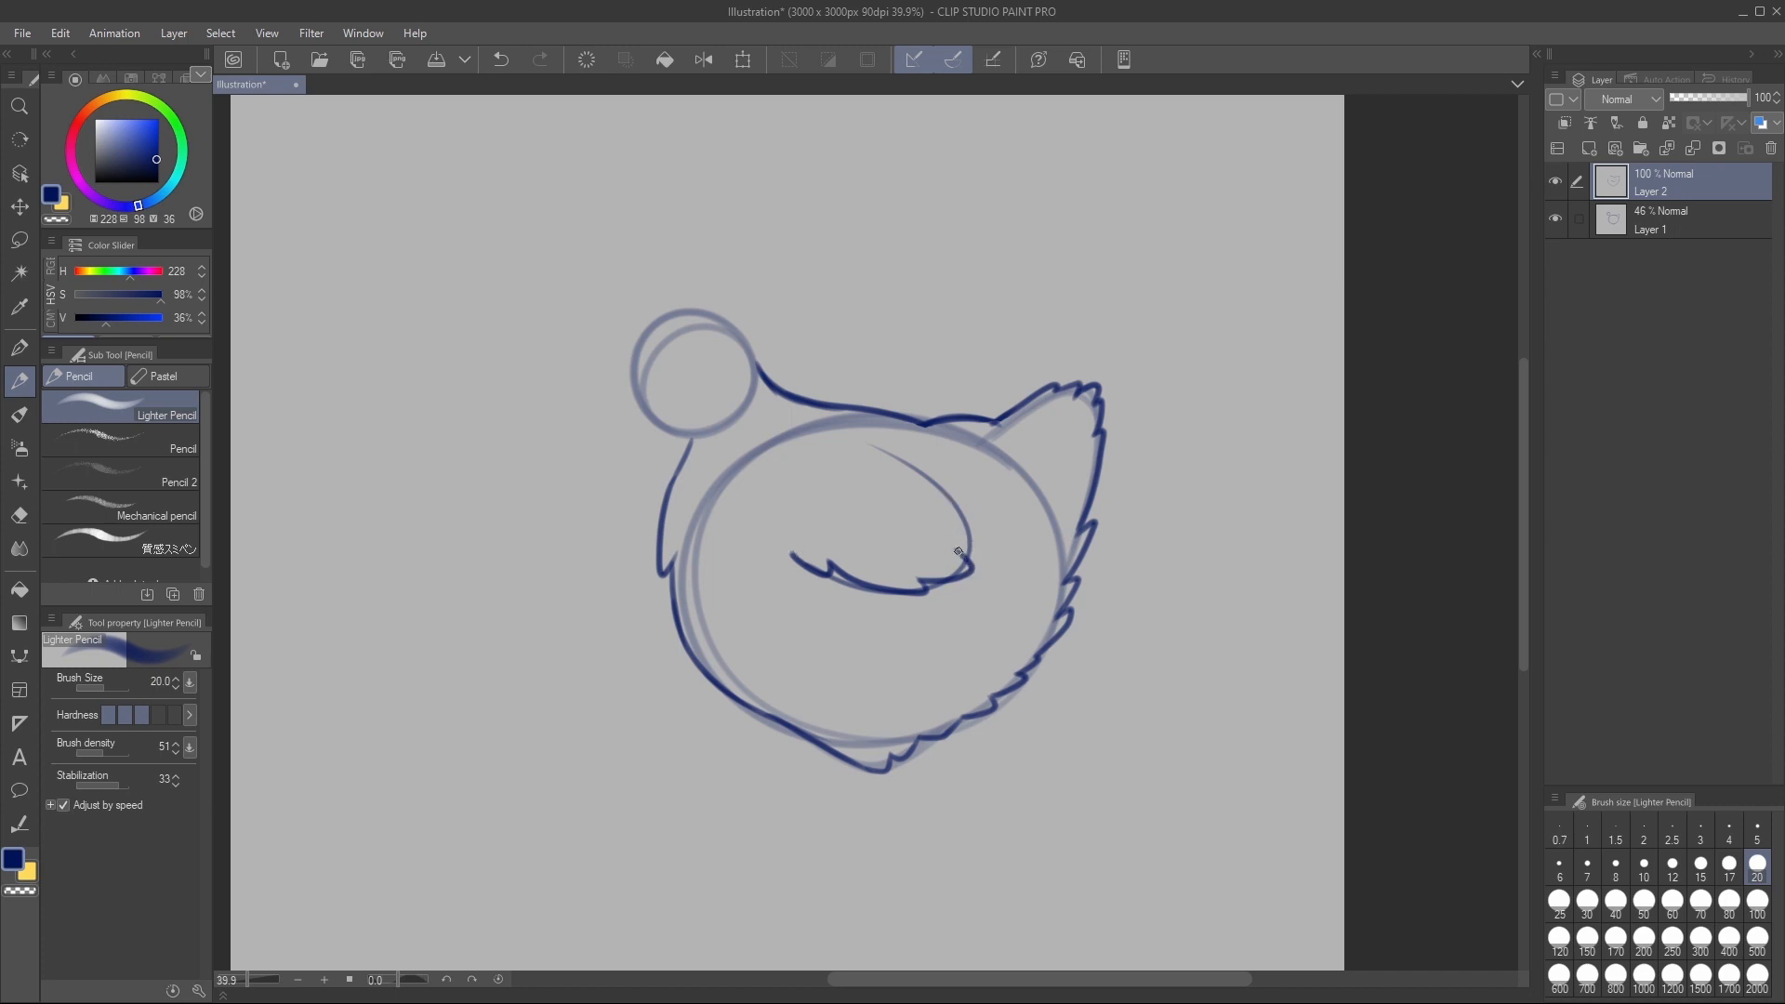
Draw the wing's feathered tip and its upper curve running back toward the shoulder
mouse_move(959, 552)
left_mouse_down()
mouse_move(977, 561)
mouse_move(974, 536)
left_mouse_up()
mouse_move(972, 535)
left_mouse_down()
mouse_move(969, 507)
mouse_move(850, 421)
left_mouse_up()
key("ctrl+z")
mouse_move(978, 525)
left_mouse_down()
mouse_move(932, 468)
mouse_move(872, 436)
left_mouse_up()
Draw a three-bump comb on top of the head and ragged feathers down the back of the head
mouse_move(640, 336)
left_mouse_down()
mouse_move(631, 321)
mouse_move(664, 314)
left_mouse_up()
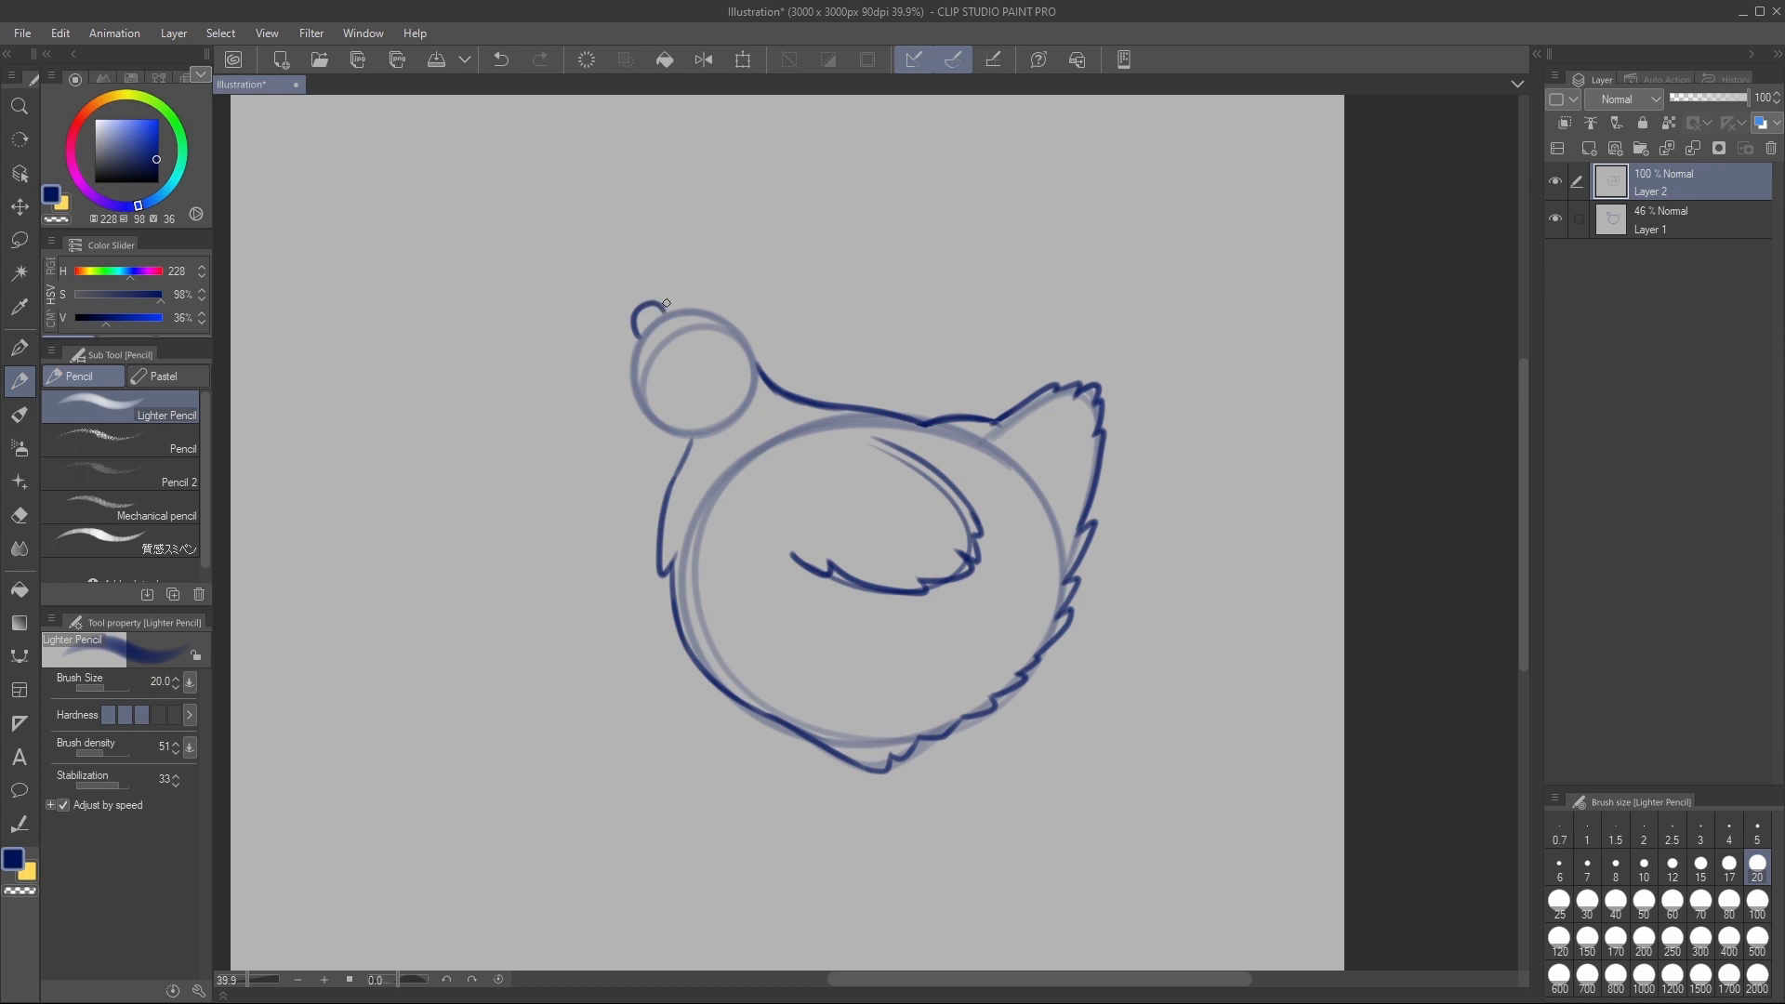
mouse_move(666, 308)
left_mouse_down()
mouse_move(688, 291)
mouse_move(728, 316)
left_mouse_up()
mouse_move(725, 319)
left_mouse_down()
mouse_move(767, 348)
mouse_move(760, 372)
left_mouse_up()
Draw the beak at the front of the head and a round eye with a filled pupil
mouse_move(633, 363)
left_mouse_down()
mouse_move(606, 376)
mouse_move(632, 382)
left_mouse_up()
scroll(665, 406, "up", 3)
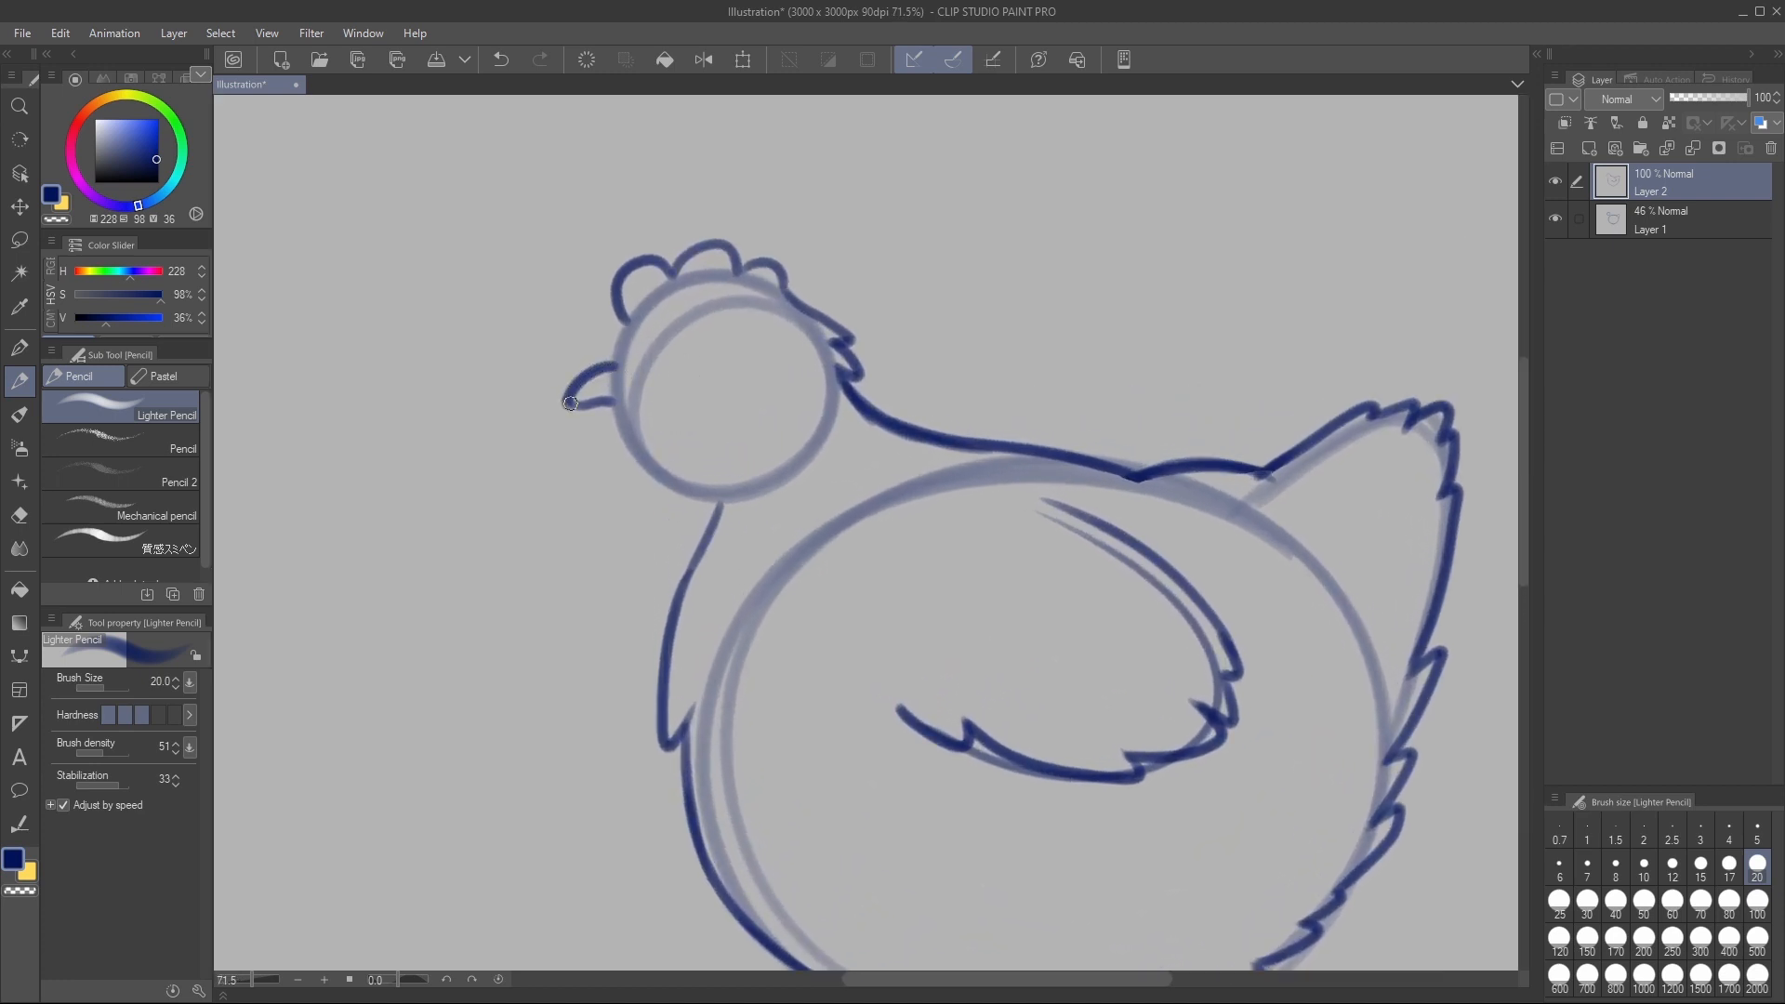
left_click_drag(564, 406, 613, 401)
mouse_move(617, 366)
left_mouse_down()
mouse_move(634, 380)
mouse_move(614, 403)
left_mouse_up()
mouse_move(623, 398)
left_mouse_down()
mouse_move(609, 418)
mouse_move(576, 409)
mouse_move(614, 420)
mouse_move(629, 400)
left_mouse_up()
mouse_move(688, 353)
left_mouse_down()
mouse_move(671, 342)
mouse_move(693, 398)
mouse_move(705, 342)
mouse_move(688, 329)
mouse_move(701, 385)
mouse_move(686, 329)
mouse_move(710, 355)
mouse_move(695, 356)
left_mouse_up()
key("ctrl+z")
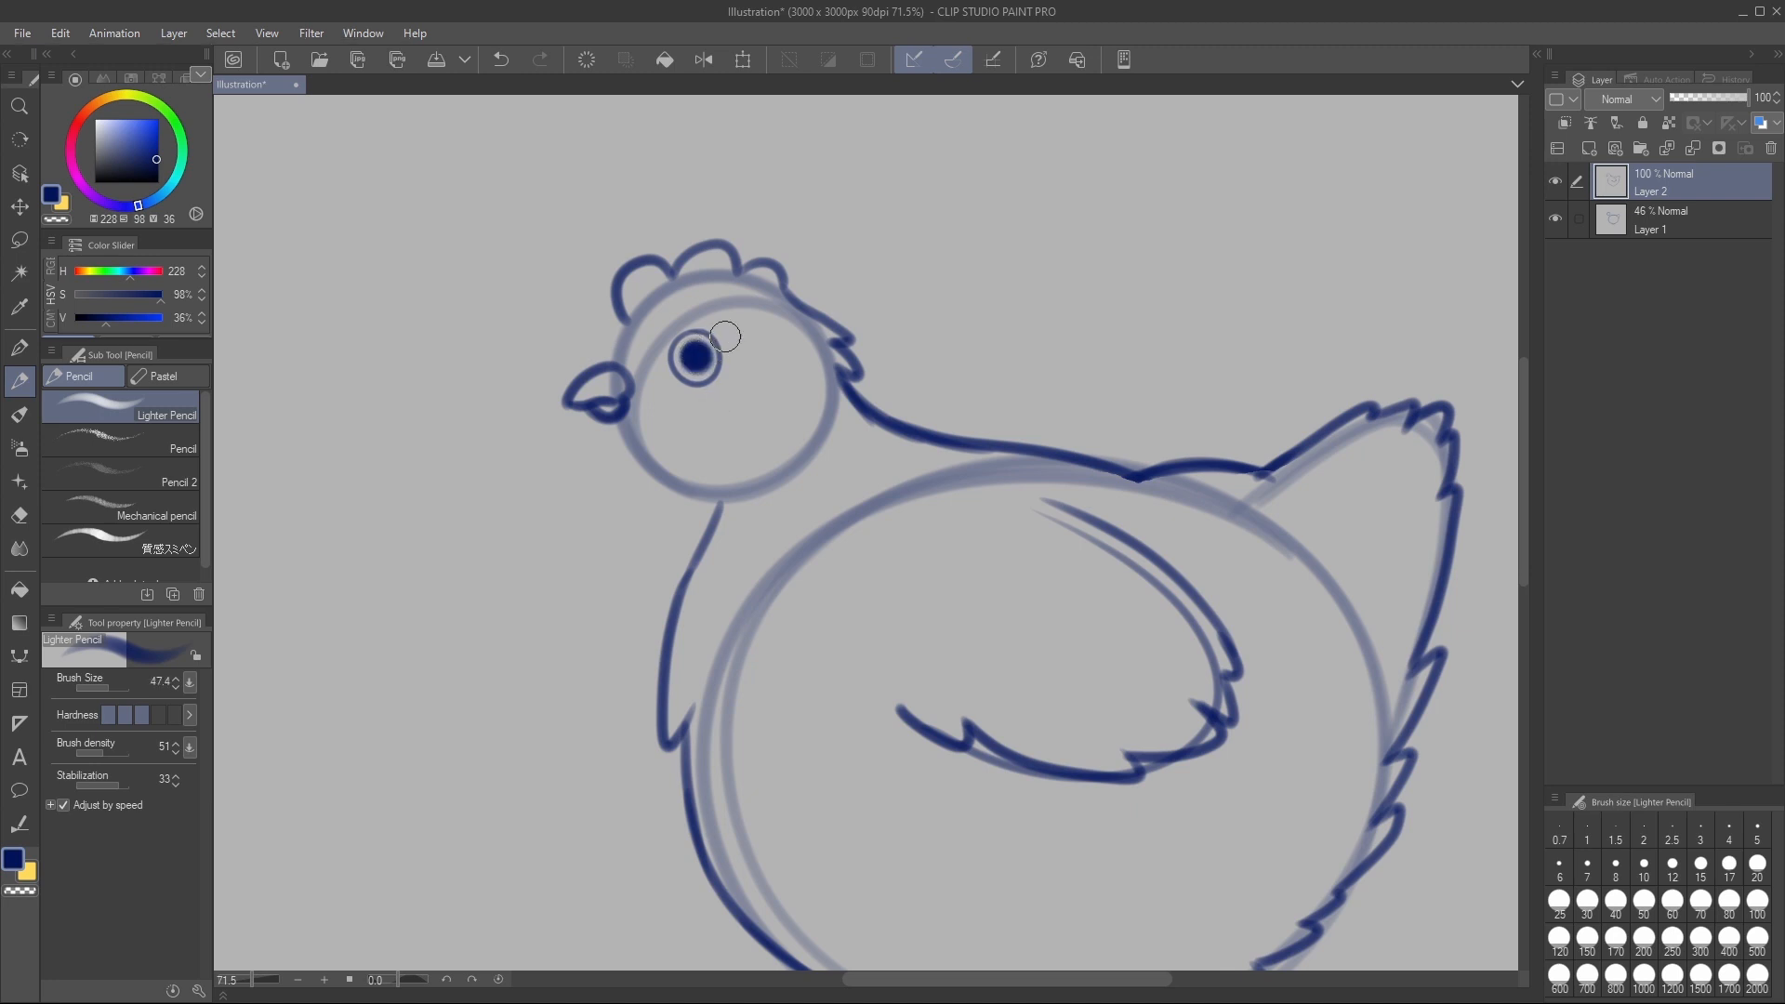
With pencil size 16.5, draw the scalloped wattle below the beak and the forehead line between comb and beak
left_click_drag(813, 364, 804, 364)
left_click_drag(807, 358, 804, 358)
mouse_move(619, 425)
left_mouse_down()
mouse_move(627, 472)
mouse_move(656, 452)
left_mouse_up()
key("ctrl+z")
mouse_move(620, 422)
left_mouse_down()
mouse_move(615, 460)
mouse_move(665, 484)
left_mouse_up()
left_click_drag(625, 318, 614, 368)
key("ctrl+z")
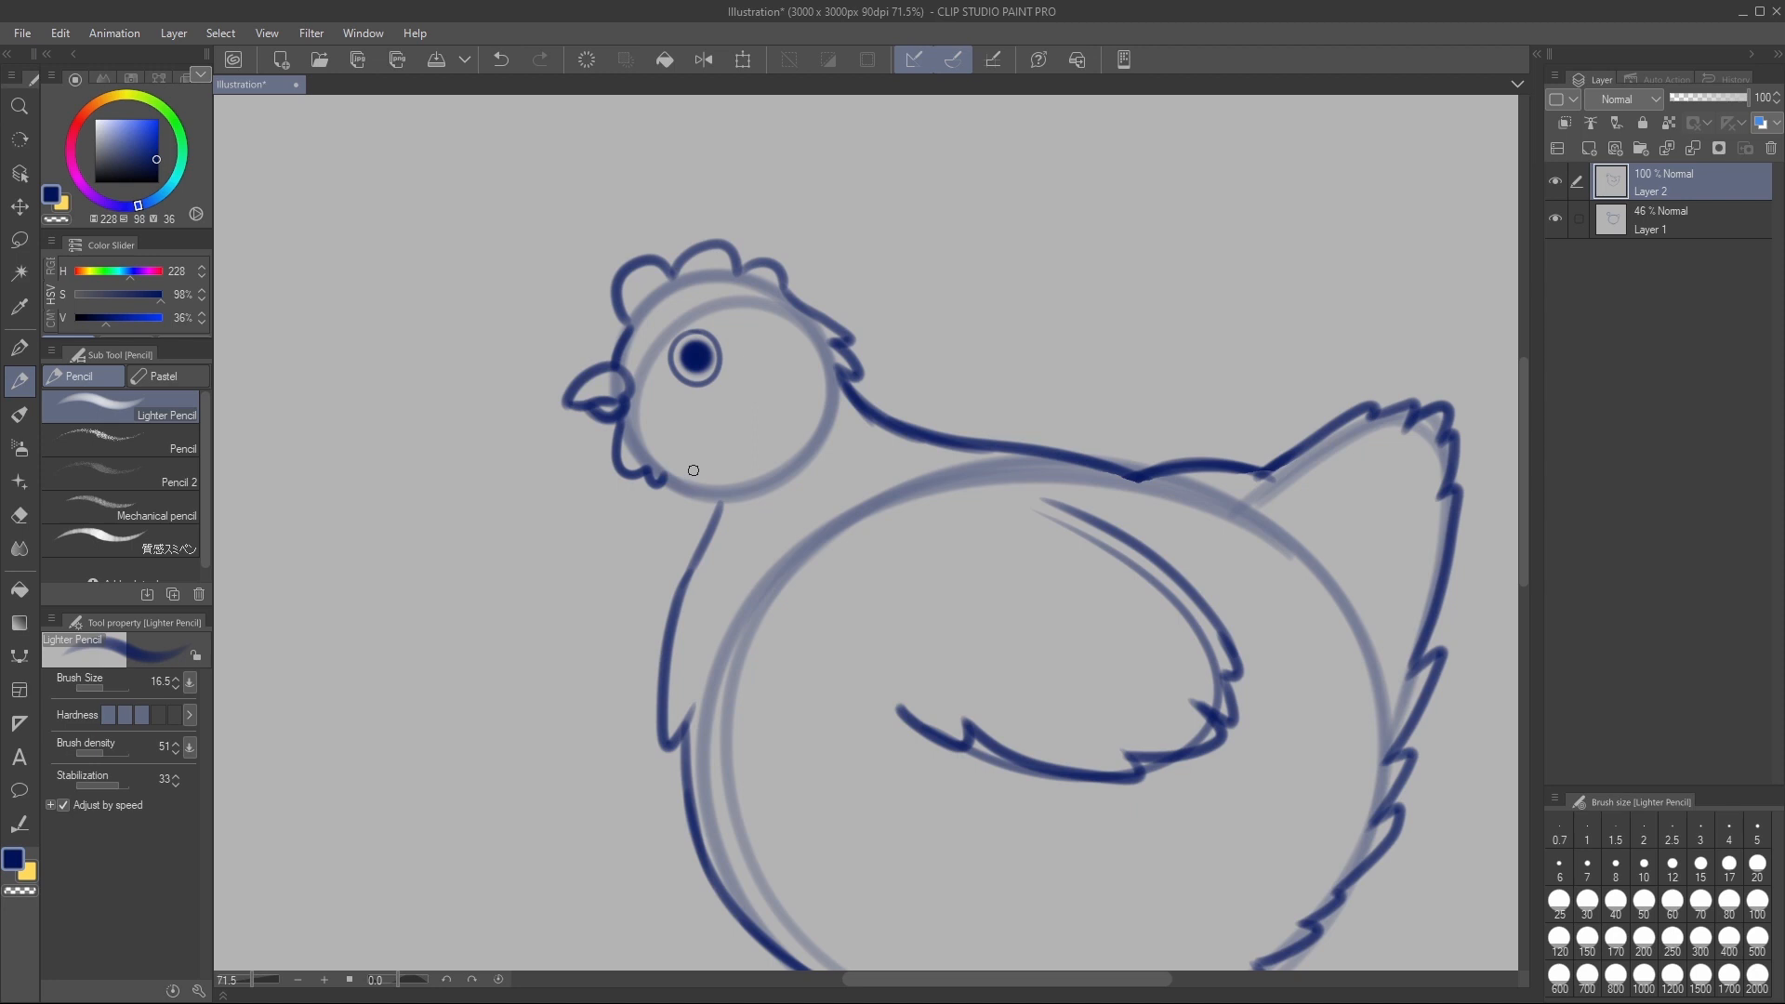
Extend the front neck line from the wattle to the chest and erase the leftover old neck line
mouse_move(667, 476)
left_mouse_down()
mouse_move(684, 562)
mouse_move(665, 609)
left_mouse_up()
key("e")
left_click_drag(724, 507, 700, 645)
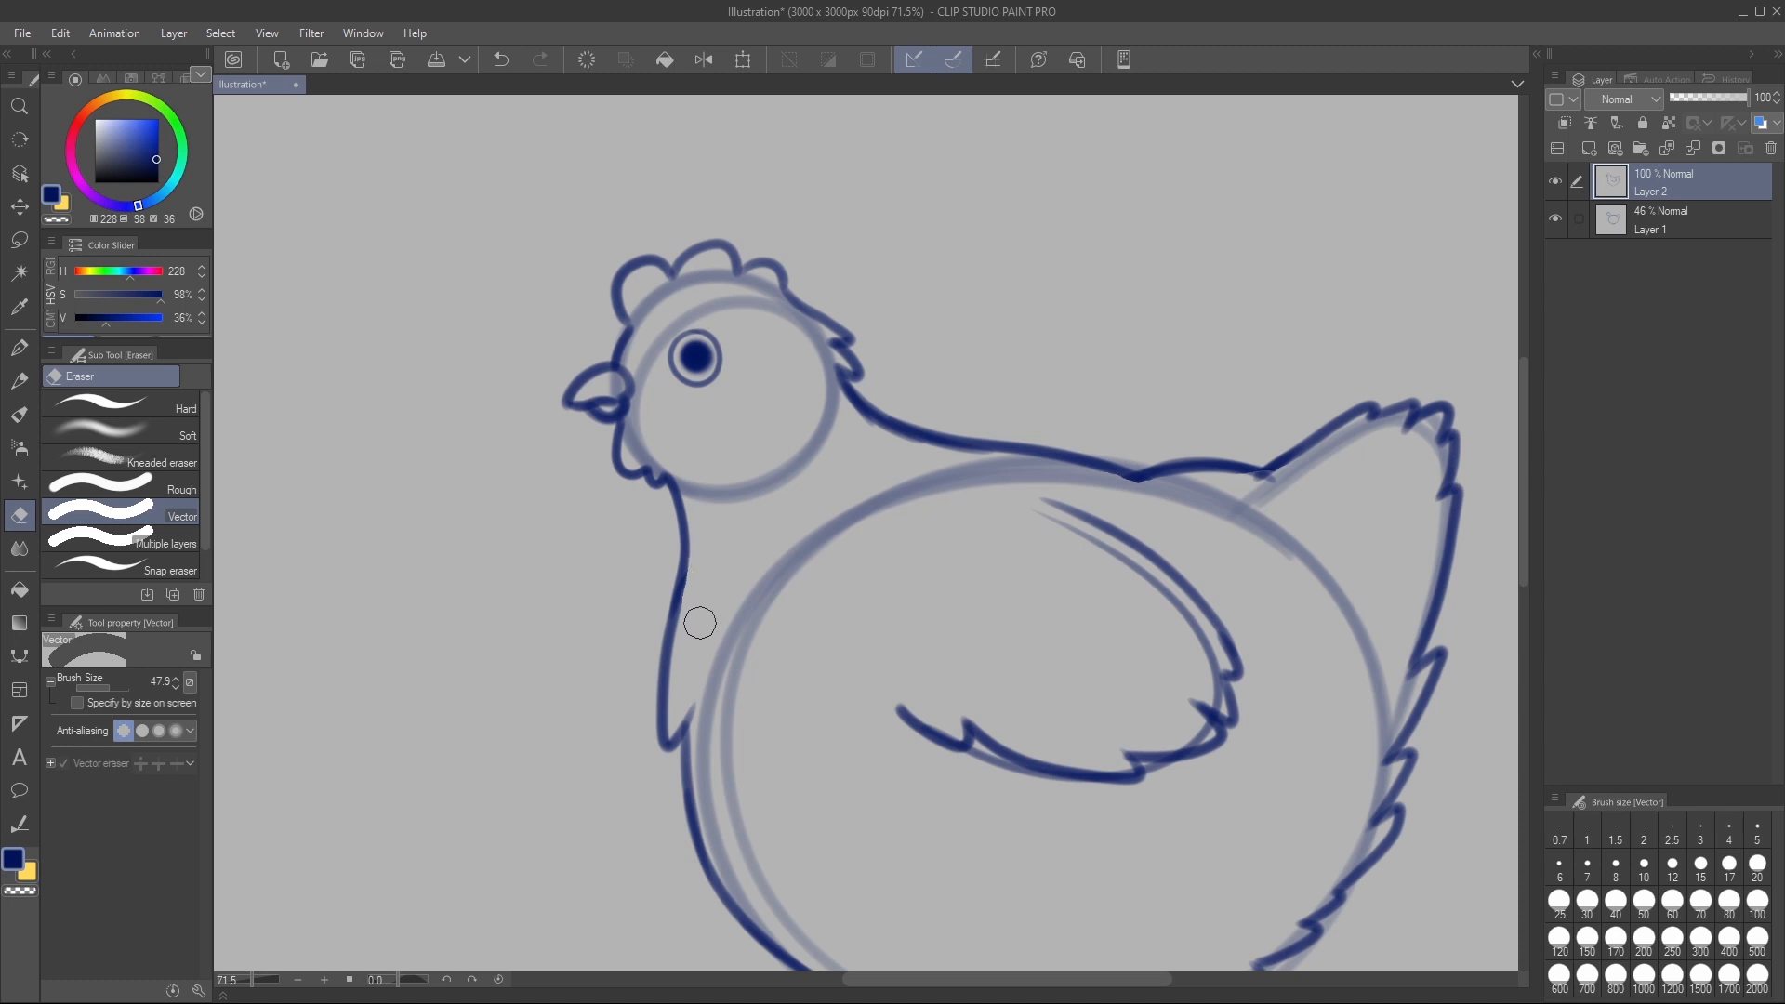
left_click_drag(843, 393, 839, 403)
key("b")
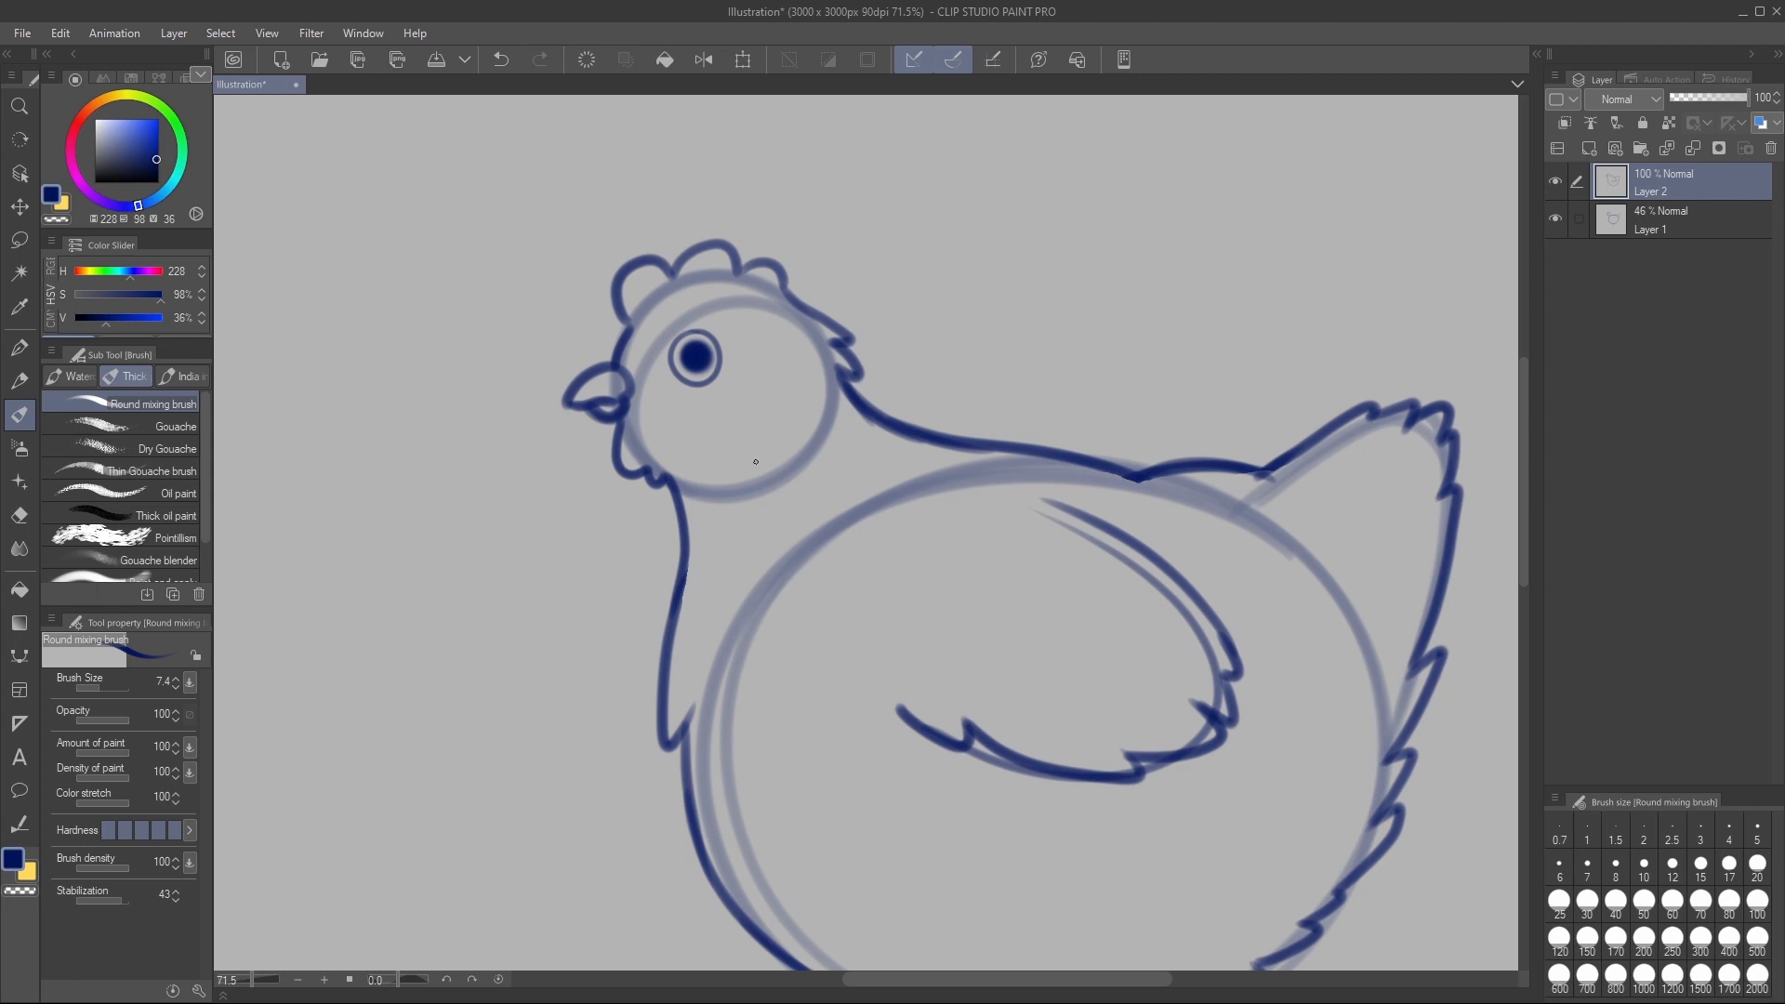
Check the drawing without the rough sketch and delete Layer 1
scroll(755, 461, "down", 3)
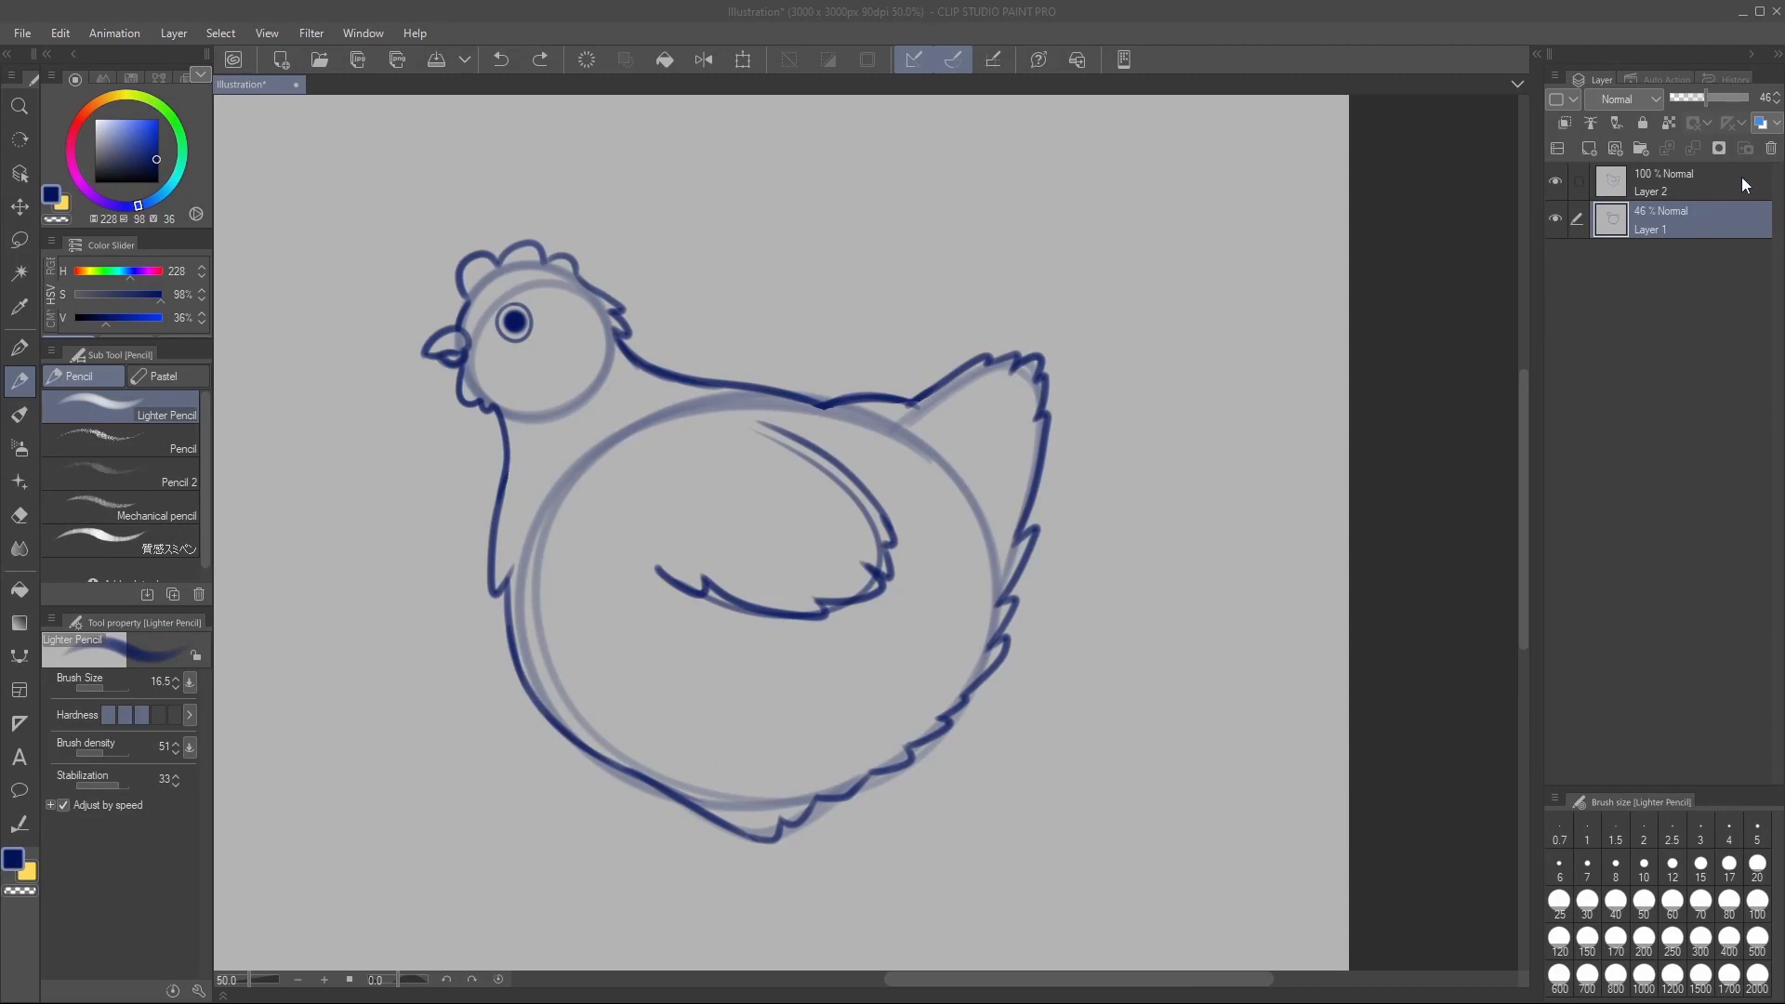
left_click(1554, 216)
left_click(1554, 217)
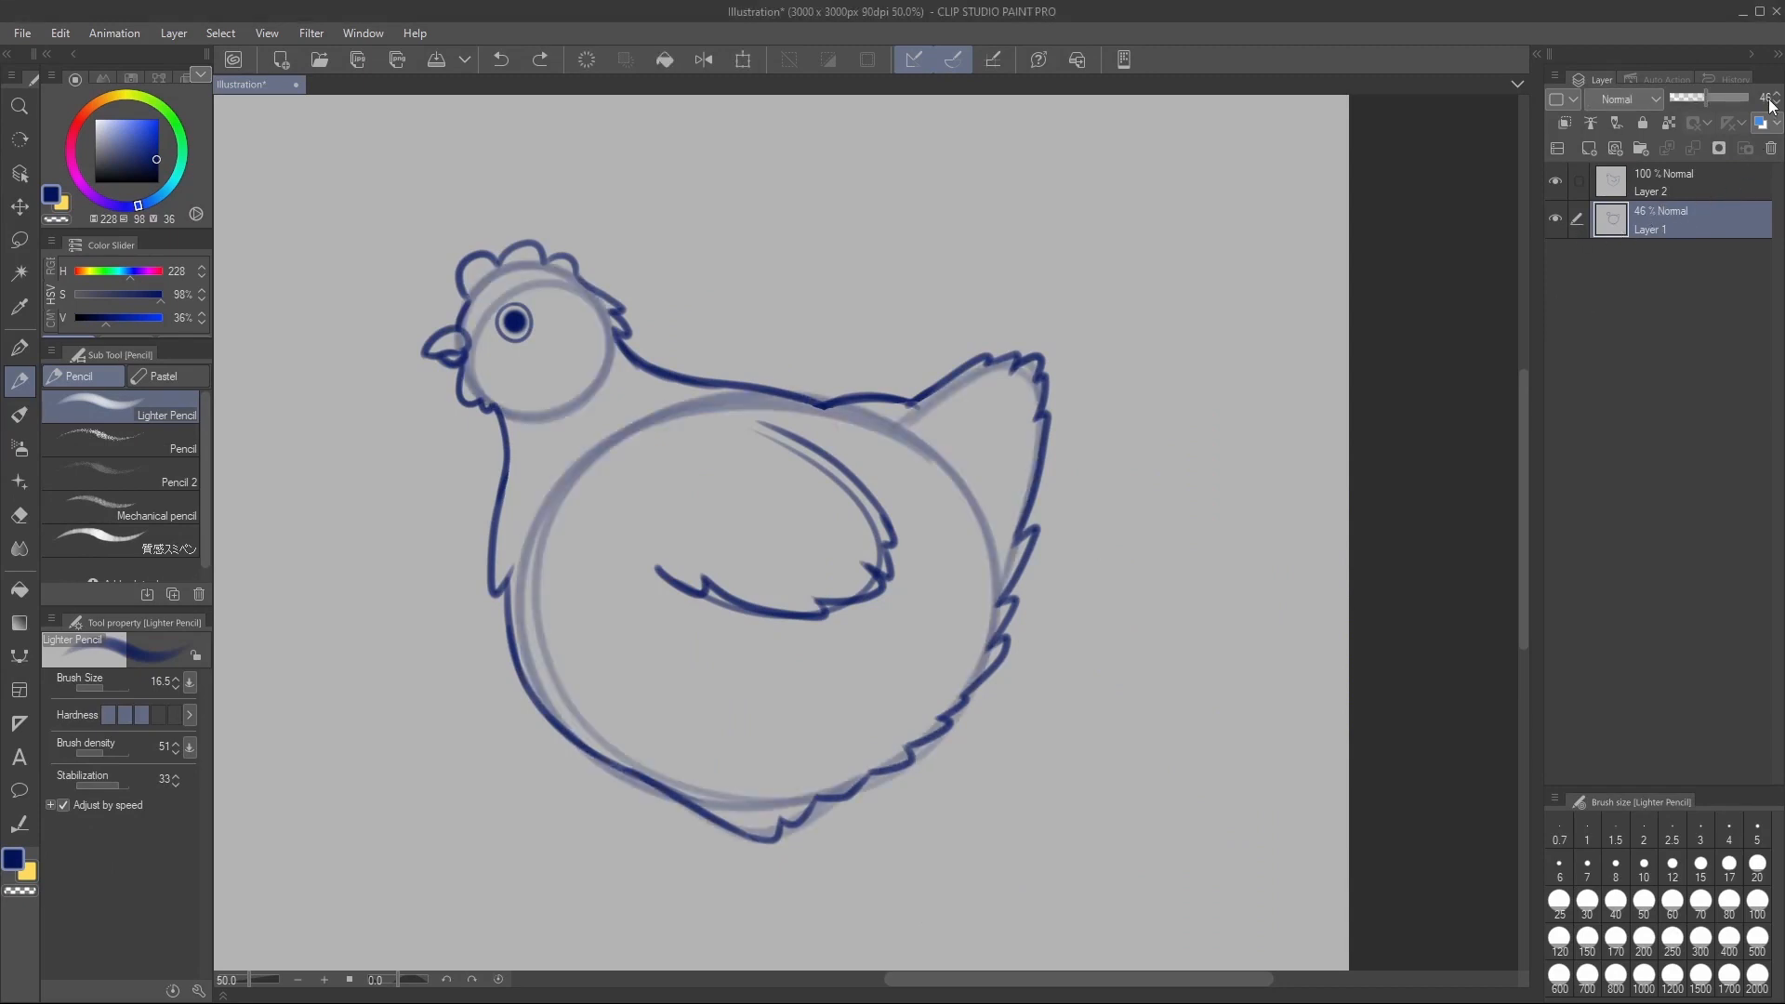
left_click(1772, 151)
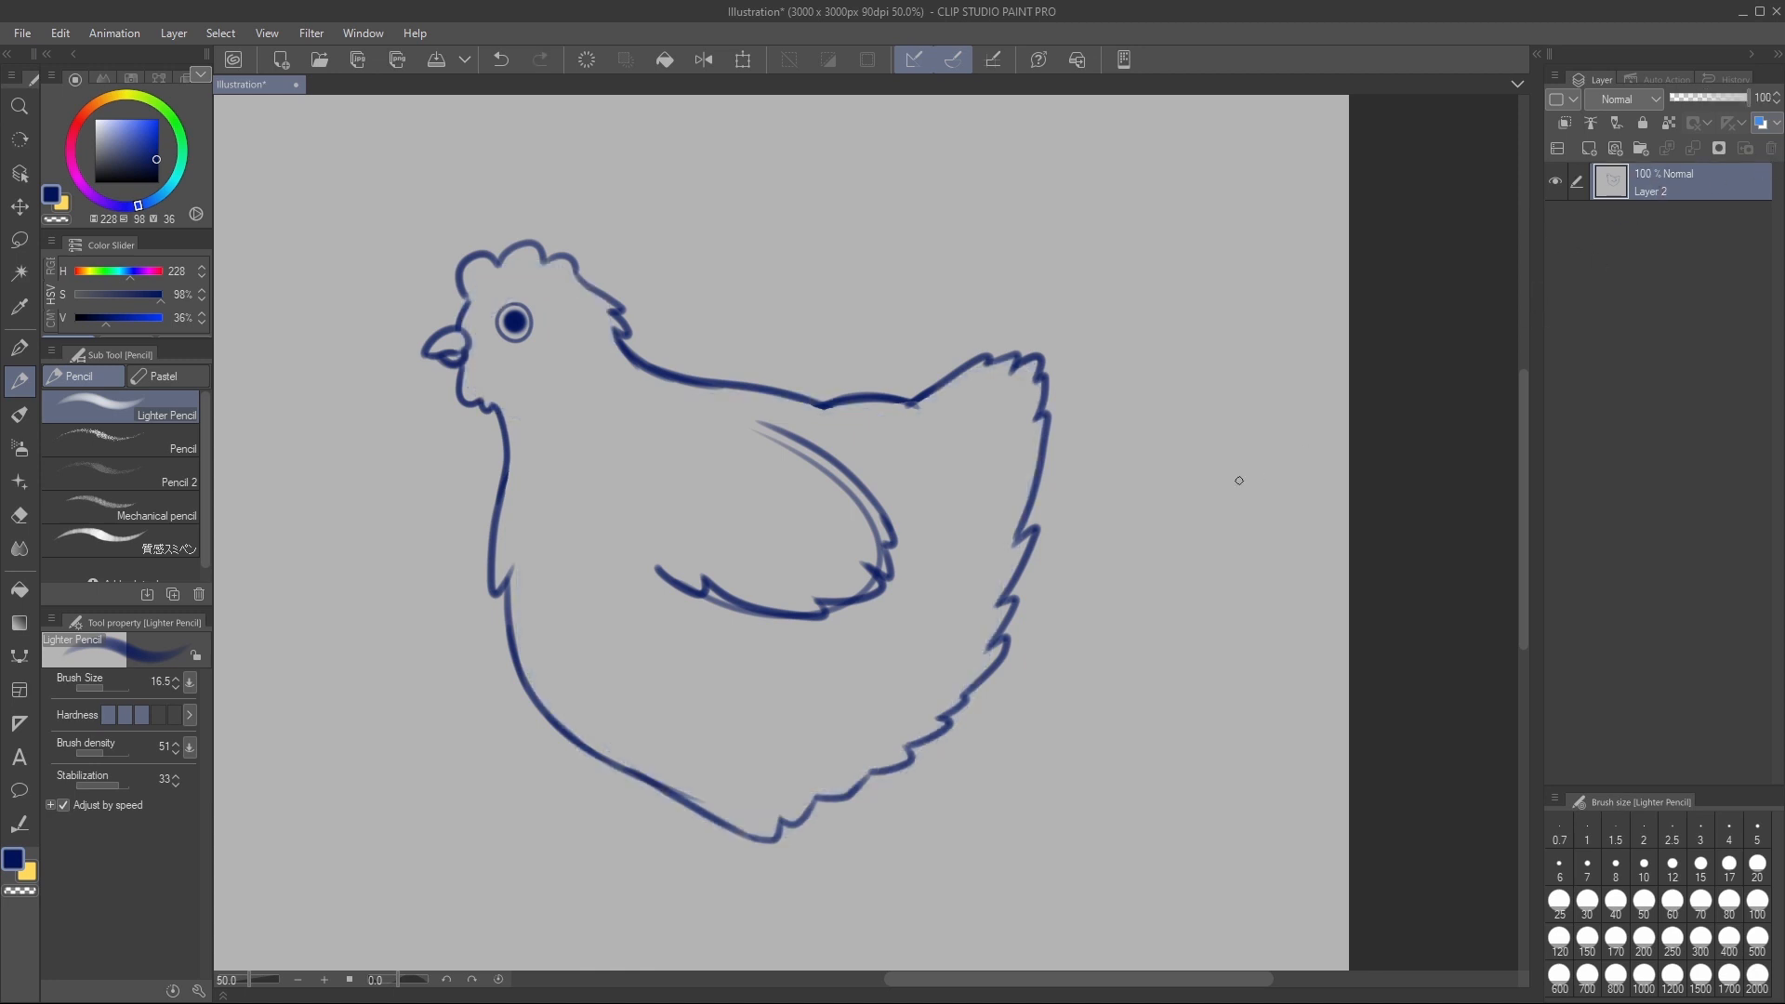
Erase the leftover guide line inside the wing and touch up its feather tips with the Round mixing brush
key("e")
mouse_move(769, 438)
left_mouse_down()
mouse_move(858, 519)
mouse_move(847, 496)
mouse_move(879, 566)
mouse_move(899, 550)
mouse_move(838, 589)
mouse_move(870, 586)
mouse_move(850, 567)
mouse_move(798, 573)
mouse_move(808, 602)
mouse_move(700, 602)
mouse_move(757, 625)
left_mouse_up()
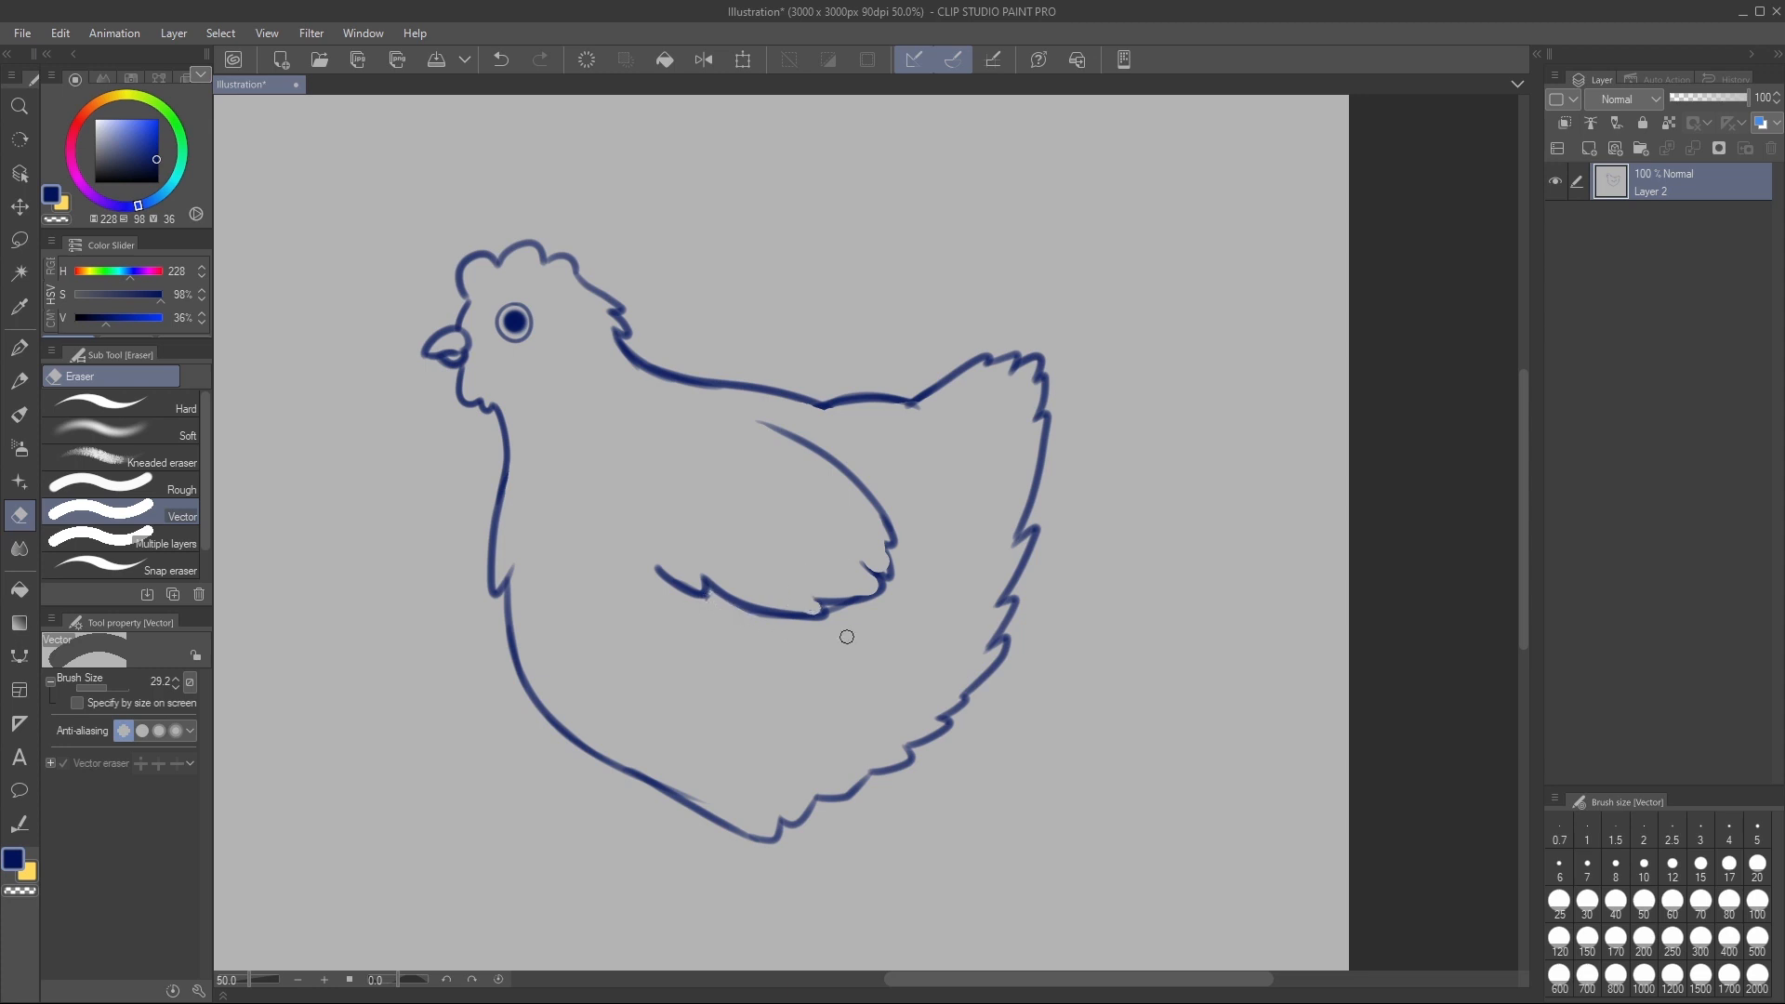
key("b")
left_click_drag(818, 603, 894, 582)
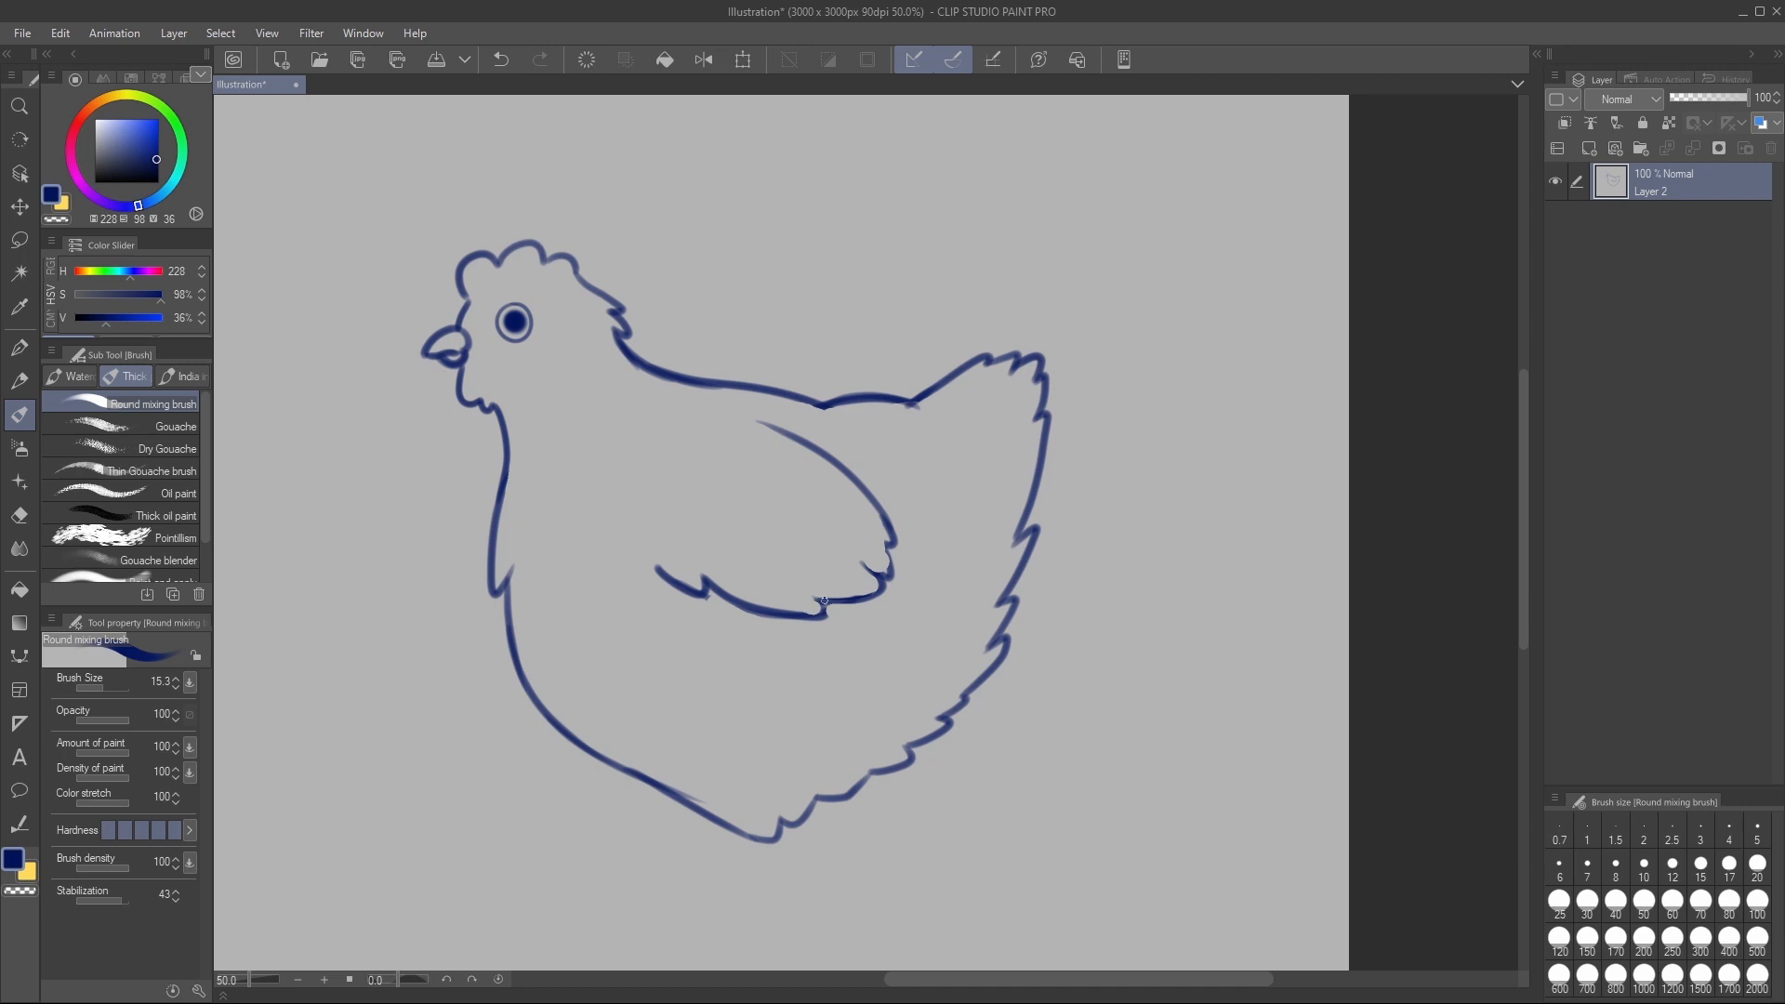
left_click_drag(870, 568, 892, 546, "ctrl+alt")
mouse_move(806, 615)
left_mouse_down()
mouse_move(826, 611)
mouse_move(811, 597)
left_mouse_up()
left_click_drag(695, 593, 704, 578)
Draw a jagged feather line with the Lighter Pencil from the wattle along the cheek toward the back of the head
key("p")
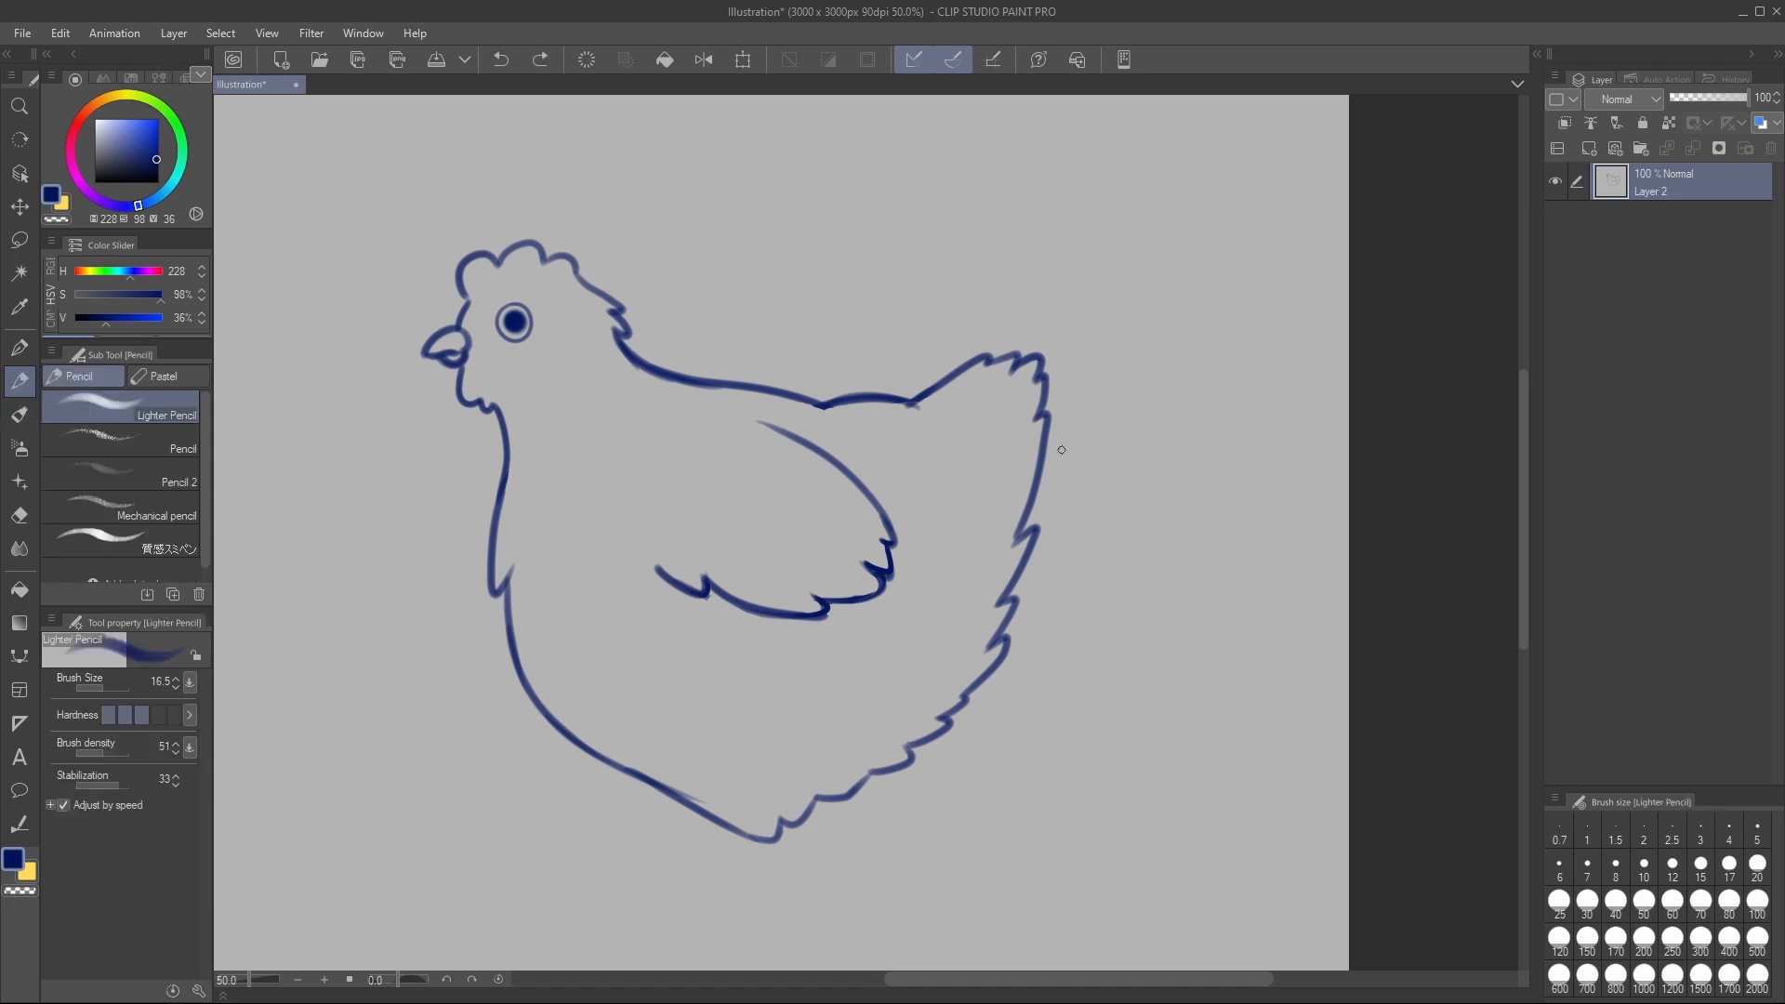
left_click_drag(499, 407, 575, 379)
key("ctrl+z")
scroll(1148, 346, "down", 2)
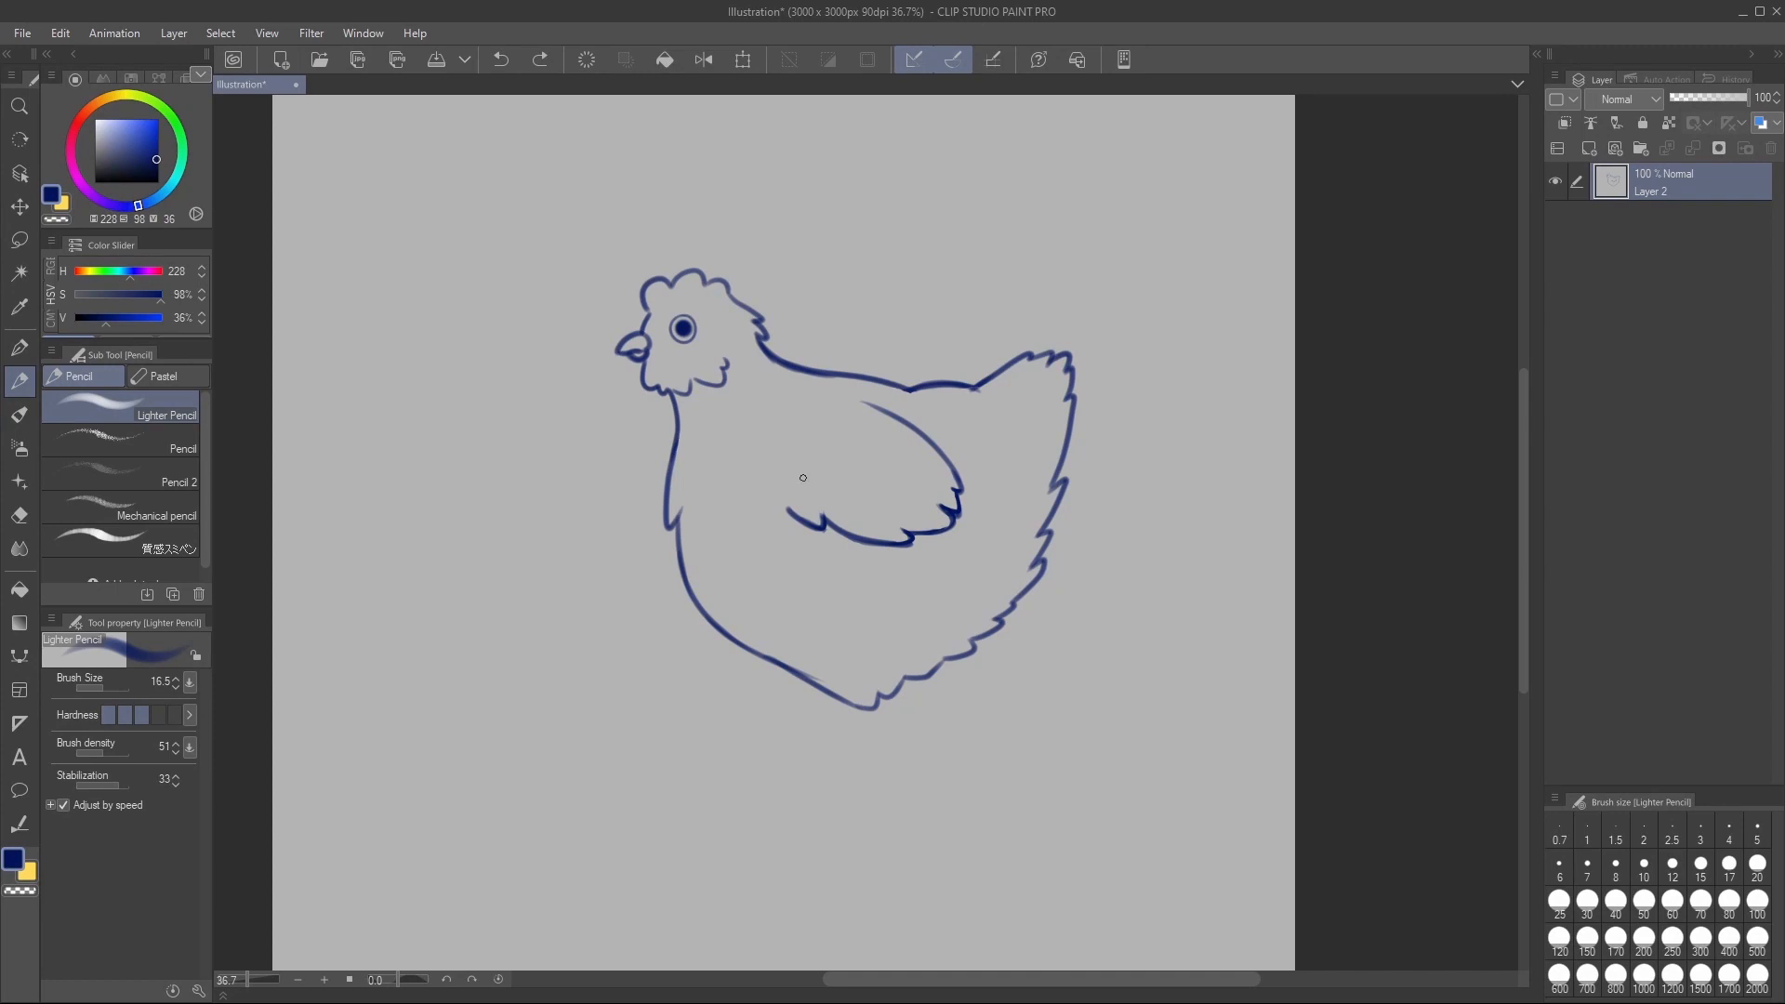
Draw short zigzag feather lines inside the wing, along the tail and on the chest with the Lighter Pencil
mouse_move(792, 470)
left_mouse_down()
mouse_move(865, 494)
mouse_move(826, 446)
mouse_move(890, 453)
mouse_move(850, 418)
left_mouse_up()
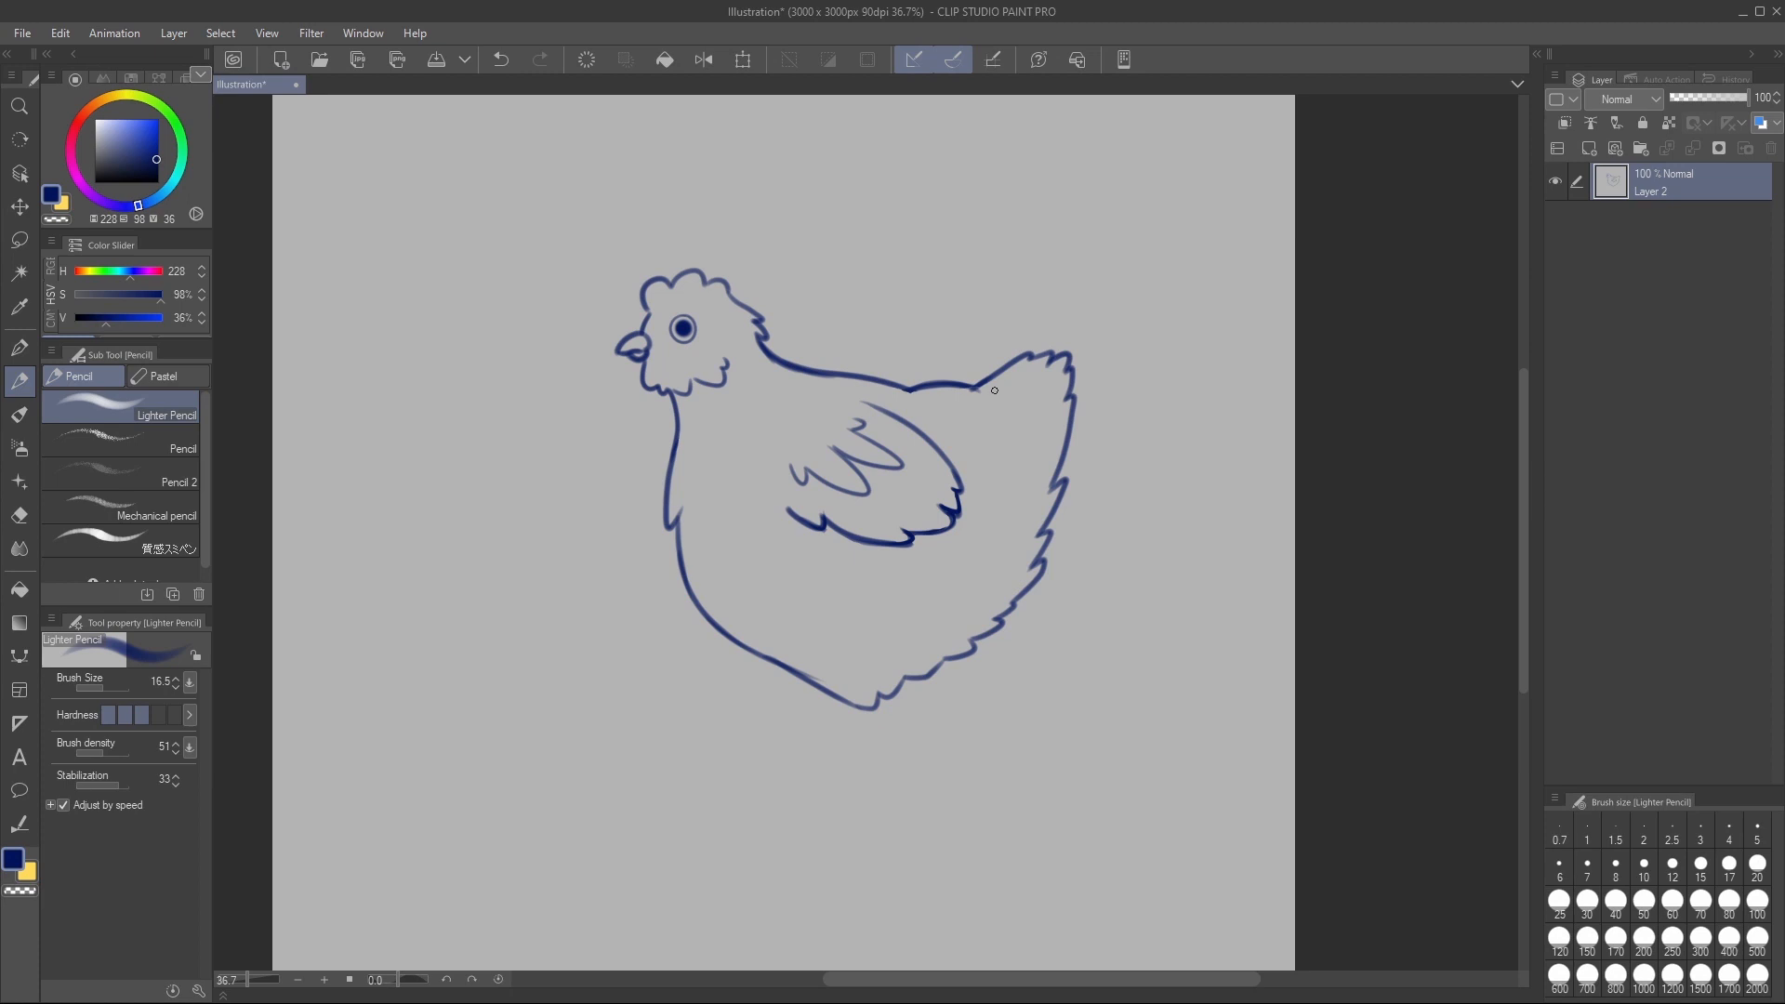
mouse_move(990, 391)
left_mouse_down()
mouse_move(1039, 387)
mouse_move(1015, 407)
mouse_move(1032, 405)
mouse_move(1028, 500)
left_mouse_up()
key("ctrl+z")
left_click_drag(691, 514, 725, 501)
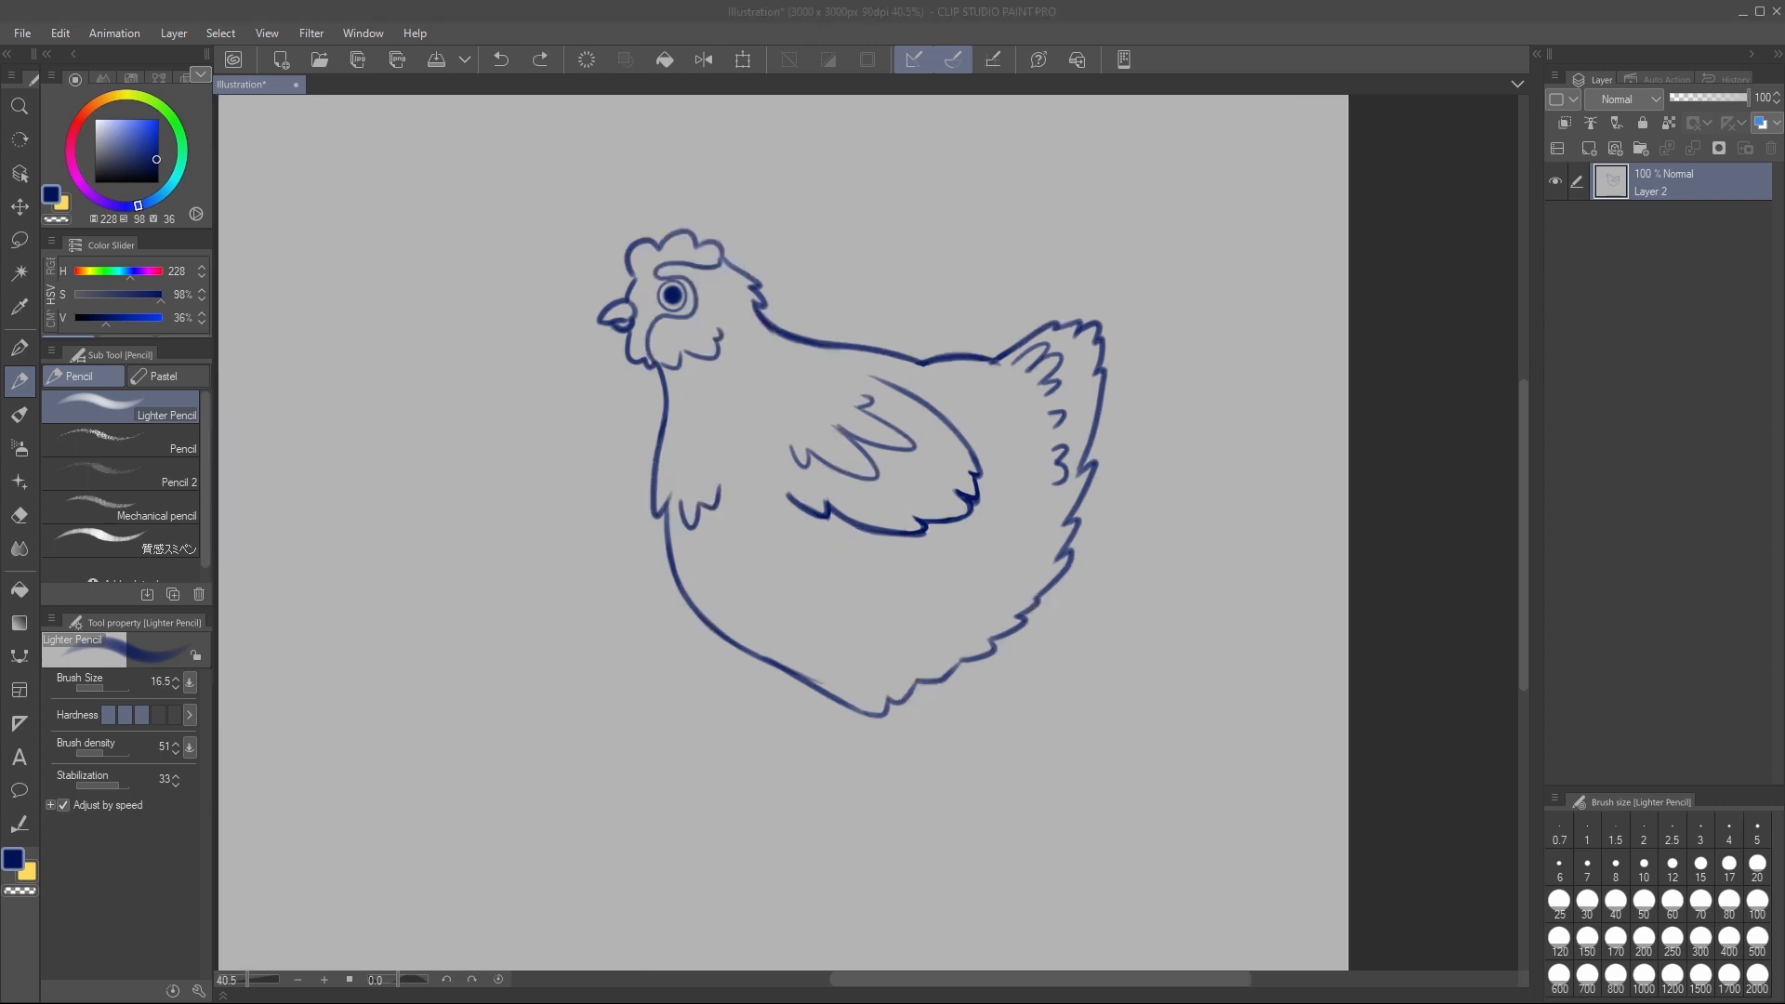
Draw the front leg under the belly with a clawed foot of curved toes
left_click(875, 708)
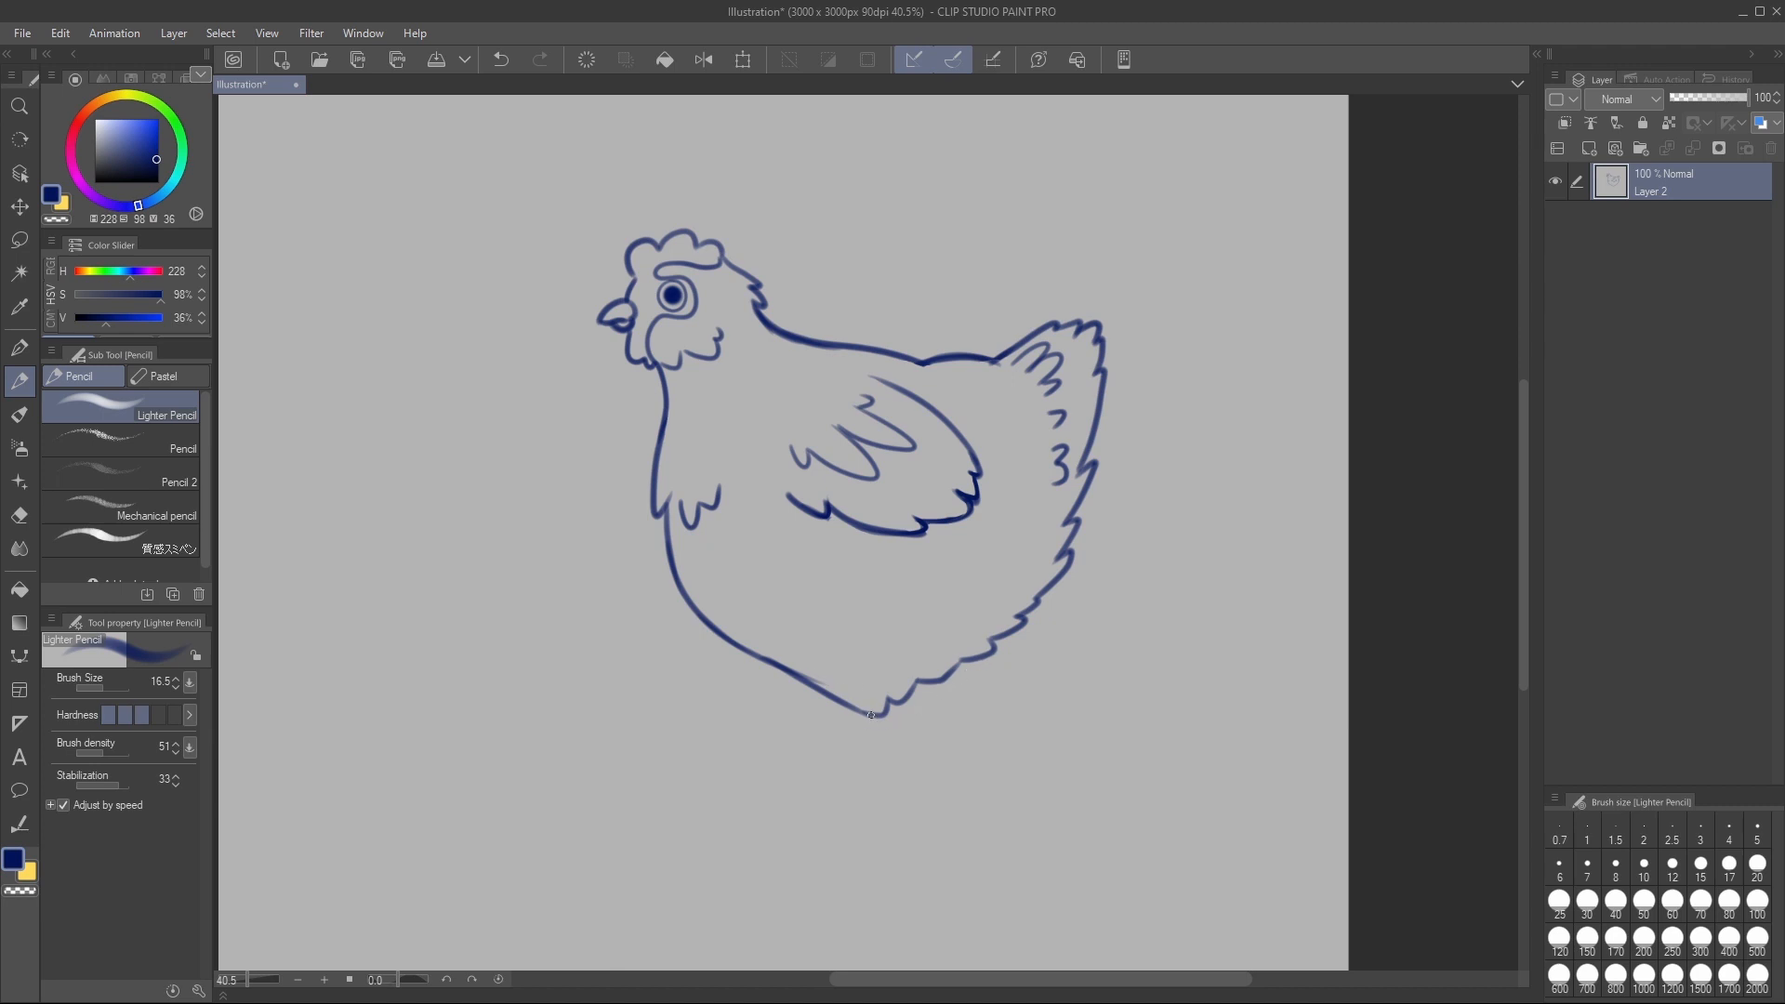
mouse_move(871, 713)
left_mouse_down()
mouse_move(873, 755)
mouse_move(889, 741)
mouse_move(889, 756)
left_mouse_up()
left_click_drag(872, 719, 869, 704)
mouse_move(872, 755)
left_mouse_down()
mouse_move(828, 756)
mouse_move(858, 762)
left_mouse_up()
mouse_move(867, 762)
left_mouse_down()
mouse_move(836, 779)
mouse_move(866, 793)
left_mouse_up()
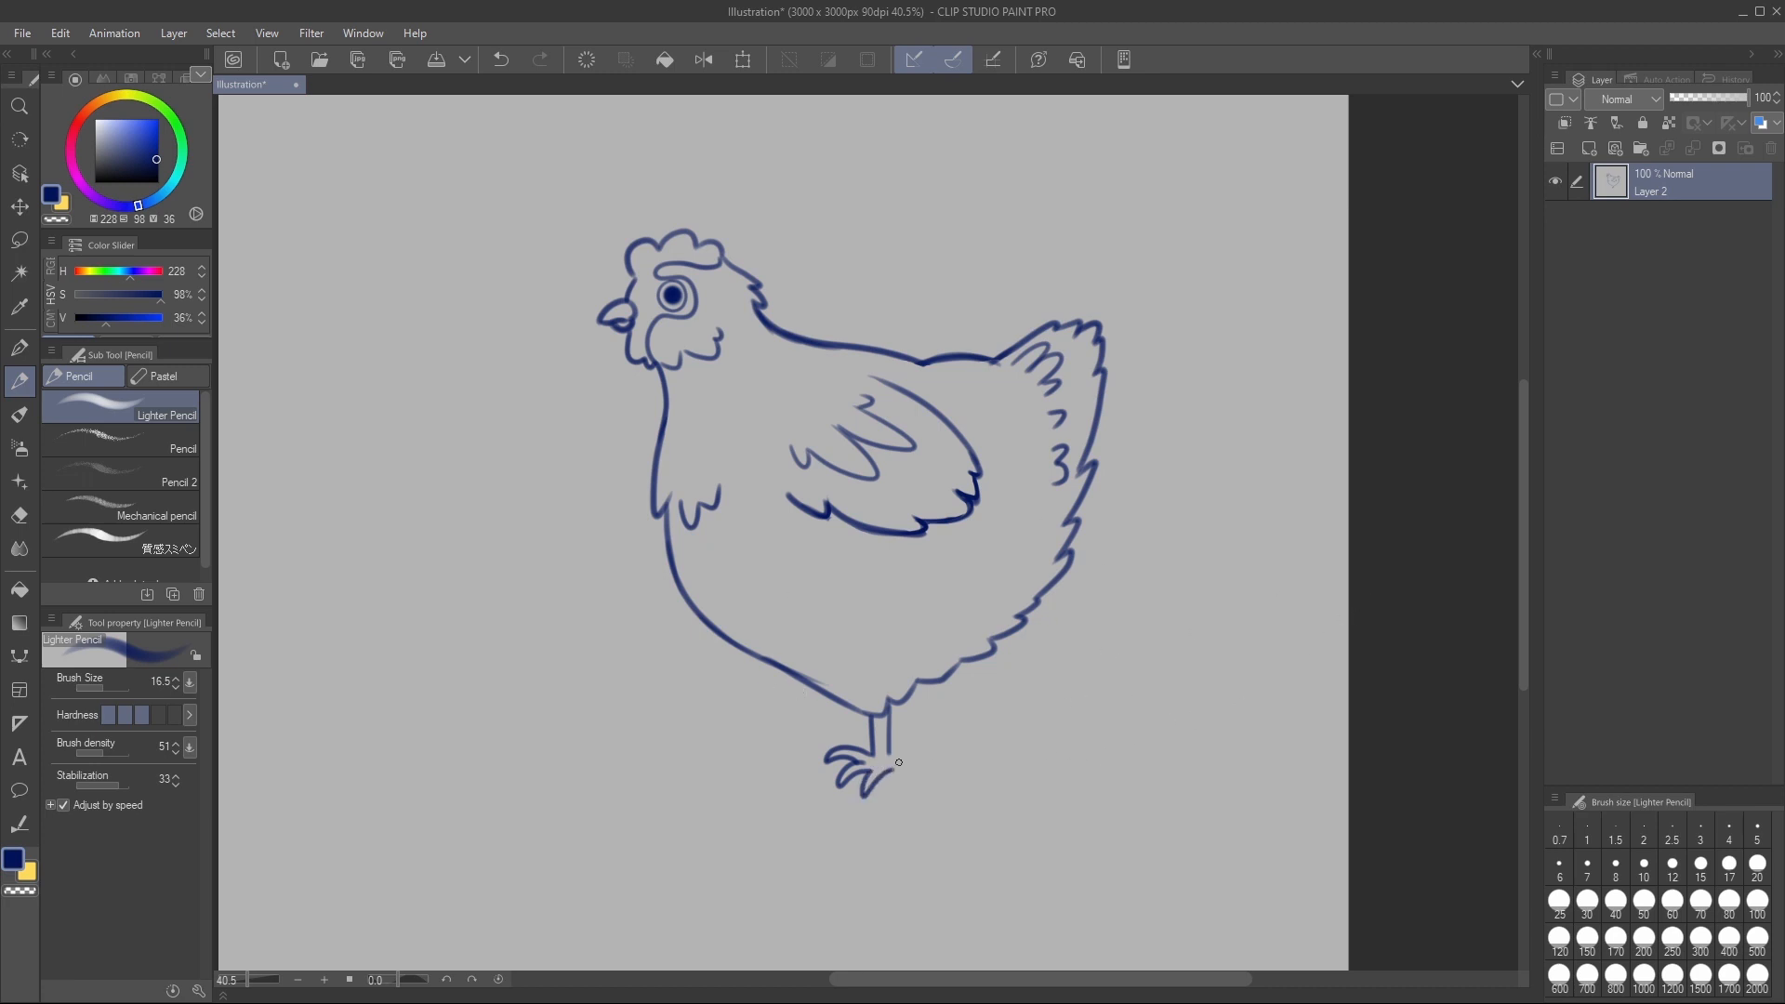
mouse_move(888, 753)
left_mouse_down()
mouse_move(909, 772)
mouse_move(893, 765)
left_mouse_up()
key("ctrl+z")
Draw the second, farther leg with its clawed foot just behind the front one
left_click_drag(817, 689, 836, 732)
key("ctrl+z")
left_click_drag(839, 700, 838, 735)
key("ctrl+z")
mouse_move(825, 722)
left_mouse_down()
mouse_move(787, 721)
mouse_move(792, 752)
mouse_move(834, 736)
left_mouse_up()
mouse_move(797, 754)
left_mouse_down()
mouse_move(744, 753)
mouse_move(758, 755)
left_mouse_up()
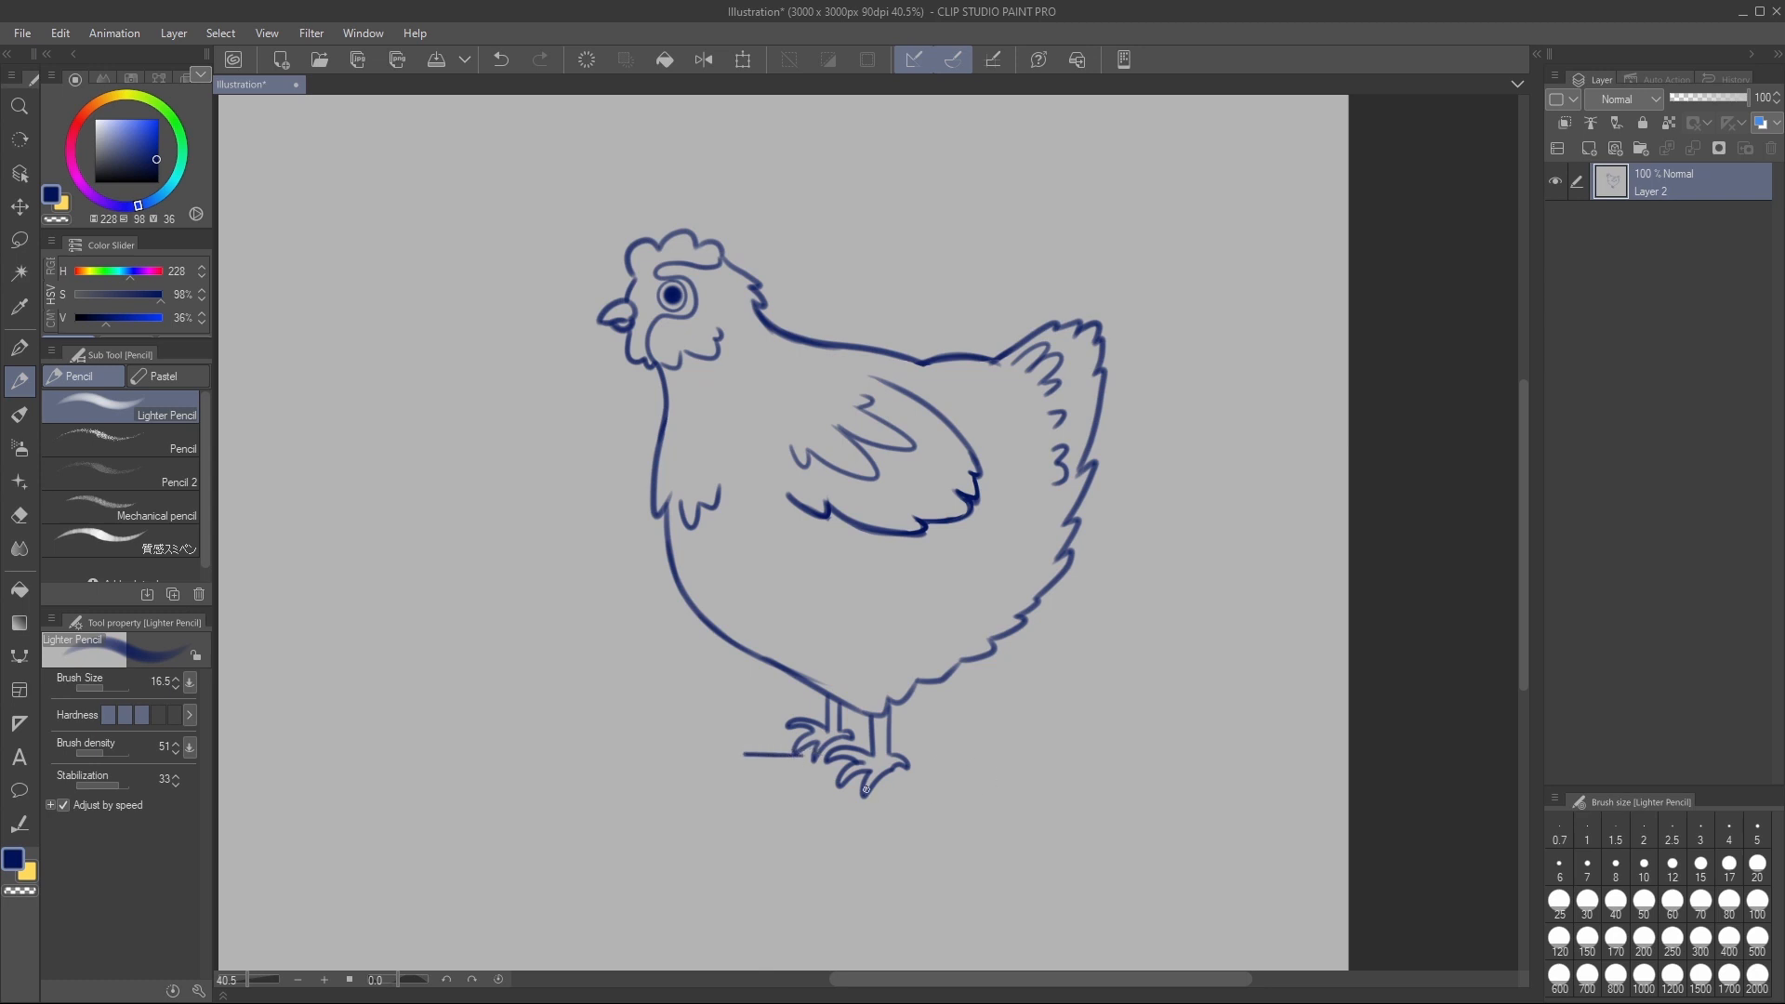
left_click_drag(885, 791, 777, 793)
key("ctrl+z")
key("ctrl+z")
Move the chicken drawing on Layer 2 sideways toward the middle of the canvas with Move layer
scroll(617, 572, "down", 3)
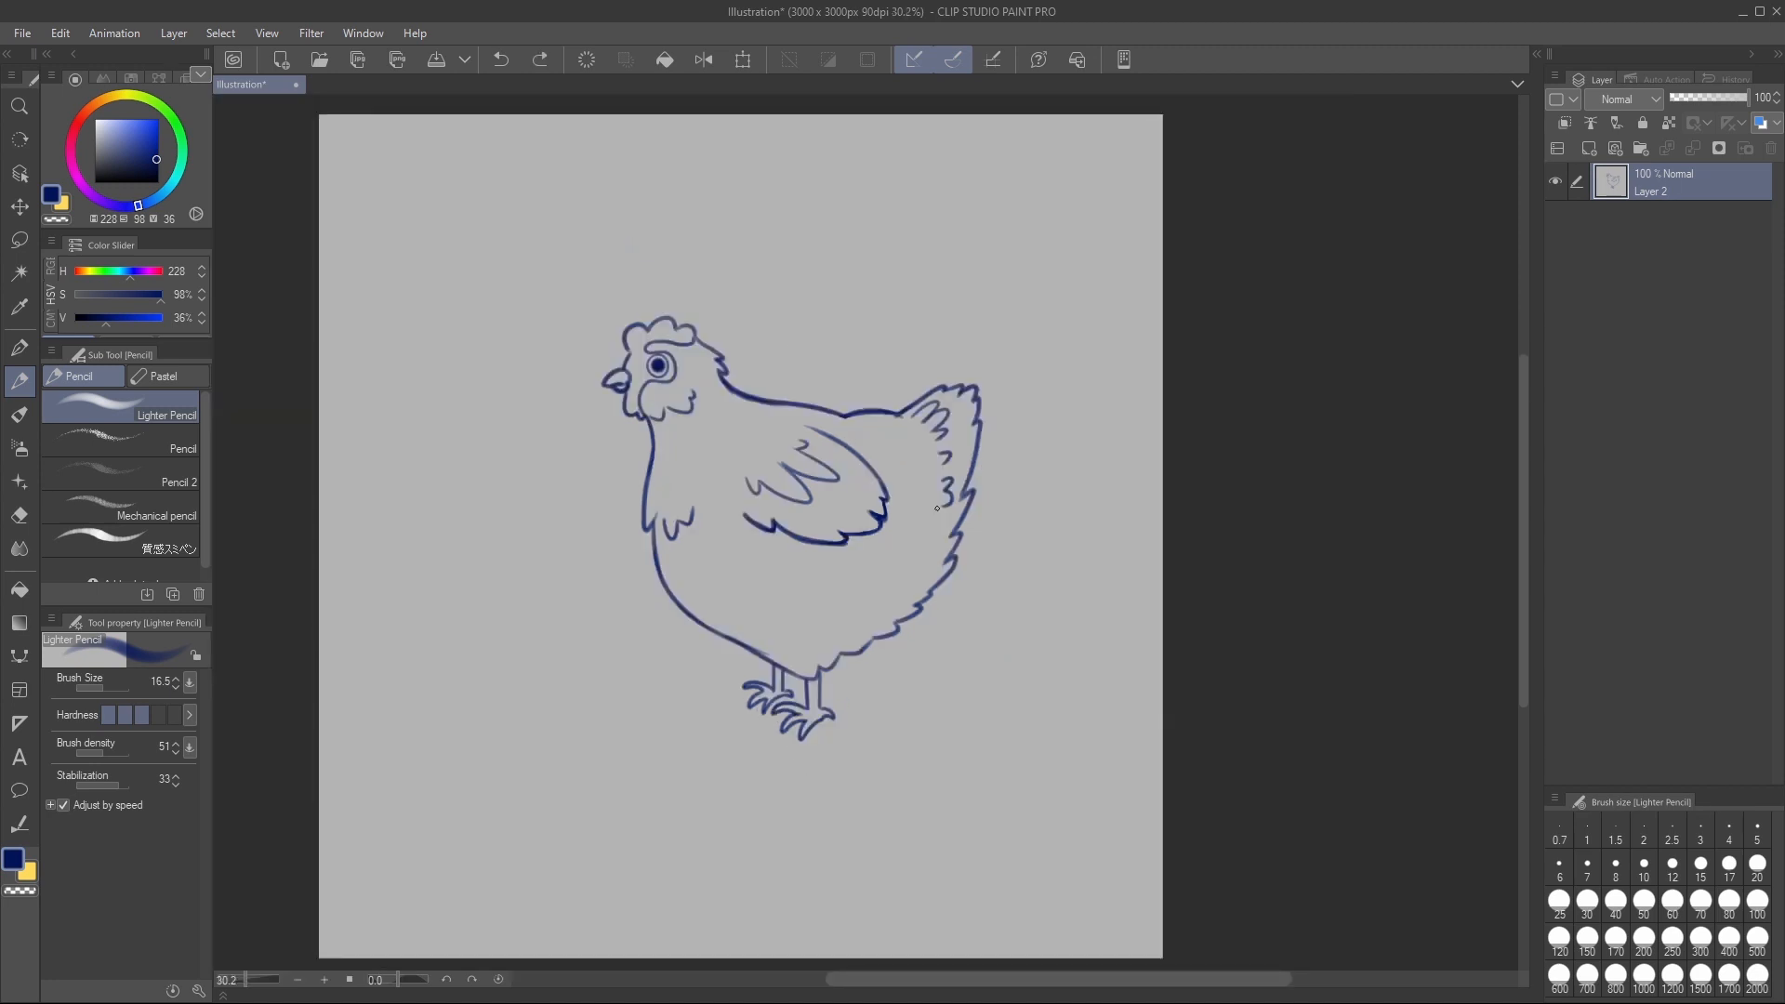
key("k")
left_click_drag(1147, 582, 1097, 581)
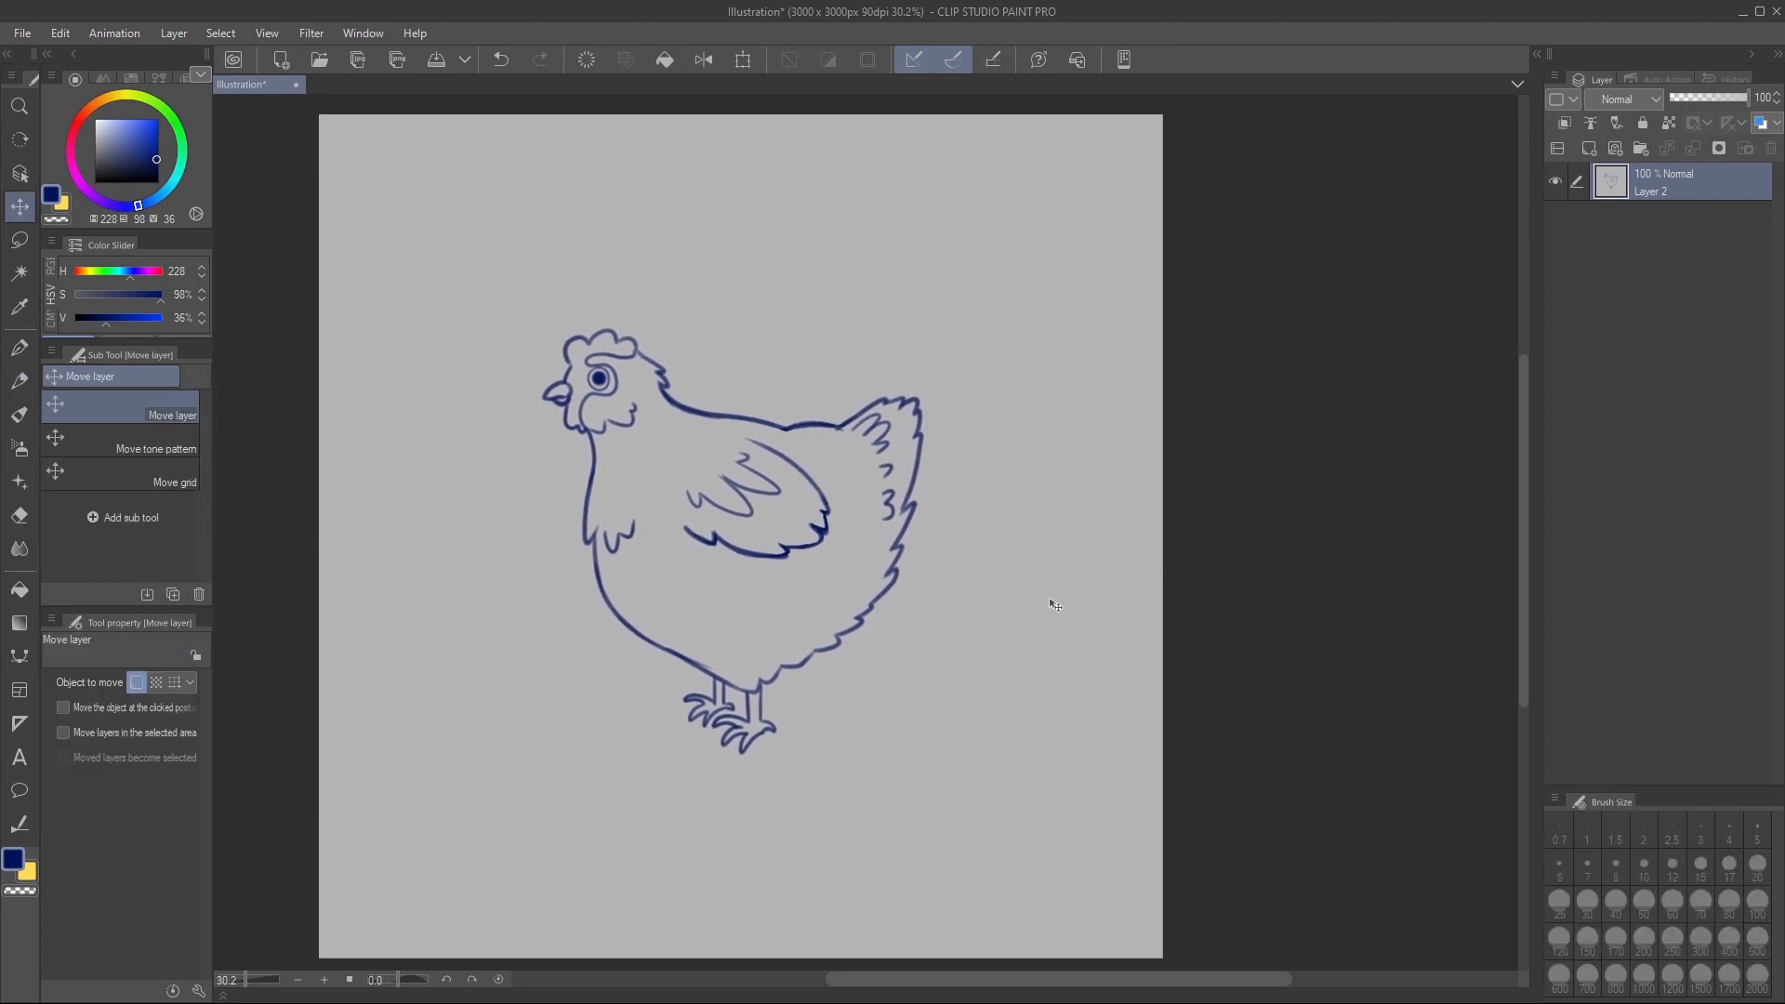
scroll(701, 609, "up", 1)
scroll(734, 600, "up", 3)
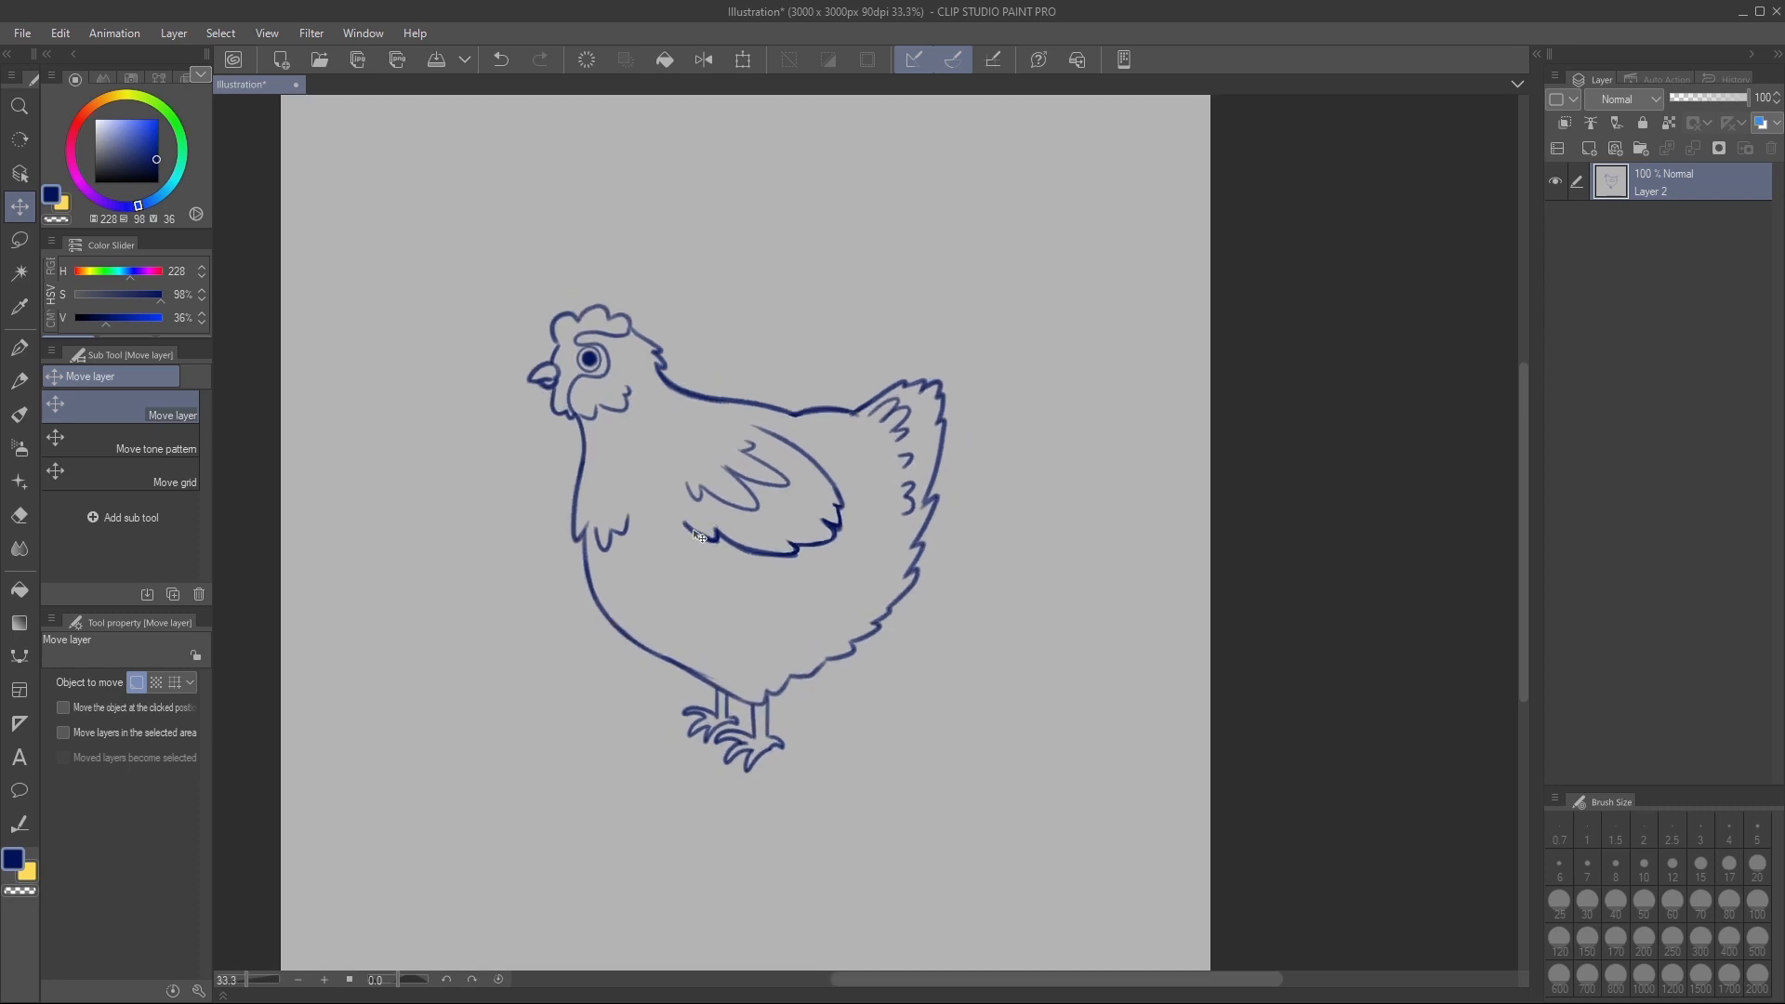
scroll(693, 522, "down", 1)
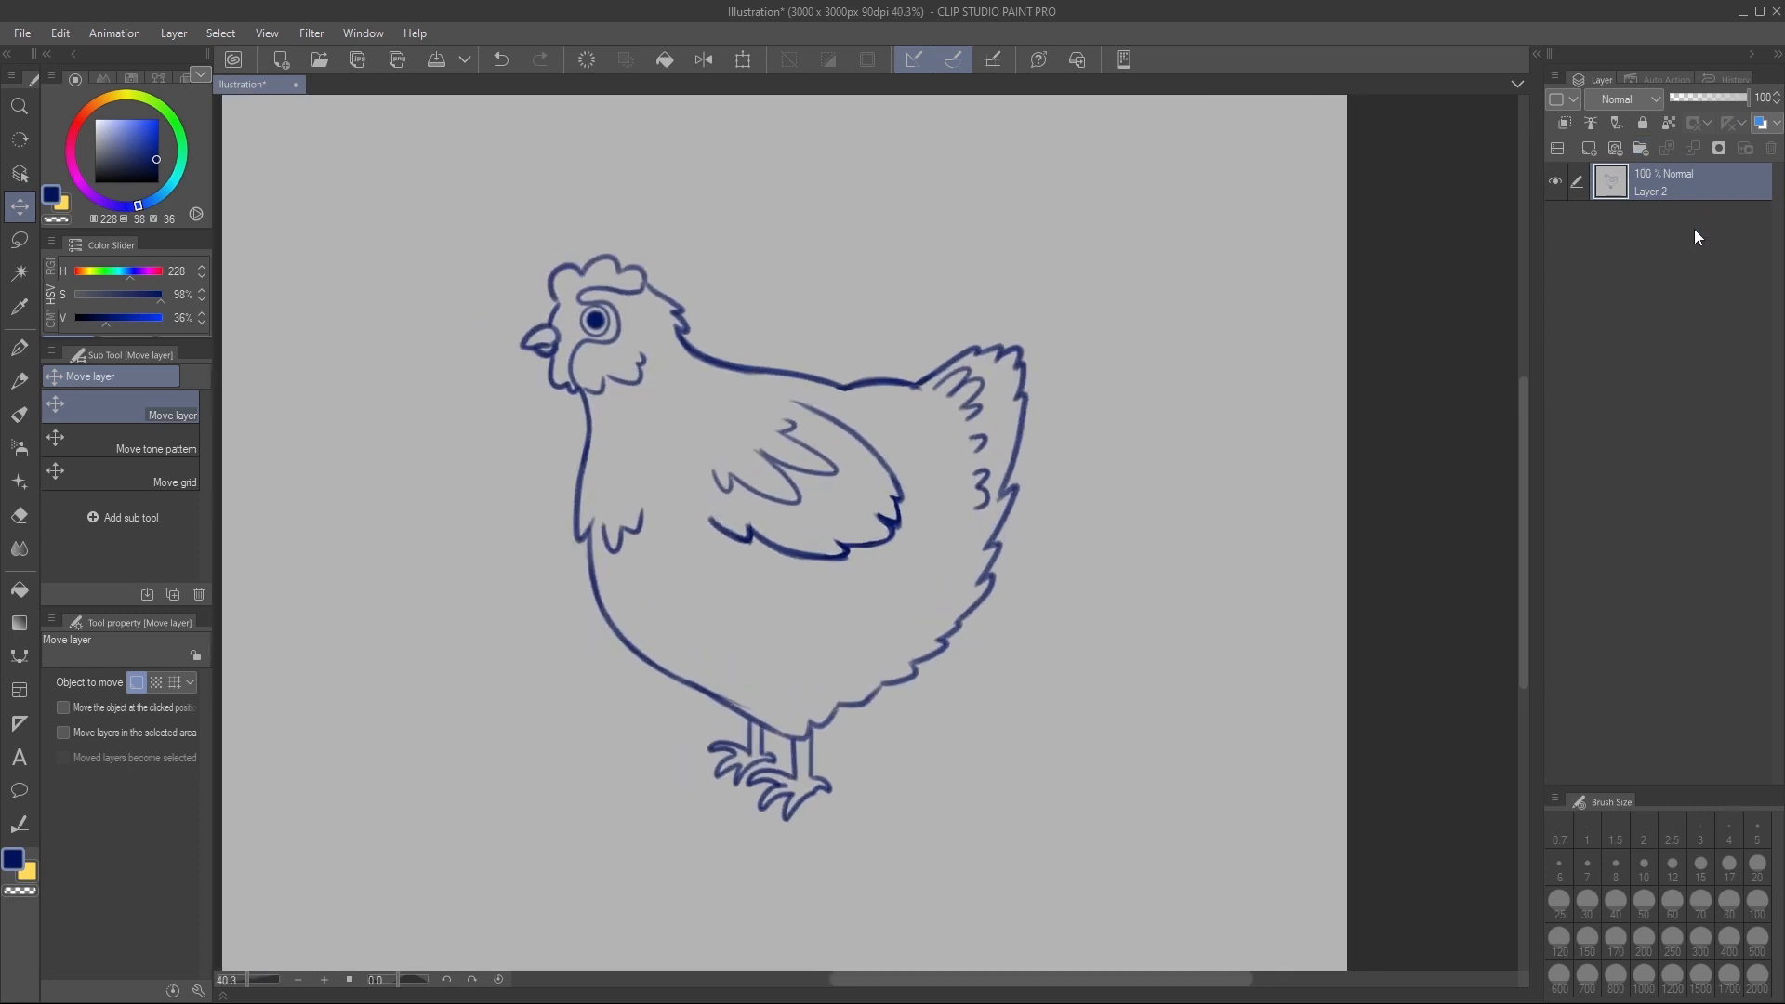
Lower the opacity of Layer 2 to 36% and add a new vector layer above it
left_click(1705, 96)
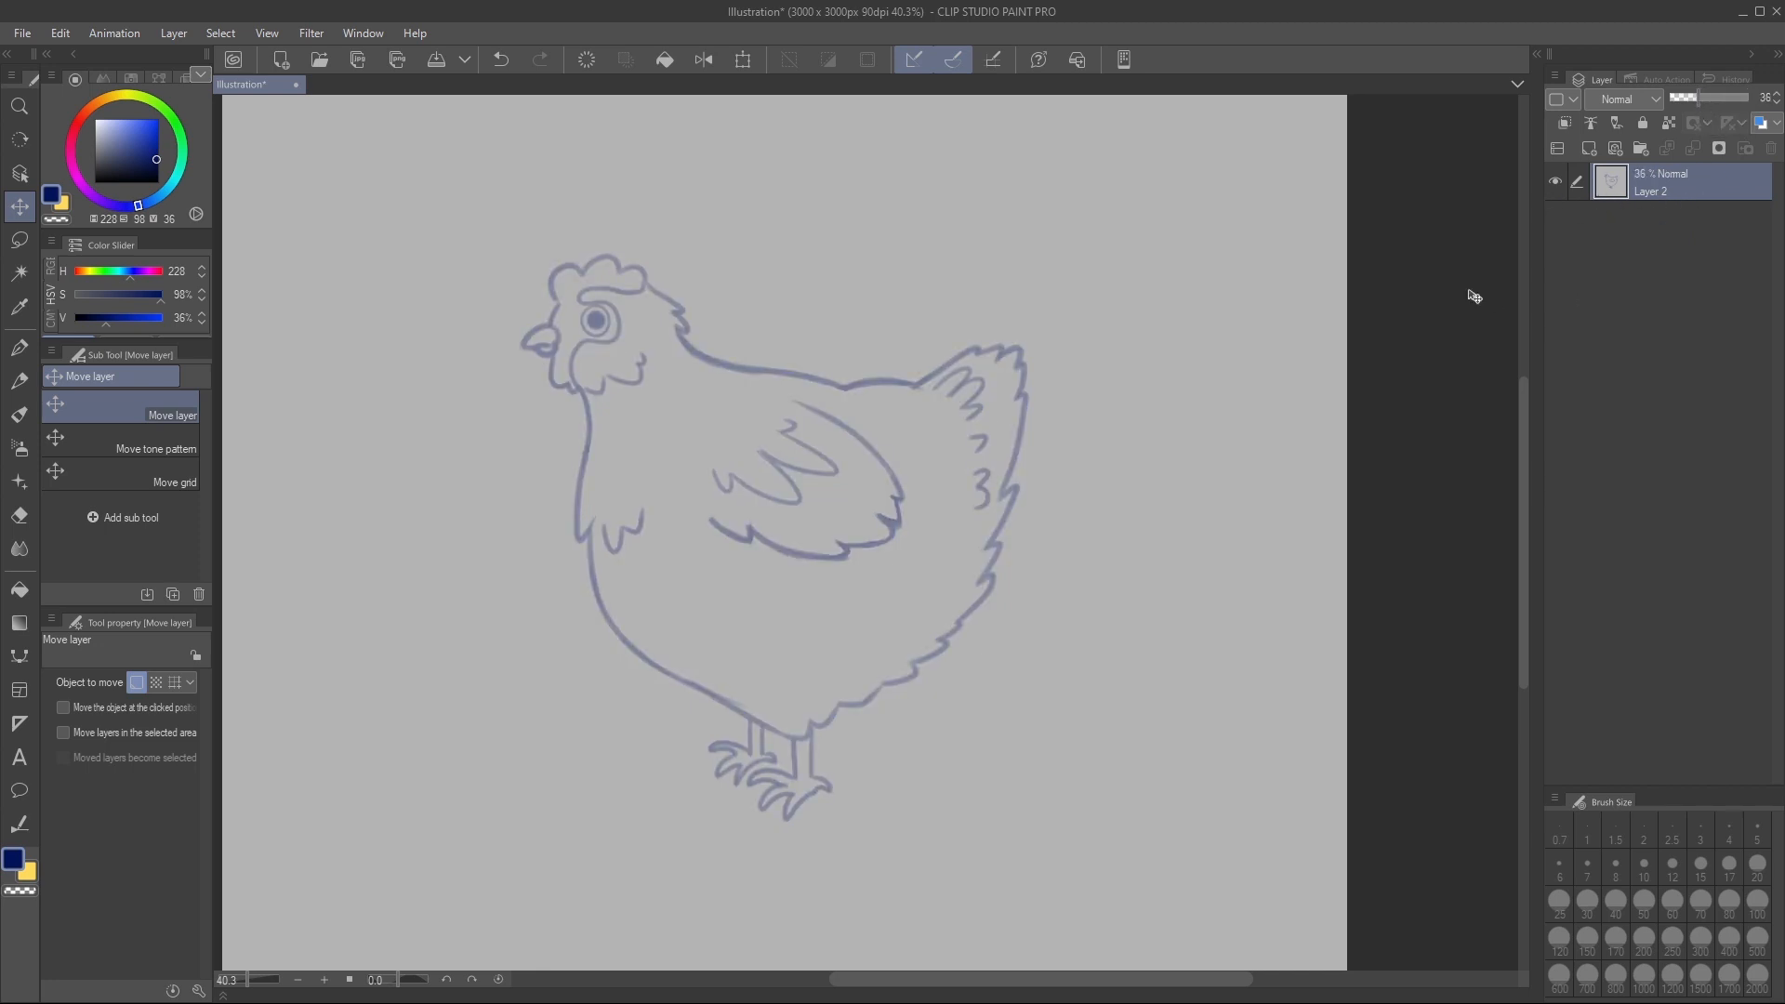
scroll(815, 670, "up", 2)
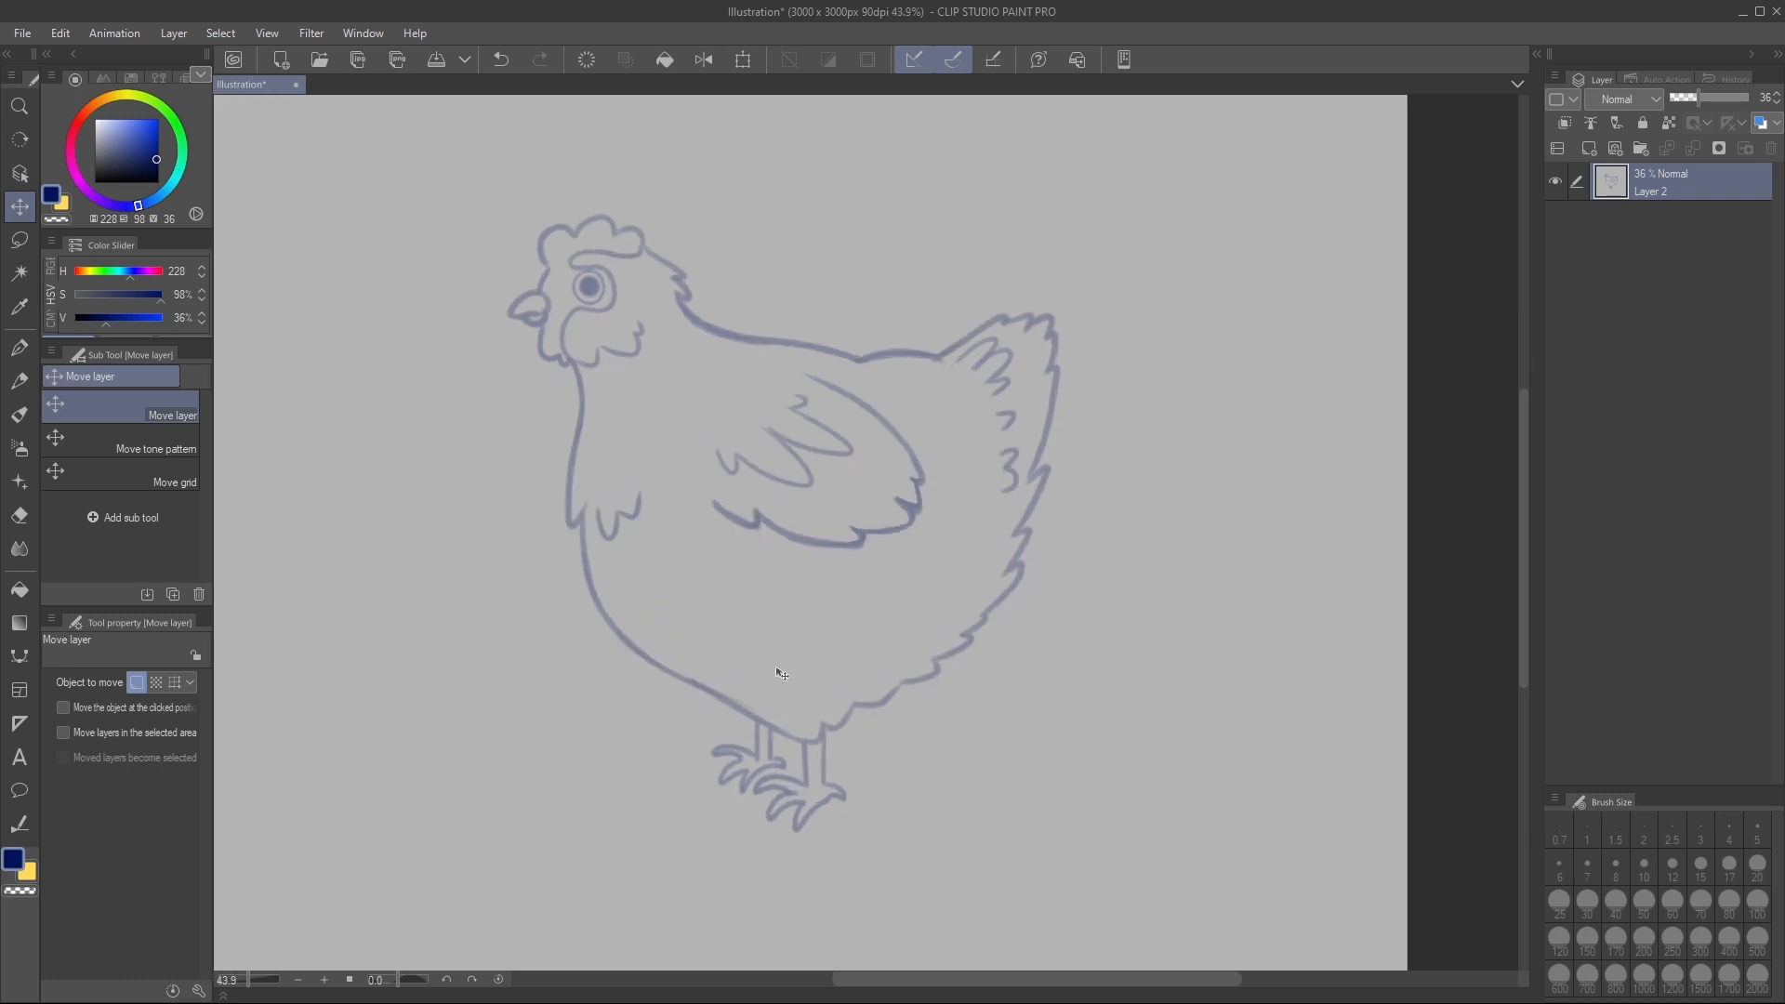
scroll(778, 670, "down", 2)
scroll(798, 568, "up", 4)
scroll(813, 558, "down", 2)
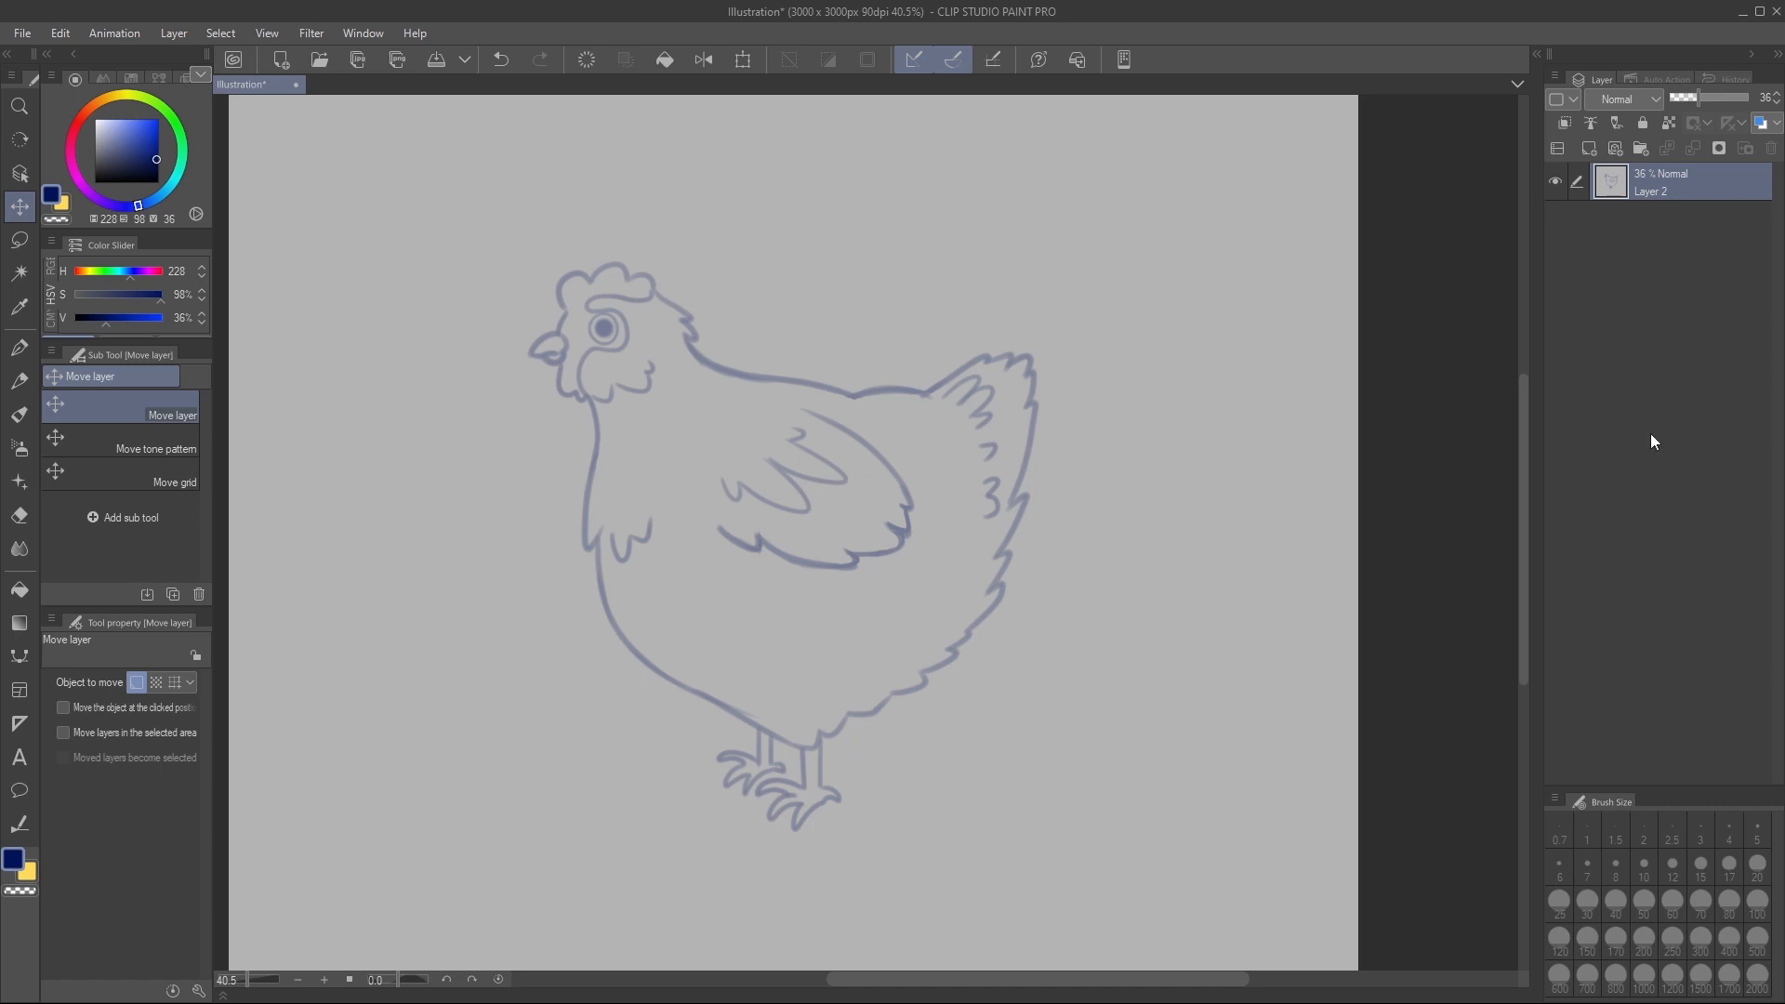
left_click(1614, 149)
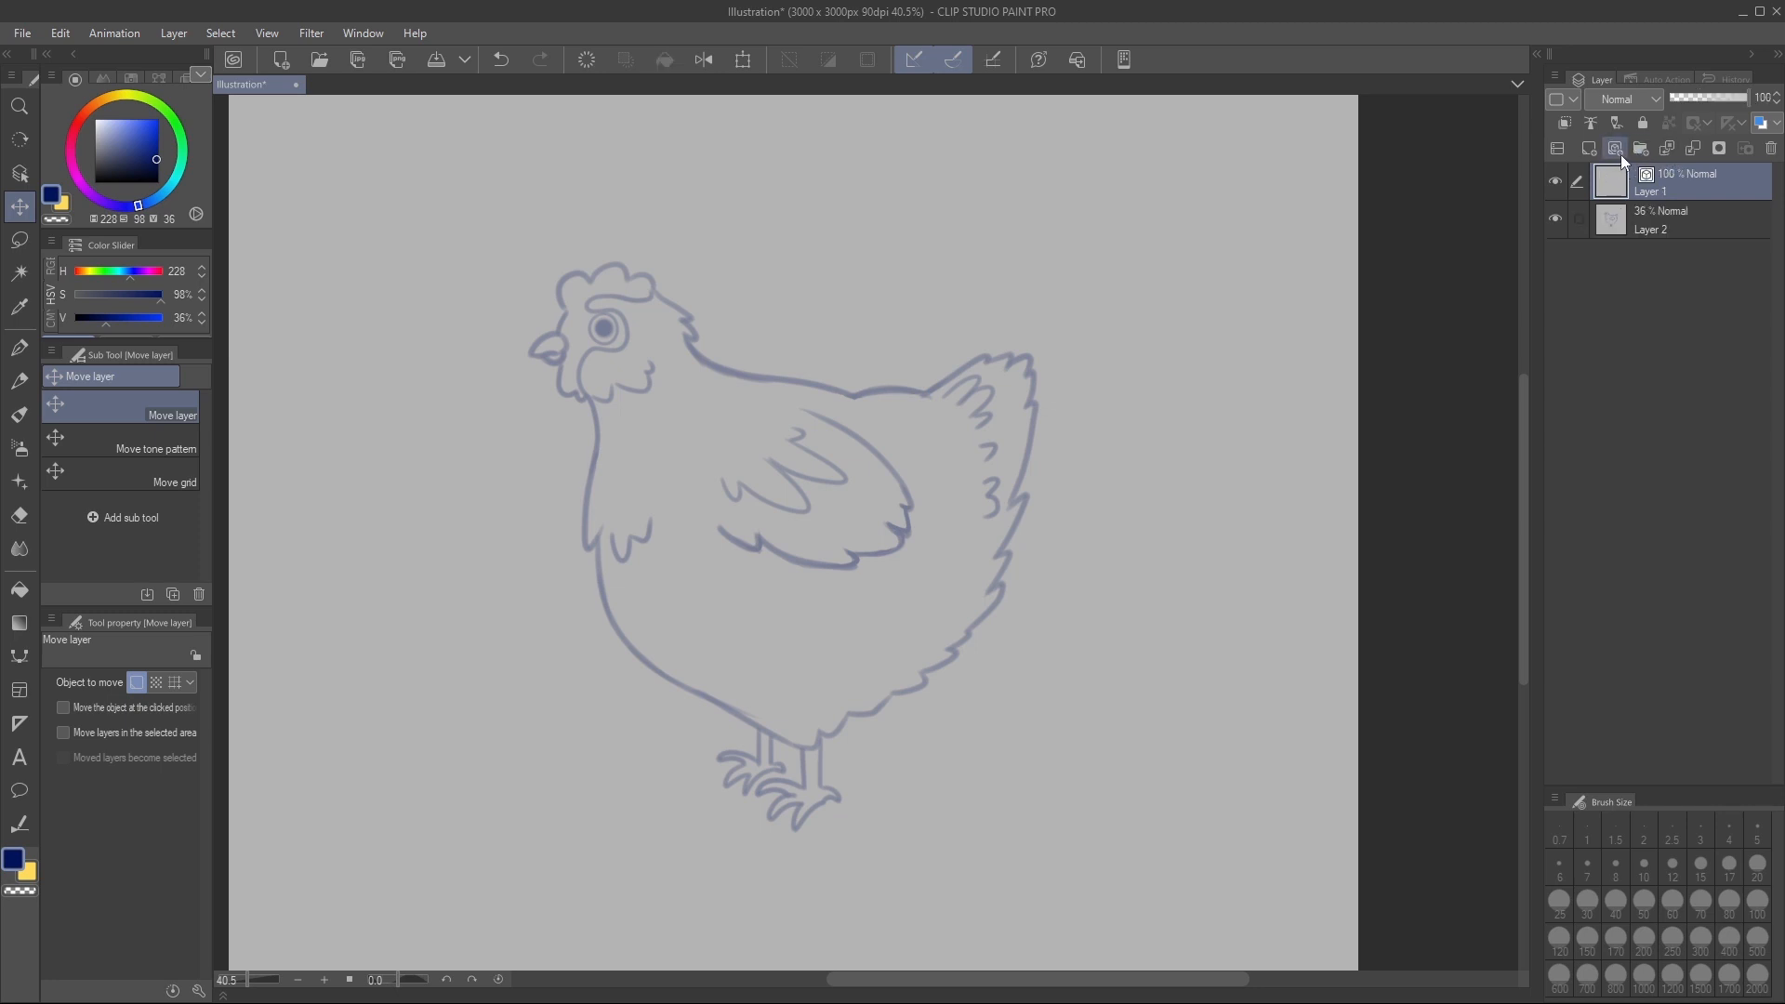
scroll(1076, 466, "down", 1)
scroll(818, 576, "up", 2)
scroll(821, 514, "down", 1)
scroll(823, 390, "up", 1)
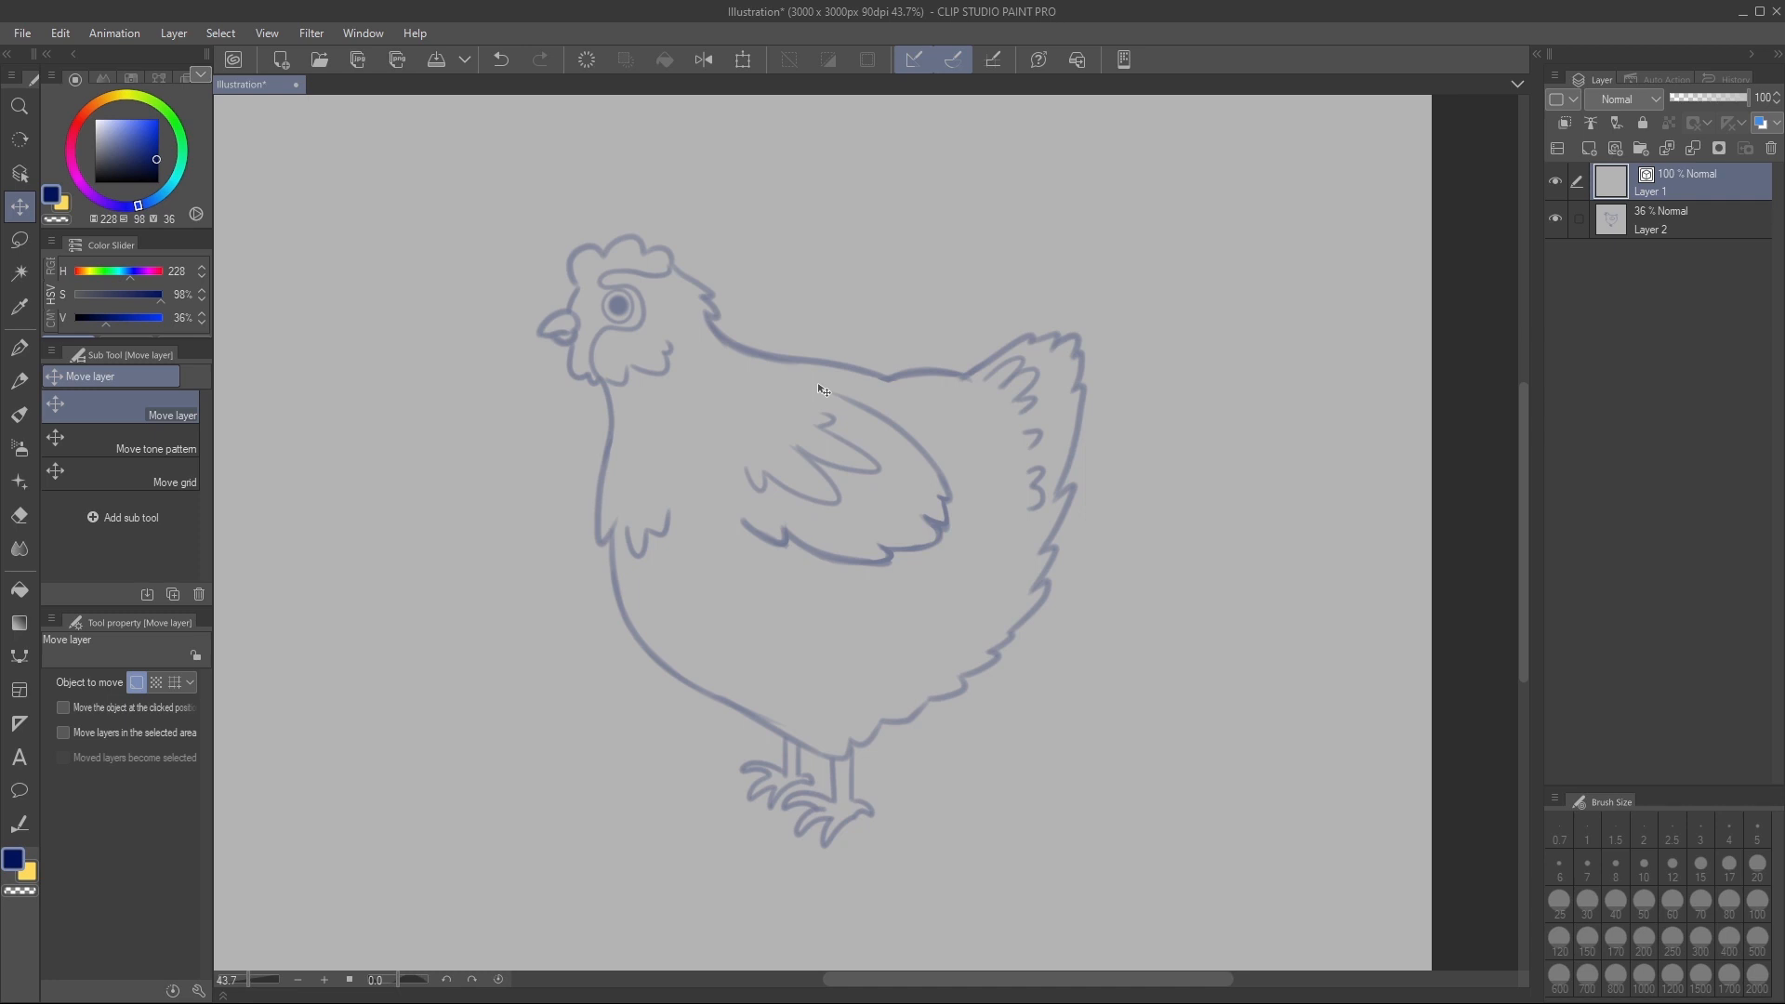
Set up the Lighter Pencil for inking with maximum hardness and a brush density of 70
key("ctrl+z")
key("p")
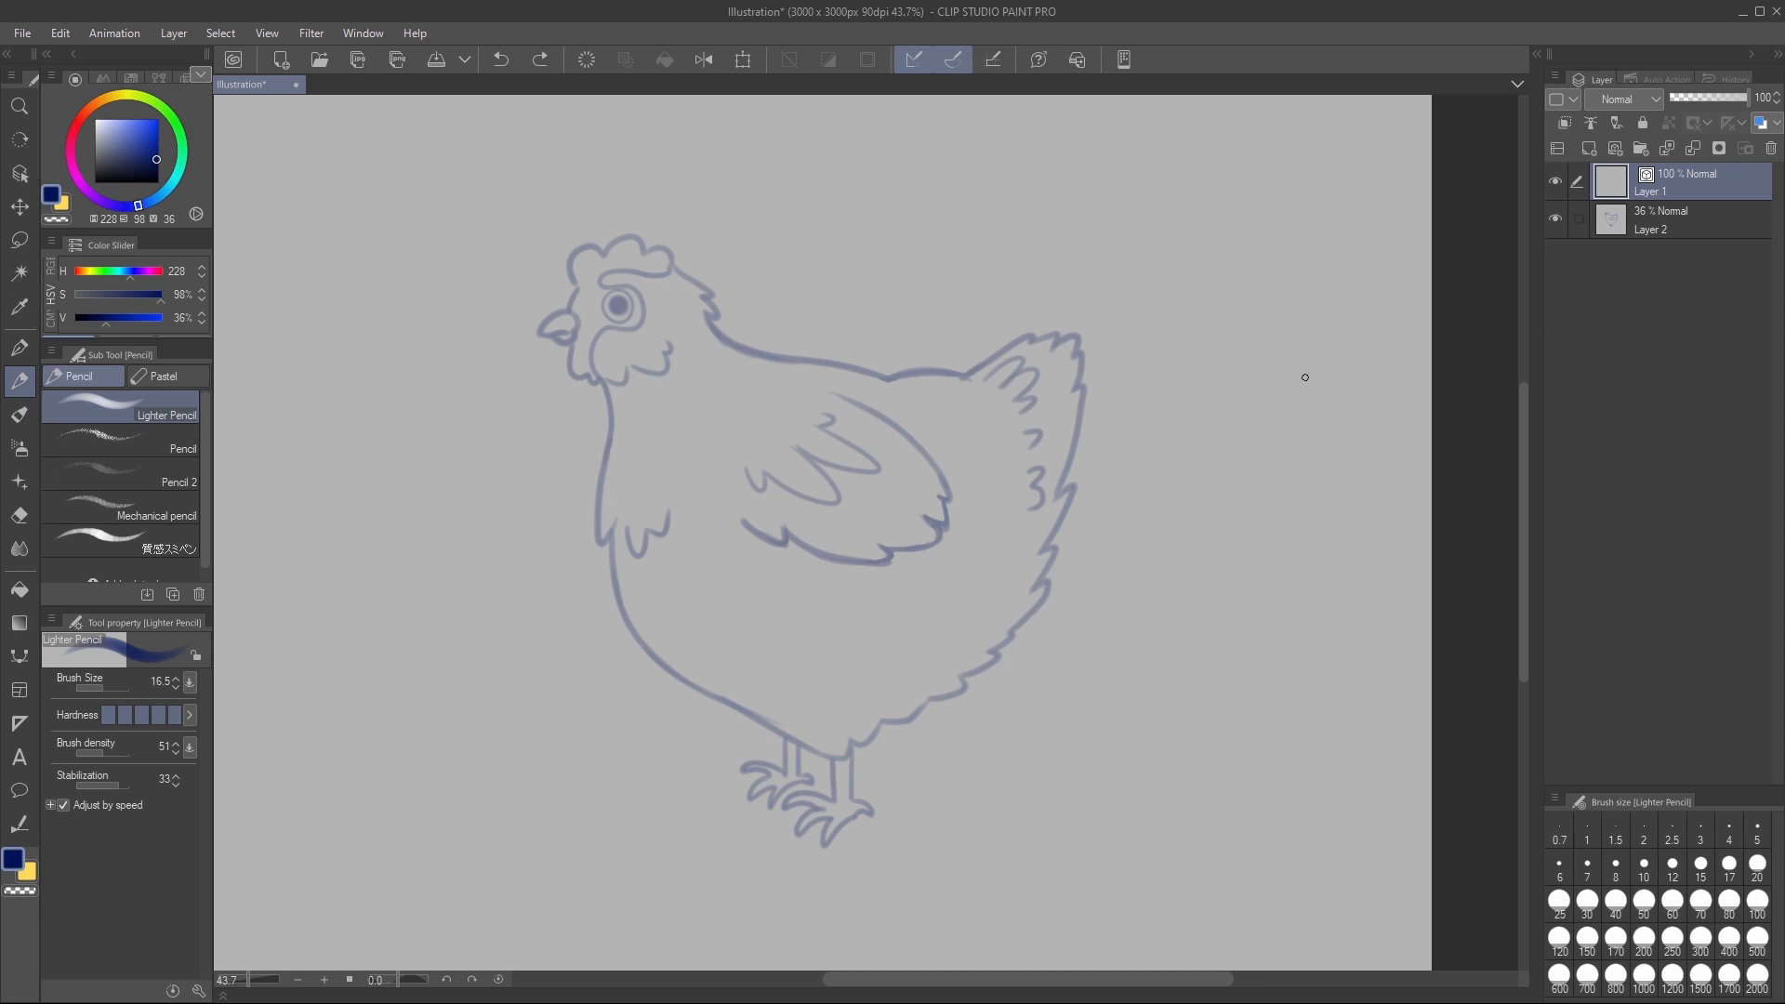
left_click(109, 750)
Trace the comb, head, beak, neck and body outline on the vector layer with the Lighter Pencil at size 16.5
scroll(895, 448, "up", 3)
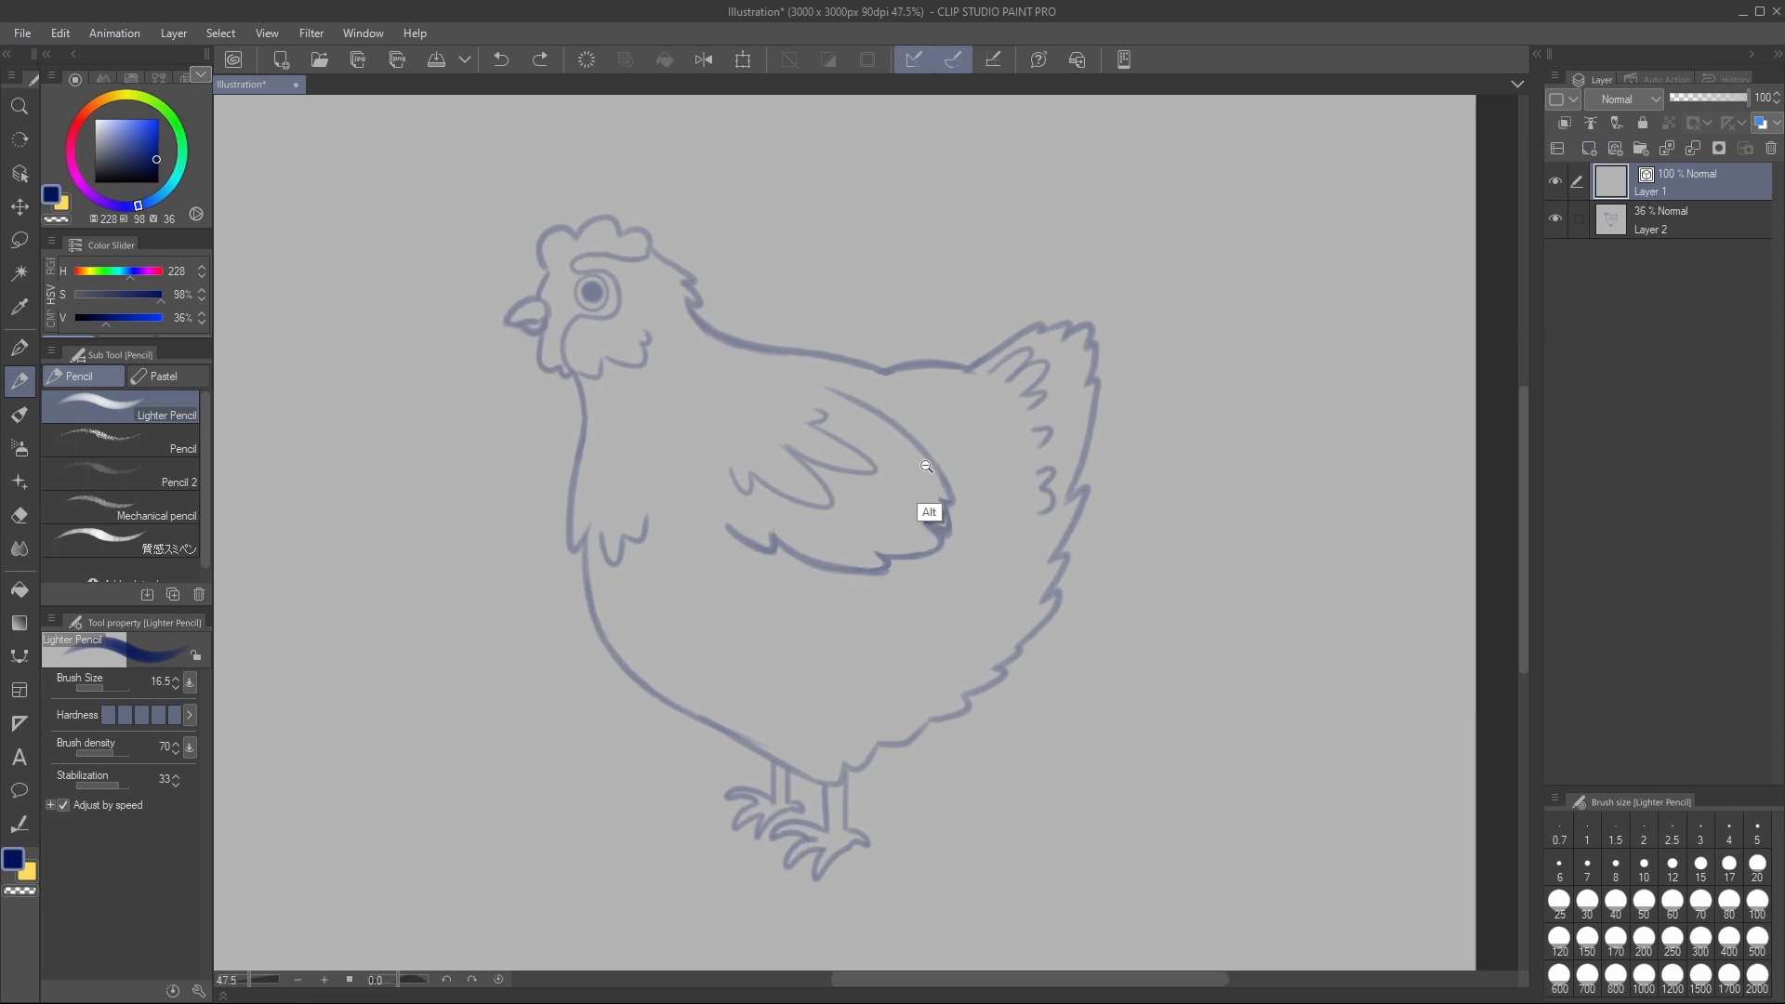
left_click_drag(972, 422, 978, 418)
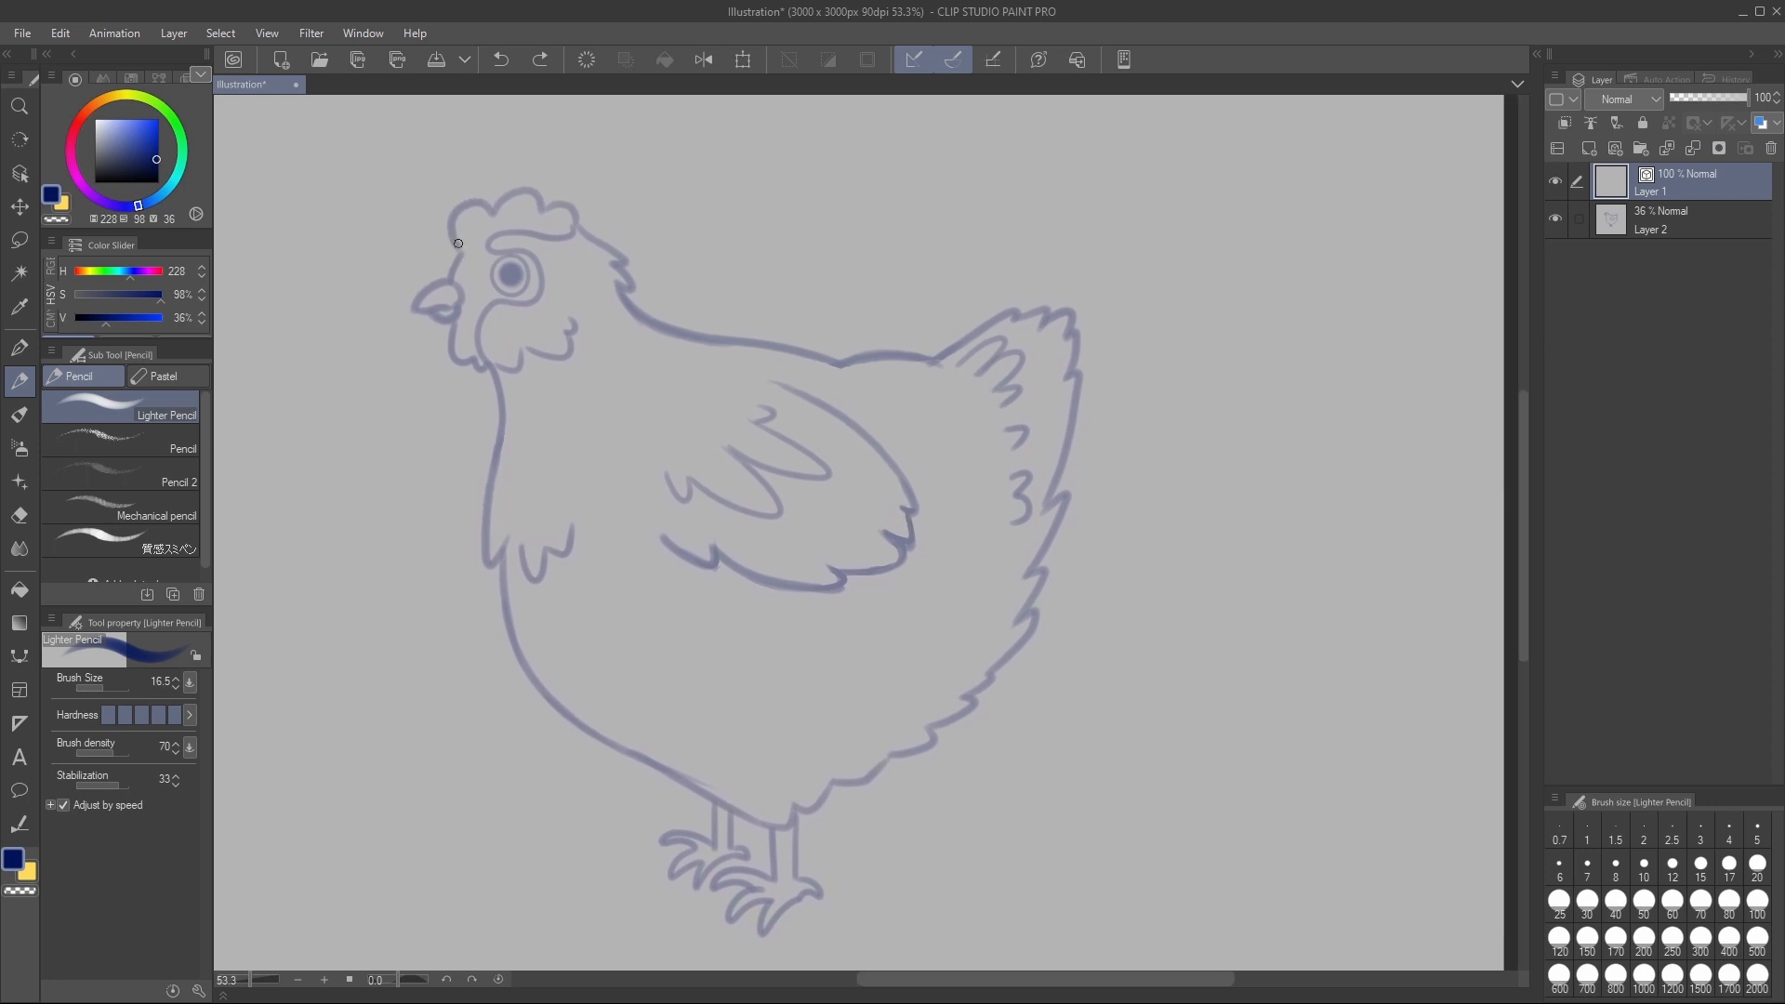
mouse_move(462, 252)
left_mouse_down()
mouse_move(453, 212)
mouse_move(528, 192)
mouse_move(604, 237)
mouse_move(634, 290)
left_mouse_up()
mouse_move(576, 234)
left_mouse_down()
mouse_move(491, 249)
mouse_move(484, 362)
left_mouse_up()
mouse_move(469, 288)
left_mouse_down()
mouse_move(412, 312)
mouse_move(474, 296)
mouse_move(447, 312)
mouse_move(582, 314)
left_mouse_up()
mouse_move(452, 320)
left_mouse_down()
mouse_move(483, 370)
mouse_move(488, 561)
mouse_move(552, 569)
mouse_move(575, 523)
left_mouse_up()
mouse_move(494, 550)
left_mouse_down()
mouse_move(595, 731)
mouse_move(816, 801)
mouse_move(985, 688)
mouse_move(1040, 613)
mouse_move(1075, 413)
mouse_move(1067, 305)
mouse_move(930, 363)
mouse_move(618, 295)
left_mouse_up()
Trace the wing with its inner feather lines and the short feather marks on the tail
left_click_drag(753, 403, 827, 480)
left_click_drag(744, 455, 693, 500)
mouse_move(663, 536)
left_mouse_down()
mouse_move(716, 561)
mouse_move(916, 521)
left_mouse_up()
left_click_drag(771, 390, 920, 511)
mouse_move(958, 358)
left_mouse_down()
mouse_move(1004, 334)
mouse_move(1032, 437)
left_mouse_up()
left_click_drag(1009, 474, 1032, 521)
Trace the eye with its surrounding ring and the line beneath the comb
left_click_drag(1081, 658, 1101, 627)
left_click_drag(526, 239, 530, 244)
left_click_drag(581, 249, 526, 224)
left_click_drag(558, 261, 632, 260)
mouse_move(1097, 669)
left_mouse_down()
mouse_move(1168, 725)
mouse_move(970, 404)
left_mouse_up()
Trace both legs and clawed feet with the Lighter Pencil at size 10.5
left_click_drag(728, 716, 704, 830)
key("ctrl+z")
mouse_move(748, 727)
left_mouse_down()
mouse_move(748, 779)
mouse_move(704, 830)
left_mouse_up()
mouse_move(804, 751)
left_mouse_down()
mouse_move(802, 820)
mouse_move(728, 830)
left_mouse_up()
mouse_move(793, 837)
left_mouse_down()
mouse_move(793, 897)
mouse_move(848, 844)
left_mouse_up()
key("ctrl+z")
left_click_drag(838, 741, 848, 844)
left_click_drag(1037, 702, 931, 641)
left_click_drag(898, 577, 851, 623)
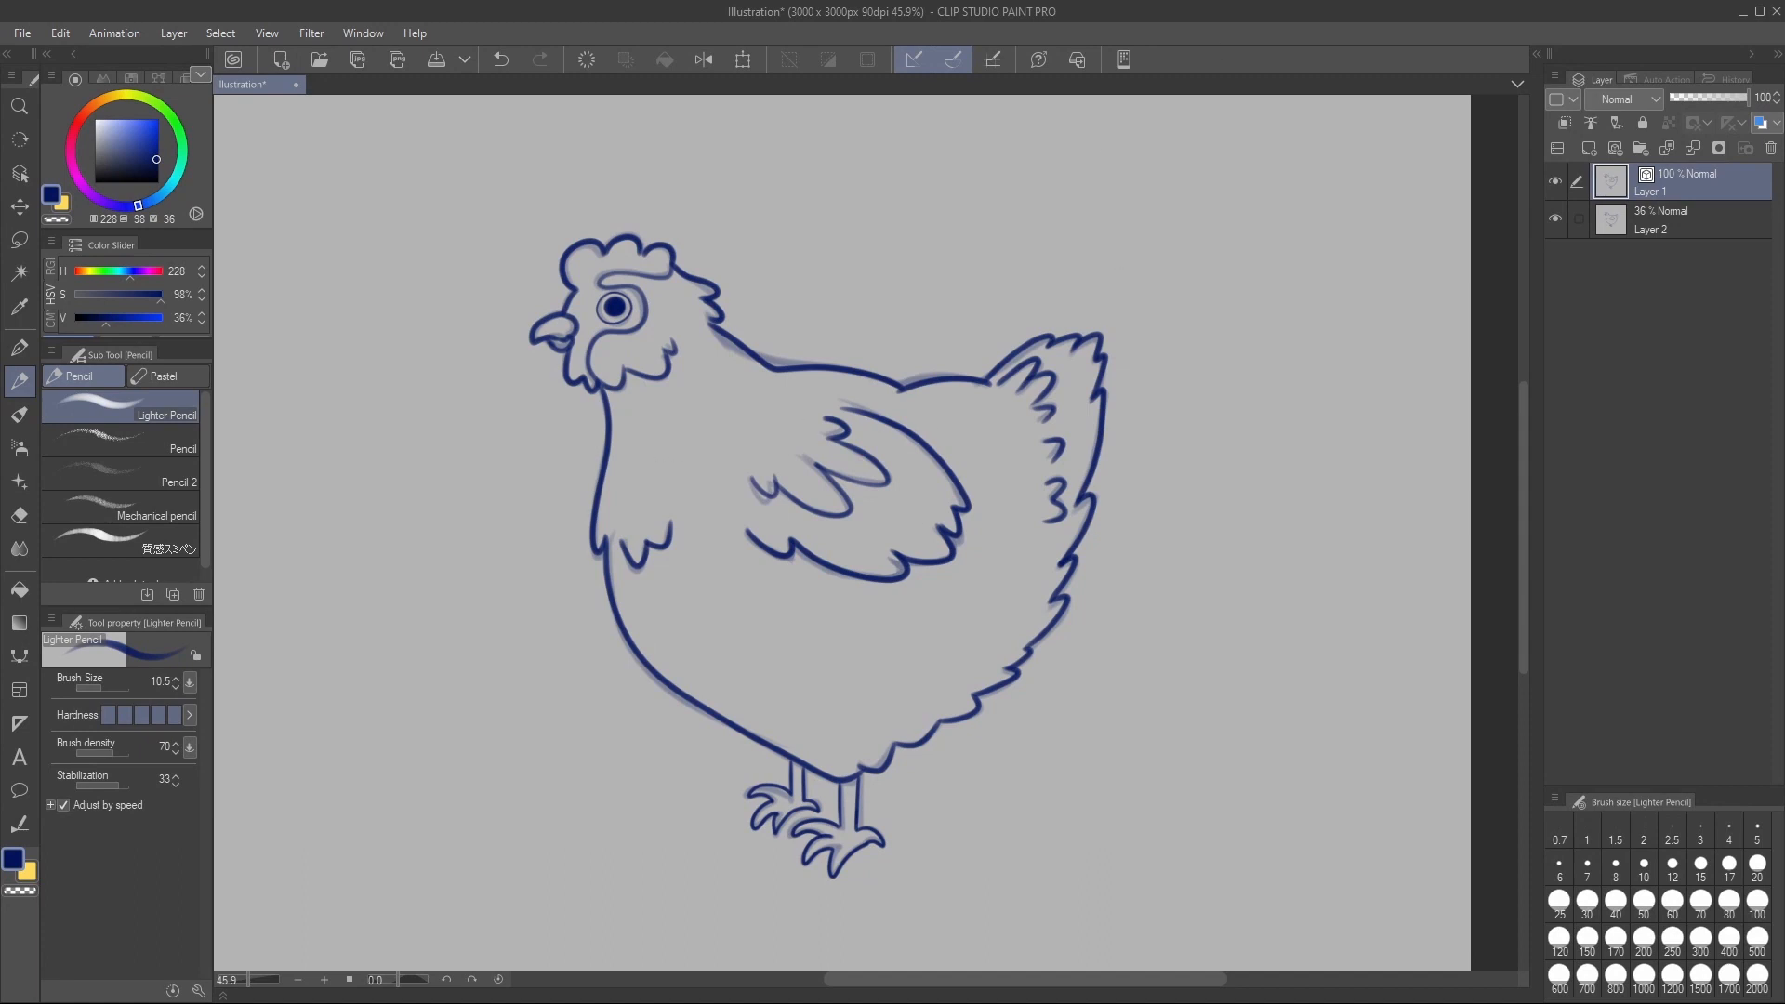
Compare the line art with the faded sketch and leave Layer 2 hidden
left_click(1553, 218)
left_click(1553, 218)
left_click(1553, 217)
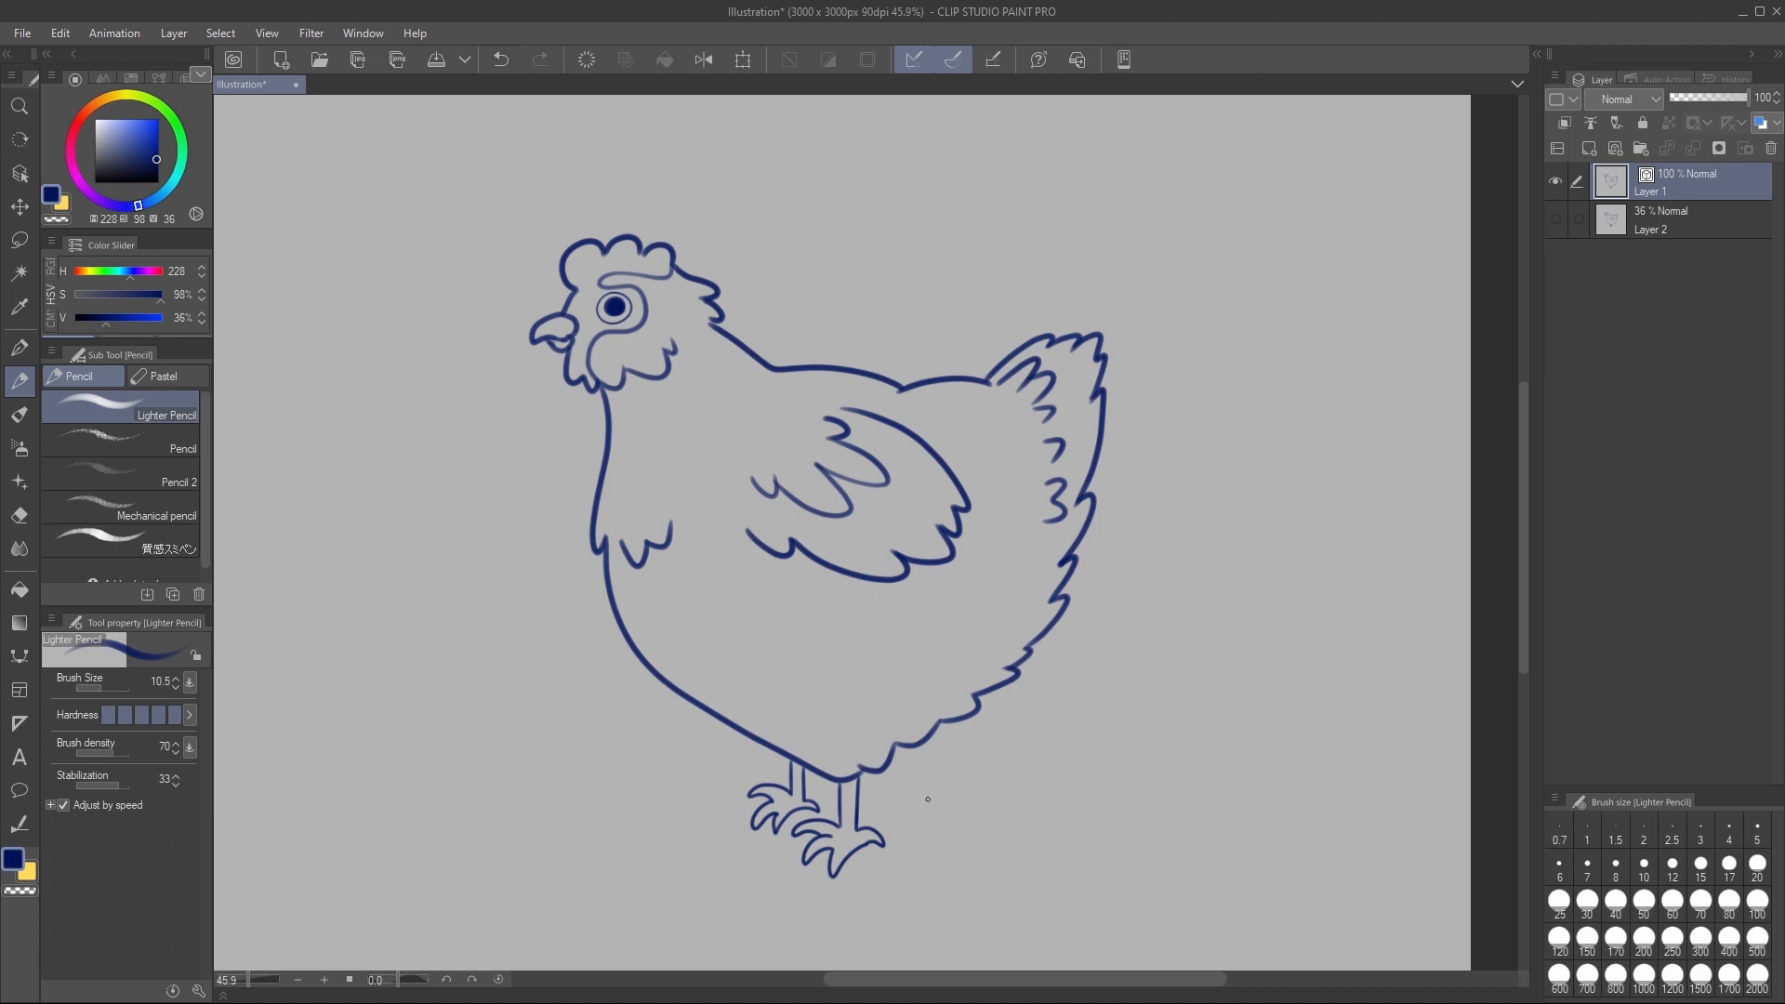
scroll(928, 800, "down", 2)
scroll(844, 730, "up", 2)
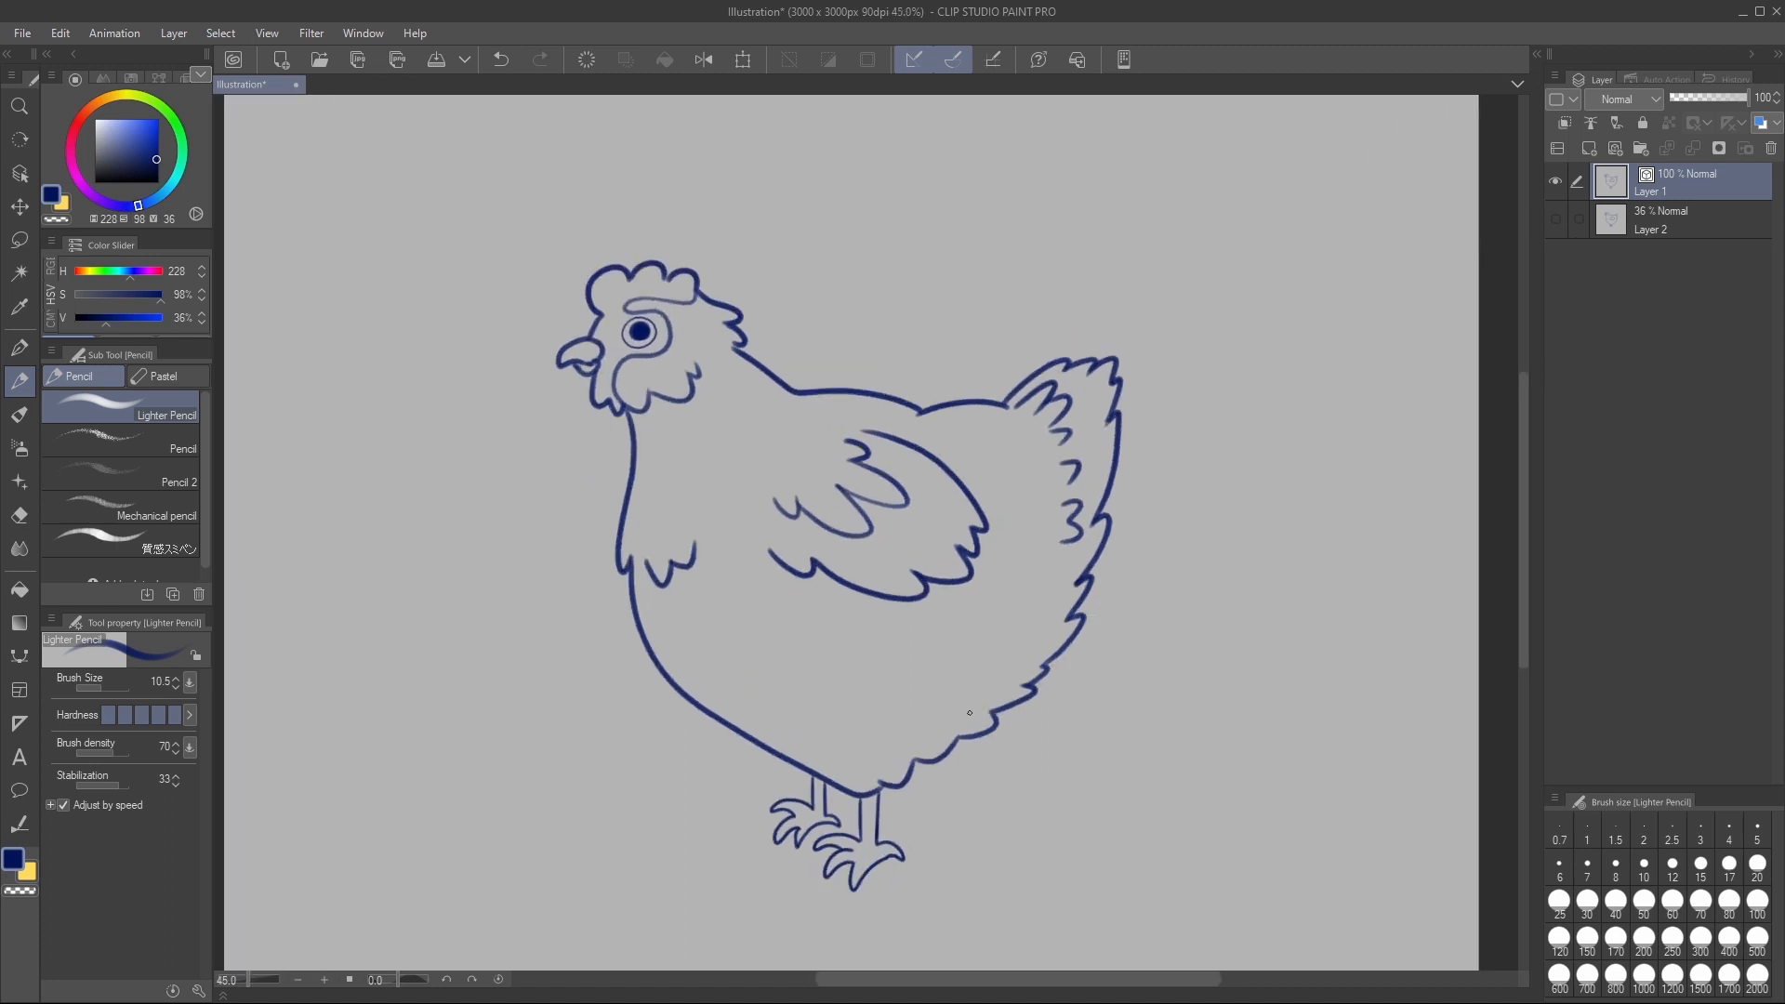
key("o")
scroll(837, 558, "down", 3)
scroll(734, 521, "up", 3)
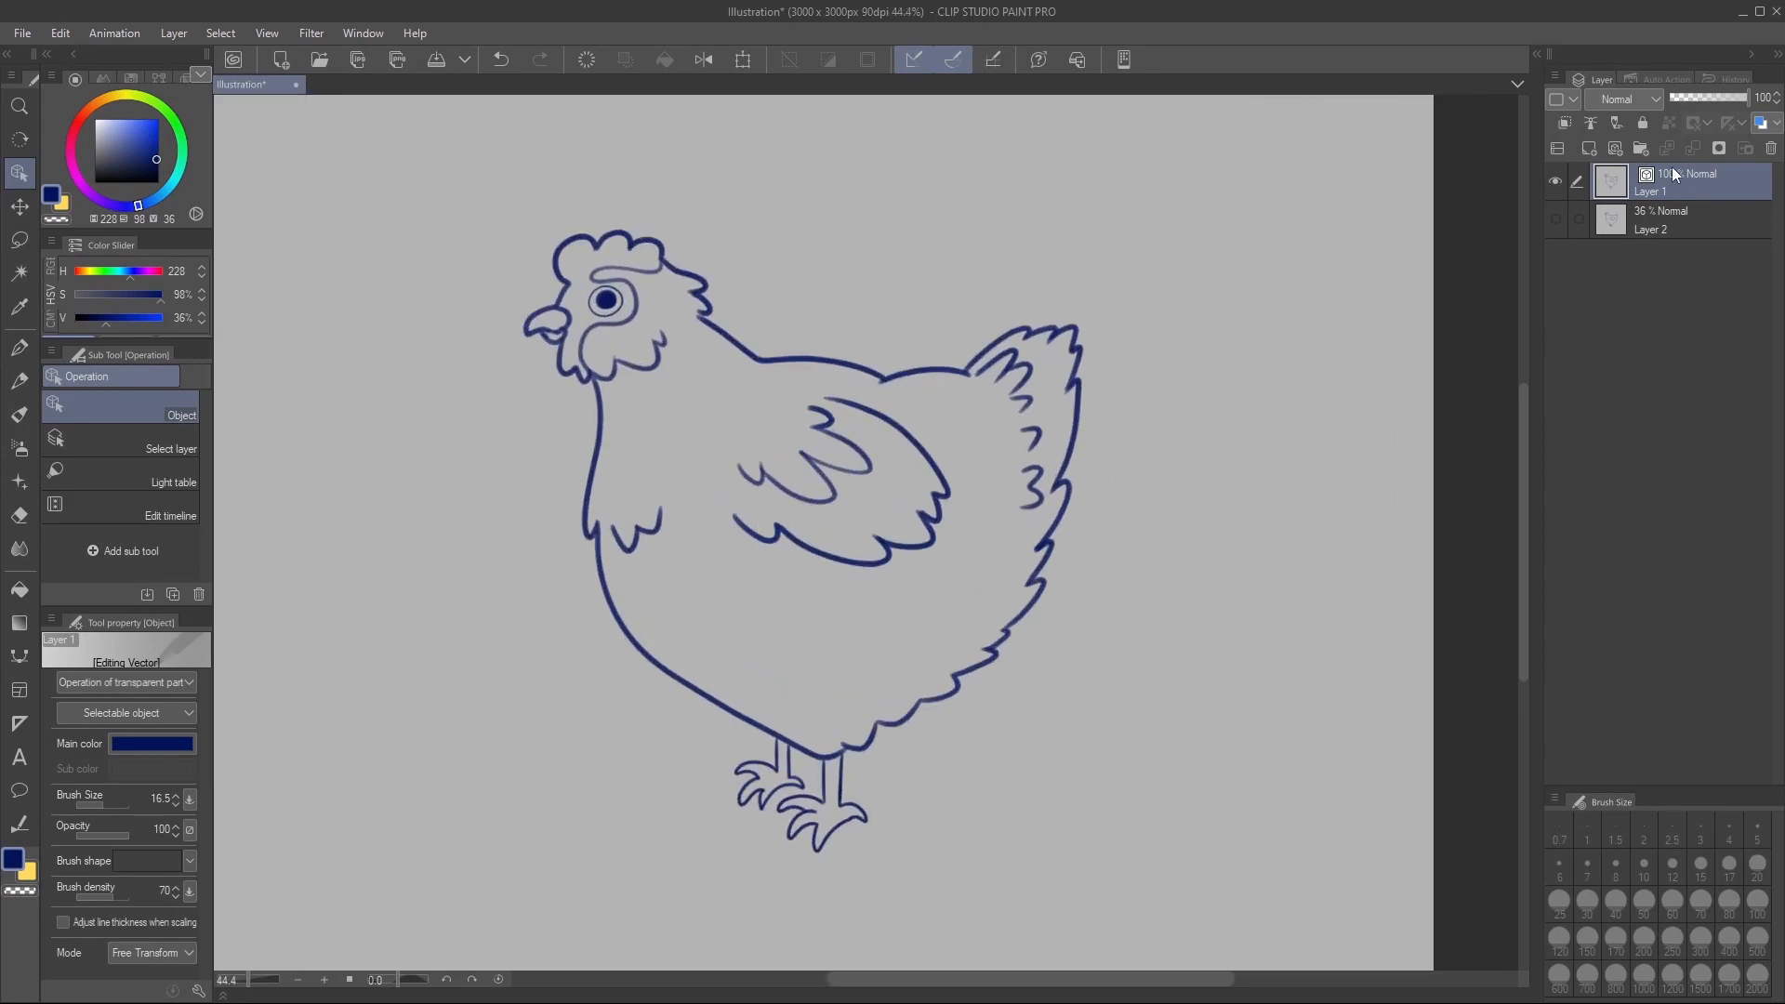
Set Layer 1 as the reference layer and create a folder containing a new raster layer above Layer 2
left_click(1590, 125)
left_click(1689, 215)
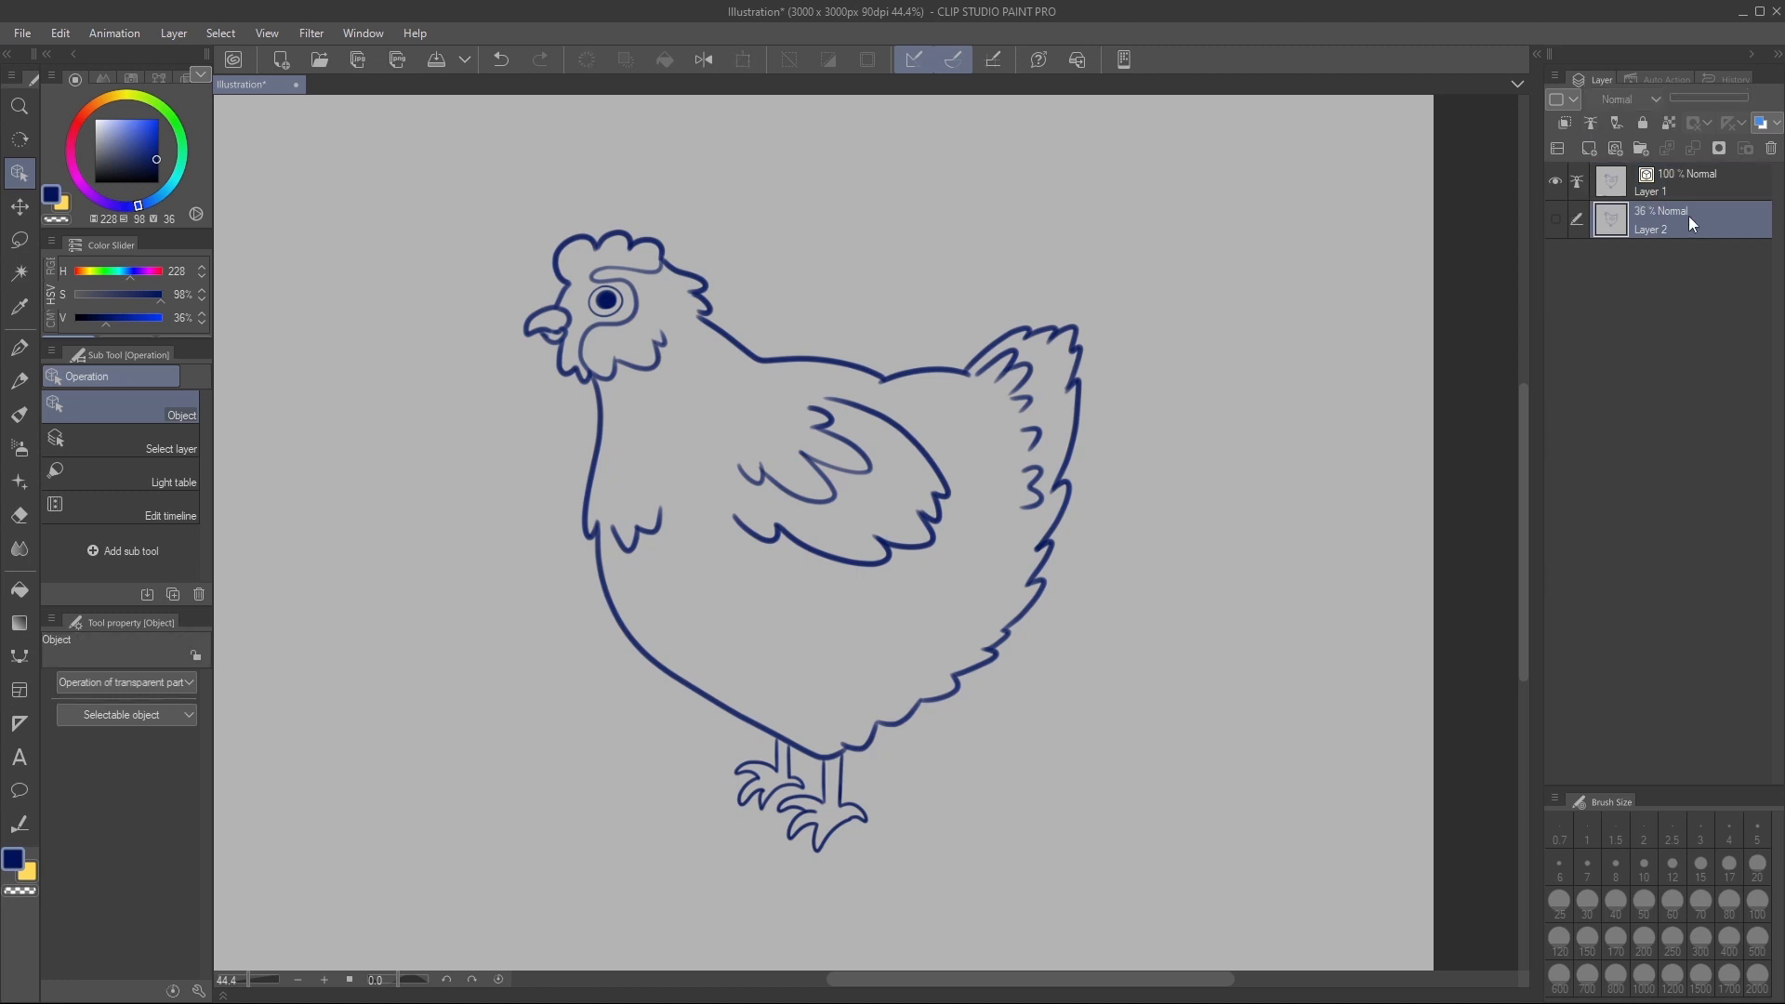
left_click(1643, 148)
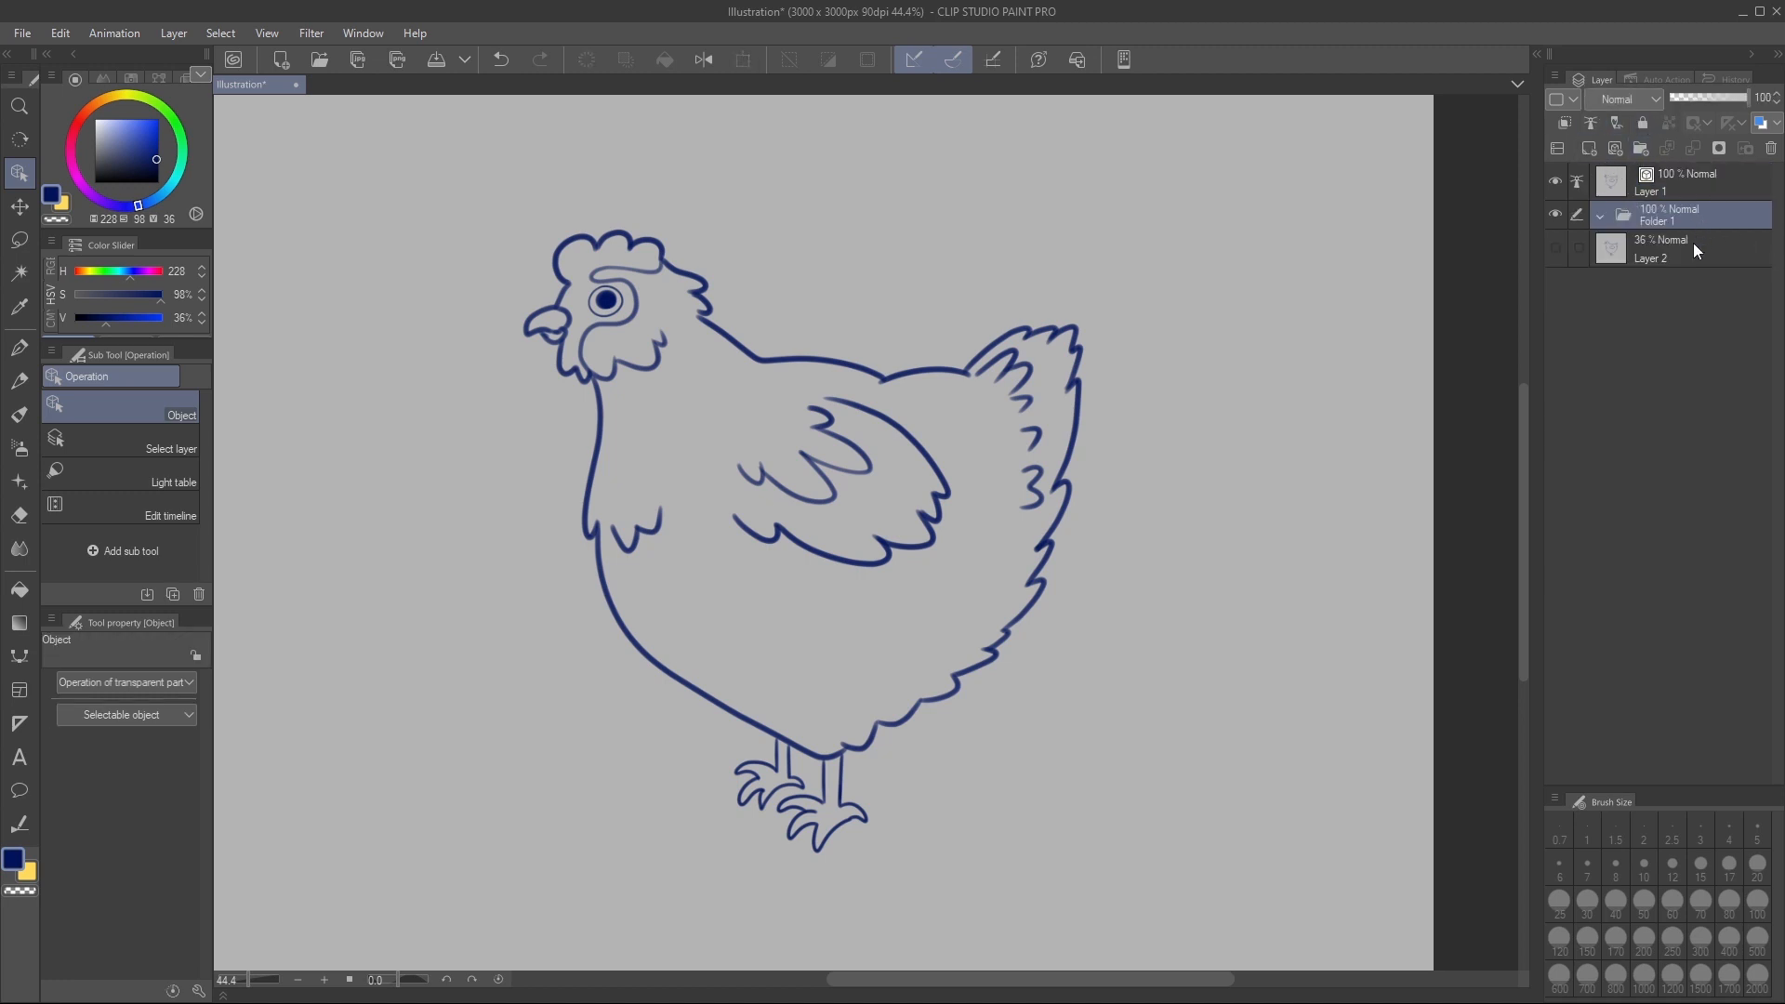
left_click(1590, 147)
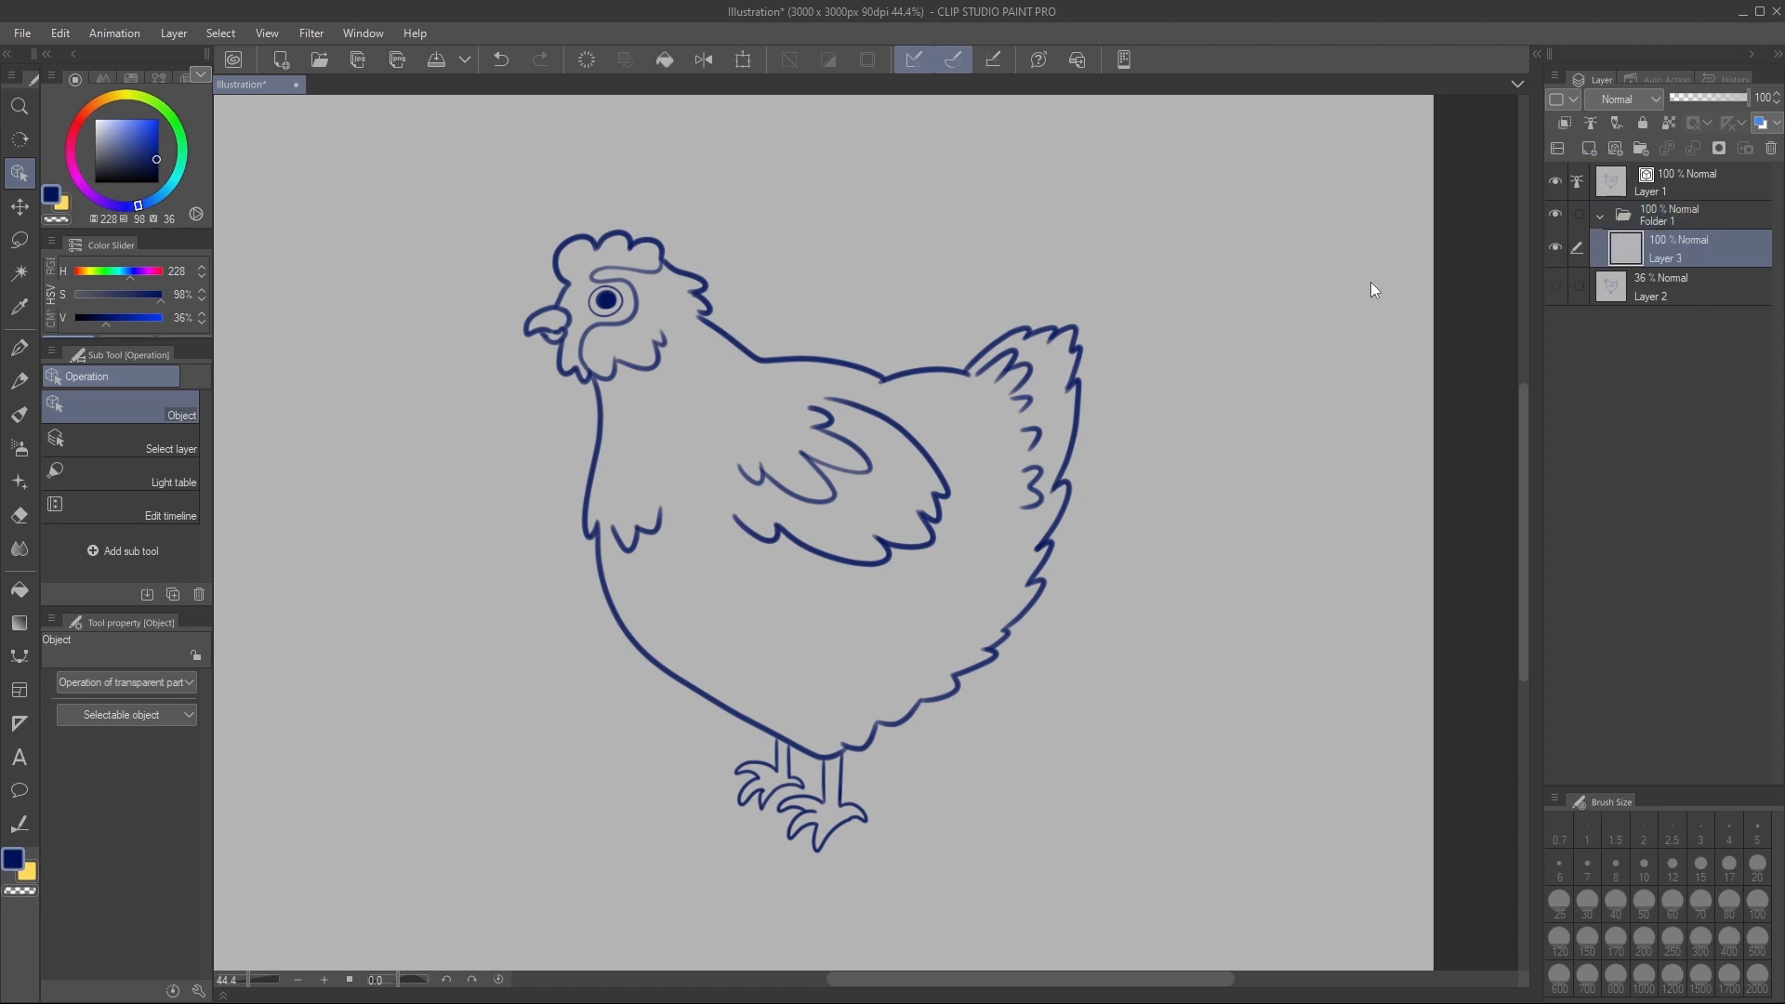
Fill the body white on Layer 3 and the comb and face red (H 359, S 79, V 95) on a new layer
key("g")
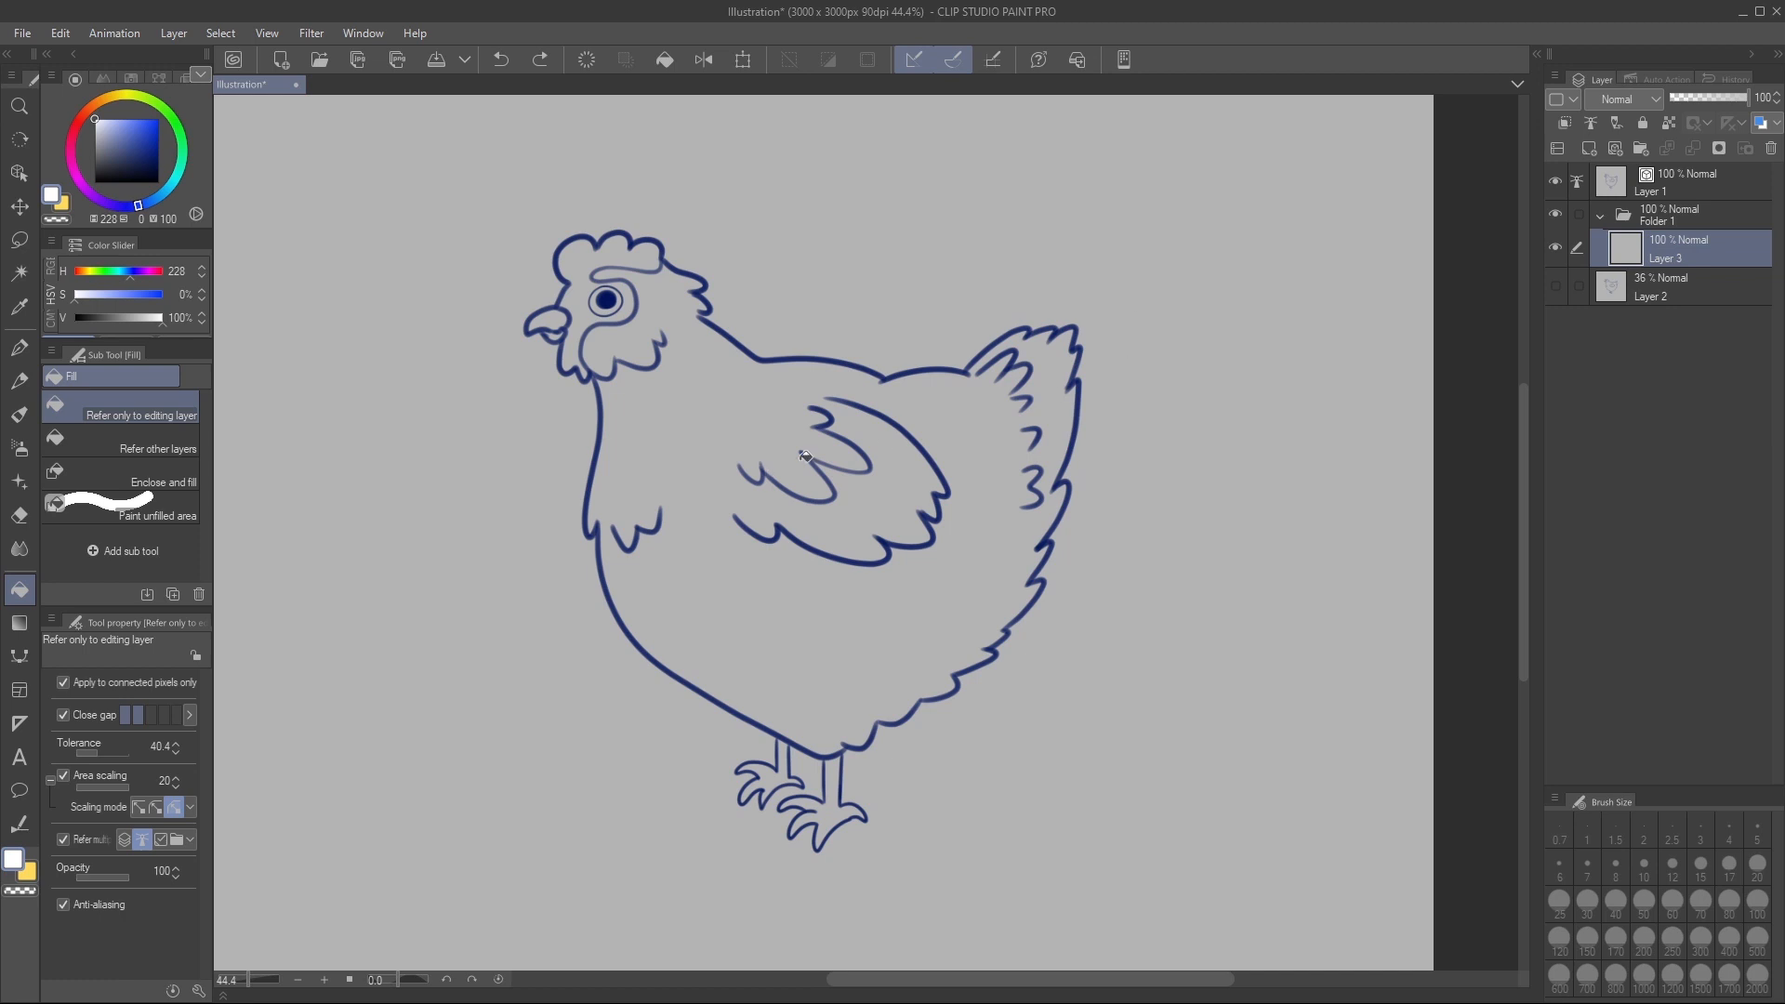
left_click(723, 413)
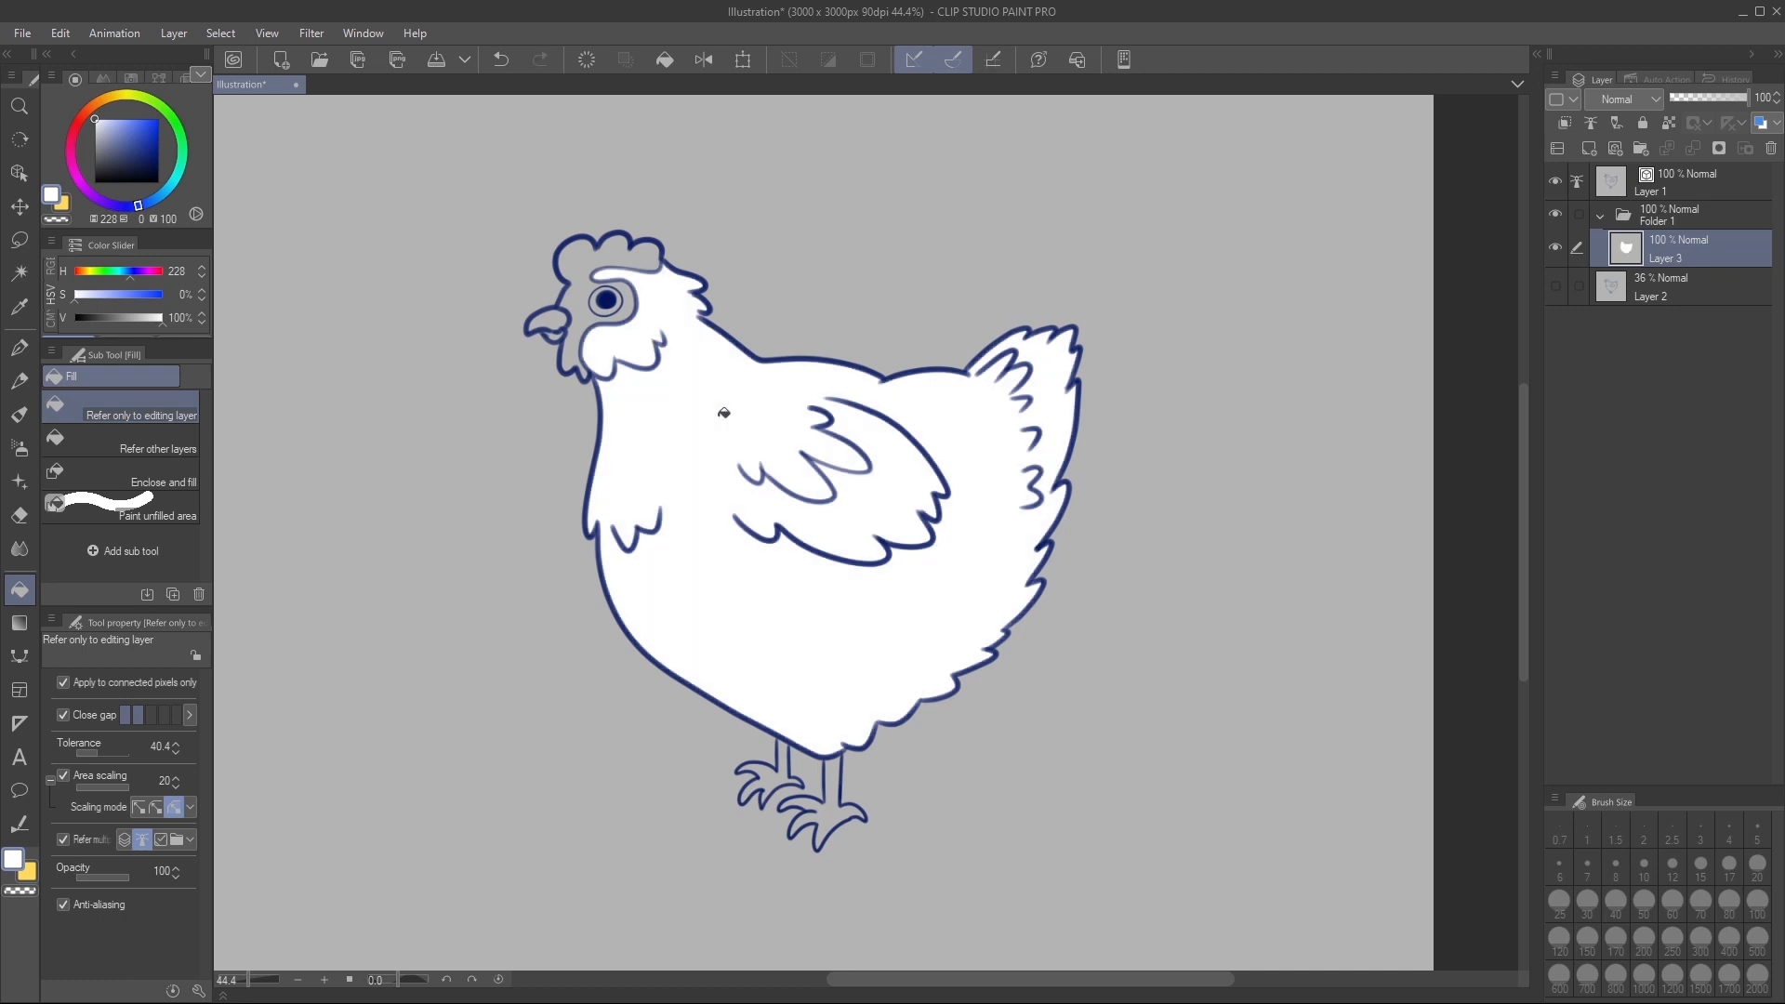
key("ctrl+shift+n")
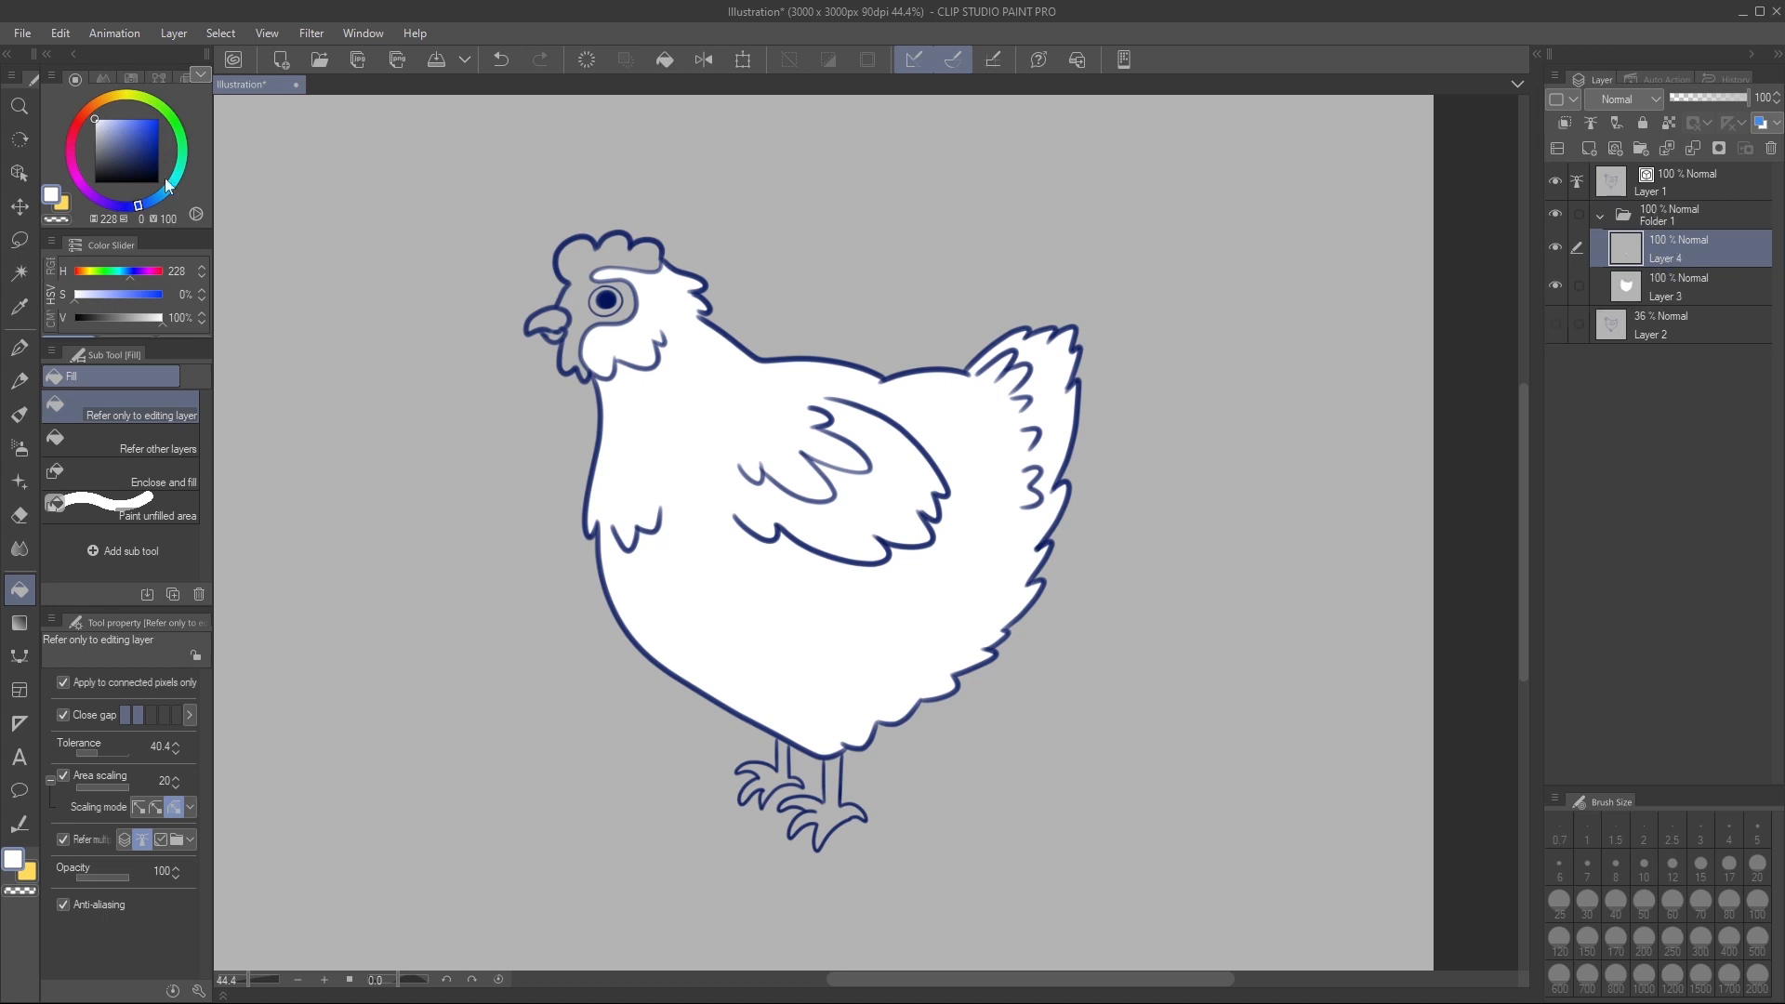
left_click(78, 123)
left_click(144, 136)
left_click_drag(144, 136, 149, 118)
left_click(594, 260)
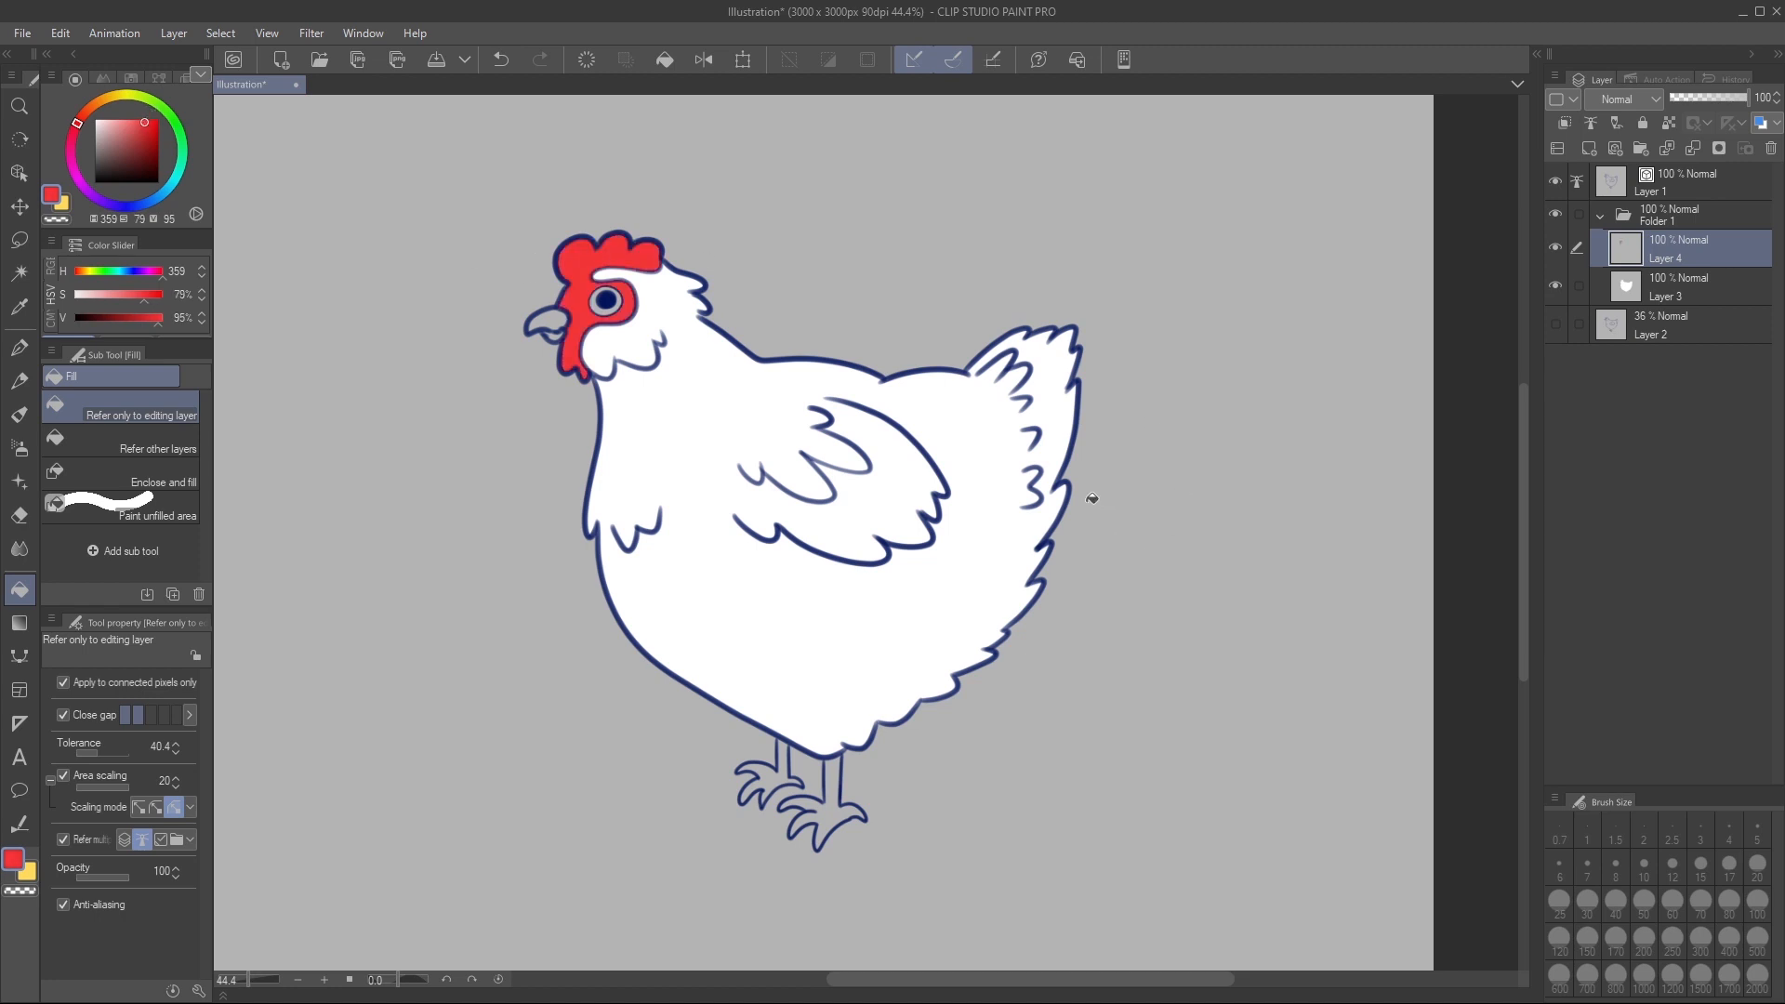
Fill both legs and the beak with orange (H 20, S 64, V 100) on another new layer
key("ctrl+shift+n")
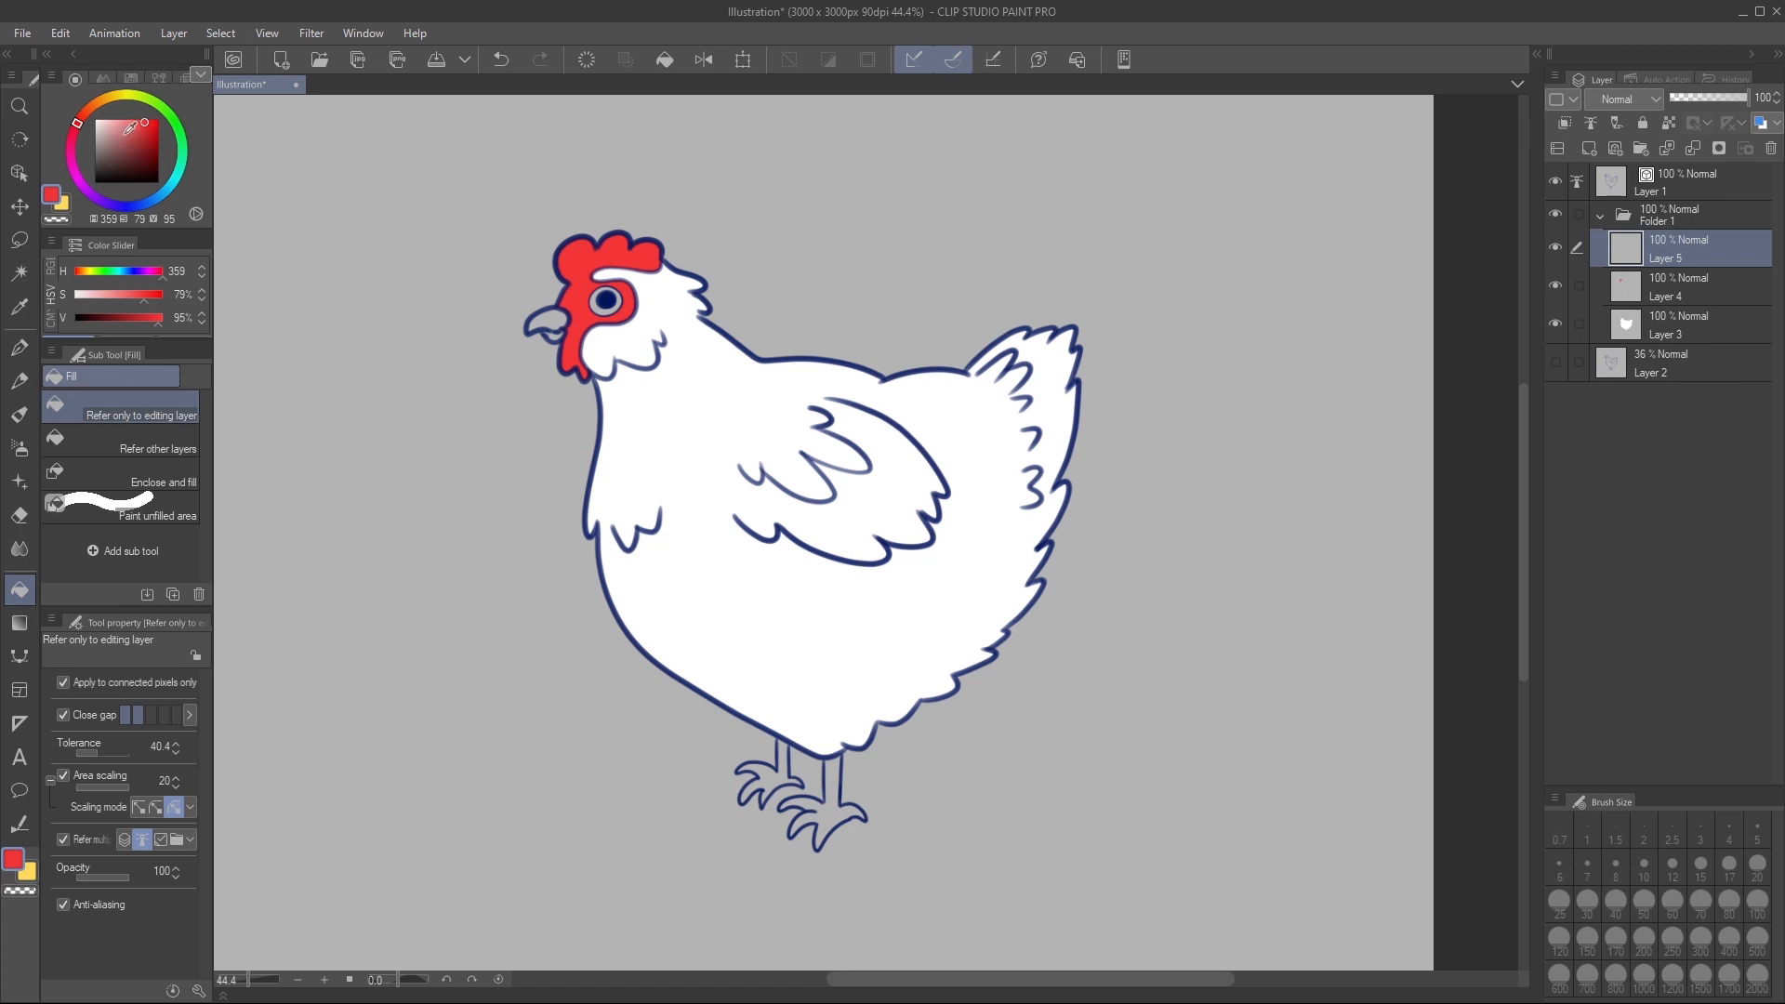
left_click(90, 108)
left_click(135, 119)
left_click(830, 775)
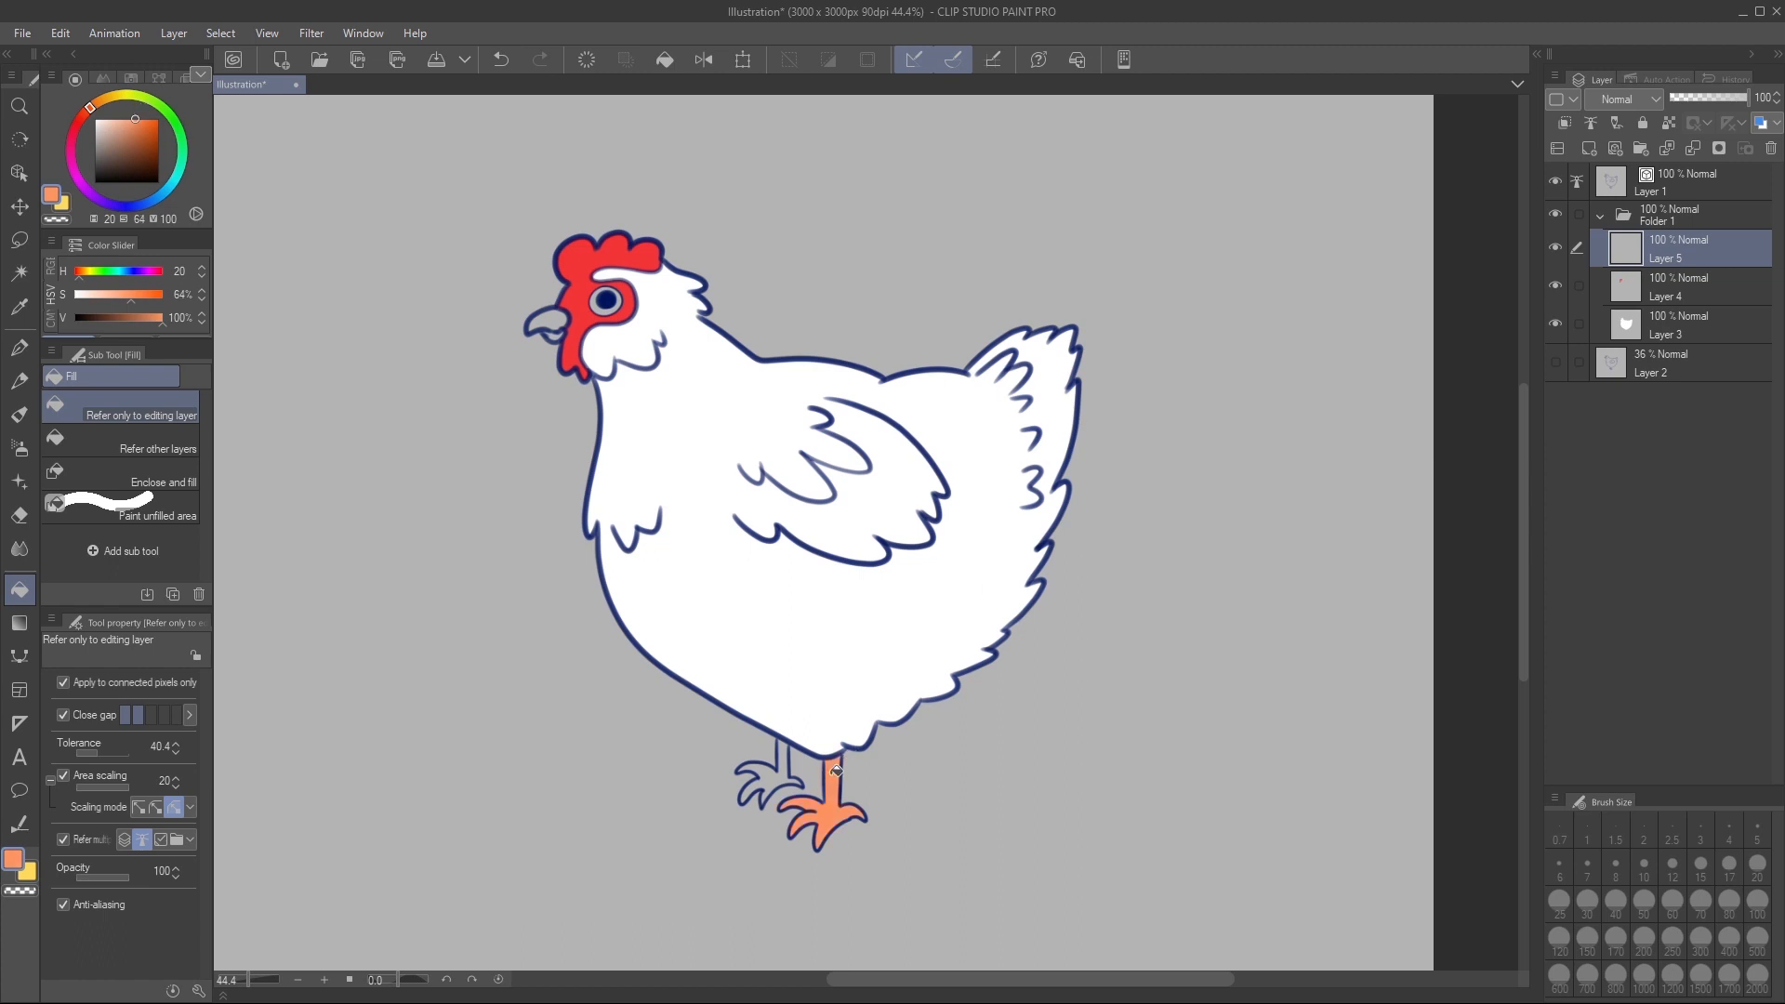
left_click(782, 768)
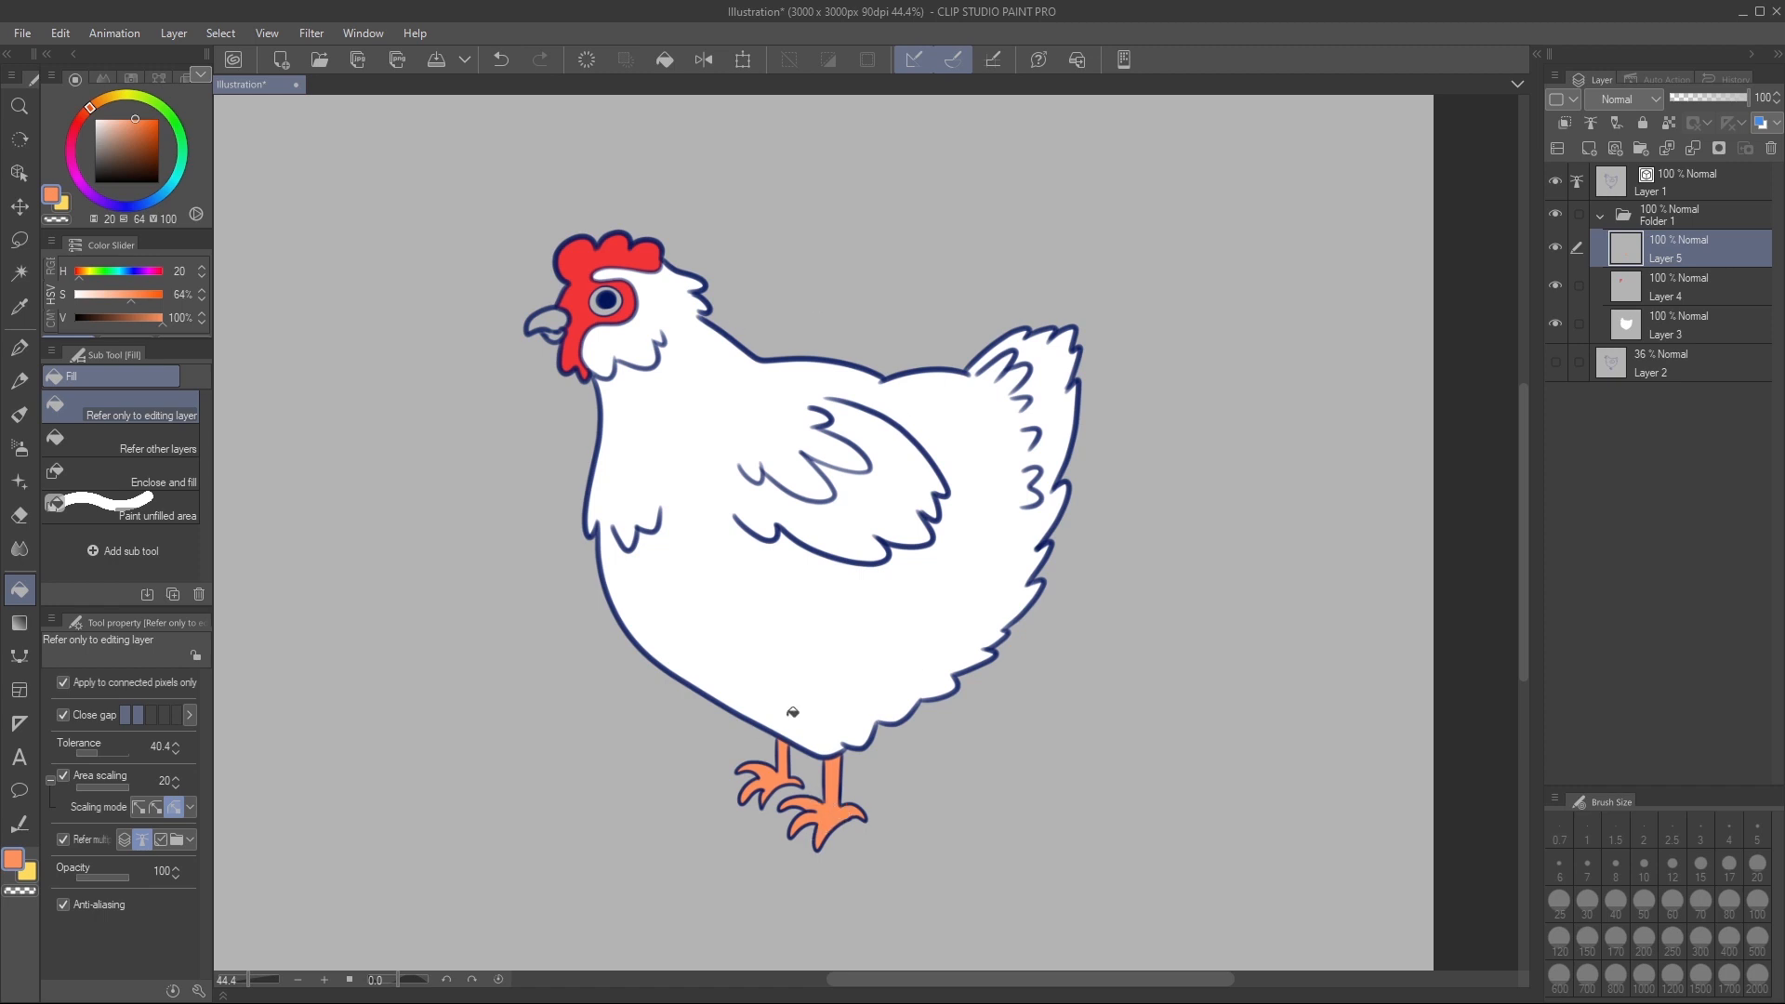
left_click(556, 325)
Fill the area around the pupil with white on Layer 3
left_click(1698, 333)
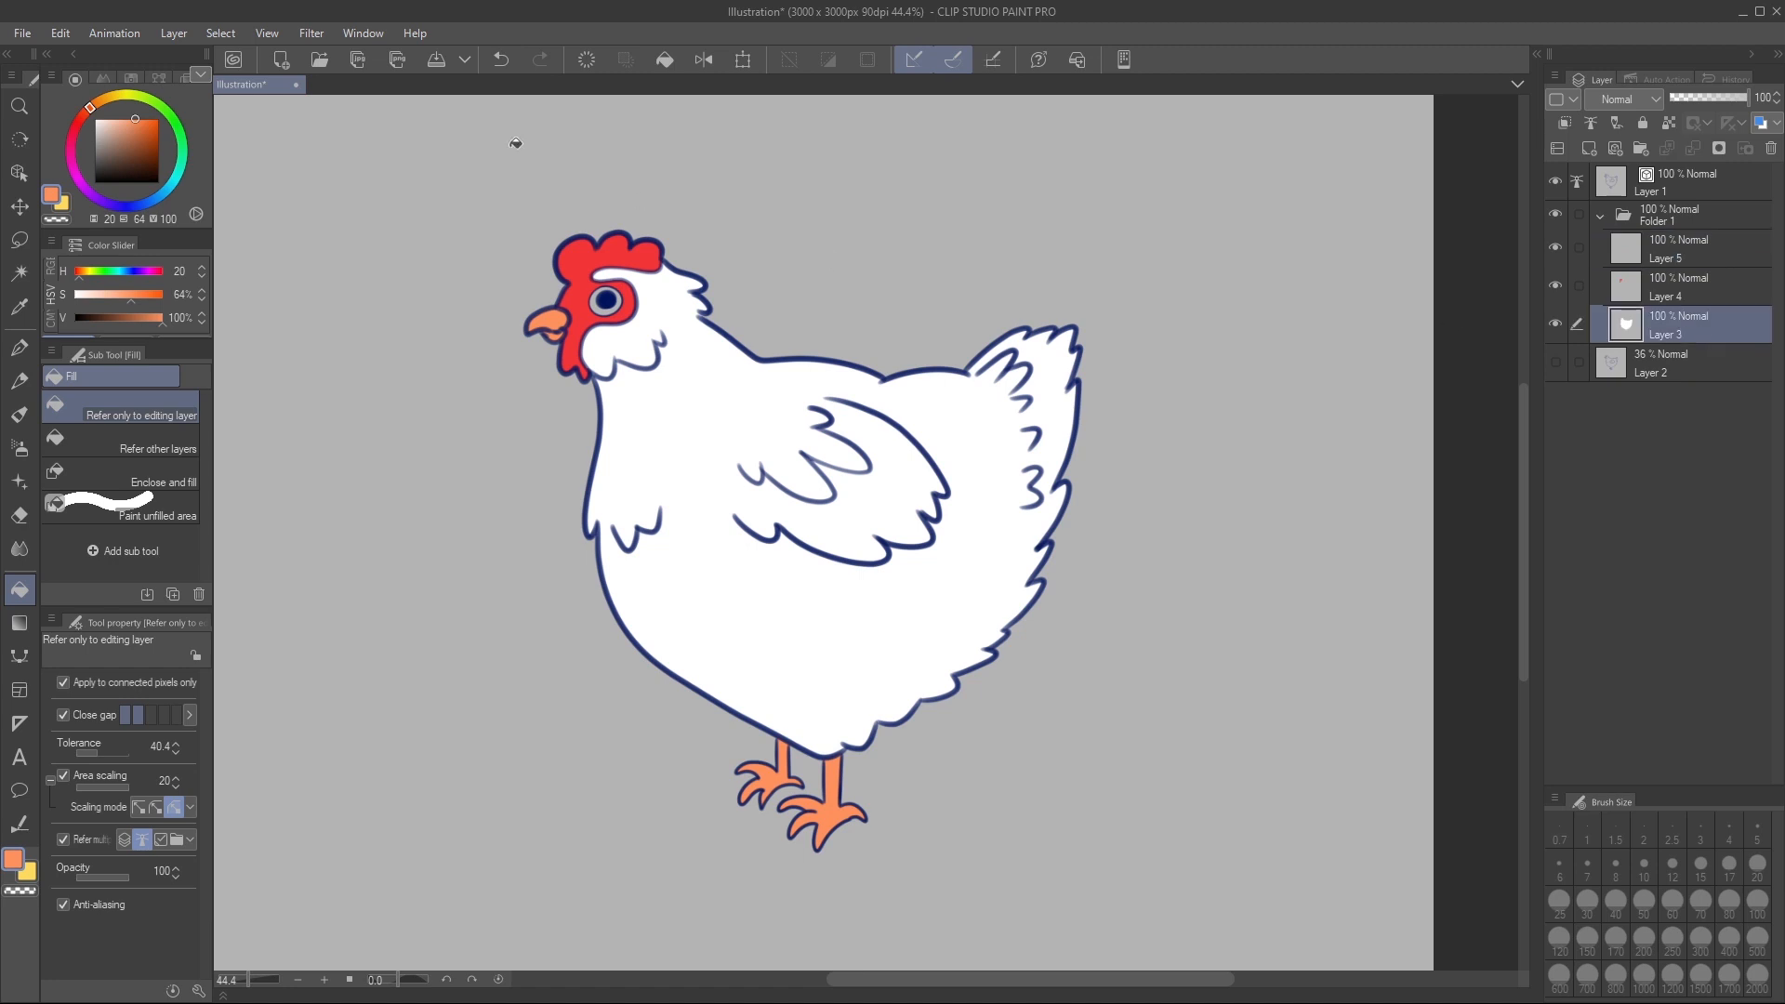
left_click(93, 119)
scroll(704, 432, "down", 1)
scroll(704, 432, "up", 1)
scroll(784, 437, "down", 1)
scroll(790, 576, "up", 1)
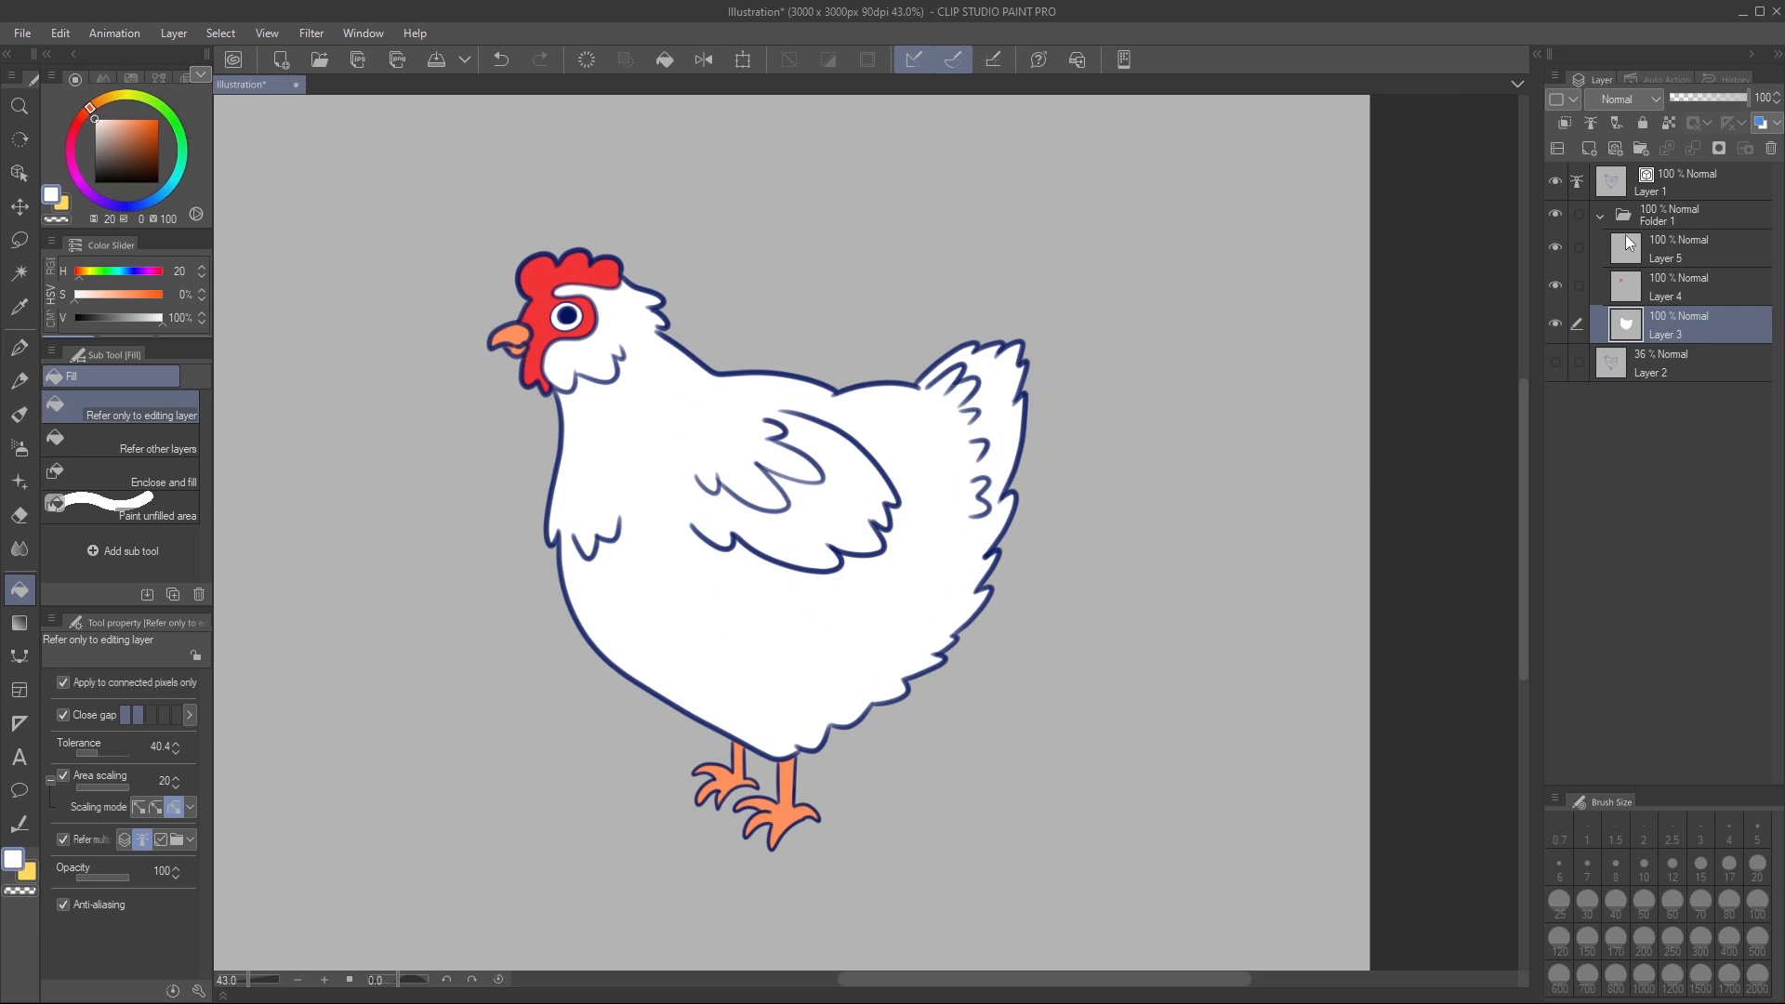
left_click(1695, 179)
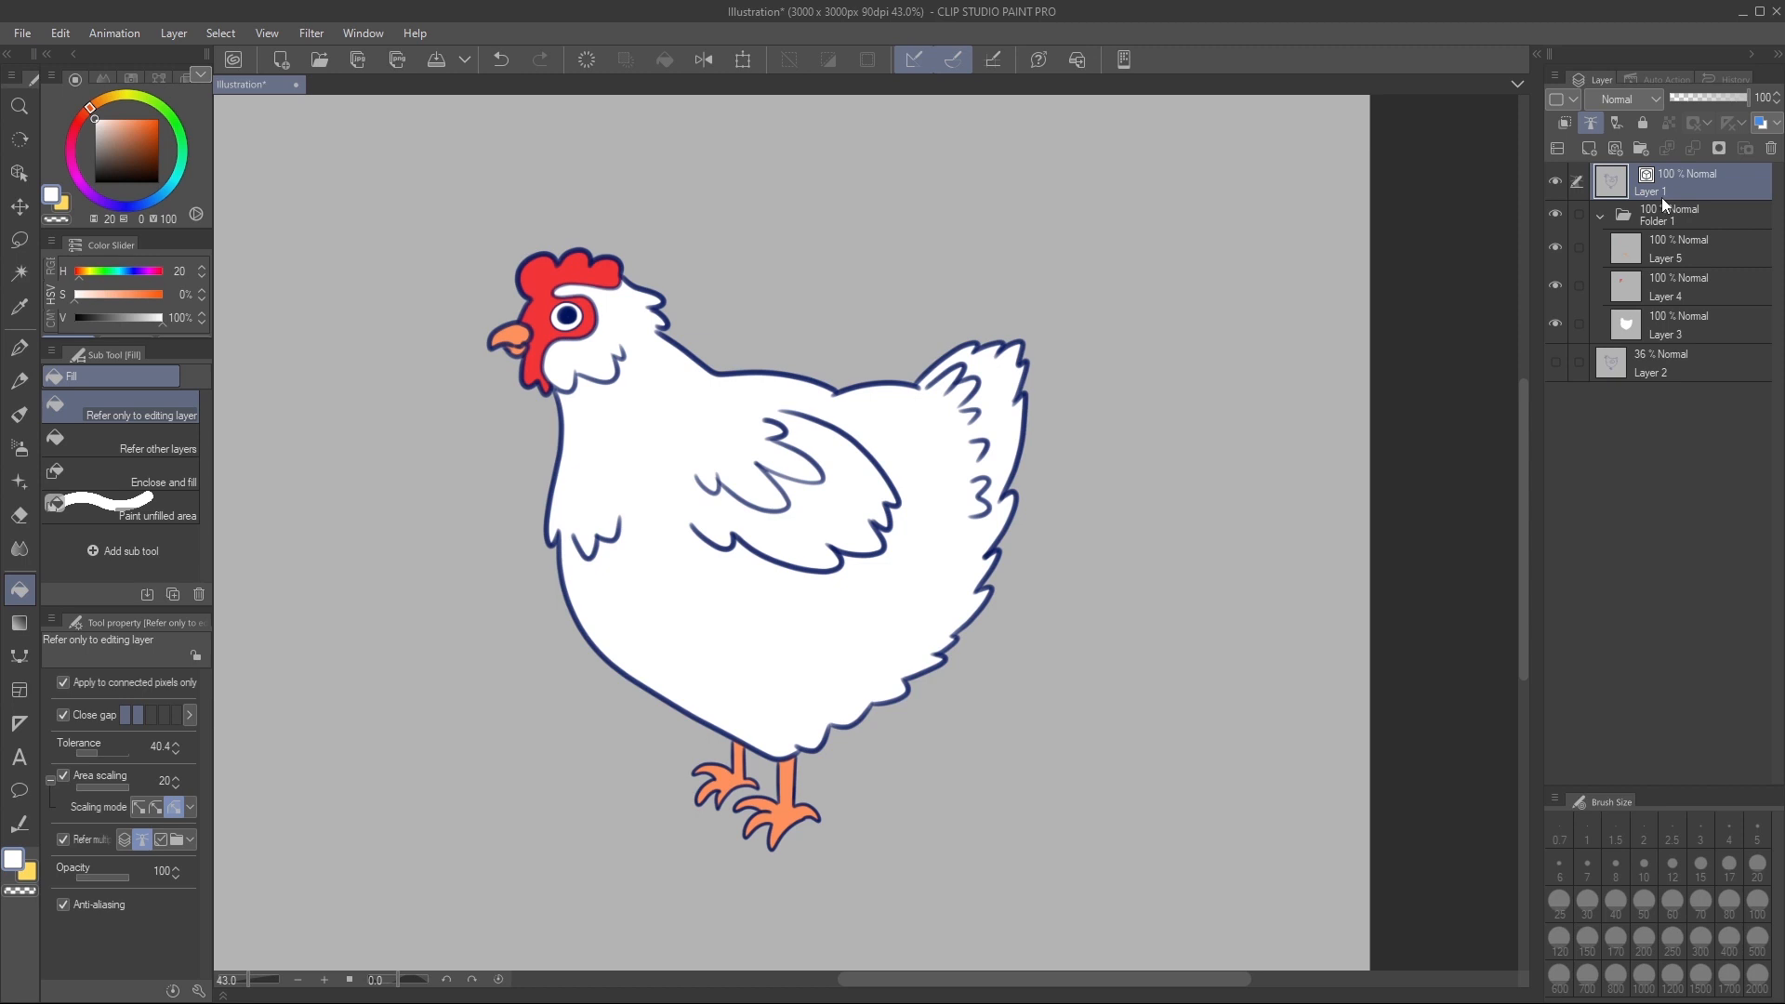
left_click(1675, 244)
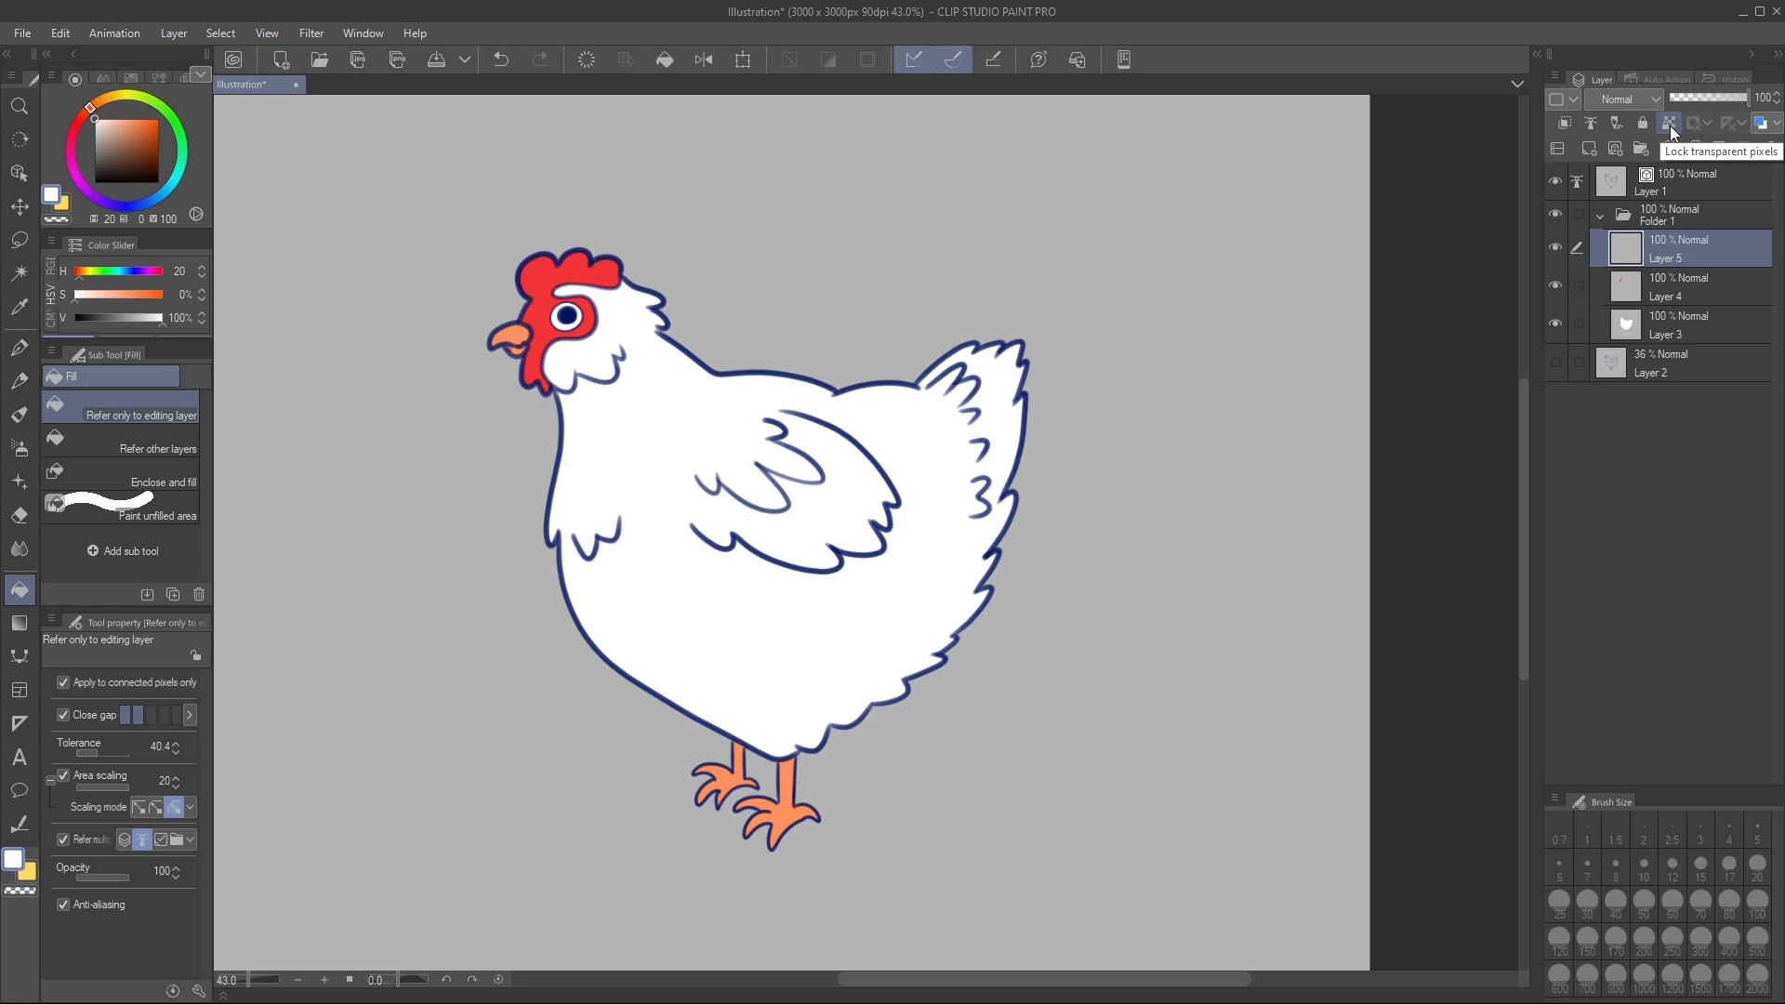
left_click(1670, 126)
left_click(1673, 124)
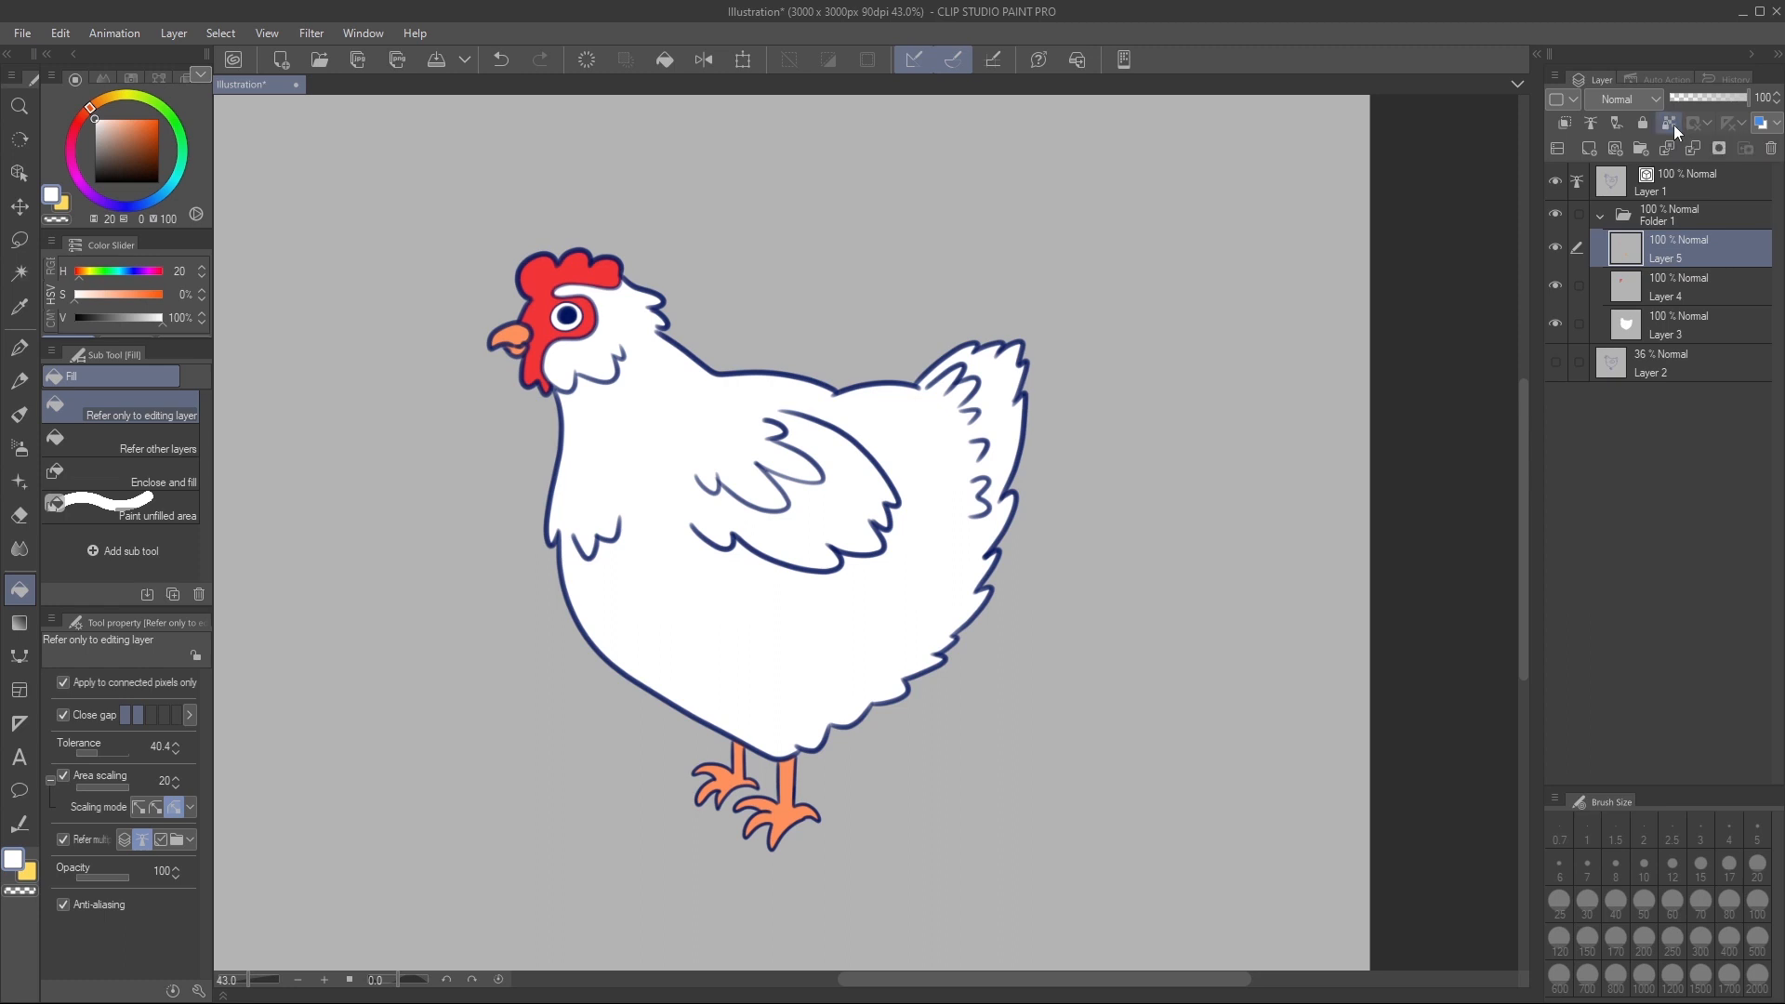
Recolor all the vector line art on Layer 1 to very dark brown (H 23, S 91, V 14) using the Object tool
left_click(1703, 183)
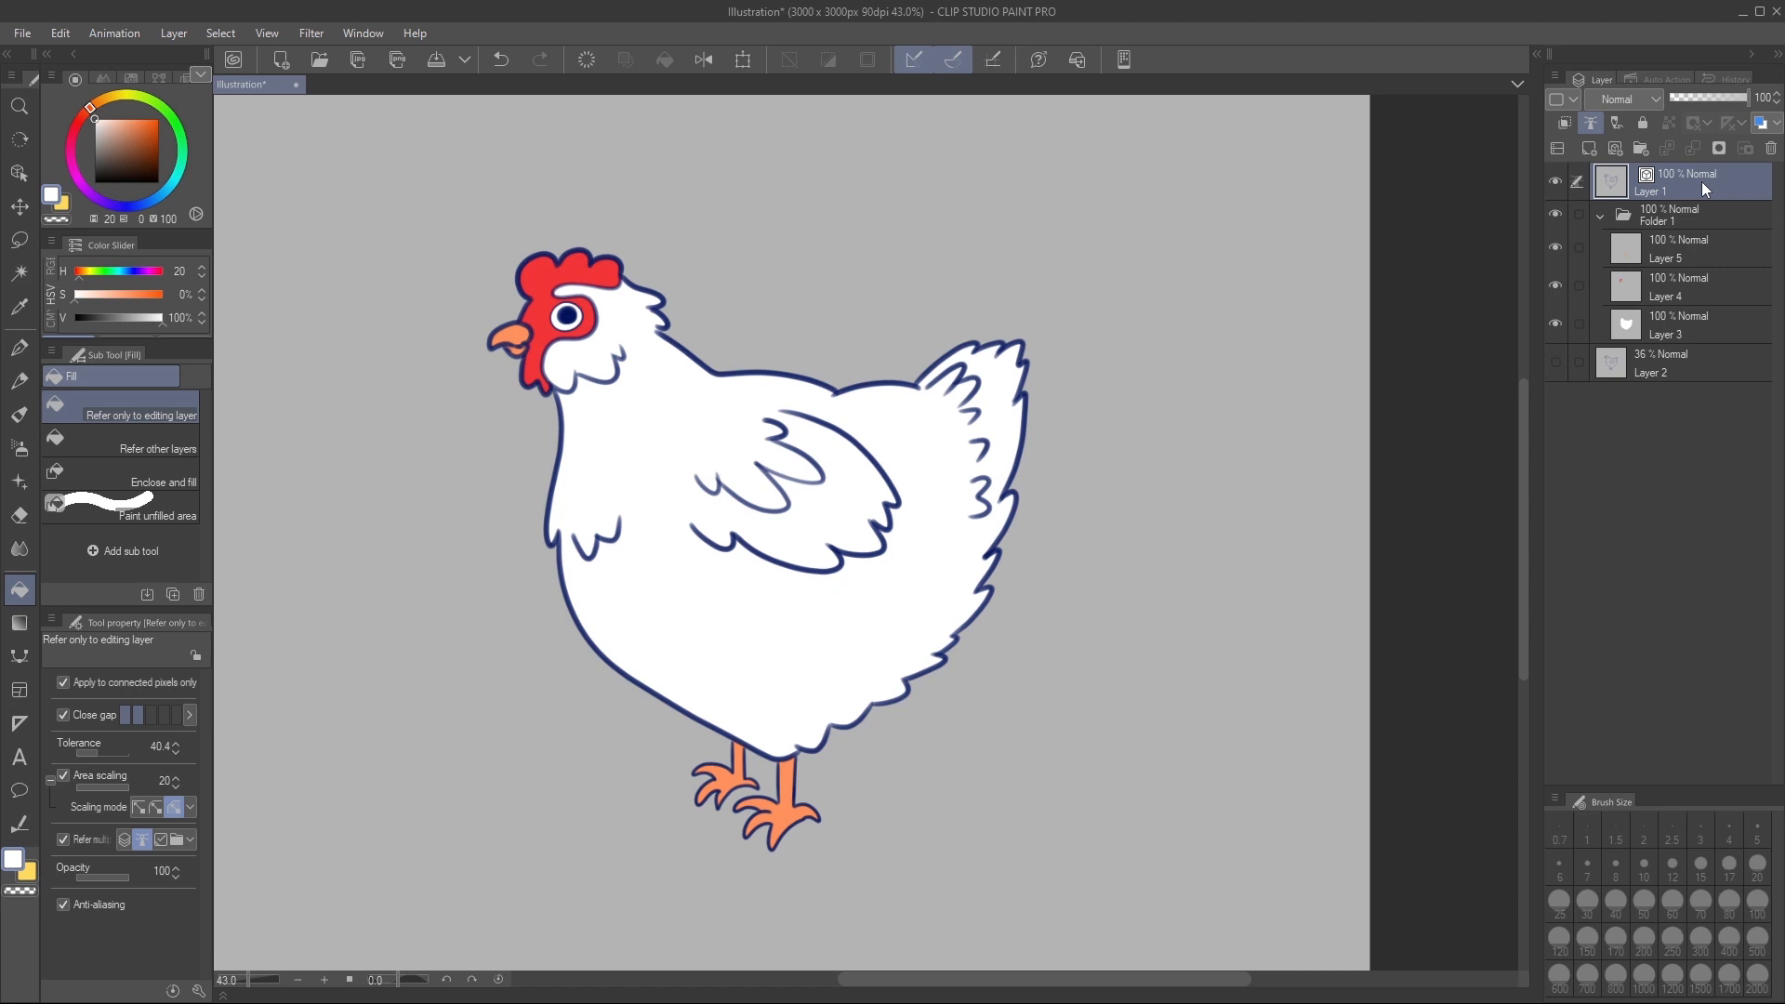
left_click(17, 177)
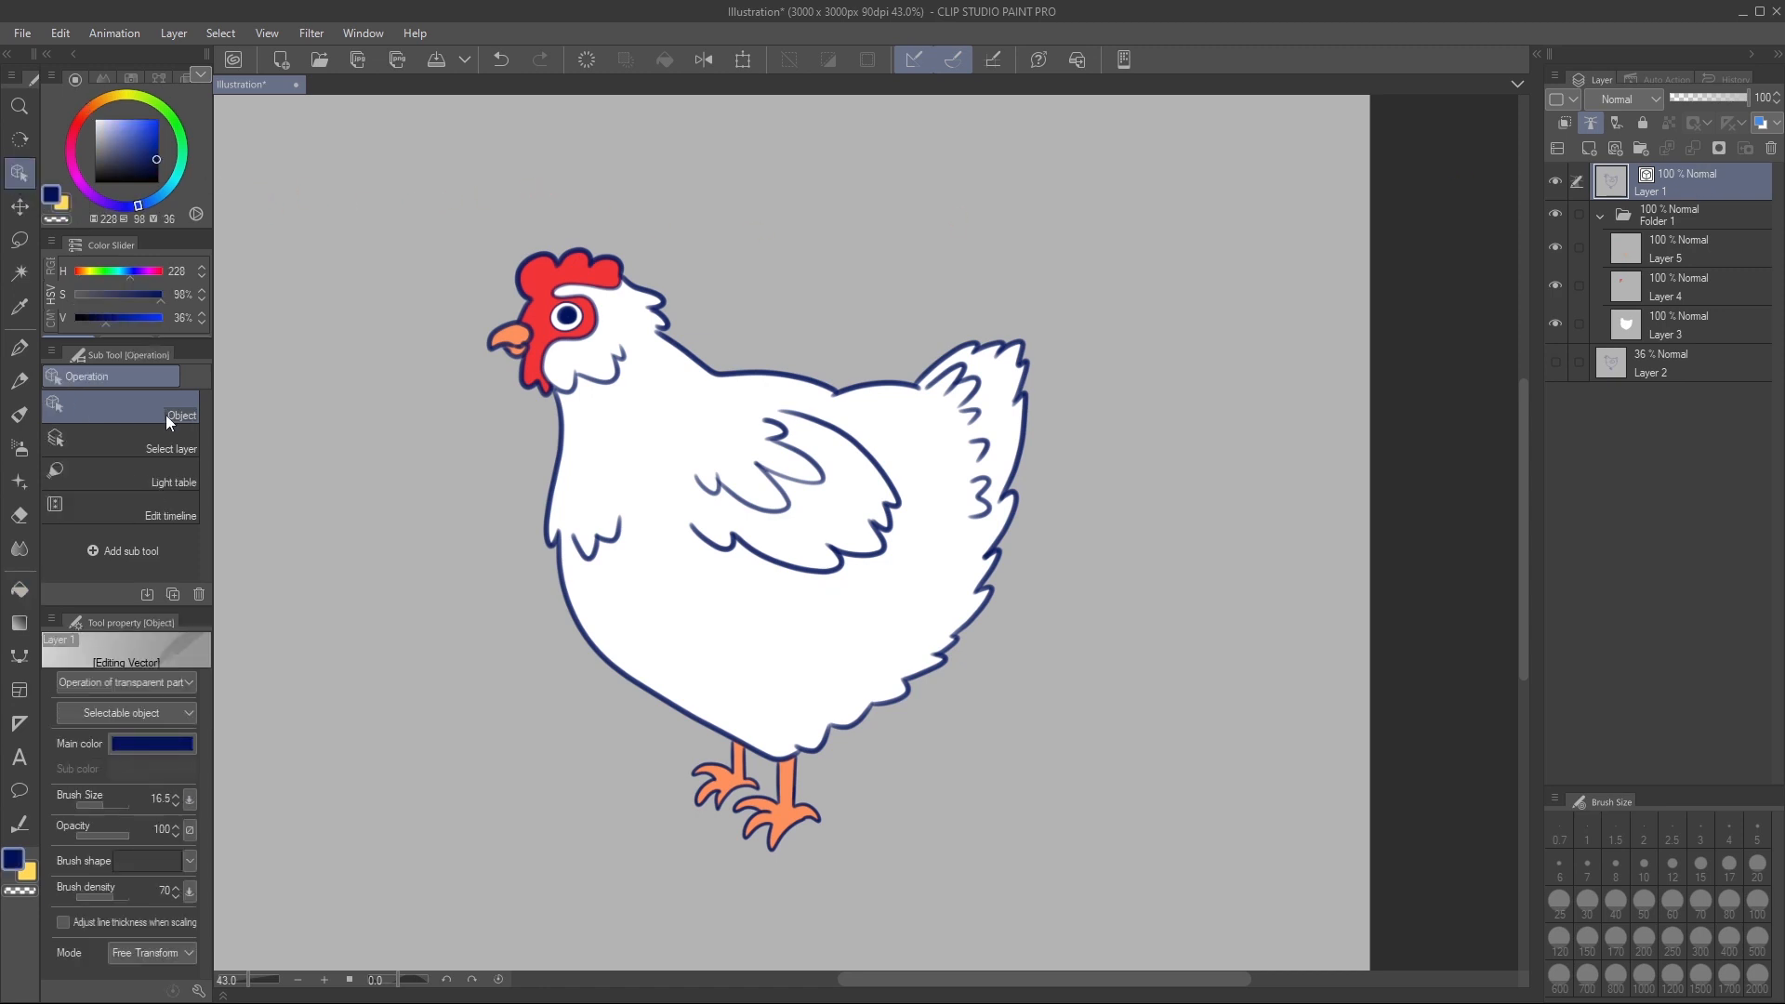
left_click(158, 446)
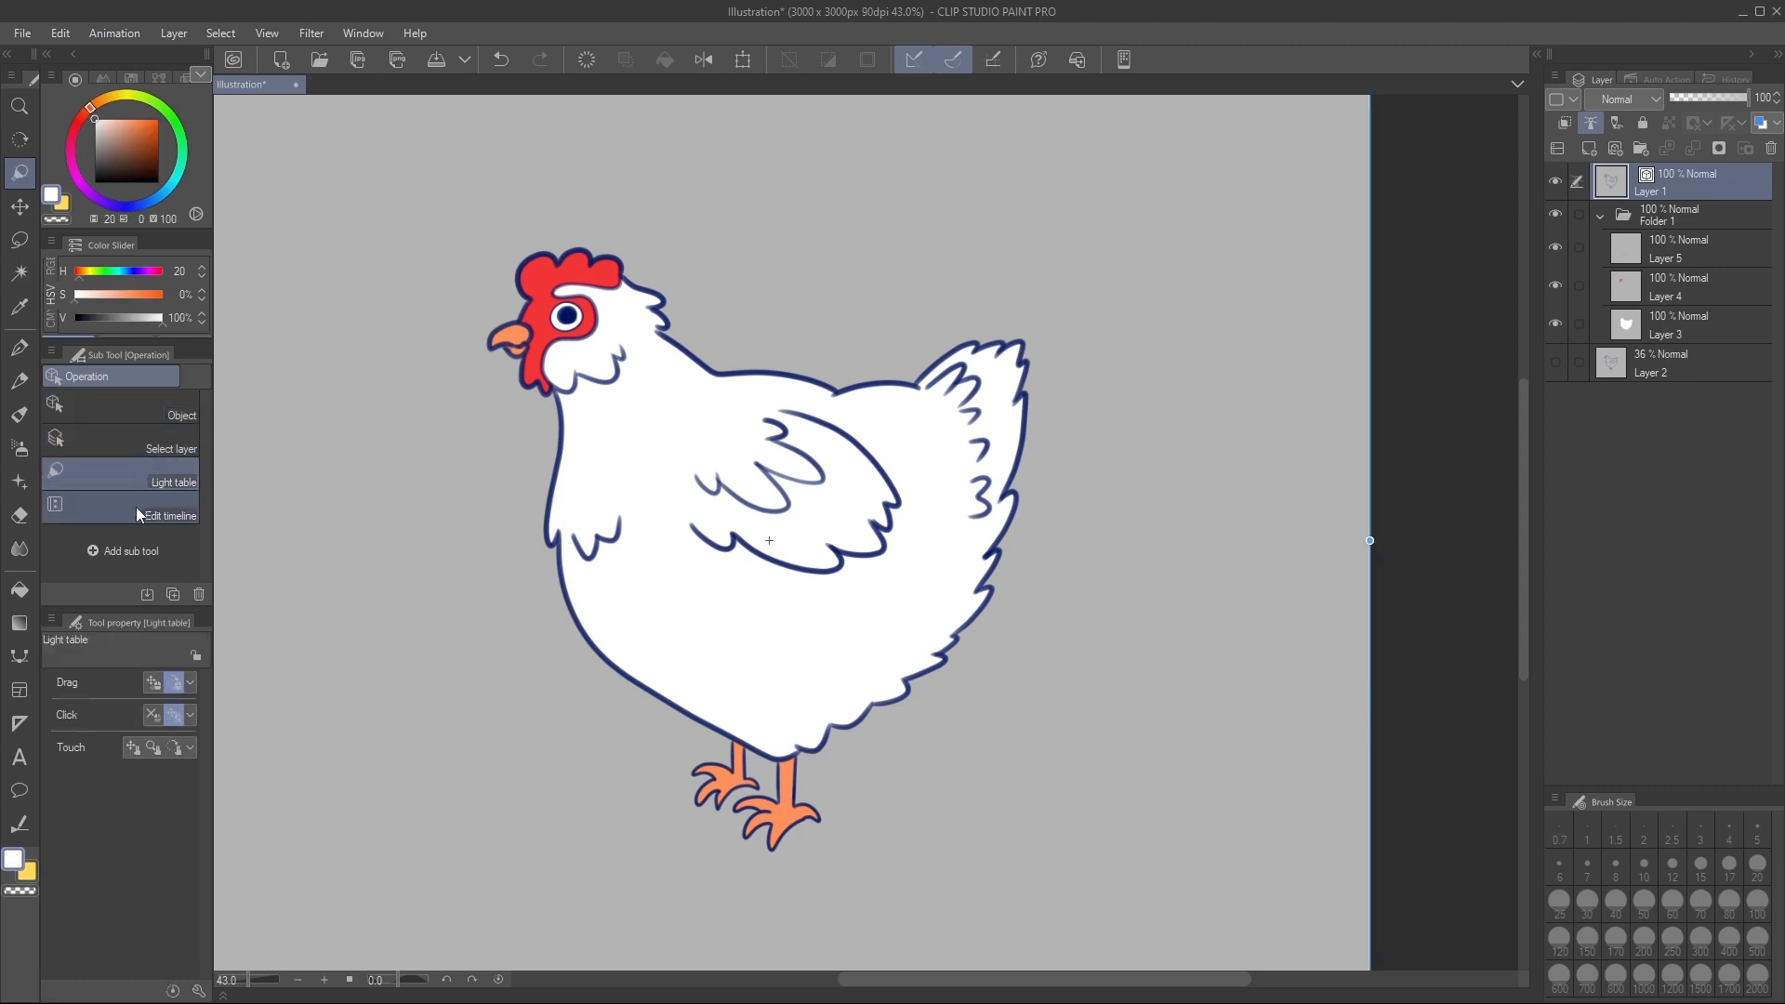
left_click(136, 505)
left_click(76, 435)
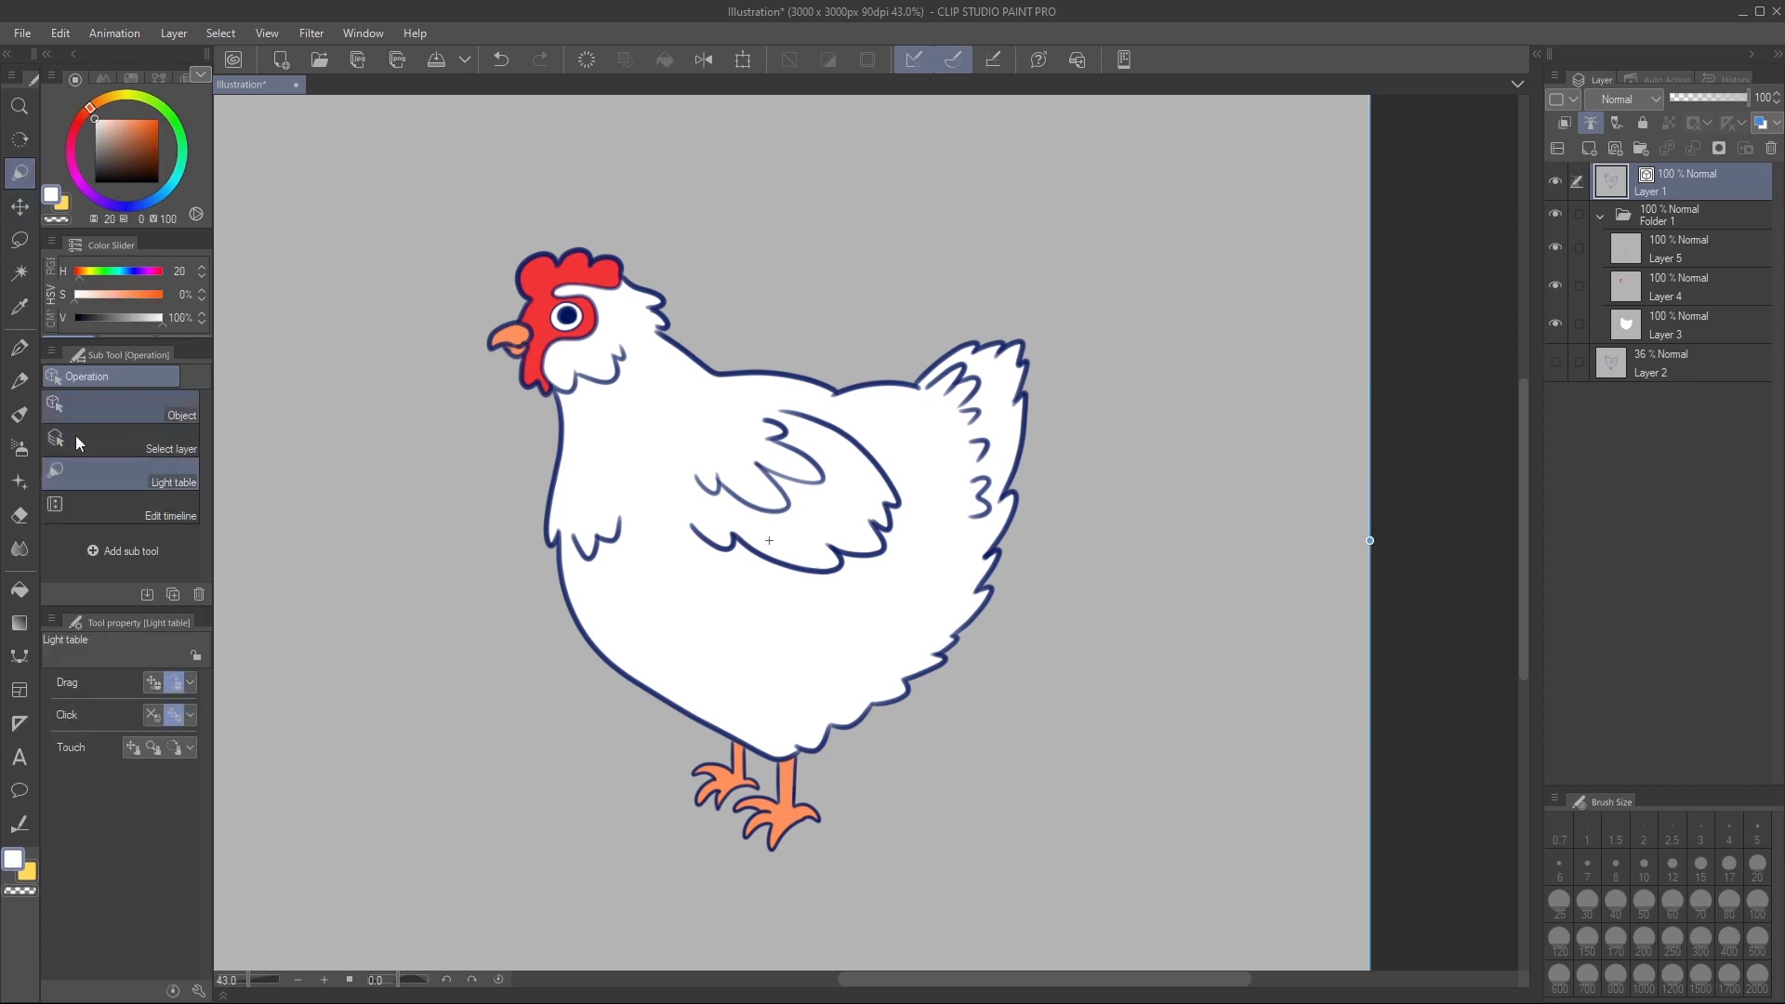
left_click(163, 416)
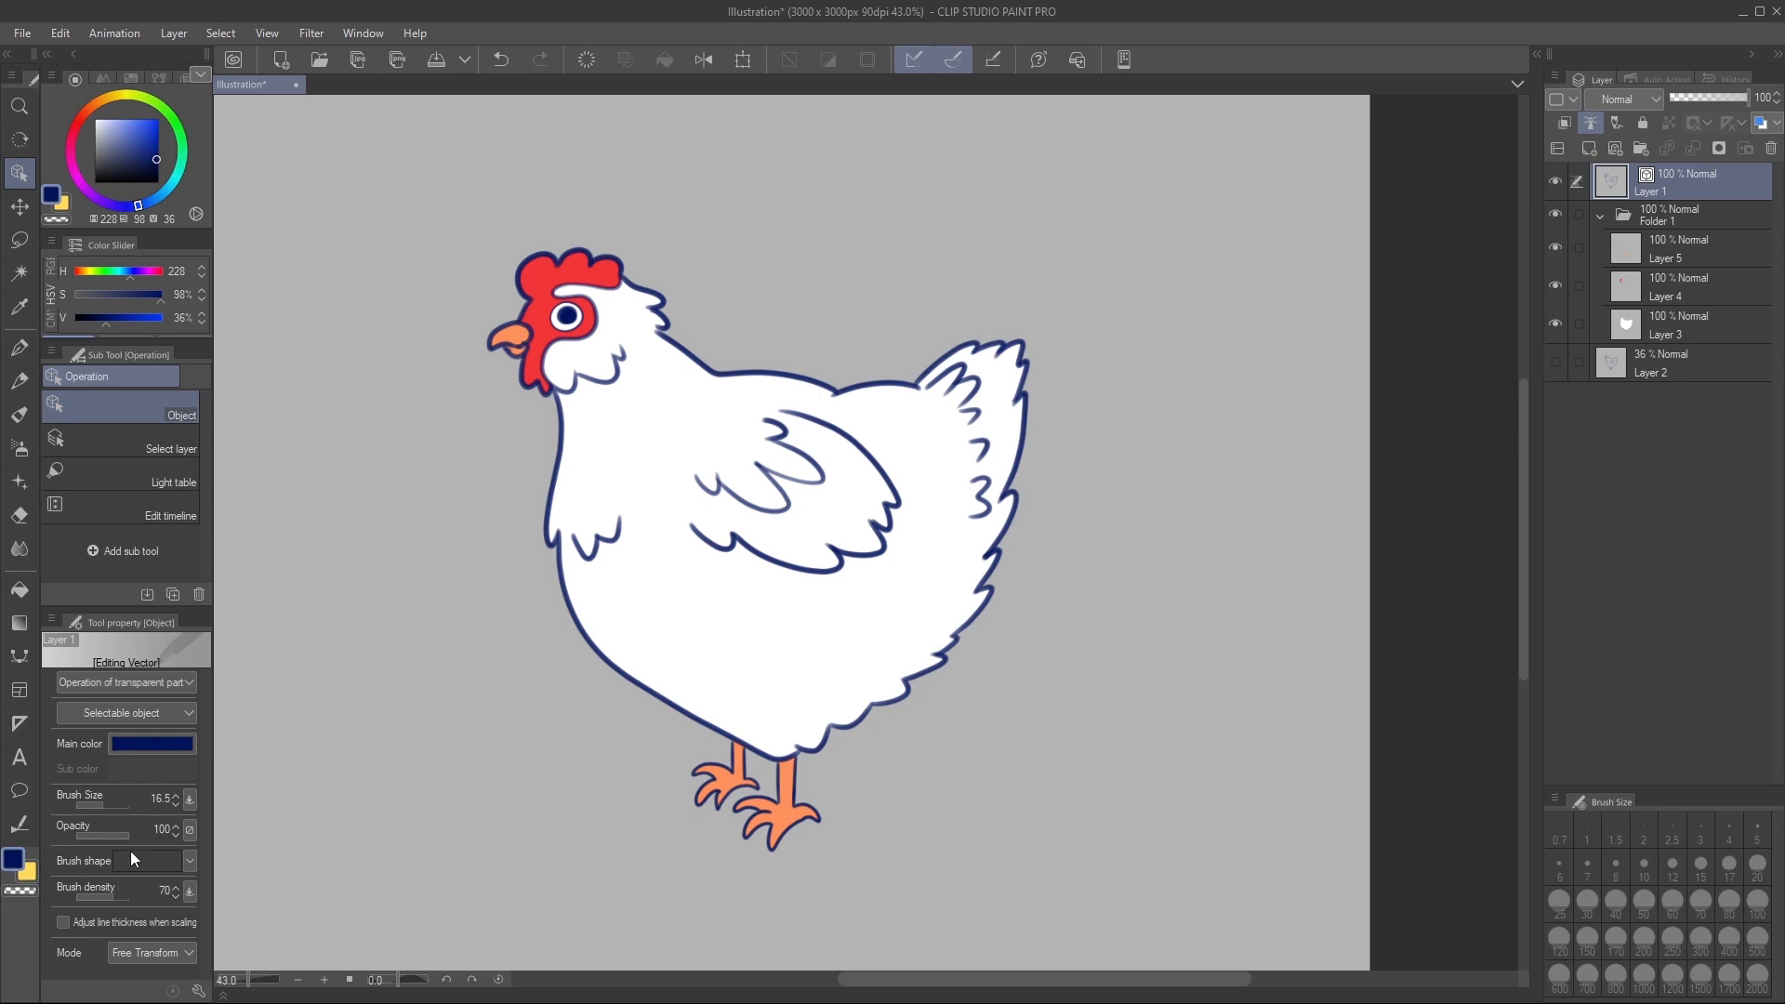
left_click(137, 746)
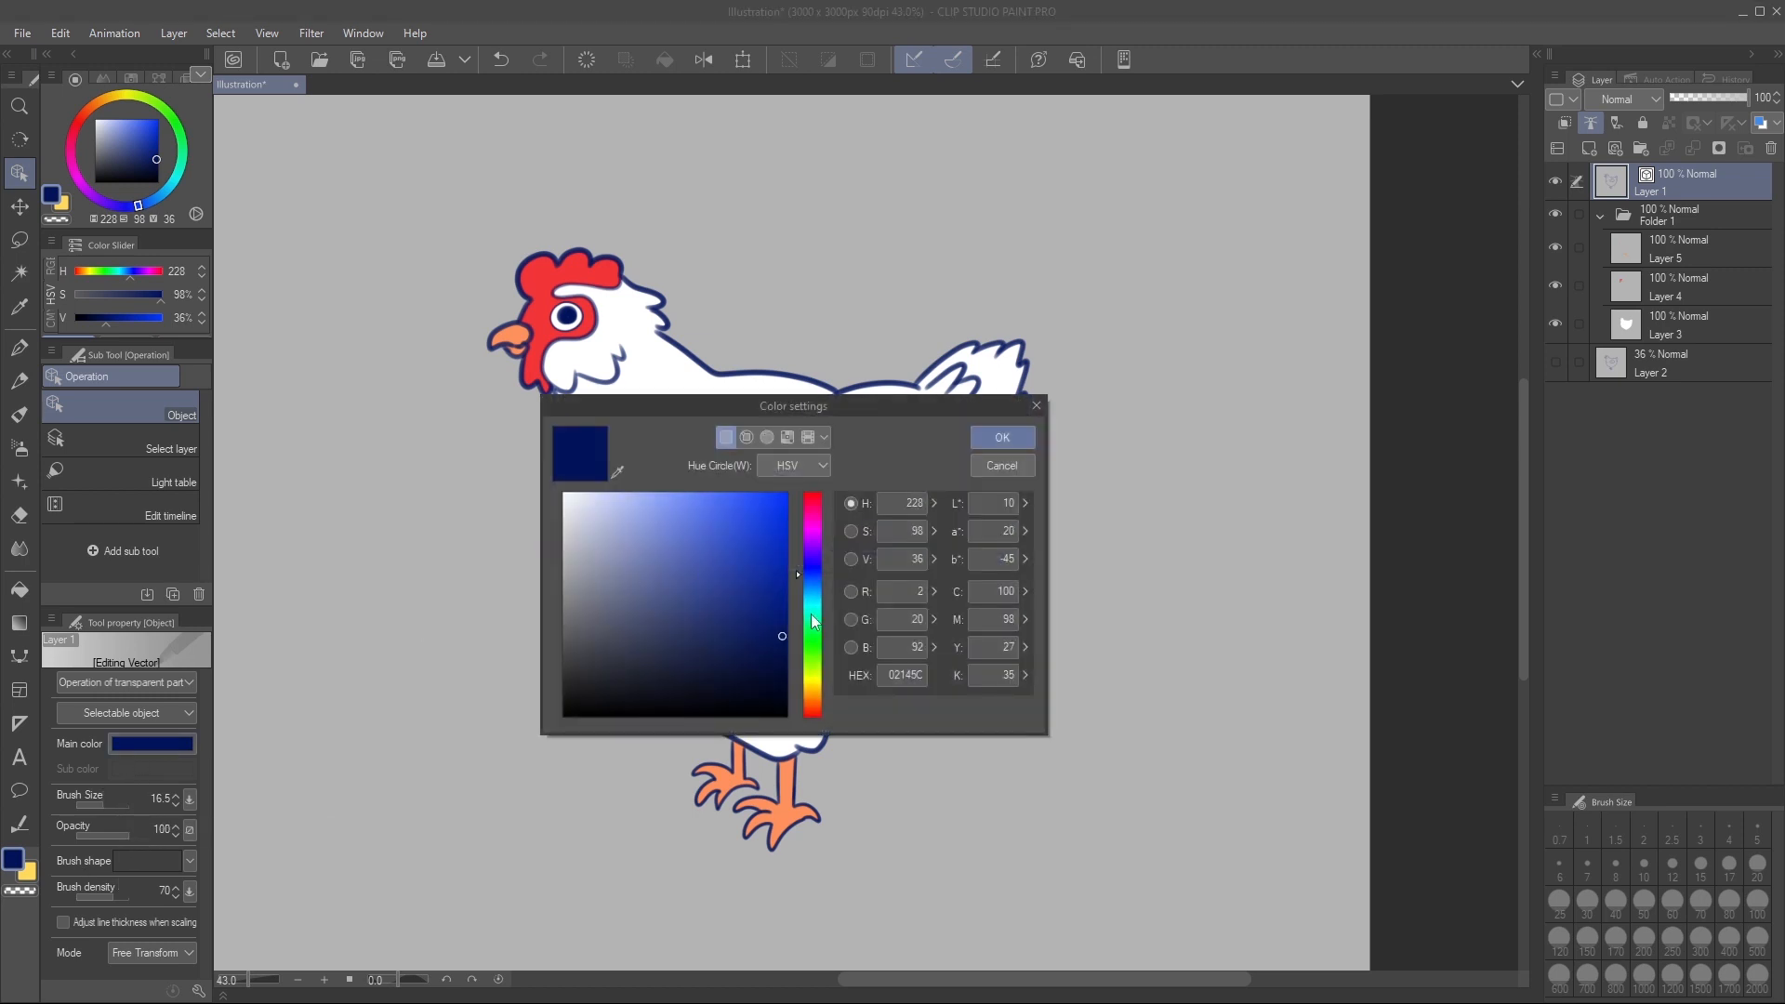
left_click(813, 704)
left_click(755, 687)
left_click(768, 686)
left_click(1002, 438)
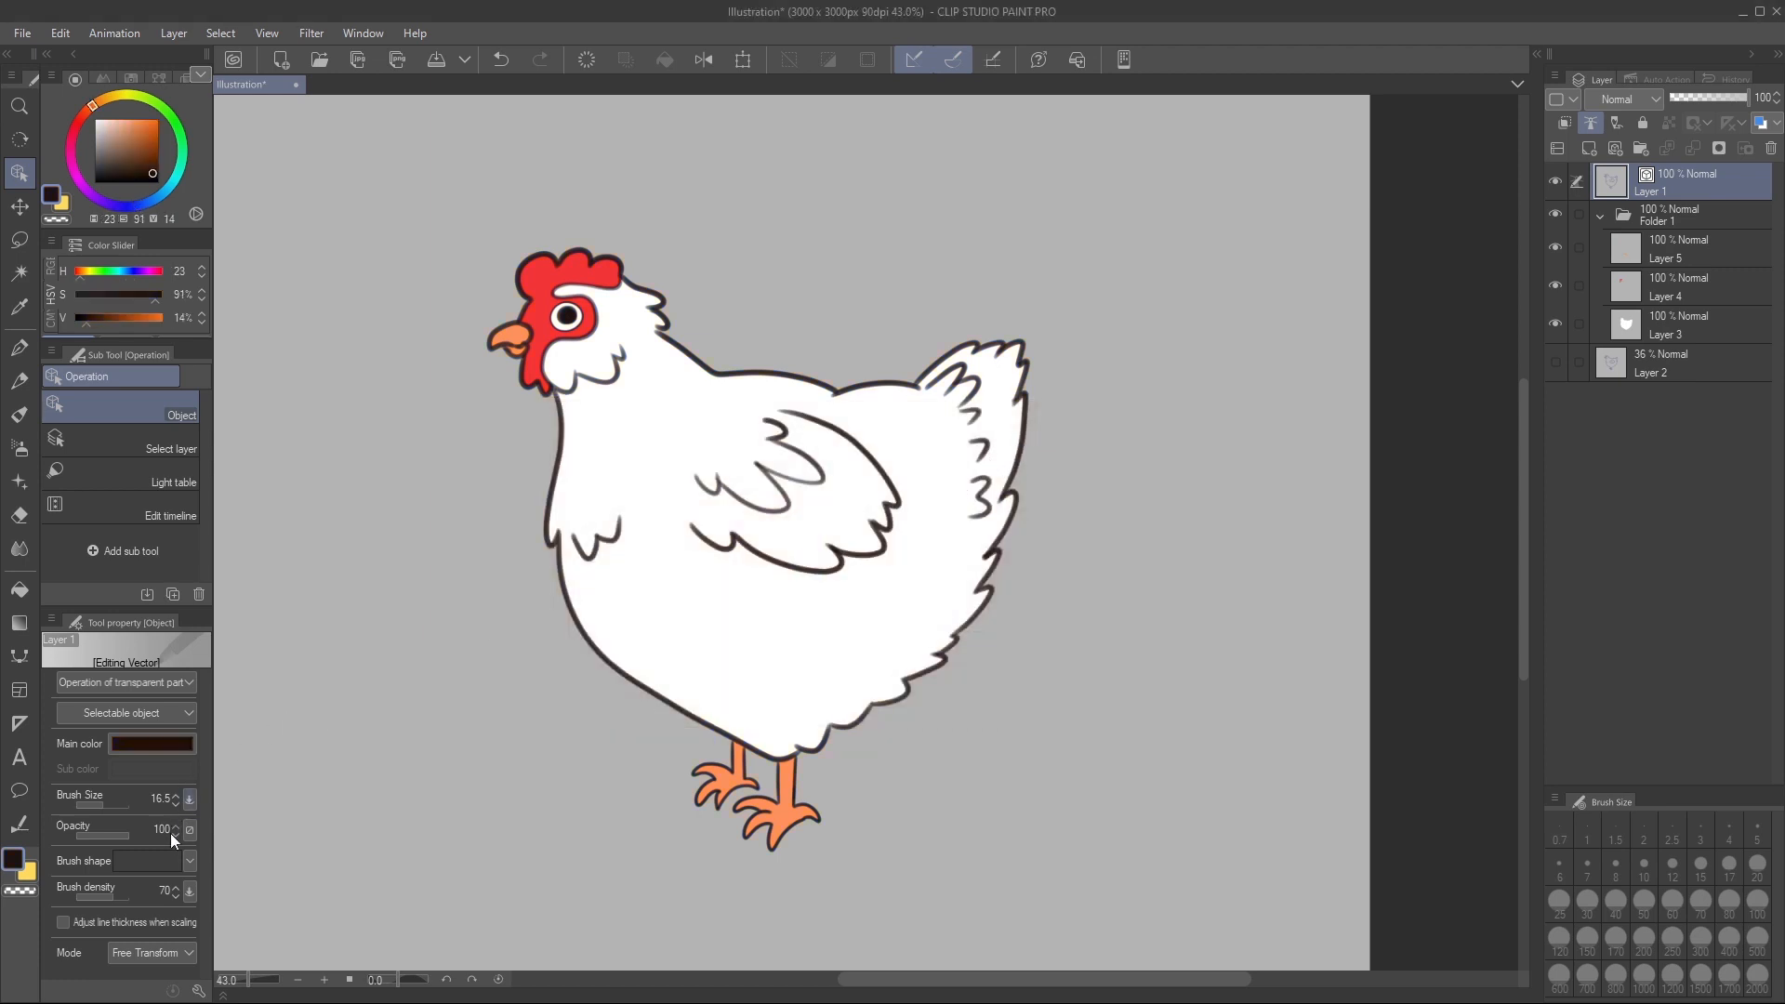
Thicken the vector lines on Layer 1 to a brush size of 21
left_click(175, 795)
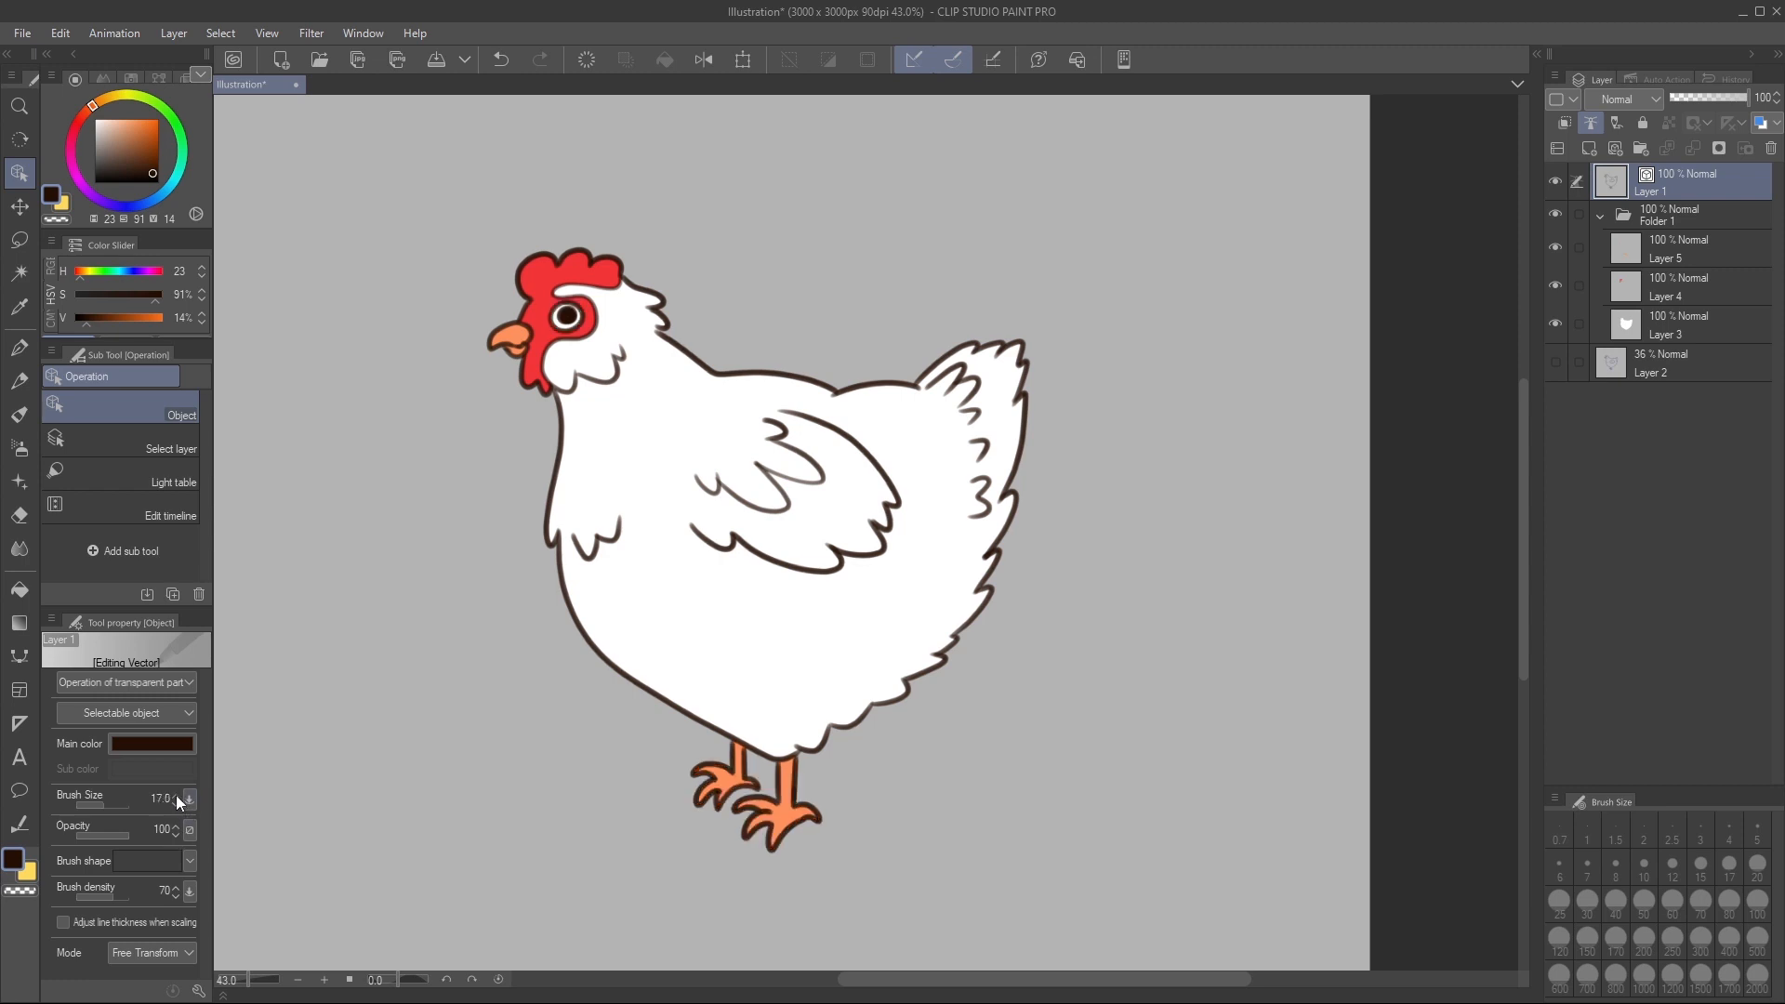
left_click(175, 795)
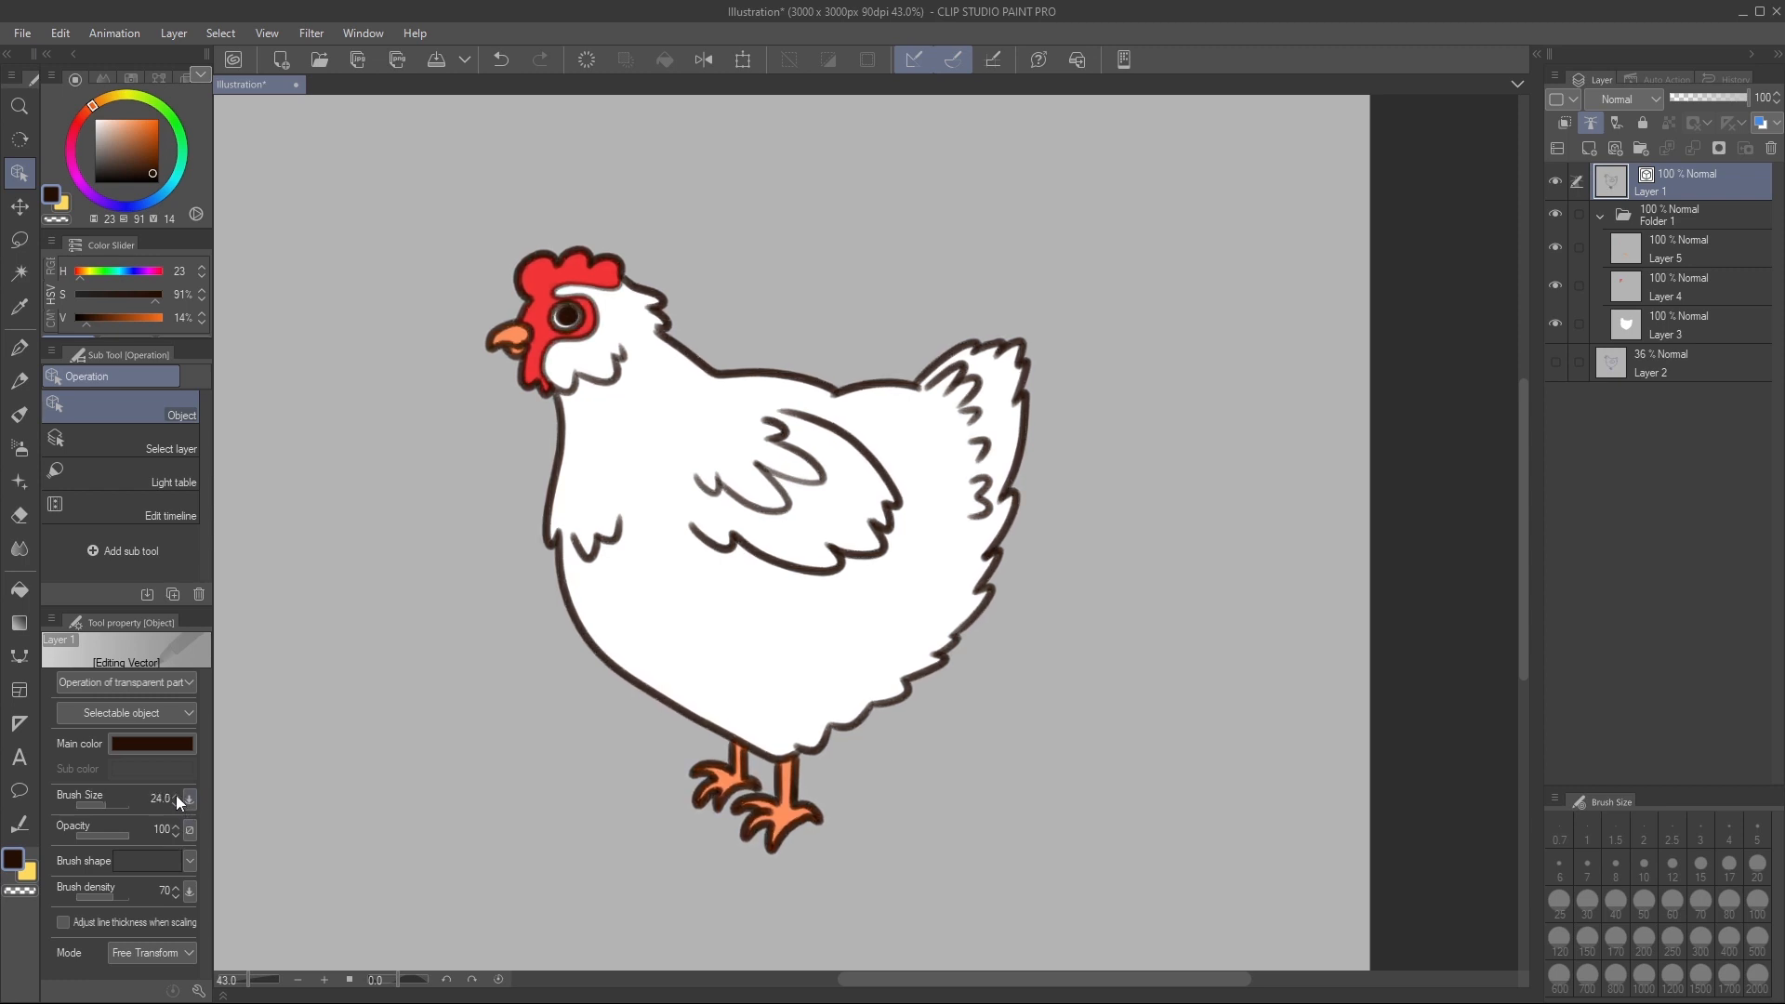
left_click(175, 804)
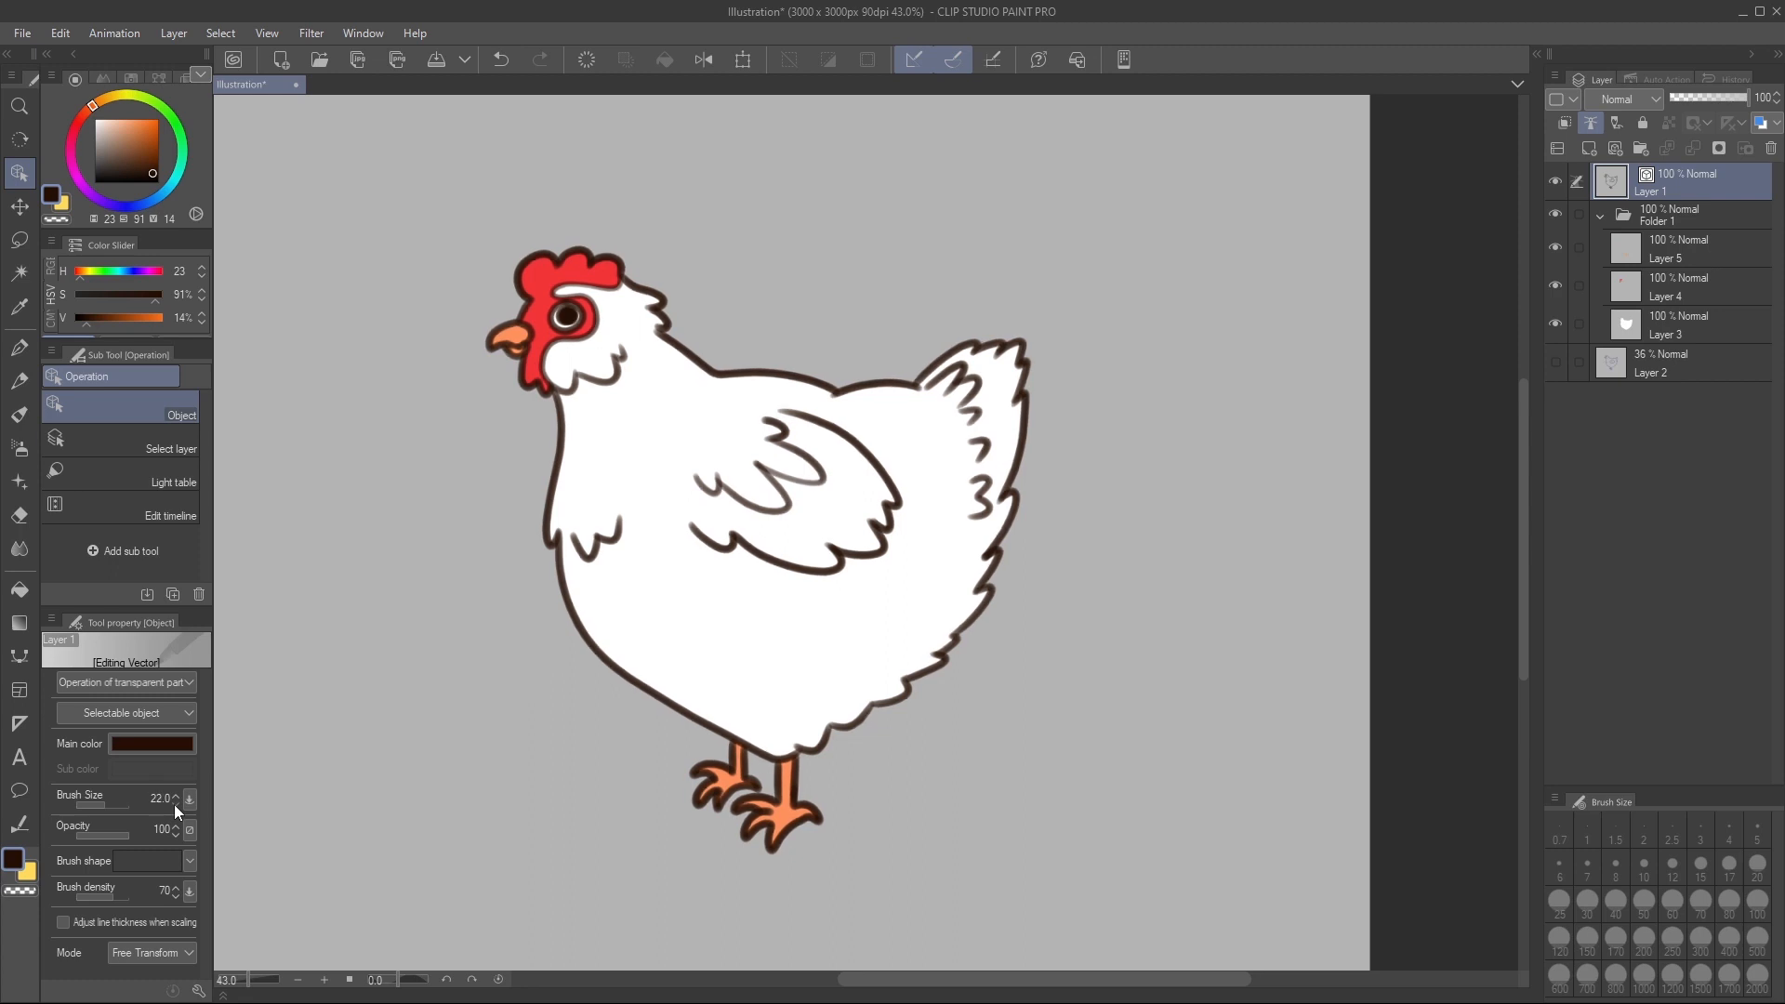
Try the Pen brush shape on the vector lines of Layer 1
left_click(186, 862)
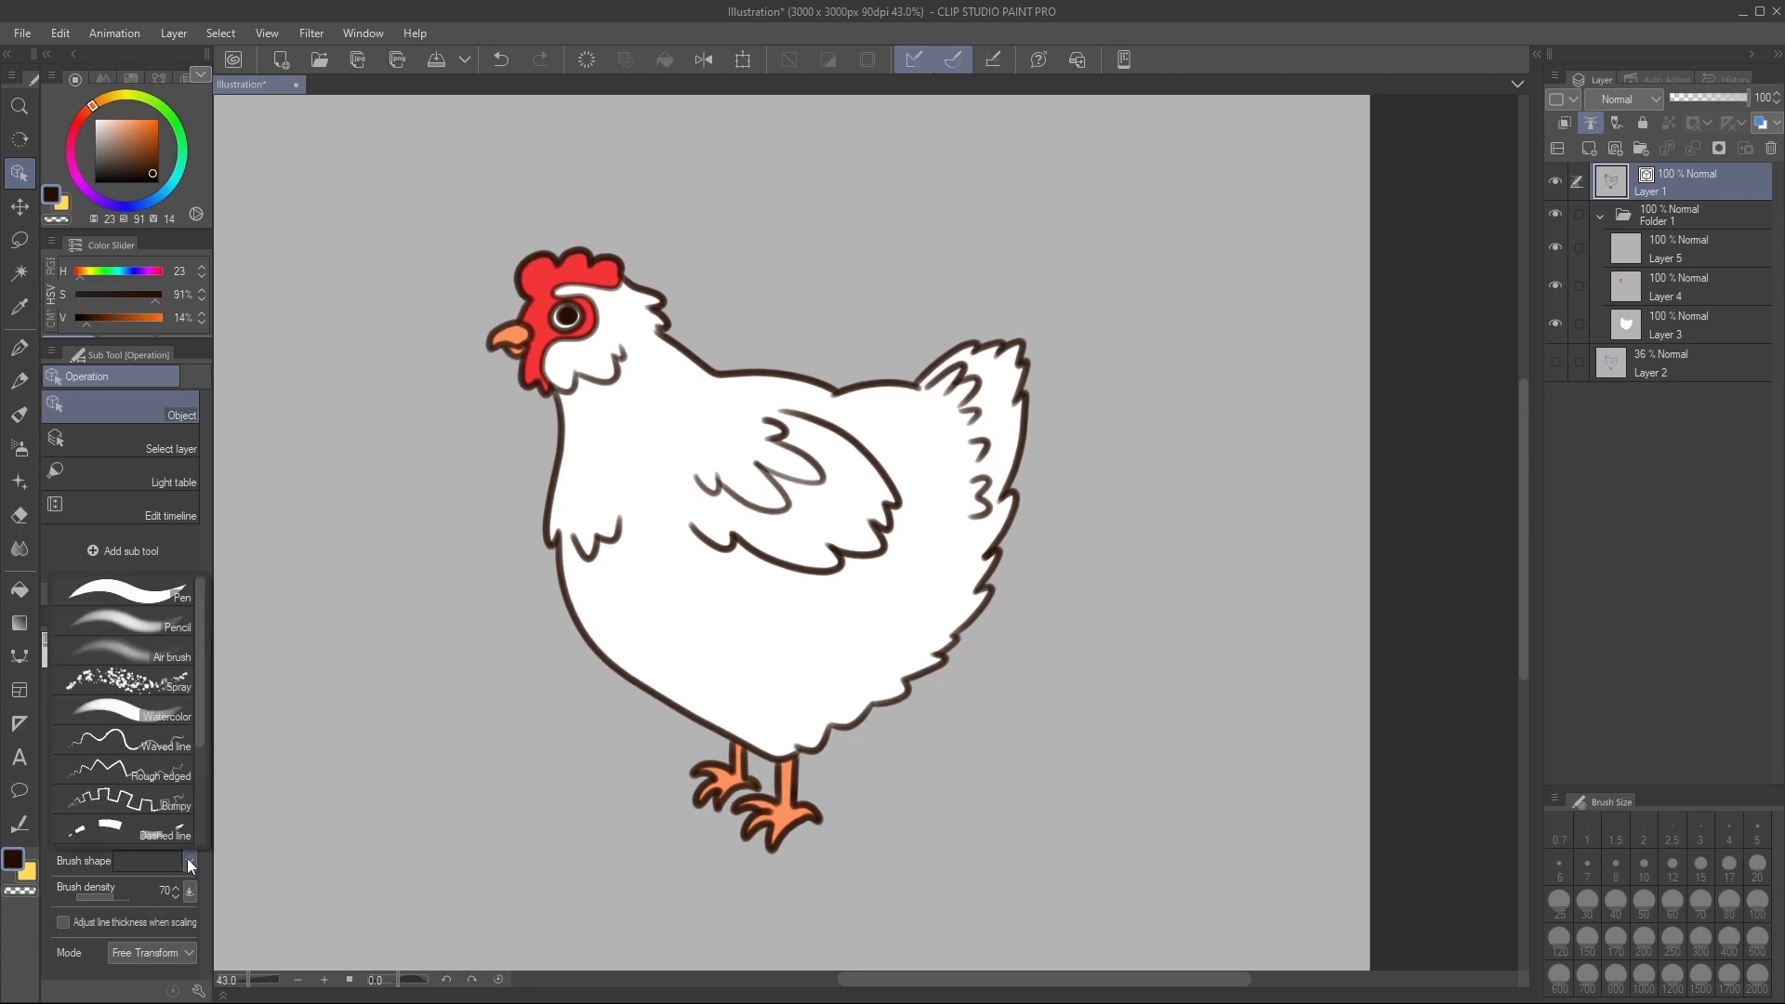
left_click(160, 600)
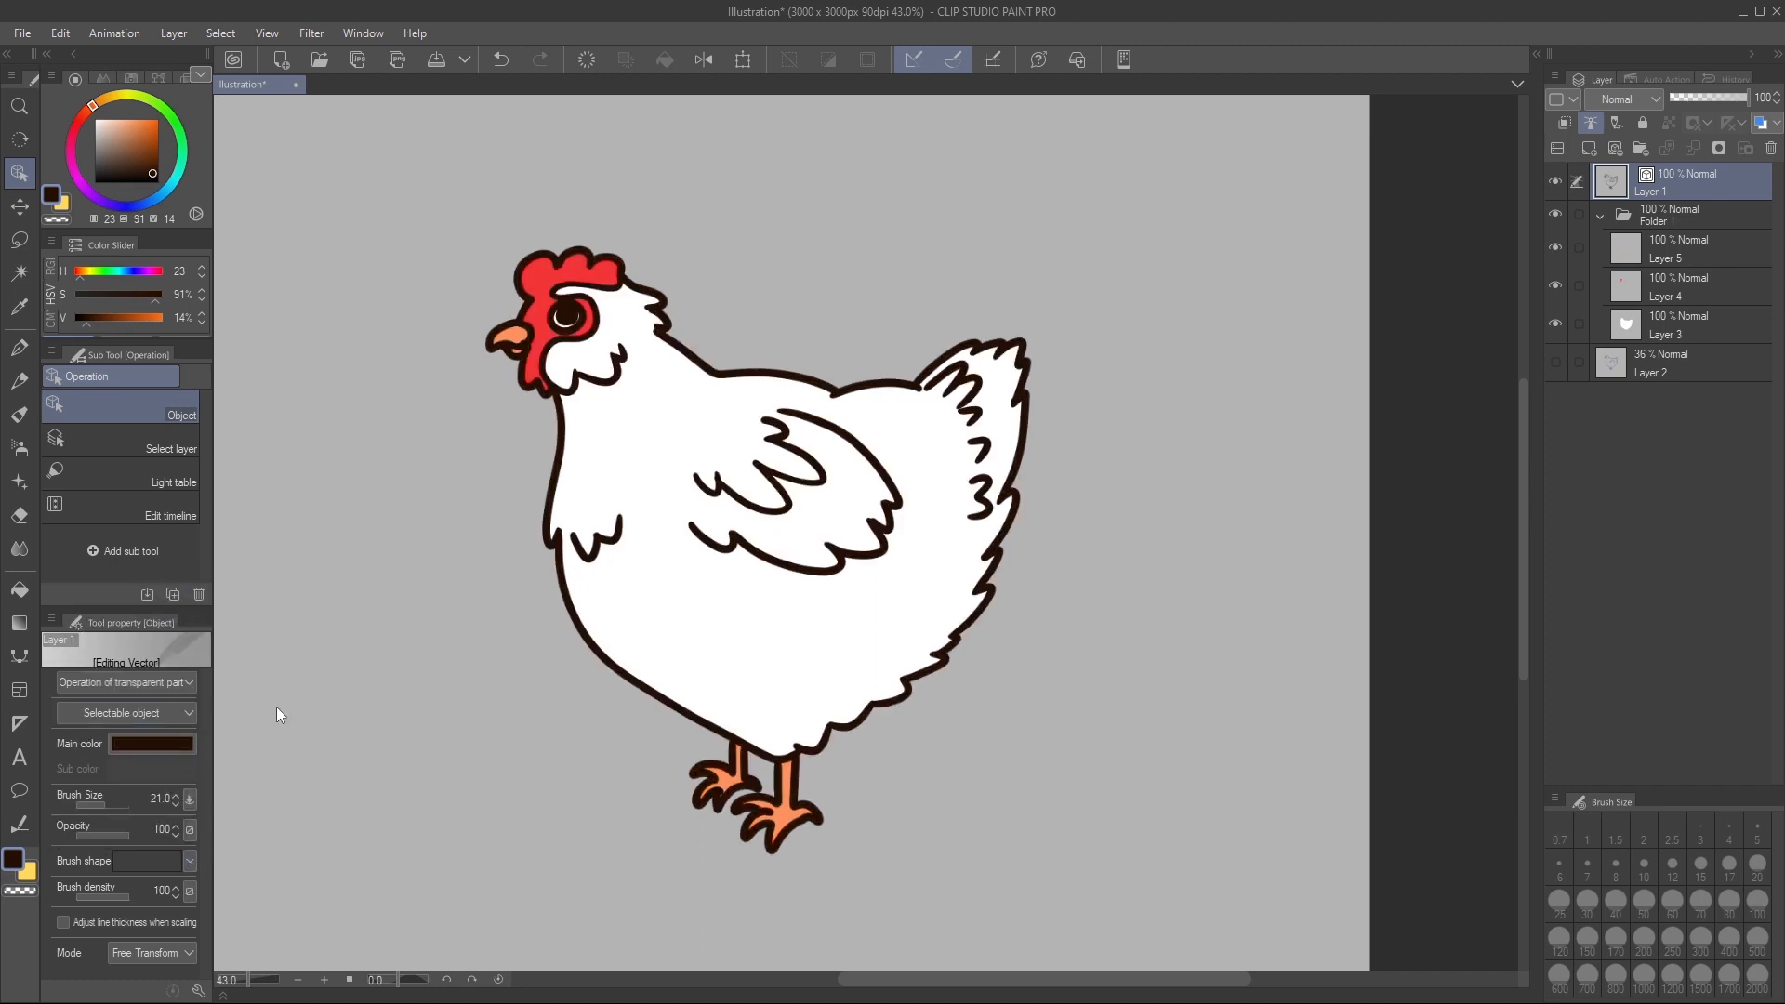
key("ctrl+z")
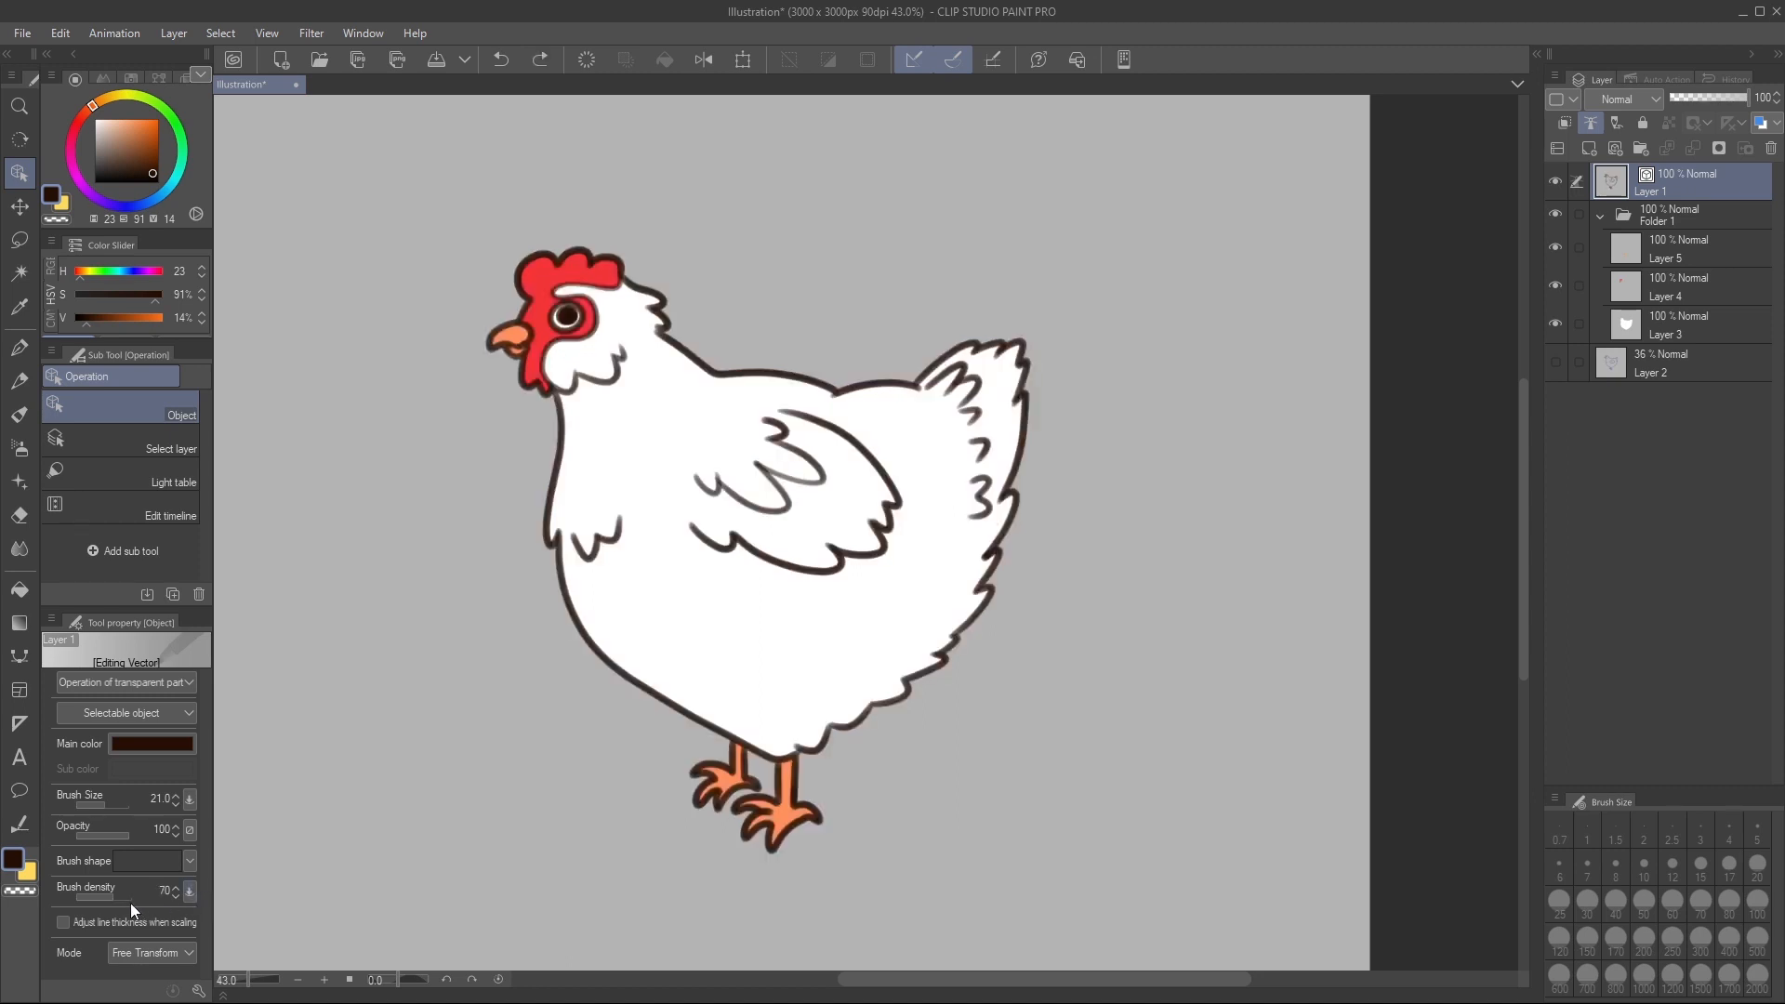
Raise the brush density of Layer 1's vector lines to 100
mouse_move(109, 898)
left_mouse_down()
mouse_move(164, 900)
mouse_move(114, 912)
mouse_move(153, 917)
left_mouse_up()
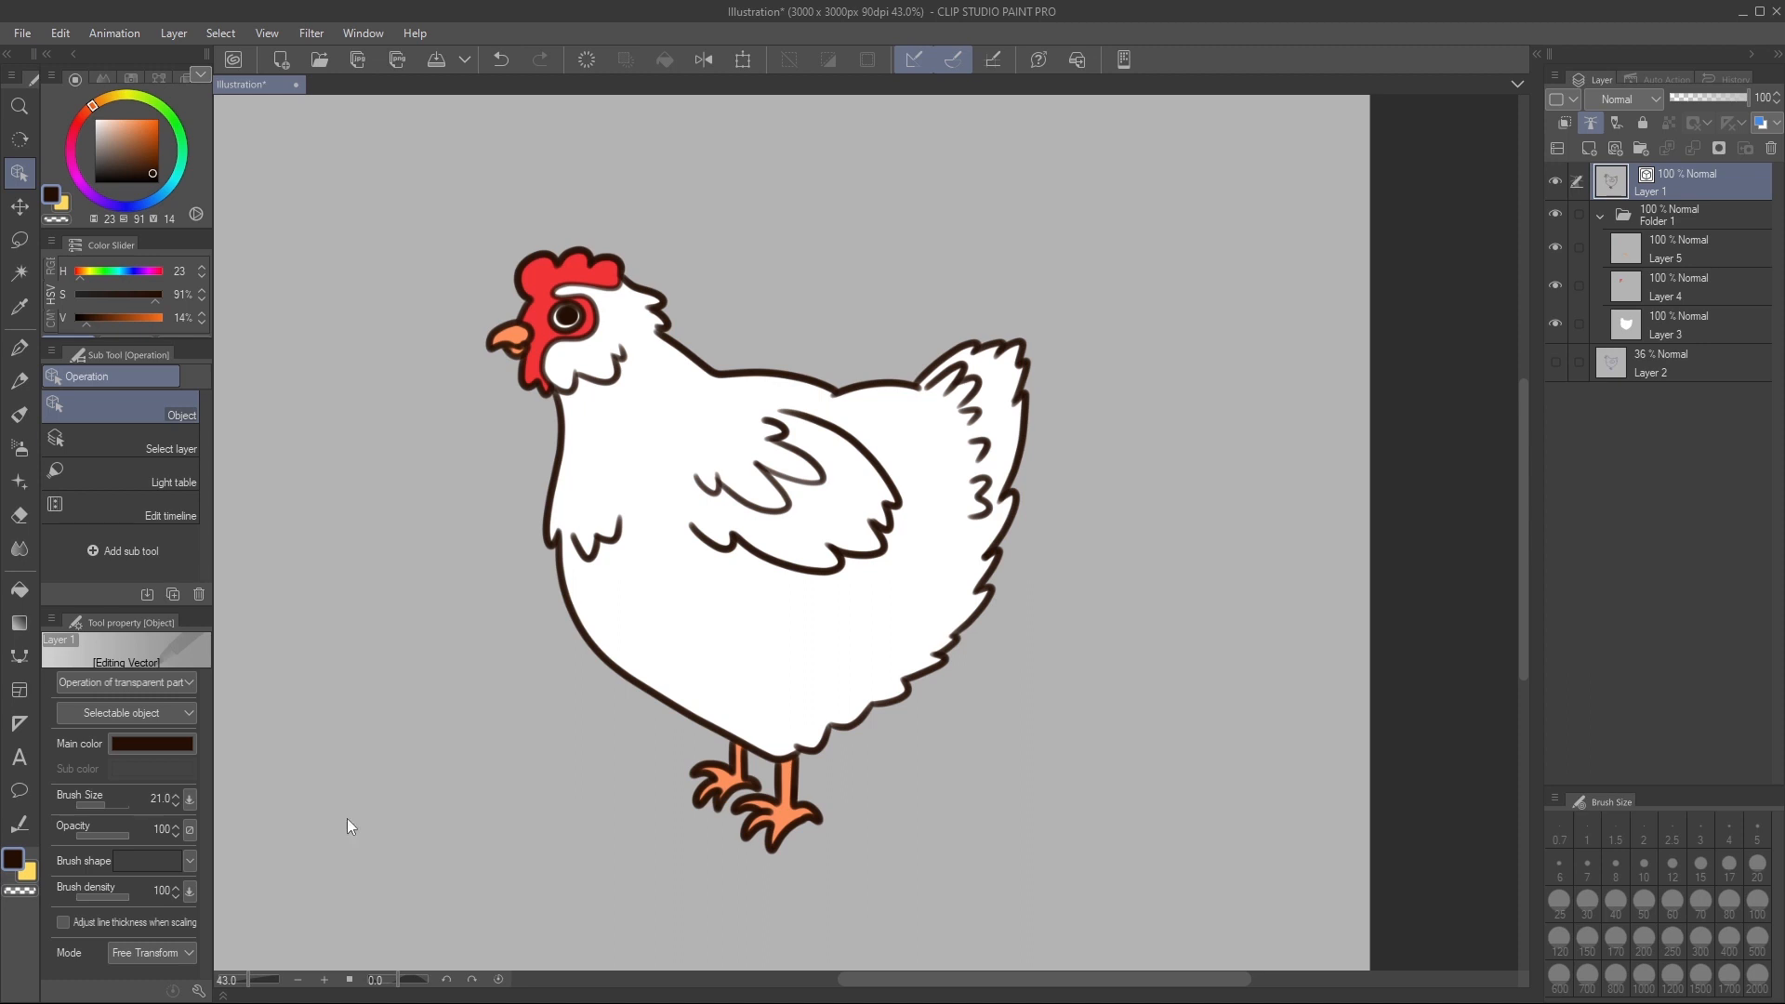
Add a new raster layer directly above Layer 3 and clip it to the white body fill
left_click(1687, 321)
left_click(1554, 323)
left_click(1555, 322)
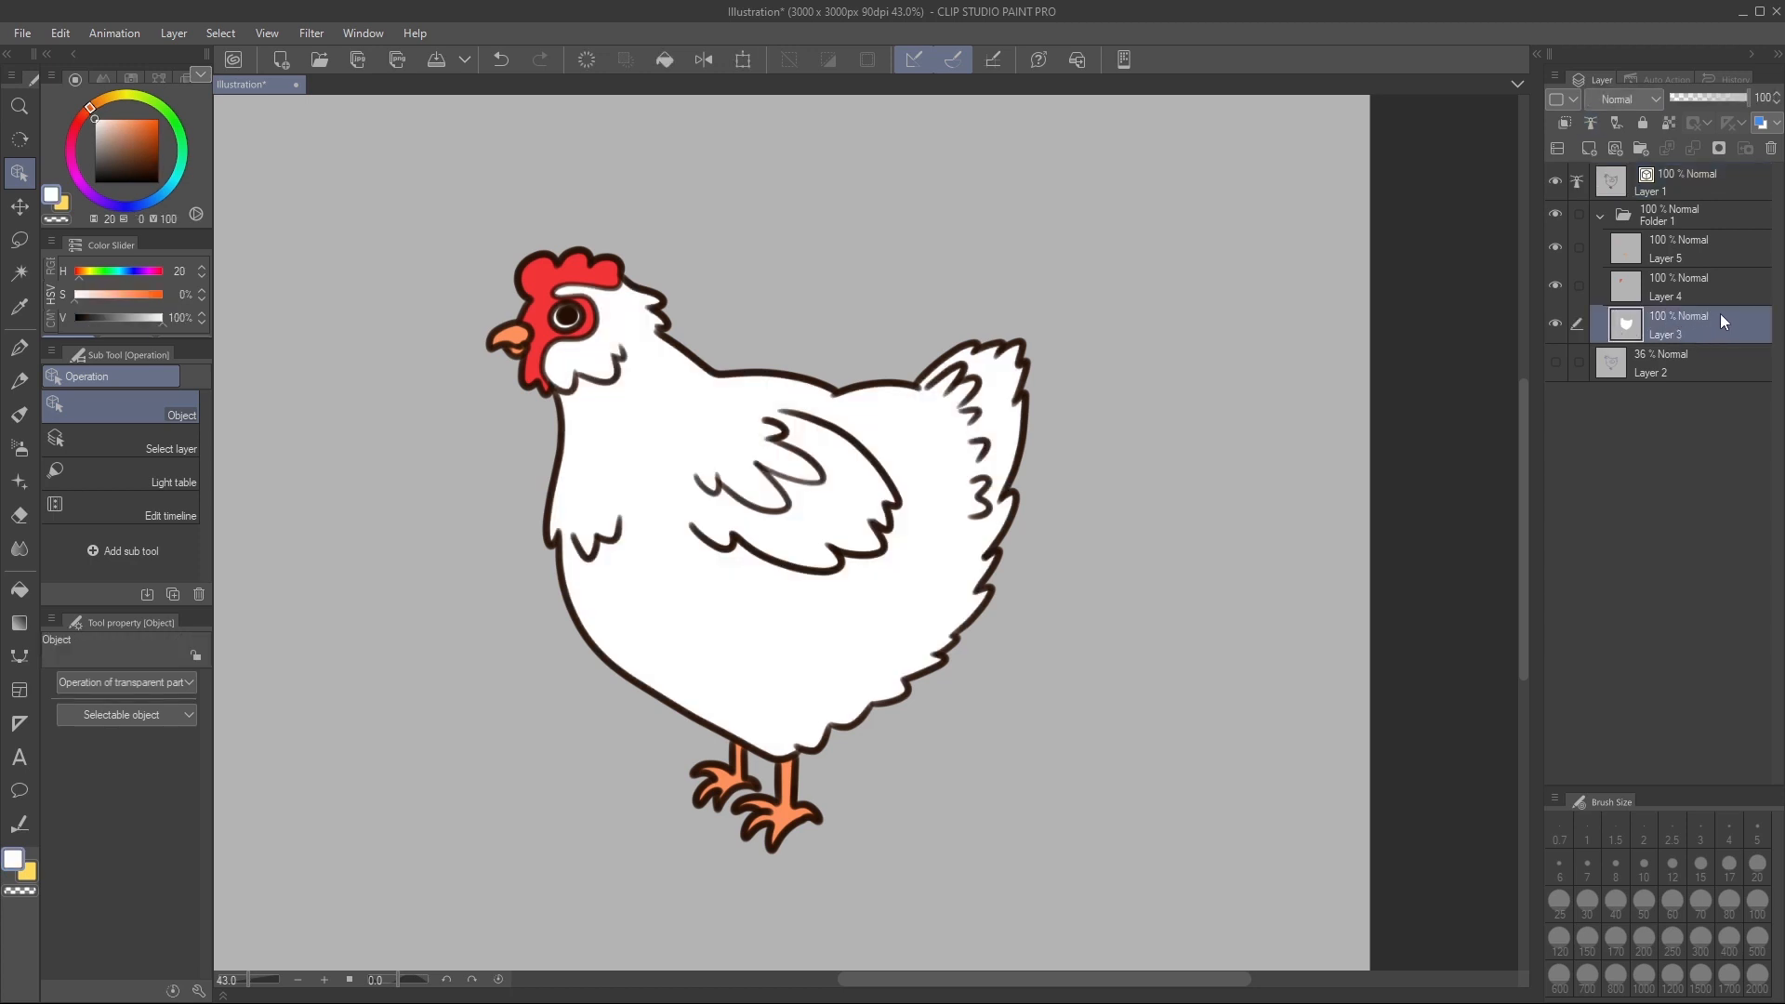
key("ctrl+shift+n")
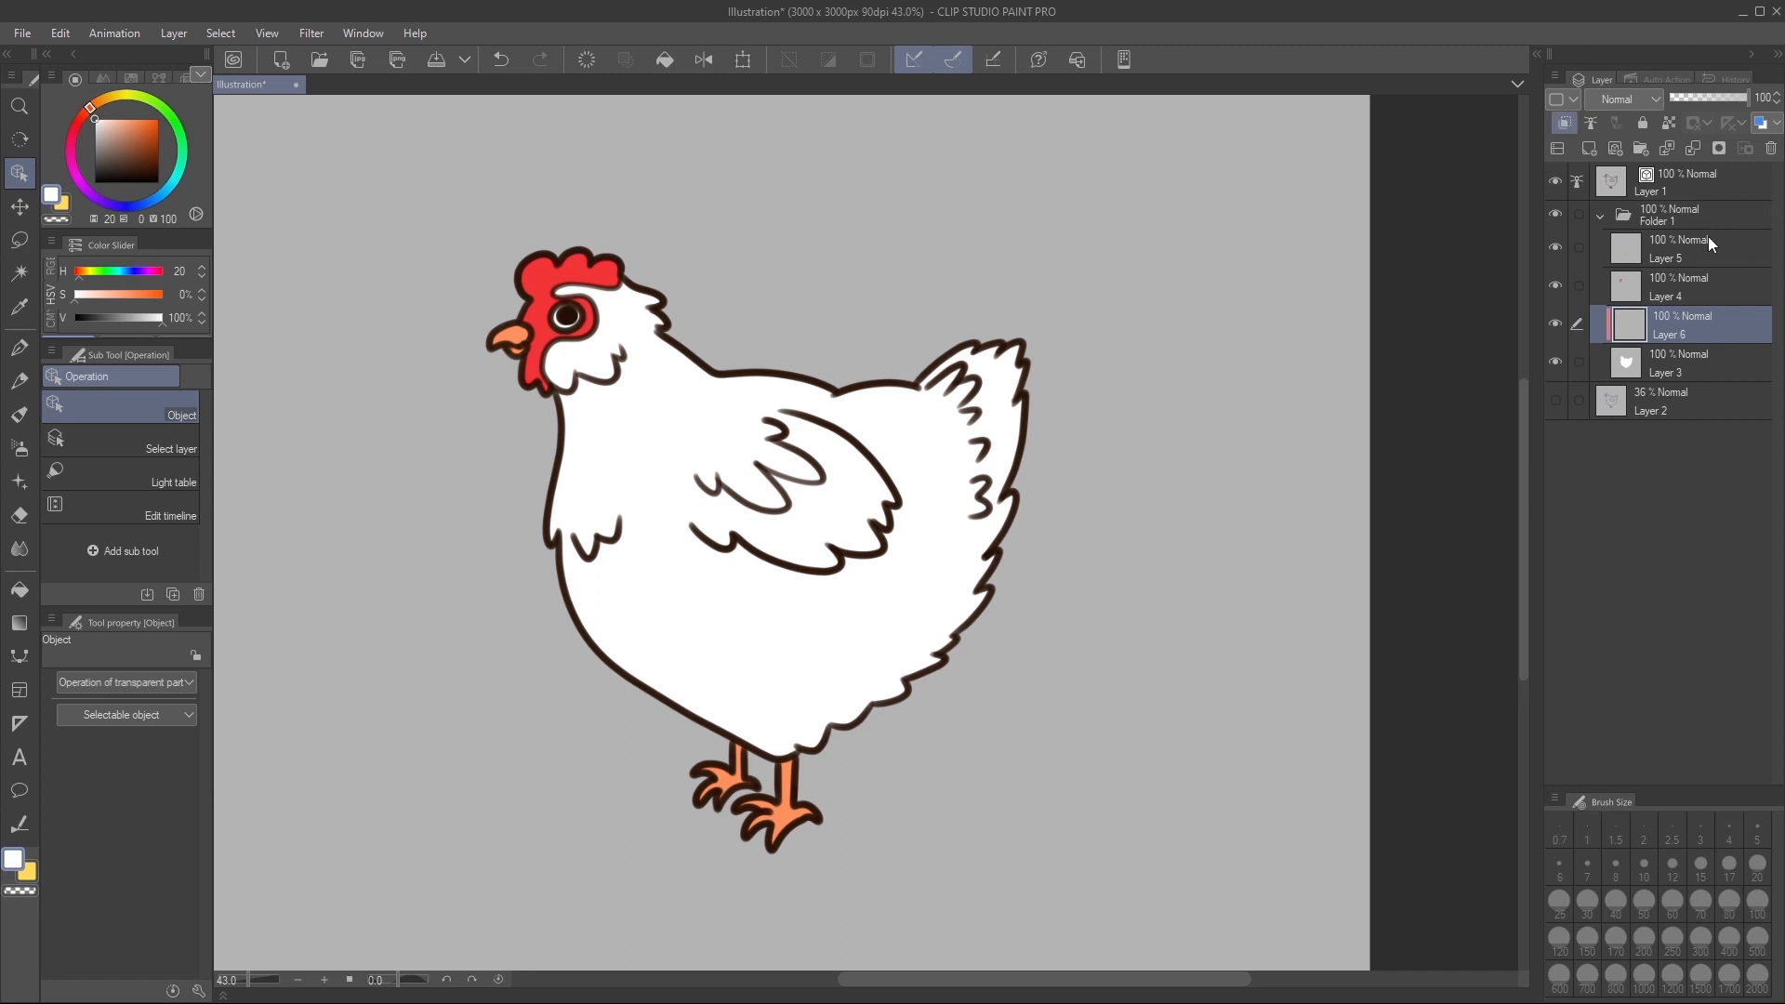
Paint a large curved gray shadow (H 20, S 2, V 68) across the belly with the Round mixing brush
left_click(98, 139)
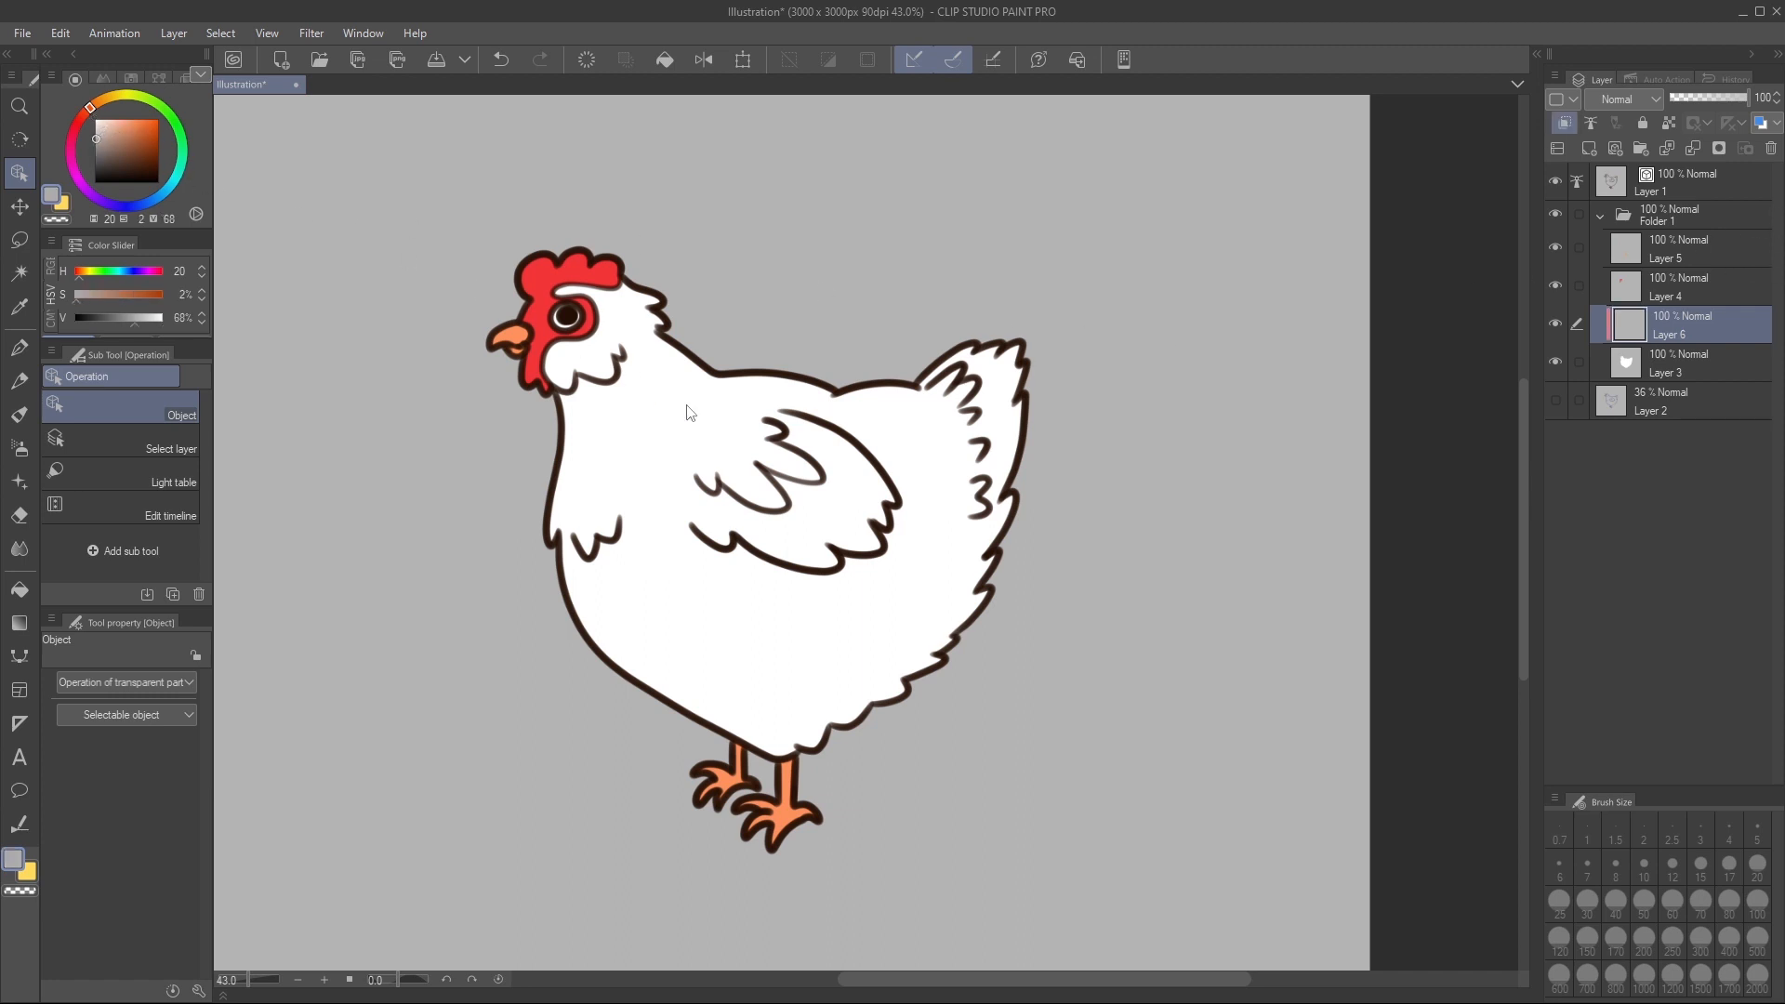
key("b")
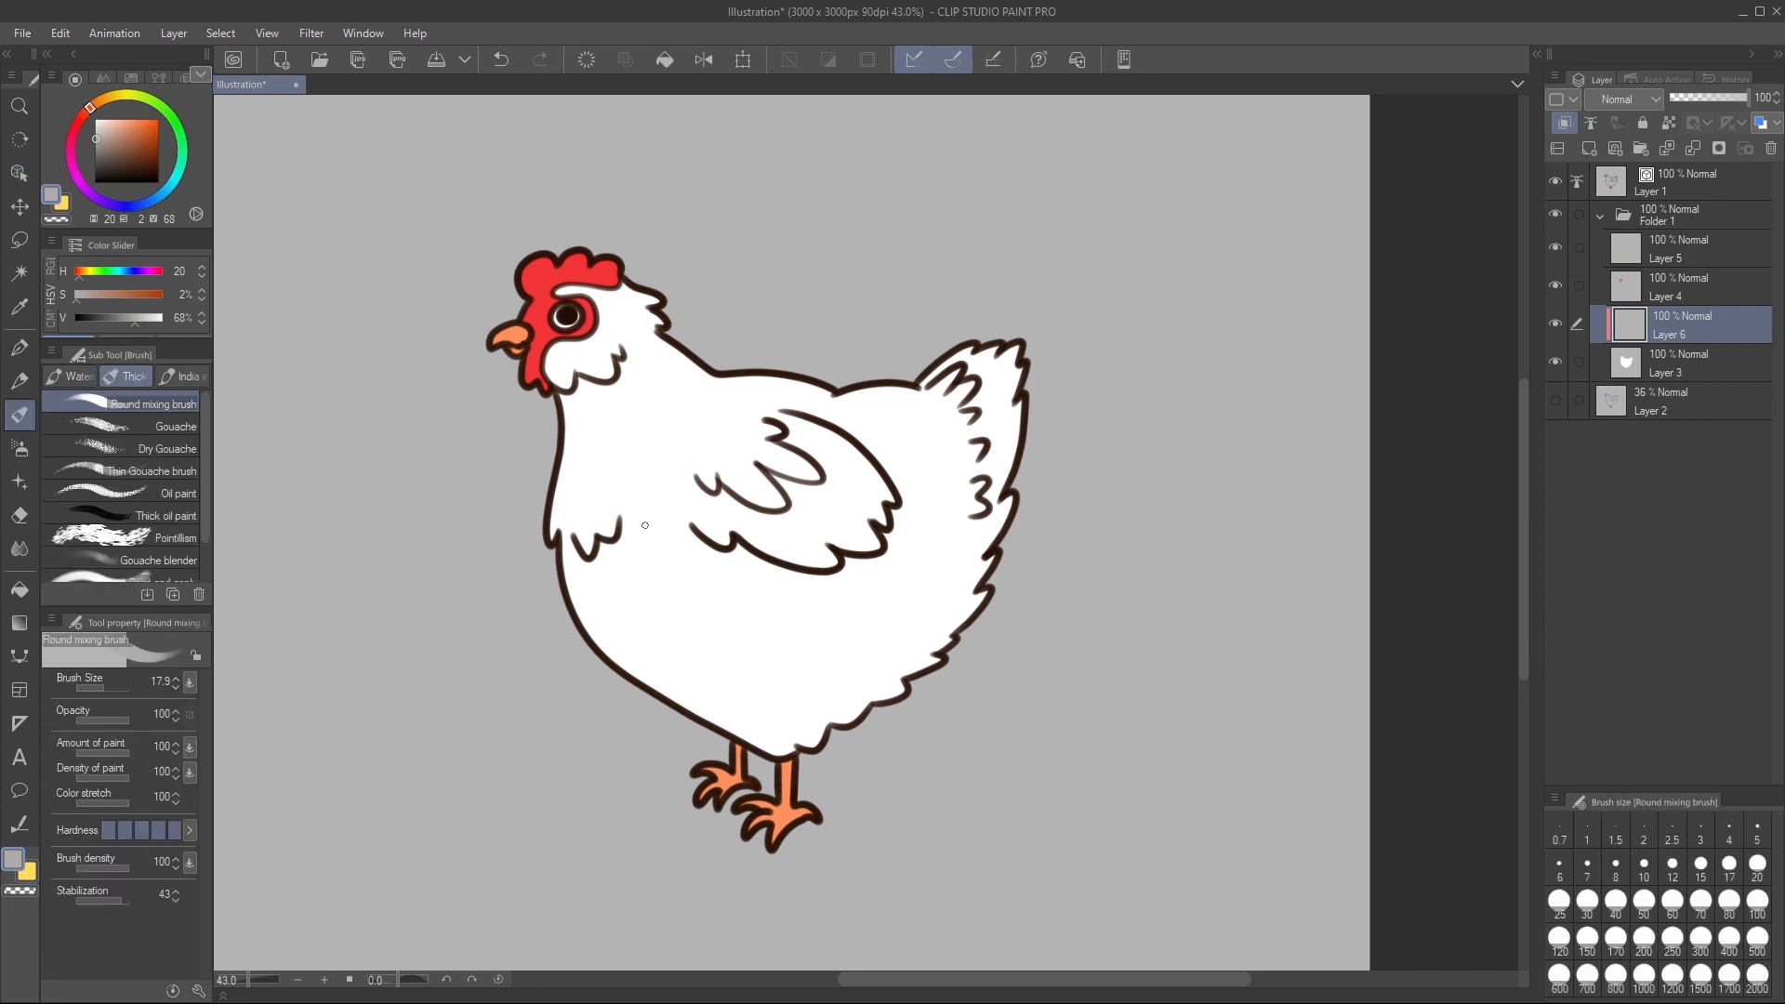
left_click_drag(646, 528, 692, 531)
mouse_move(512, 589)
left_mouse_down()
mouse_move(717, 709)
mouse_move(1028, 518)
mouse_move(1039, 432)
left_mouse_up()
key("ctrl+z")
mouse_move(518, 418)
left_mouse_down()
mouse_move(550, 542)
mouse_move(745, 694)
mouse_move(1032, 539)
left_mouse_up()
left_click(759, 727)
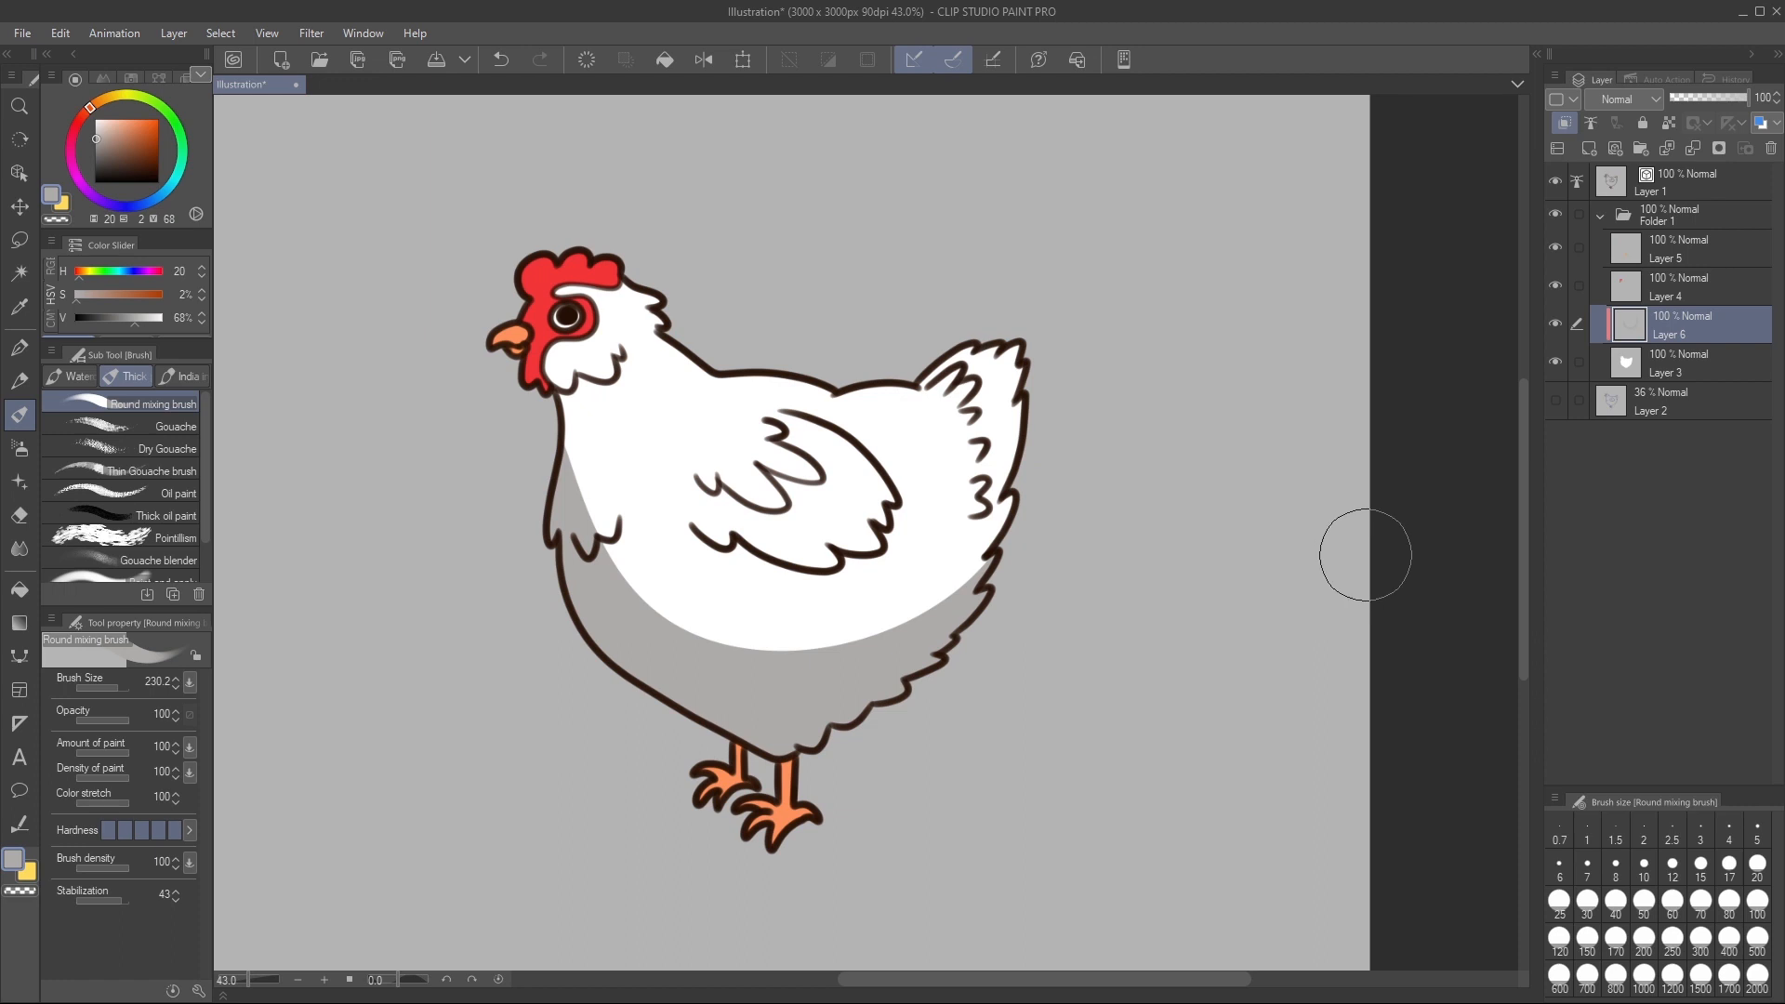
Lower the gray shading layer's opacity to 53%
mouse_move(1253, 577)
left_mouse_down()
mouse_move(1283, 581)
mouse_move(1267, 584)
left_mouse_up()
left_click(1717, 97)
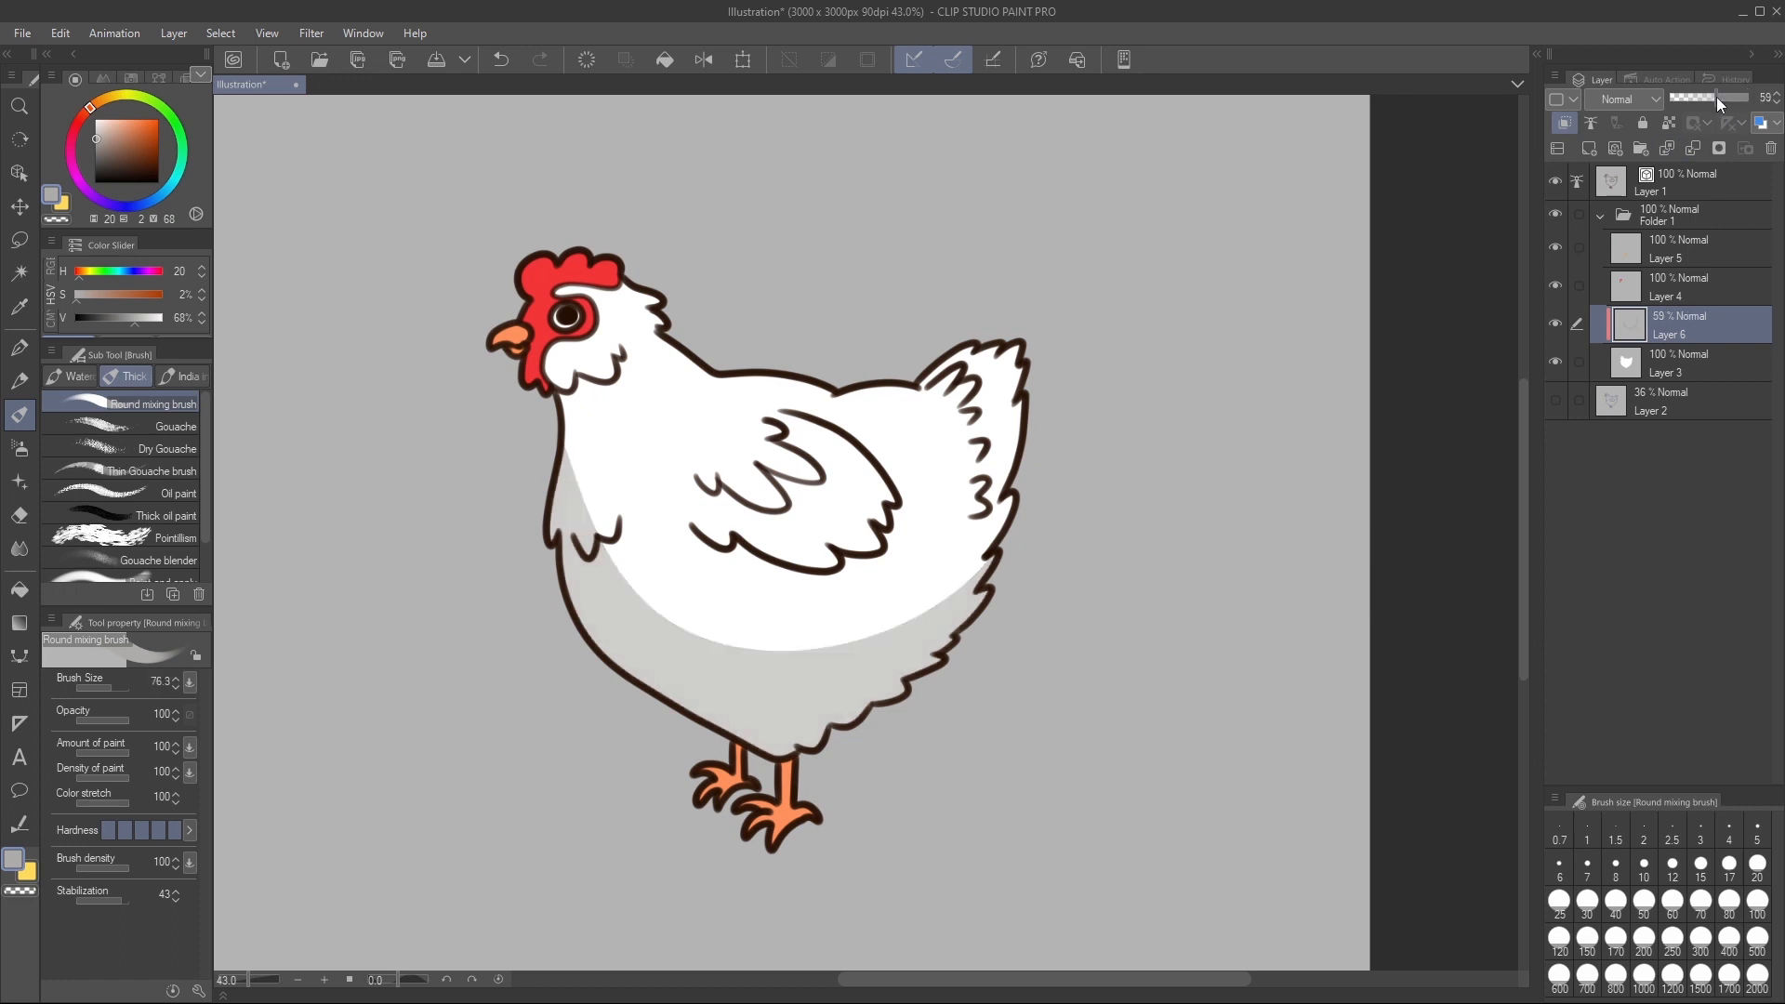
left_click(1708, 98)
Erase the gray shading from the front of the neck above the chest feathers, using transparent color at brush size 49.2
left_click_drag(1034, 711, 985, 667)
key("c")
left_click_drag(580, 475, 585, 529)
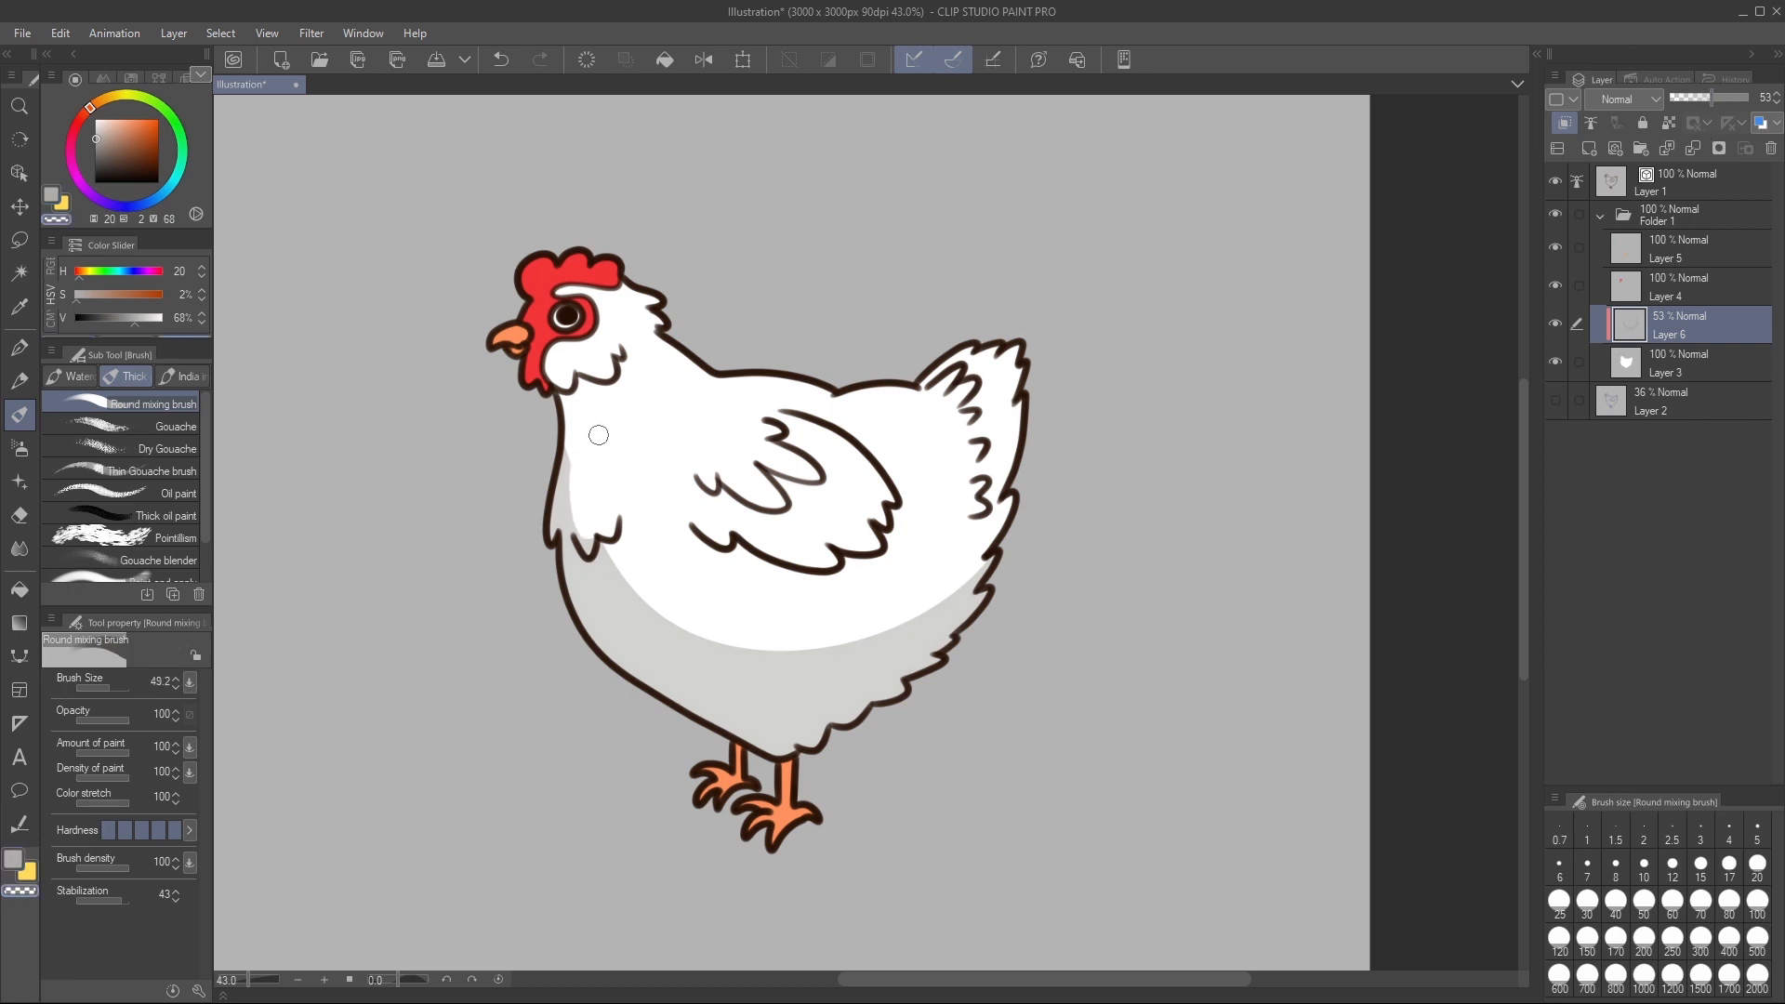
left_click_drag(573, 455, 560, 507)
Paint gray shadows beside the chest feathers and along the underside of the wing, cleaning the edges with transparent color
key("c")
left_click_drag(604, 546, 625, 504)
key("c")
mouse_move(603, 523)
left_mouse_down()
mouse_move(720, 560)
mouse_move(777, 545)
mouse_move(737, 542)
mouse_move(782, 574)
mouse_move(852, 578)
mouse_move(869, 555)
mouse_move(833, 578)
mouse_move(836, 562)
mouse_move(890, 552)
mouse_move(886, 468)
left_mouse_up()
Paint gray shadows beside the tail feather marks, under the inner wing feathers and beneath the head feathers
key("c")
mouse_move(979, 519)
left_mouse_down()
mouse_move(1026, 440)
mouse_move(993, 438)
mouse_move(982, 458)
mouse_move(1036, 361)
mouse_move(978, 423)
mouse_move(1007, 381)
mouse_move(970, 406)
mouse_move(978, 380)
mouse_move(1056, 332)
mouse_move(993, 349)
left_mouse_up()
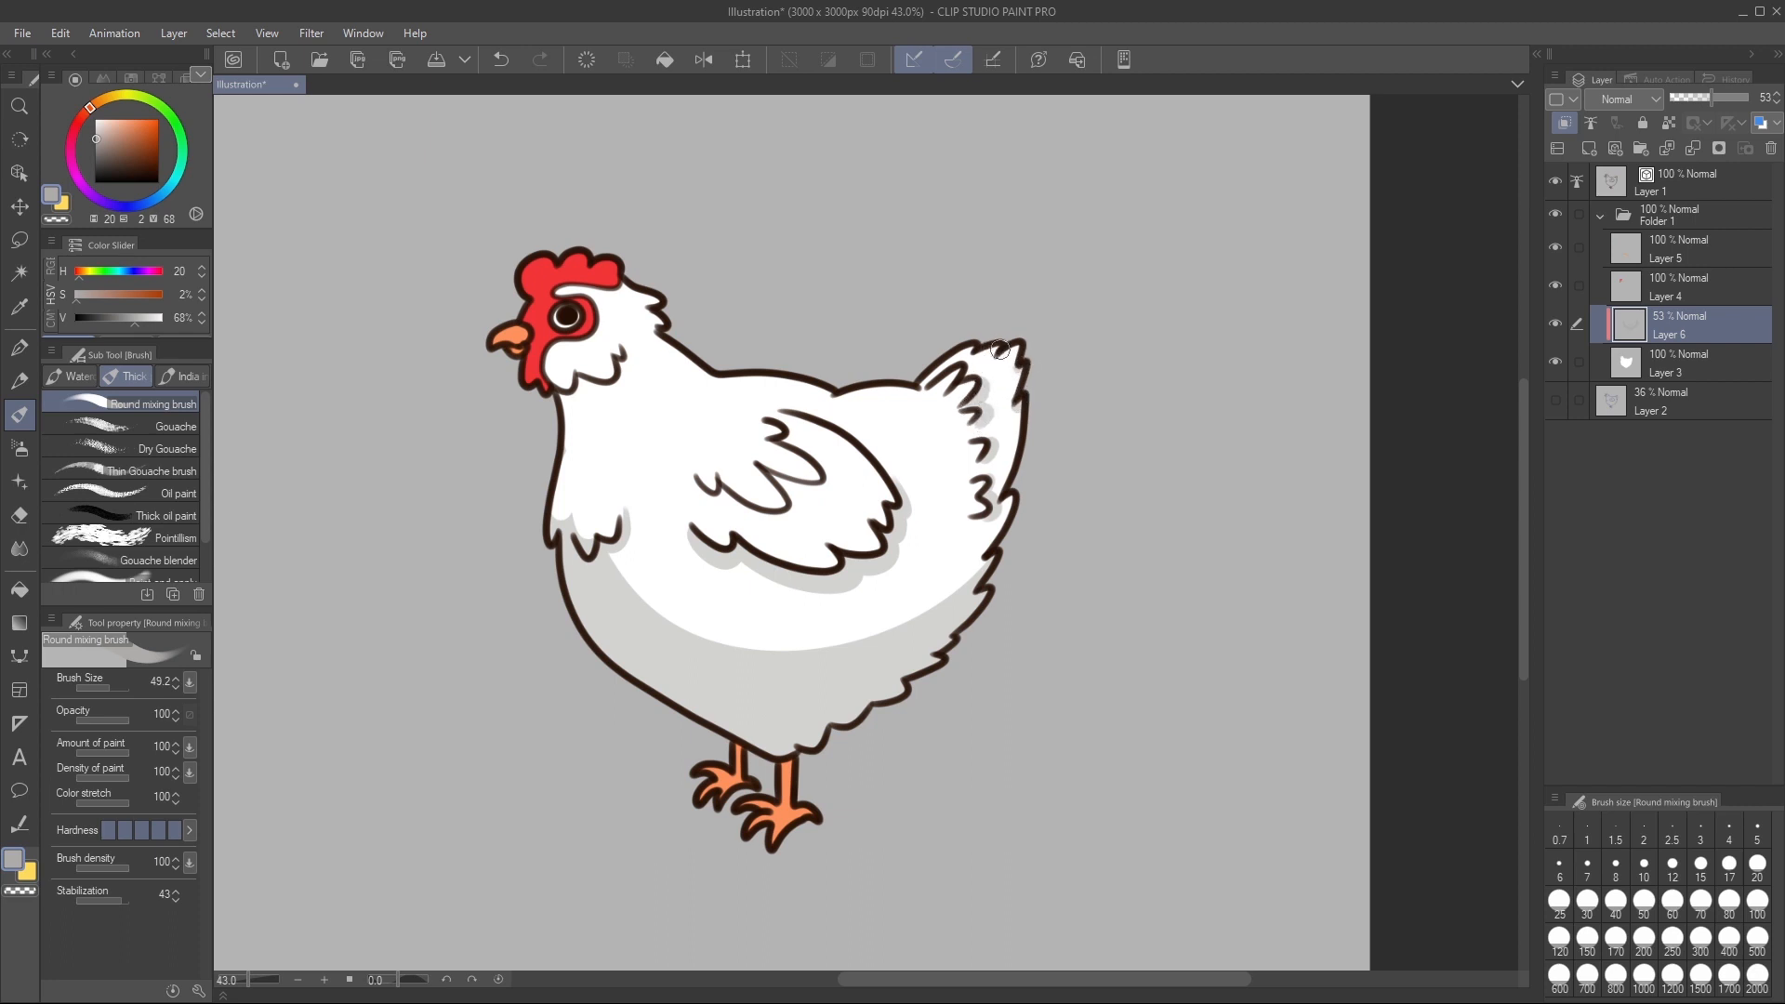
mouse_move(703, 480)
left_mouse_down()
mouse_move(779, 516)
mouse_move(773, 472)
mouse_move(825, 486)
left_mouse_up()
mouse_move(562, 392)
left_mouse_down()
mouse_move(619, 385)
mouse_move(619, 355)
mouse_move(554, 405)
mouse_move(578, 415)
mouse_move(596, 377)
mouse_move(621, 383)
mouse_move(638, 343)
left_mouse_up()
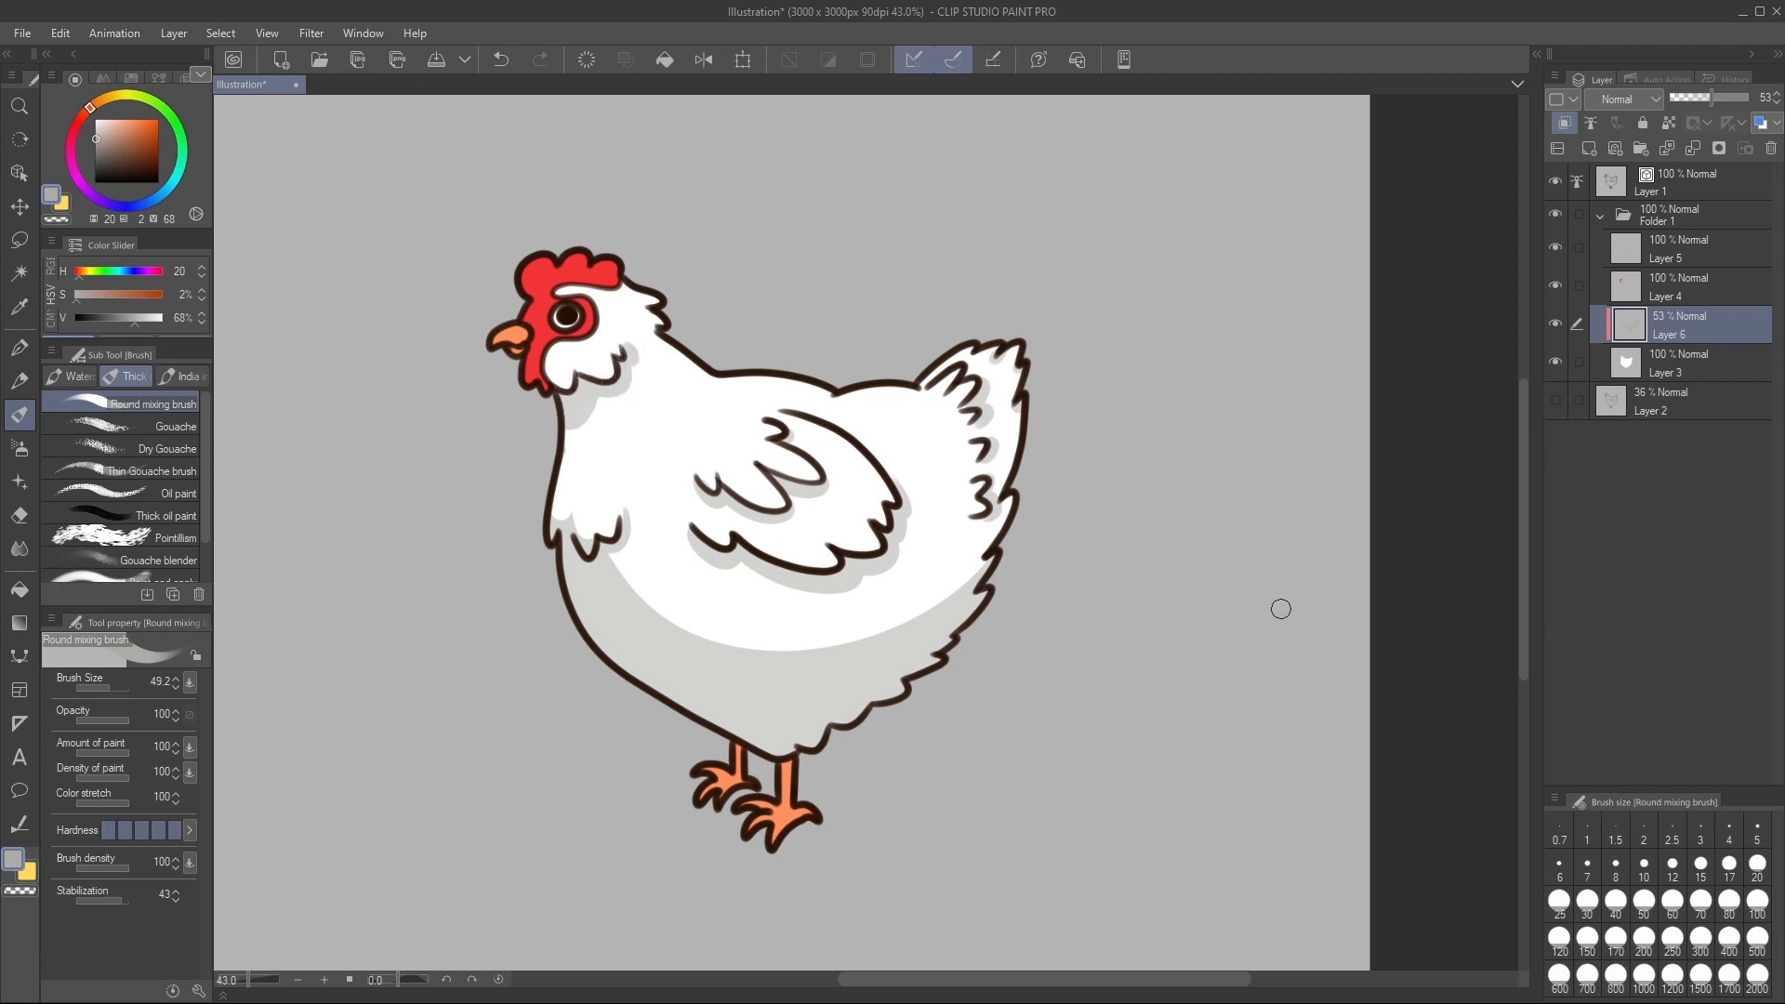
Erase a thin rim of the belly shadow along the lower body outline with a smaller transparent brush, then touch up its rear end
key("c")
left_click_drag(711, 614, 714, 621)
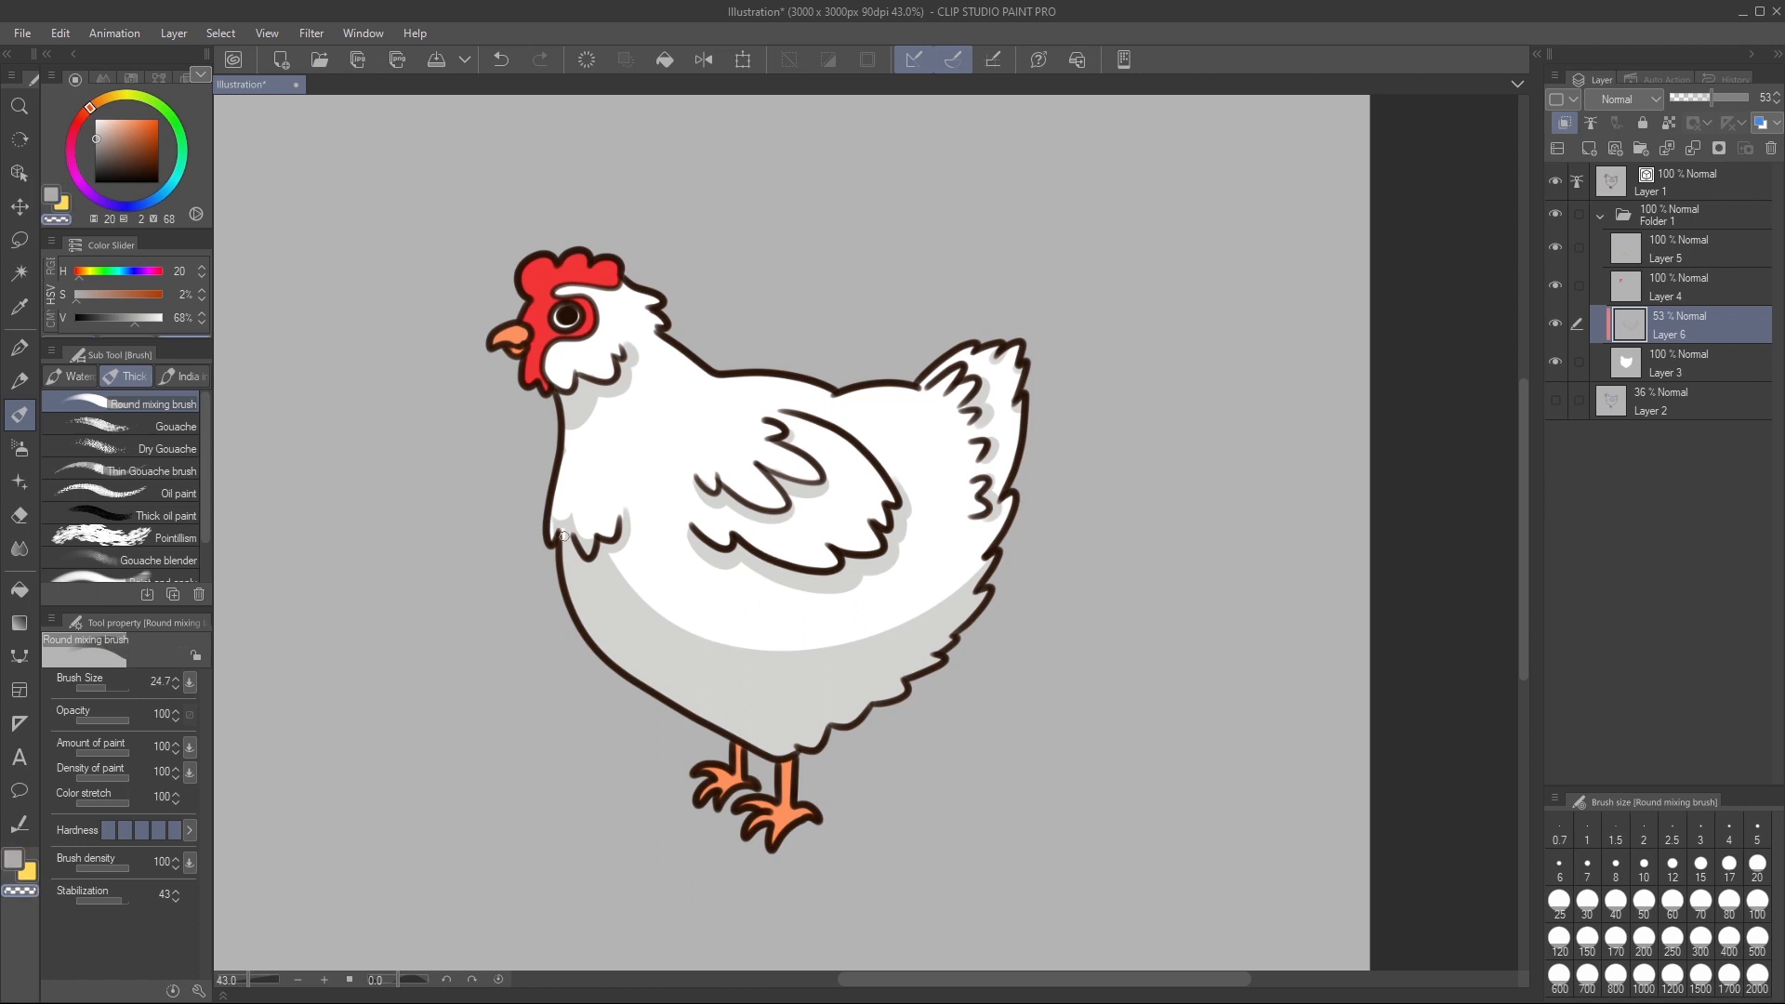
mouse_move(563, 536)
left_mouse_down()
mouse_move(597, 637)
mouse_move(669, 690)
left_mouse_up()
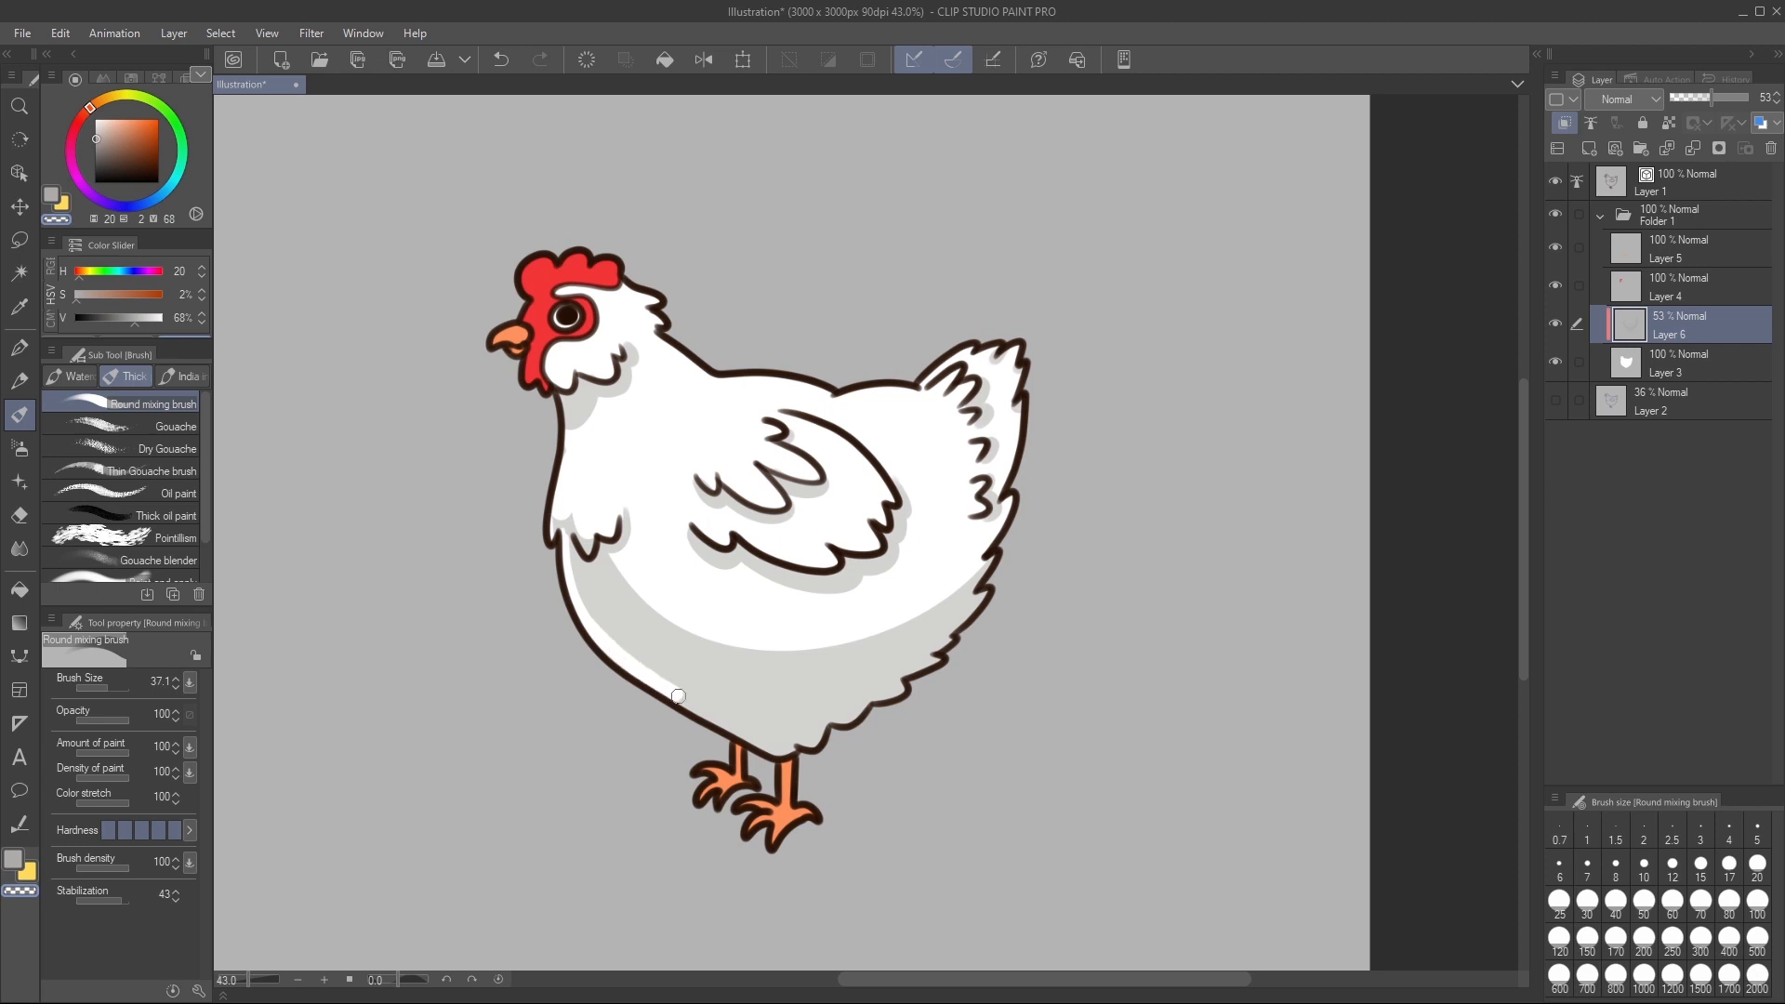
key("ctrl+z")
key("ctrl+z")
key("ctrl+z")
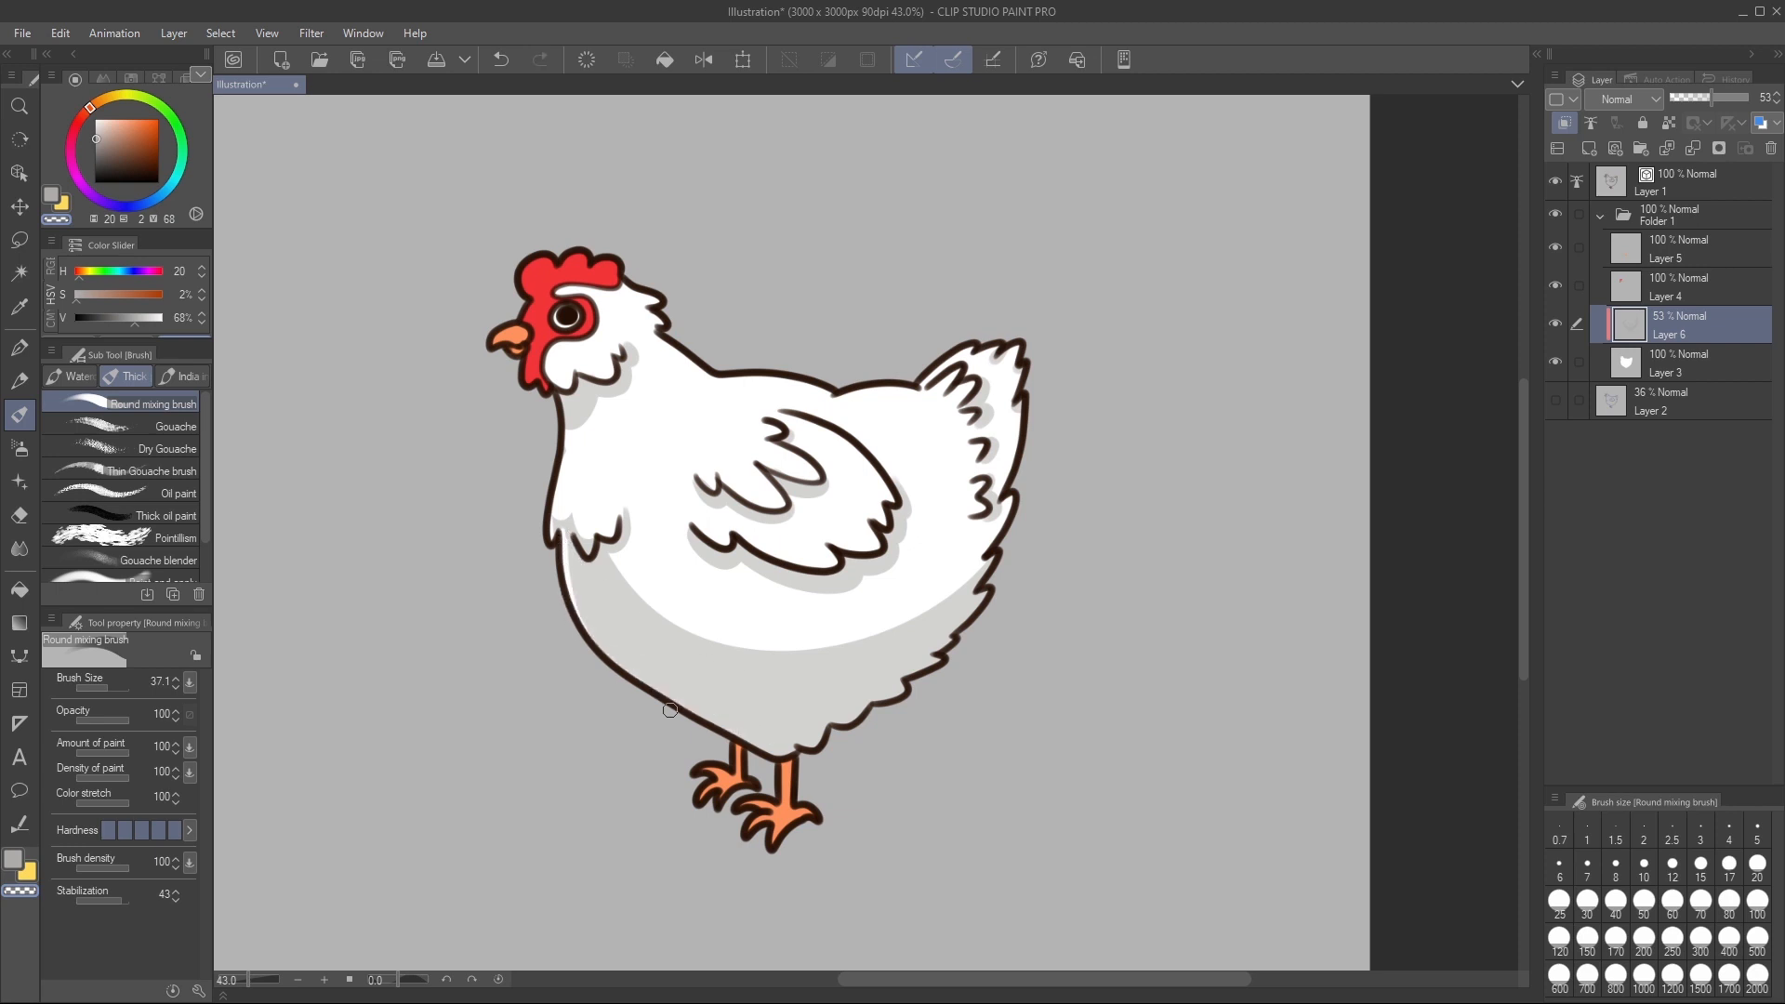
mouse_move(561, 564)
left_mouse_down()
mouse_move(583, 625)
mouse_move(654, 691)
mouse_move(789, 745)
left_mouse_up()
left_click_drag(921, 708, 913, 703)
left_click_drag(796, 744, 854, 707)
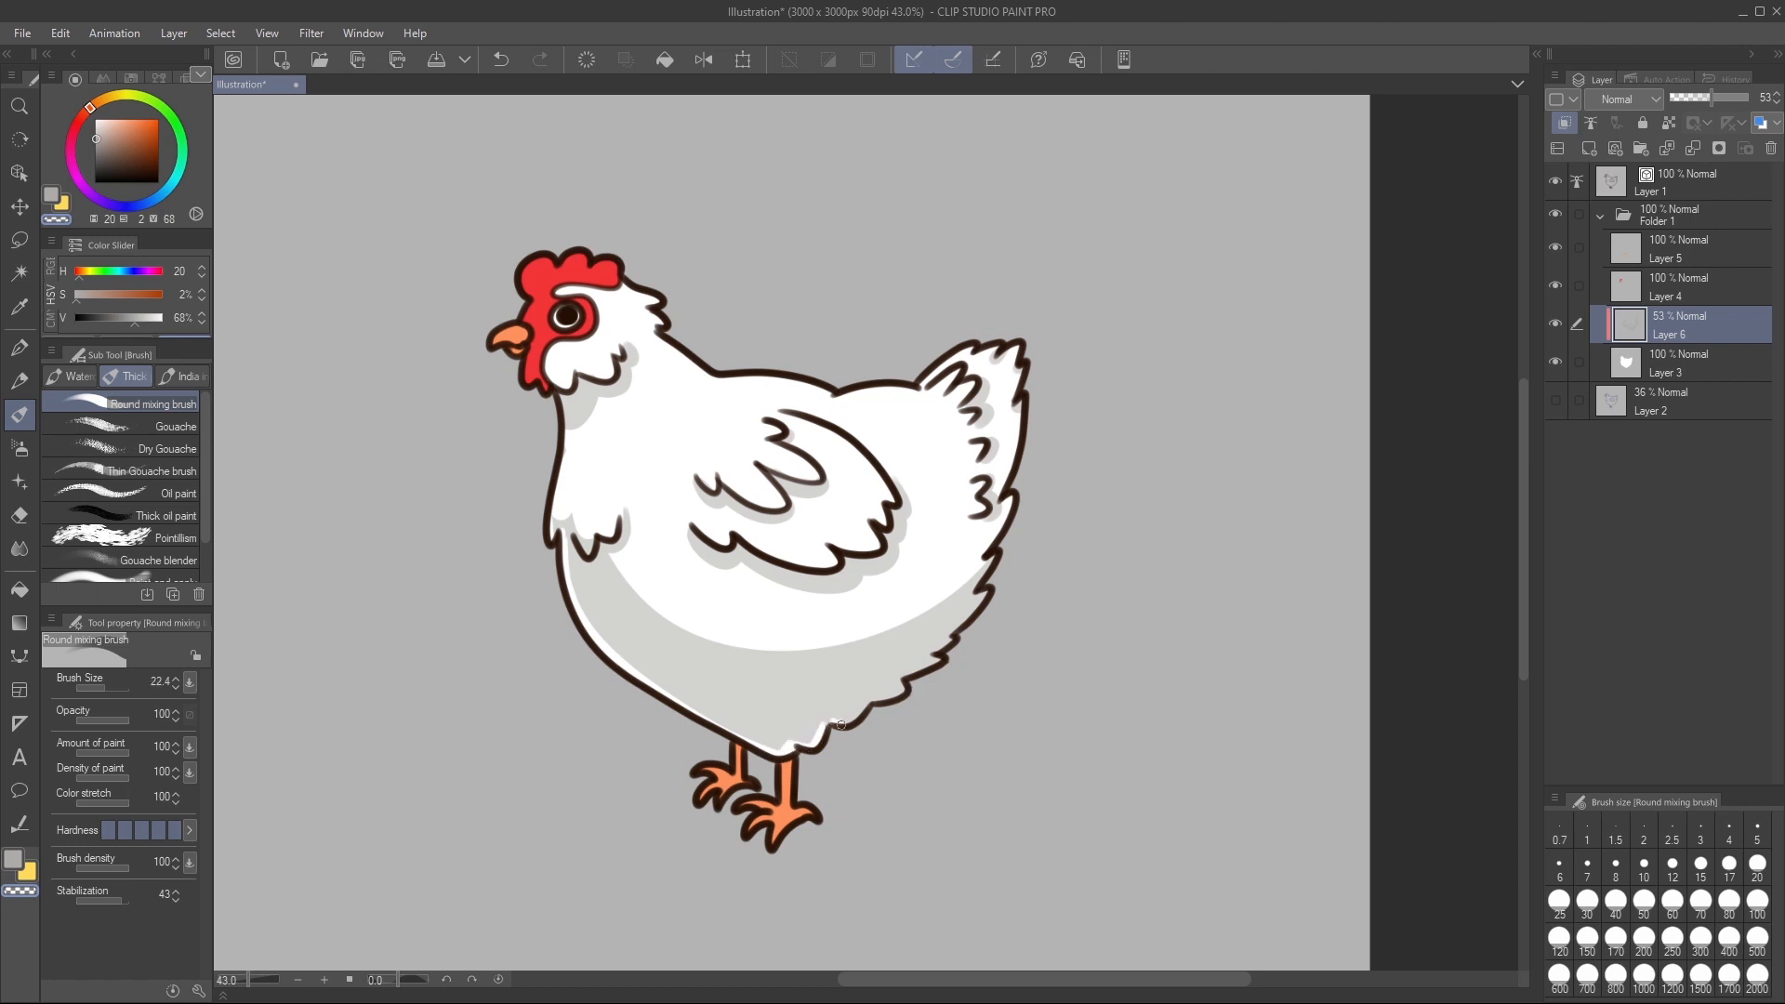
mouse_move(870, 699)
left_mouse_down()
mouse_move(806, 744)
mouse_move(844, 699)
left_mouse_up()
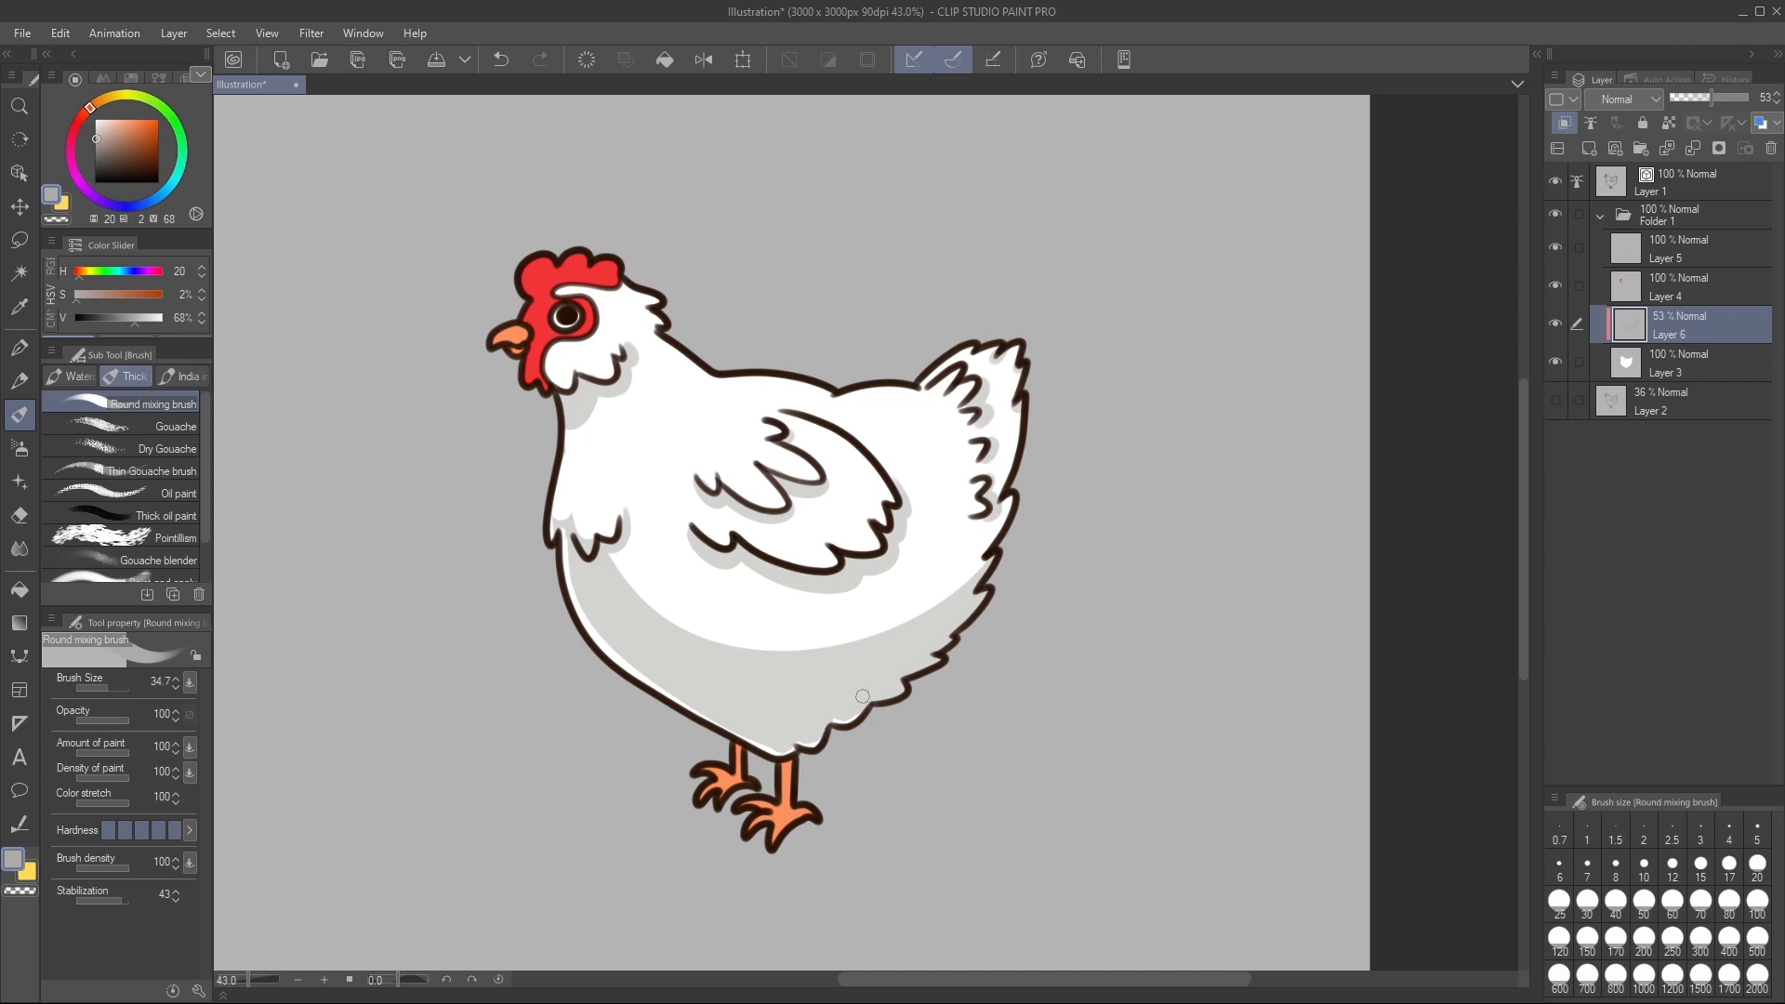
Add a new raster layer above Layer 4 and clip it to the red comb and face fill
mouse_move(1181, 636)
left_mouse_down()
mouse_move(1135, 657)
mouse_move(1175, 659)
left_mouse_up()
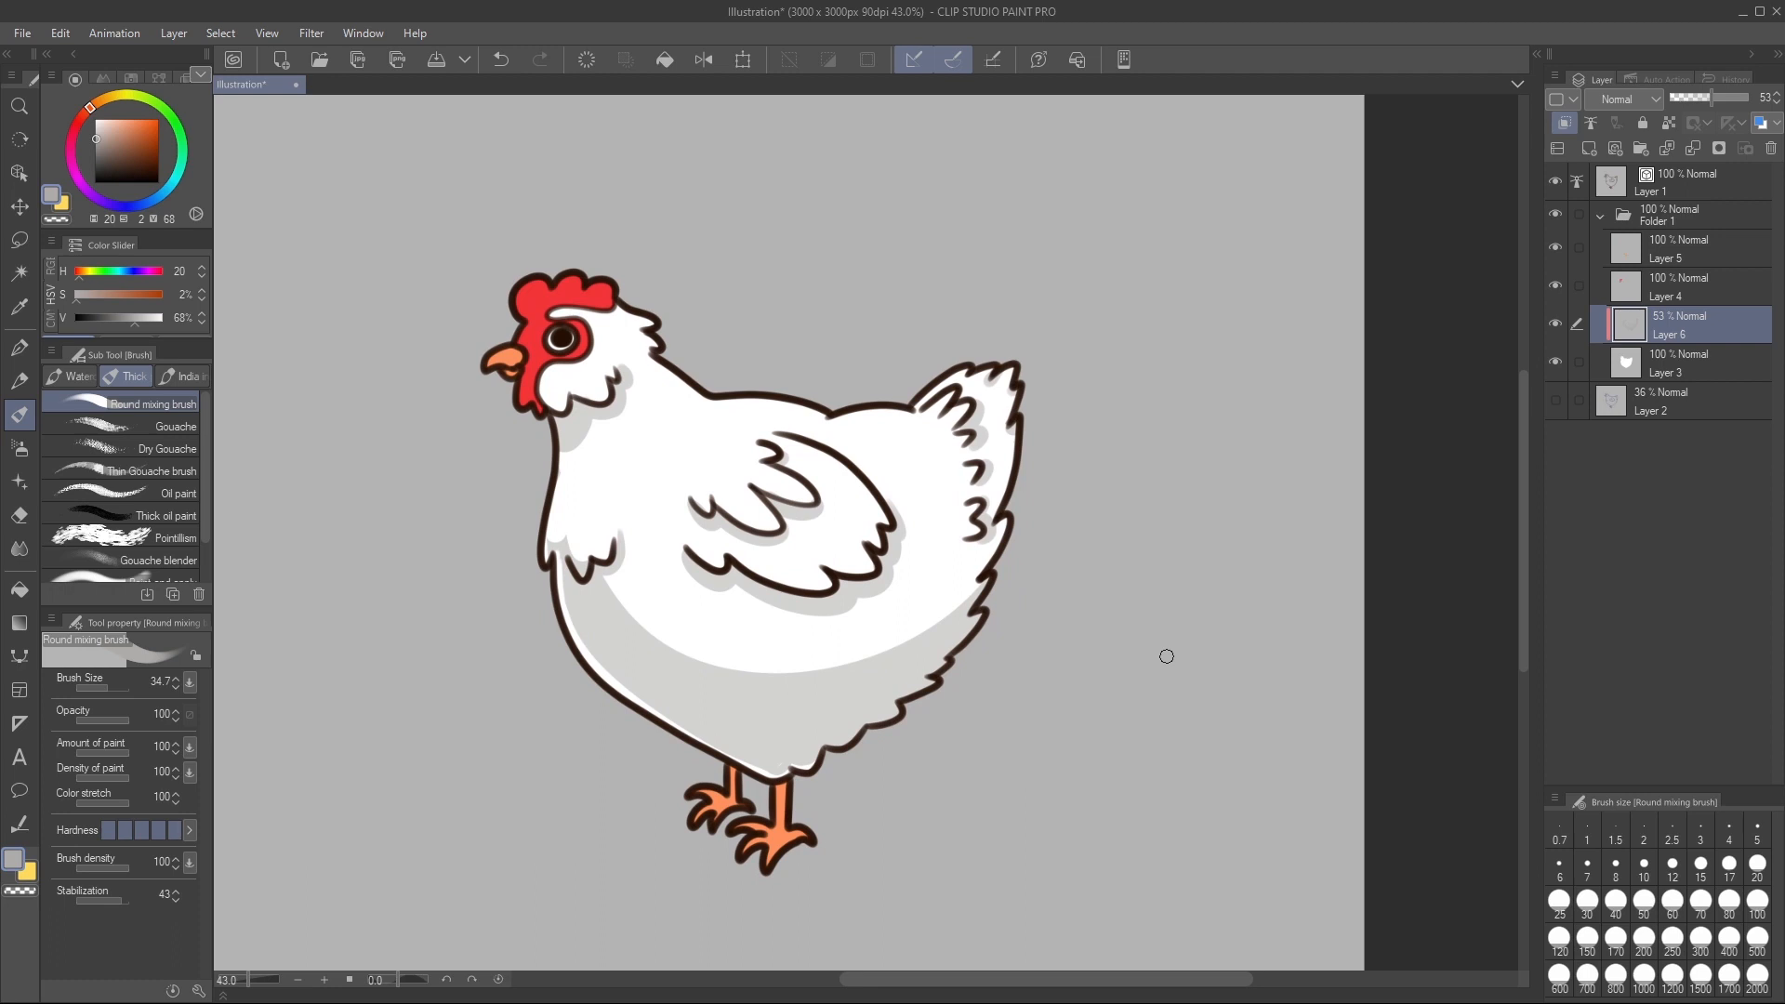
scroll(1068, 605, "down", 3)
scroll(879, 634, "up", 3)
left_click_drag(1132, 594, 1085, 613)
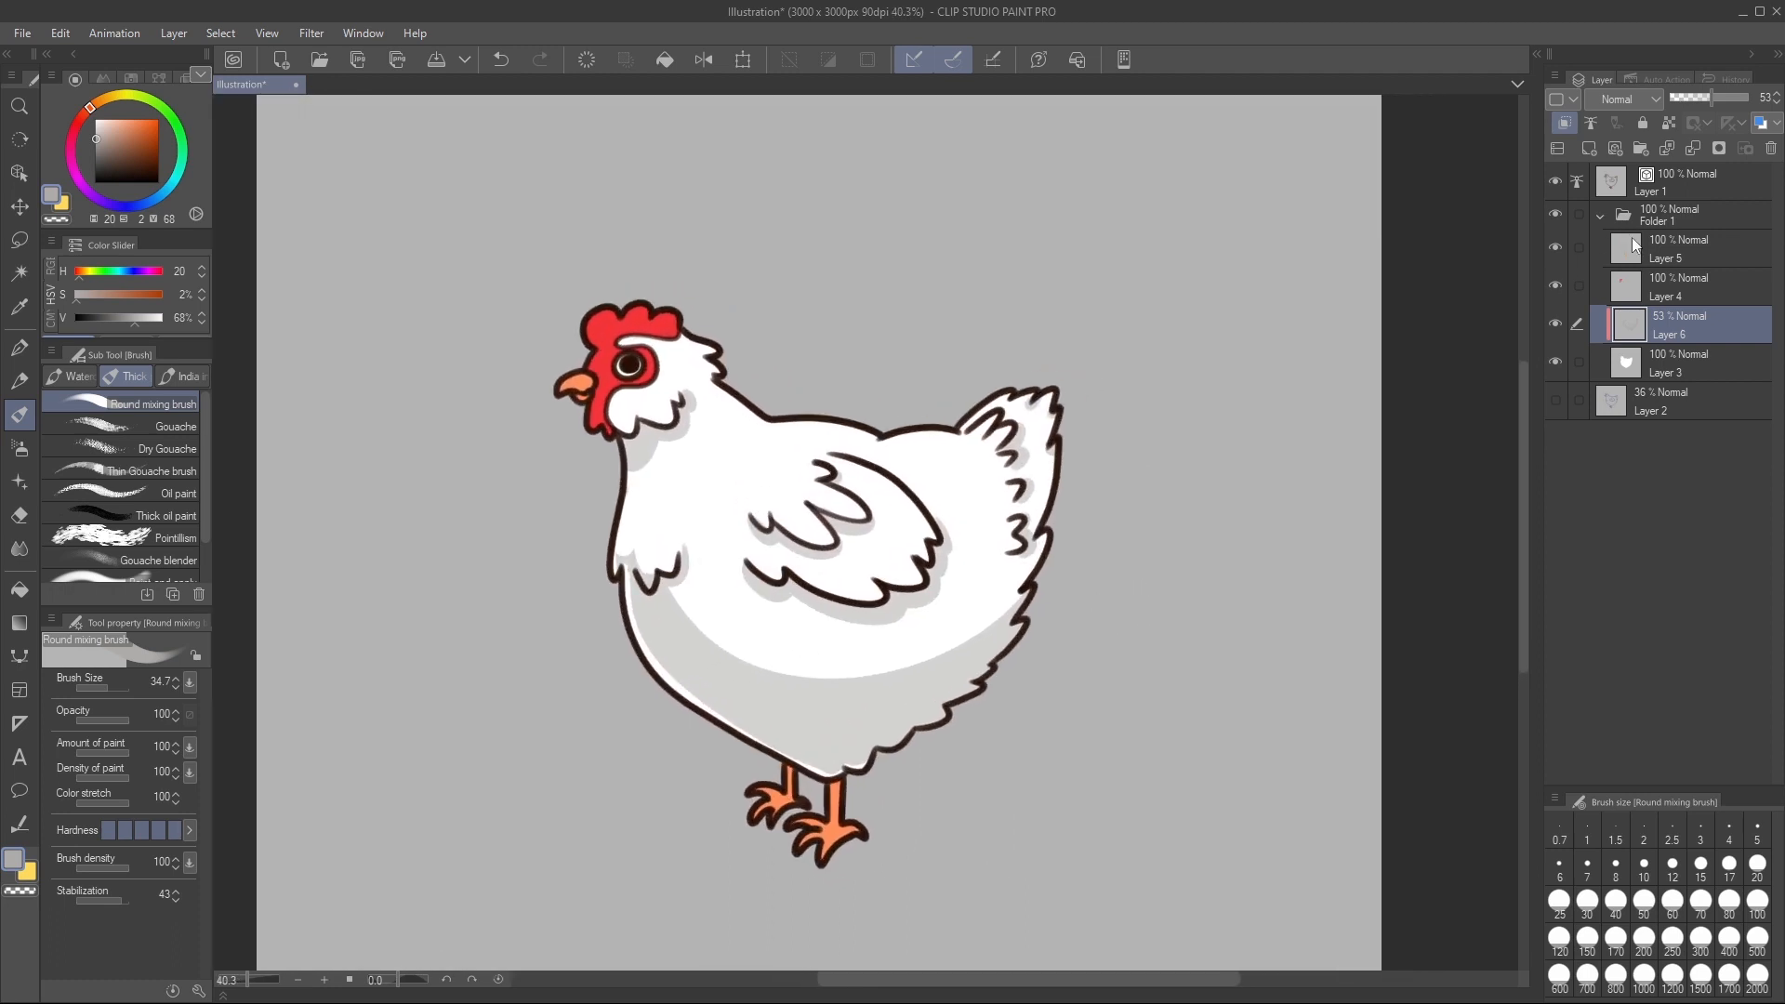
left_click(1678, 288)
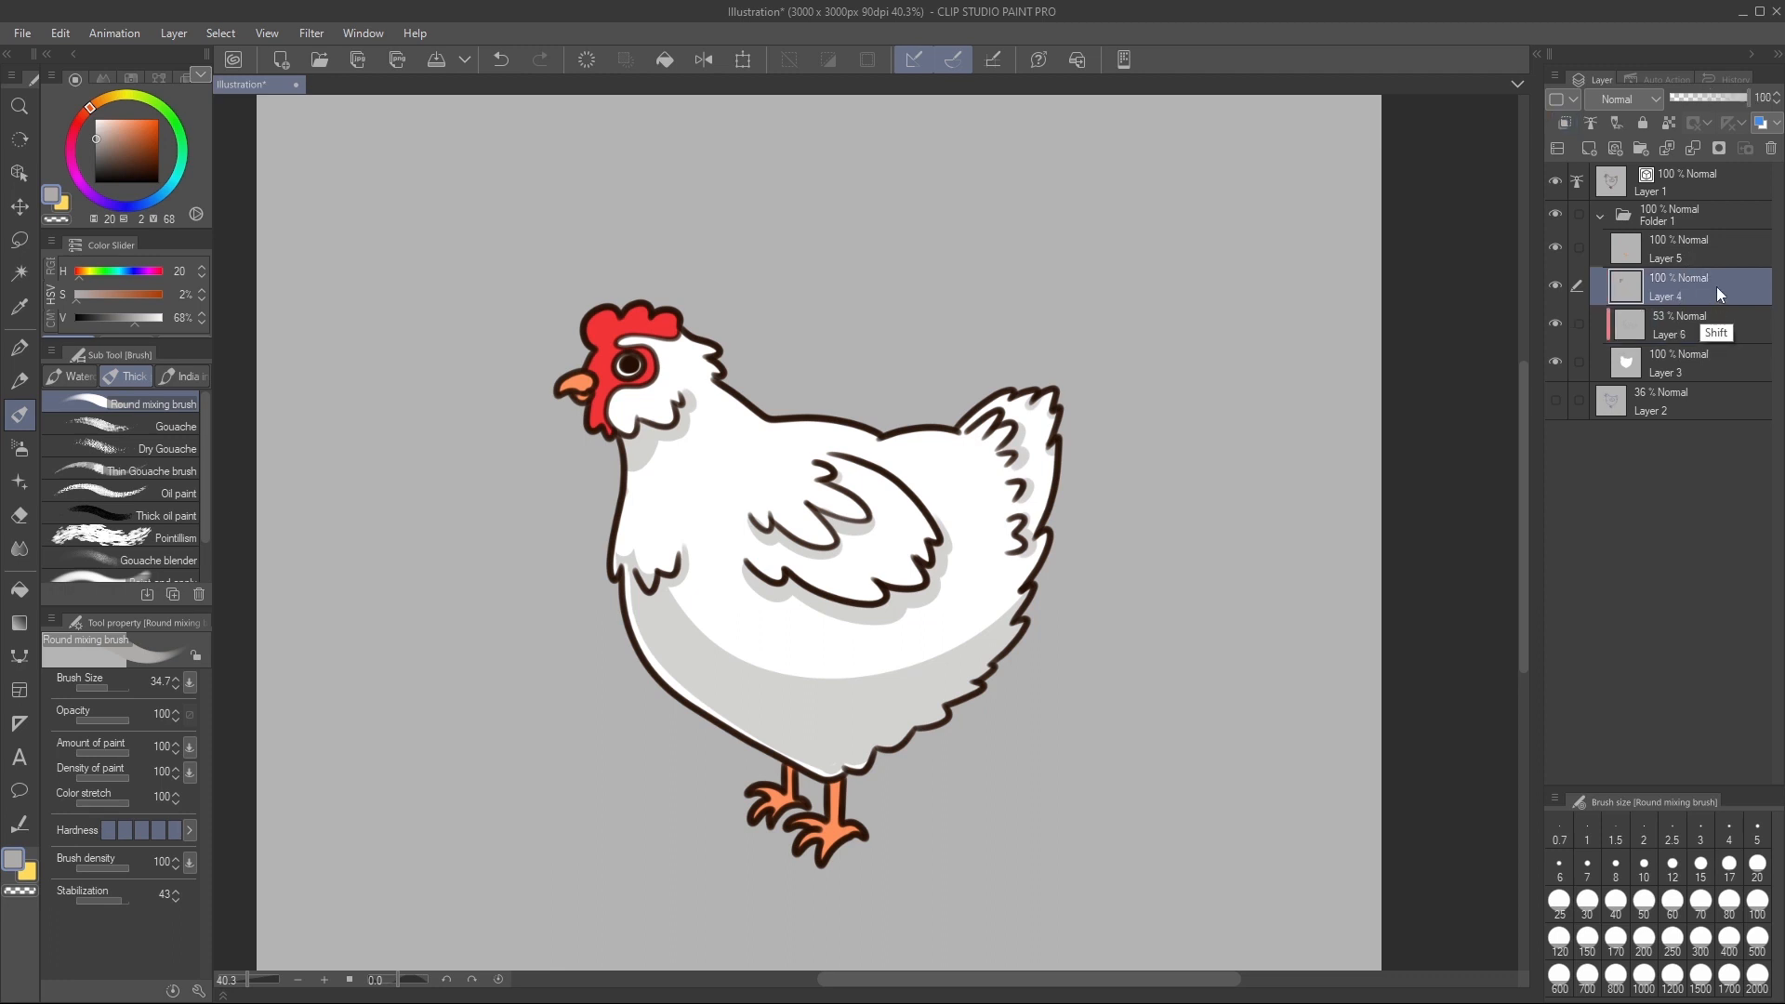
key("ctrl+shift+n")
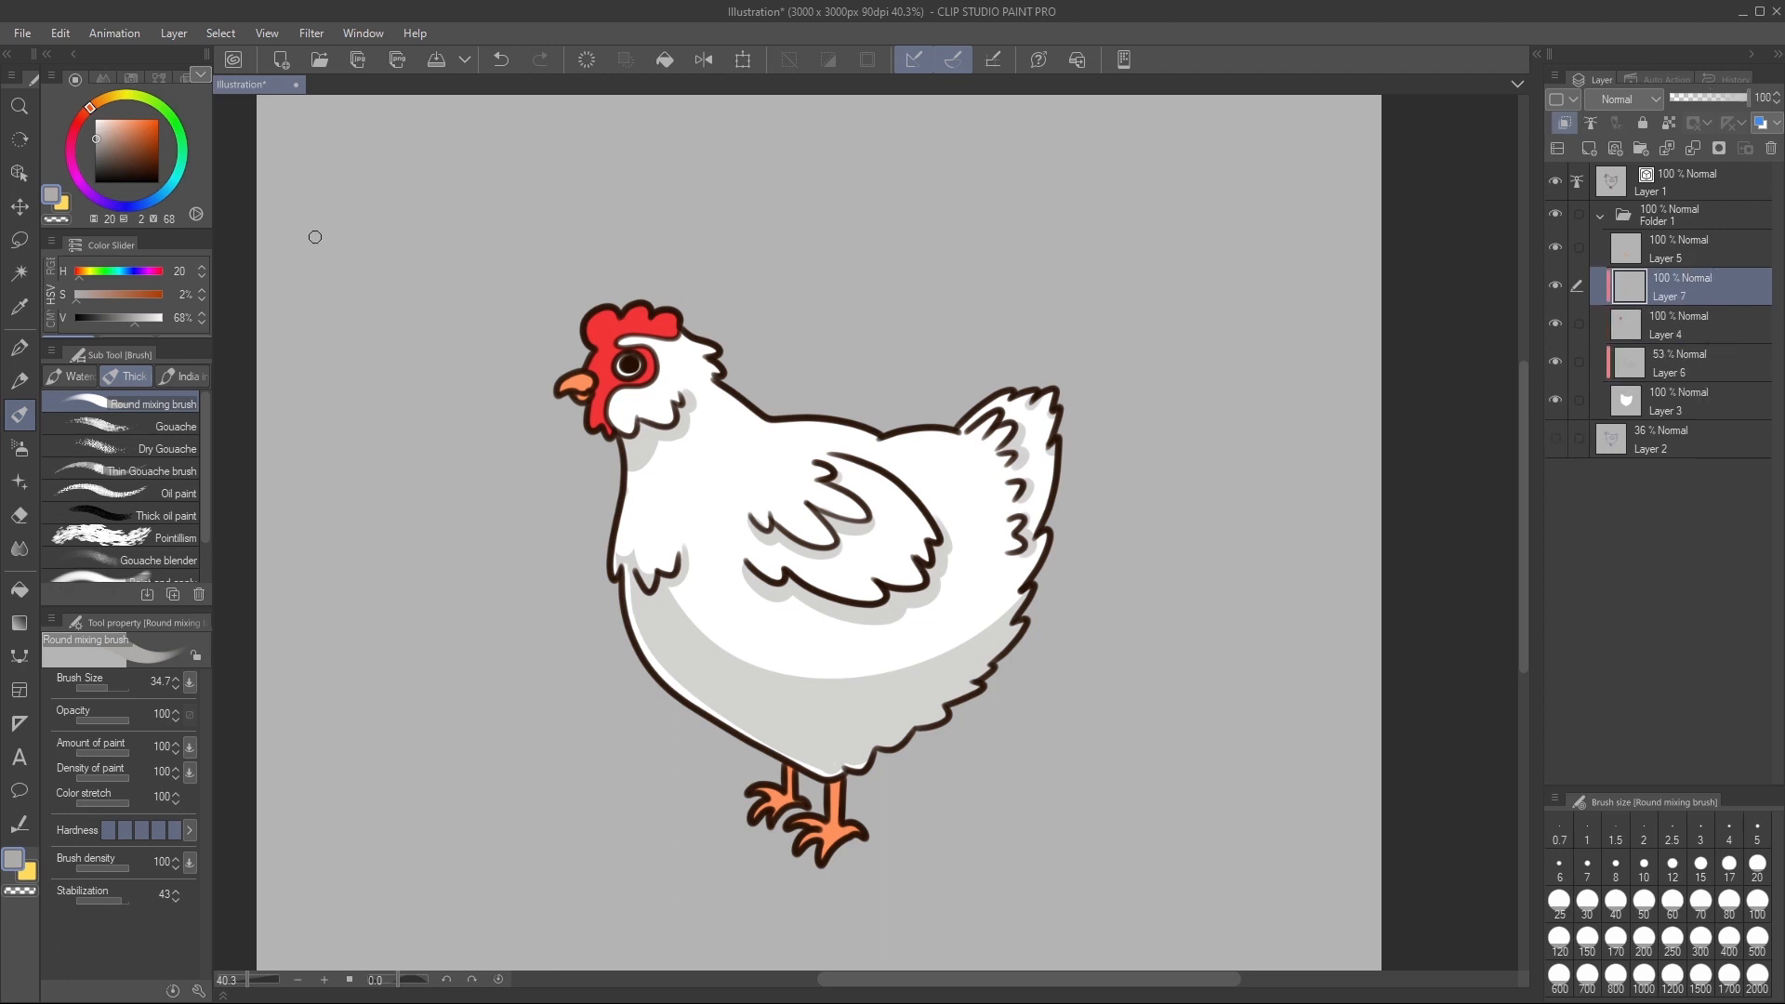
Sample the comb's red and darken it to 90% saturation and 81% brightness for the Round mixing brush
key("i")
left_click(610, 327)
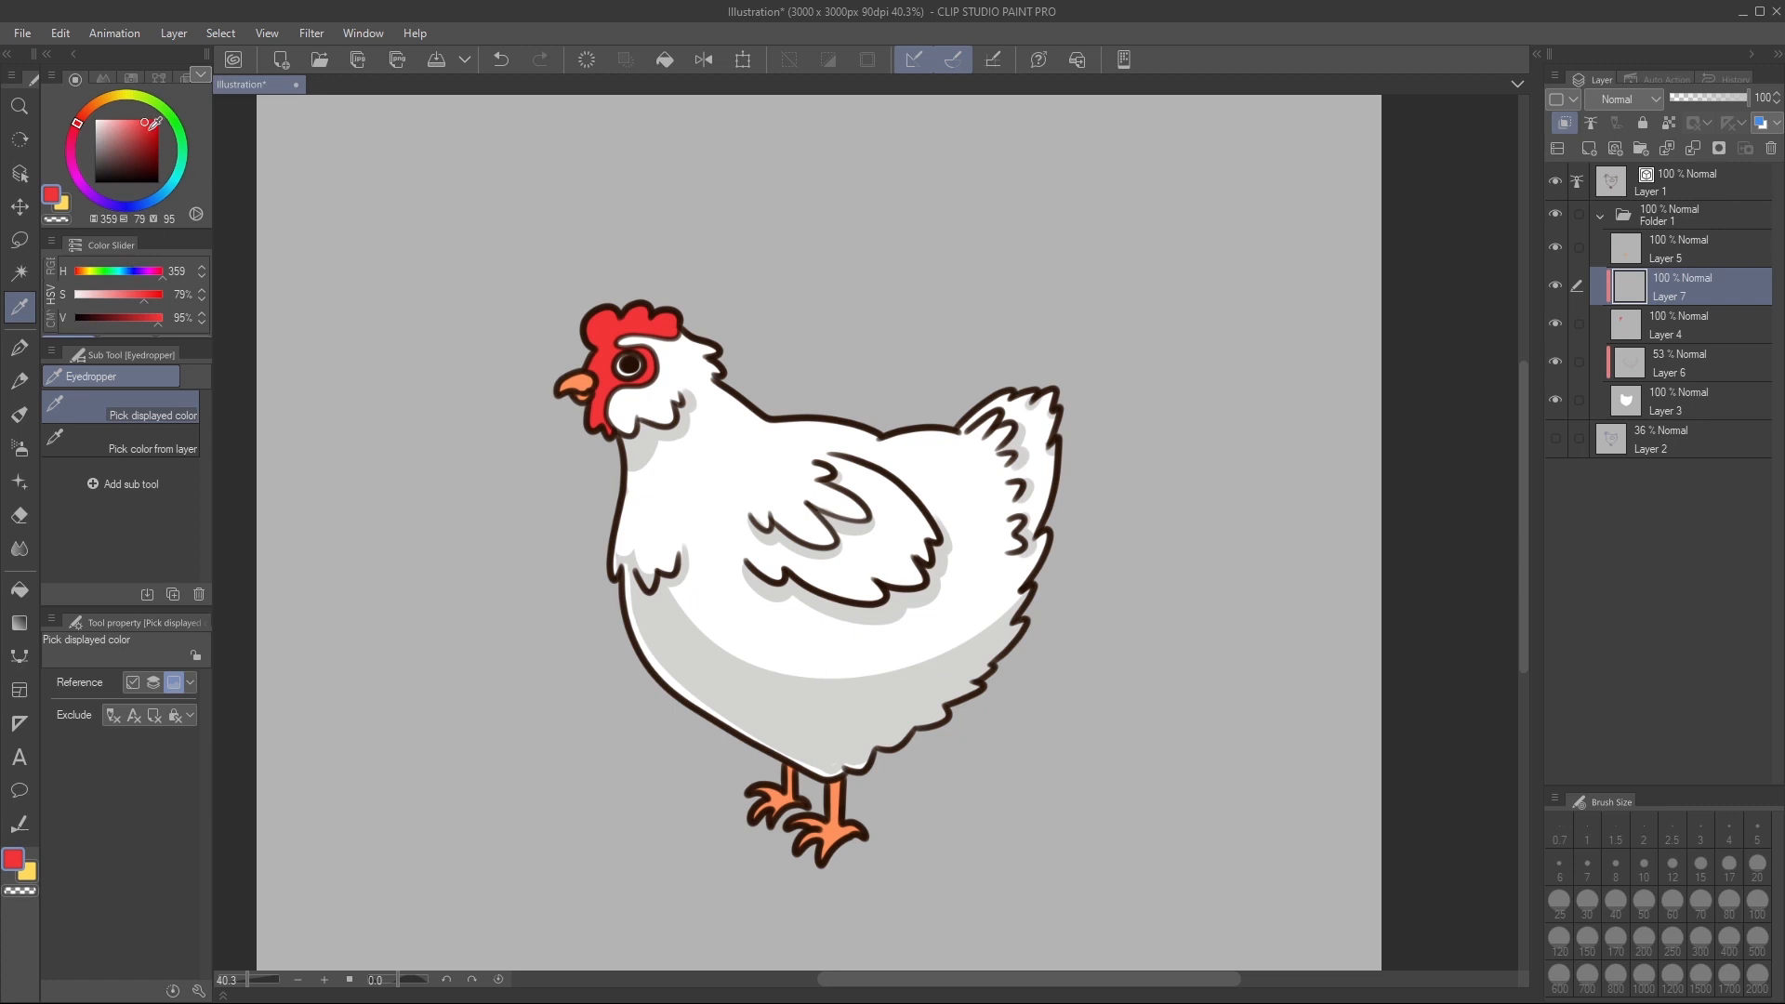
left_click(154, 125)
key("b")
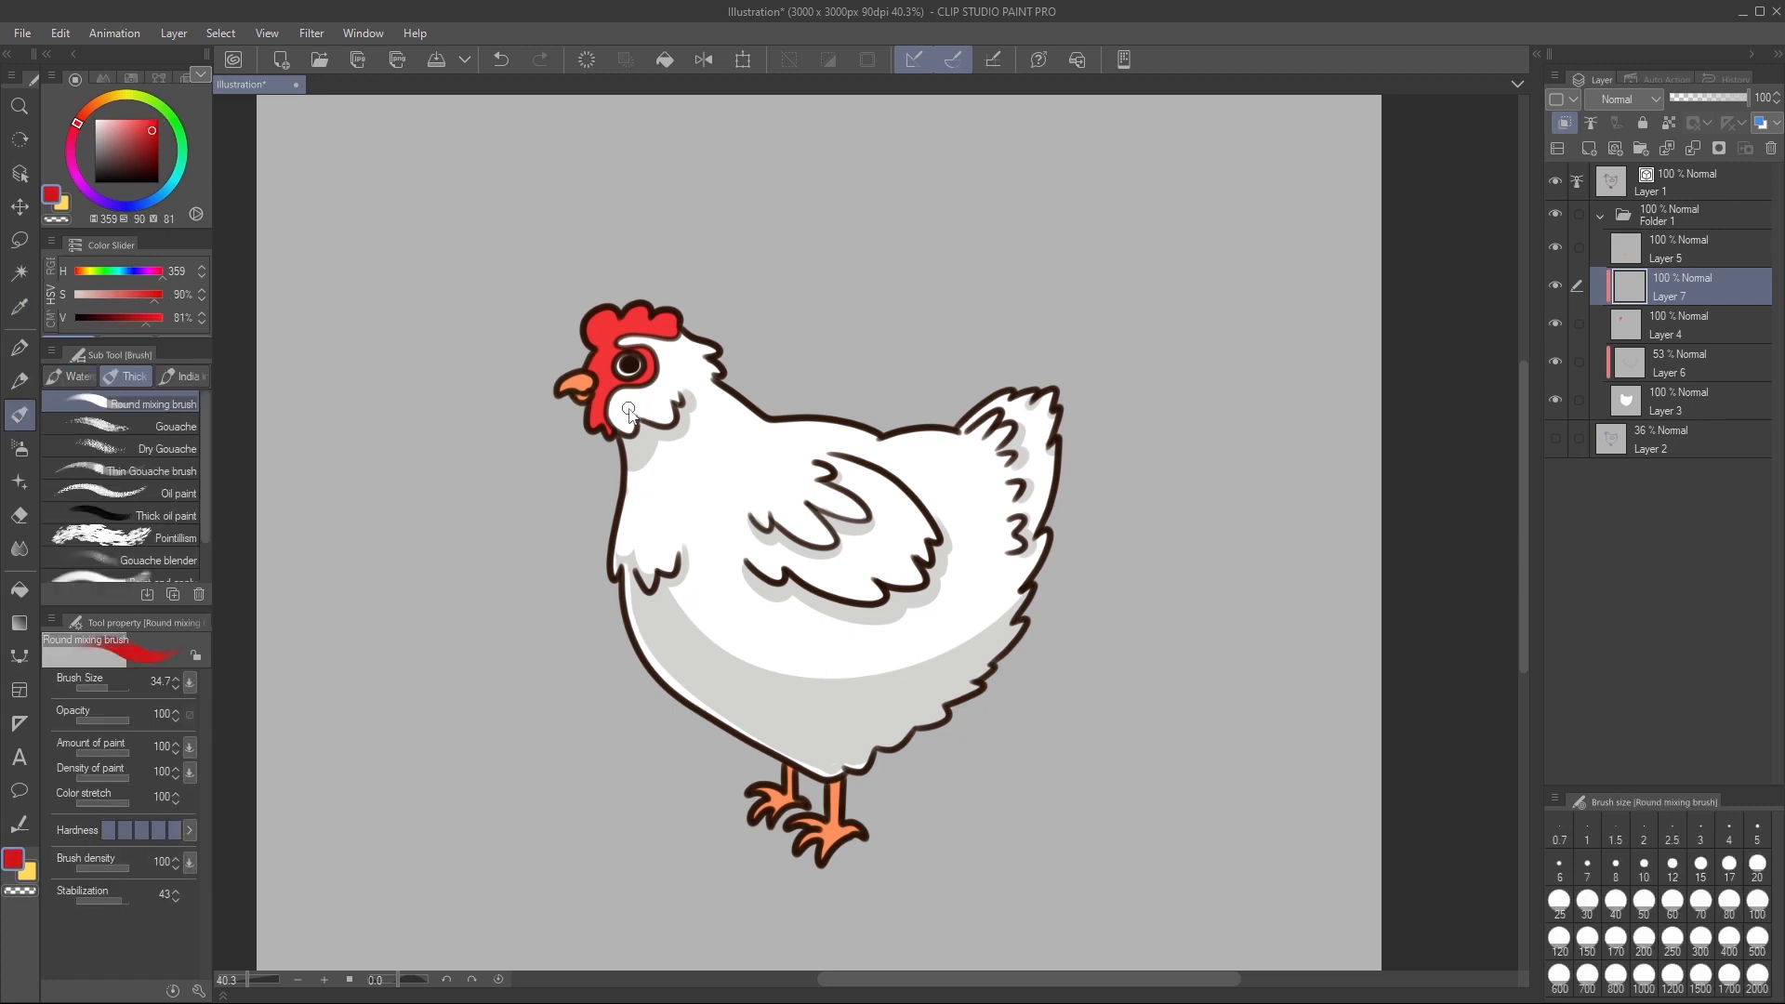
mouse_move(606, 381)
left_mouse_down()
mouse_move(650, 386)
mouse_move(665, 331)
mouse_move(621, 336)
left_mouse_up()
key("bracketleft")
key("bracketleft")
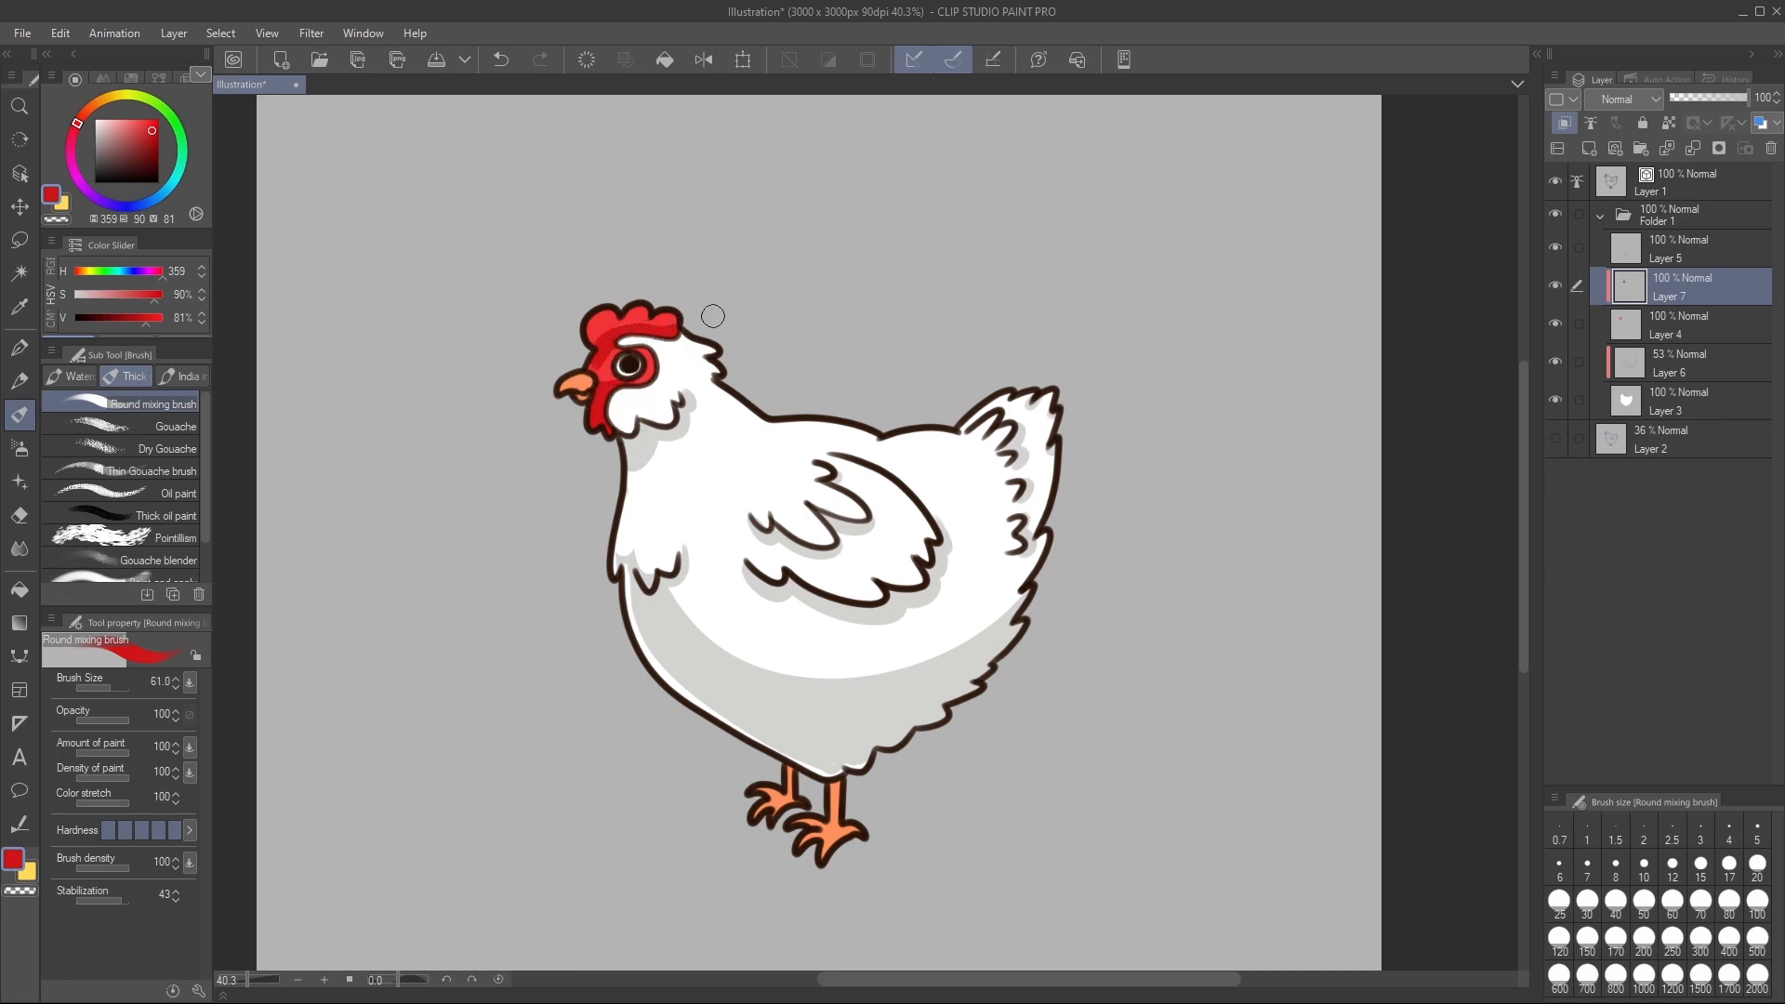
key("ctrl+z")
Paint dark red shadows on the face and wattle and along the lower edge of the comb
left_click_drag(594, 376, 596, 392)
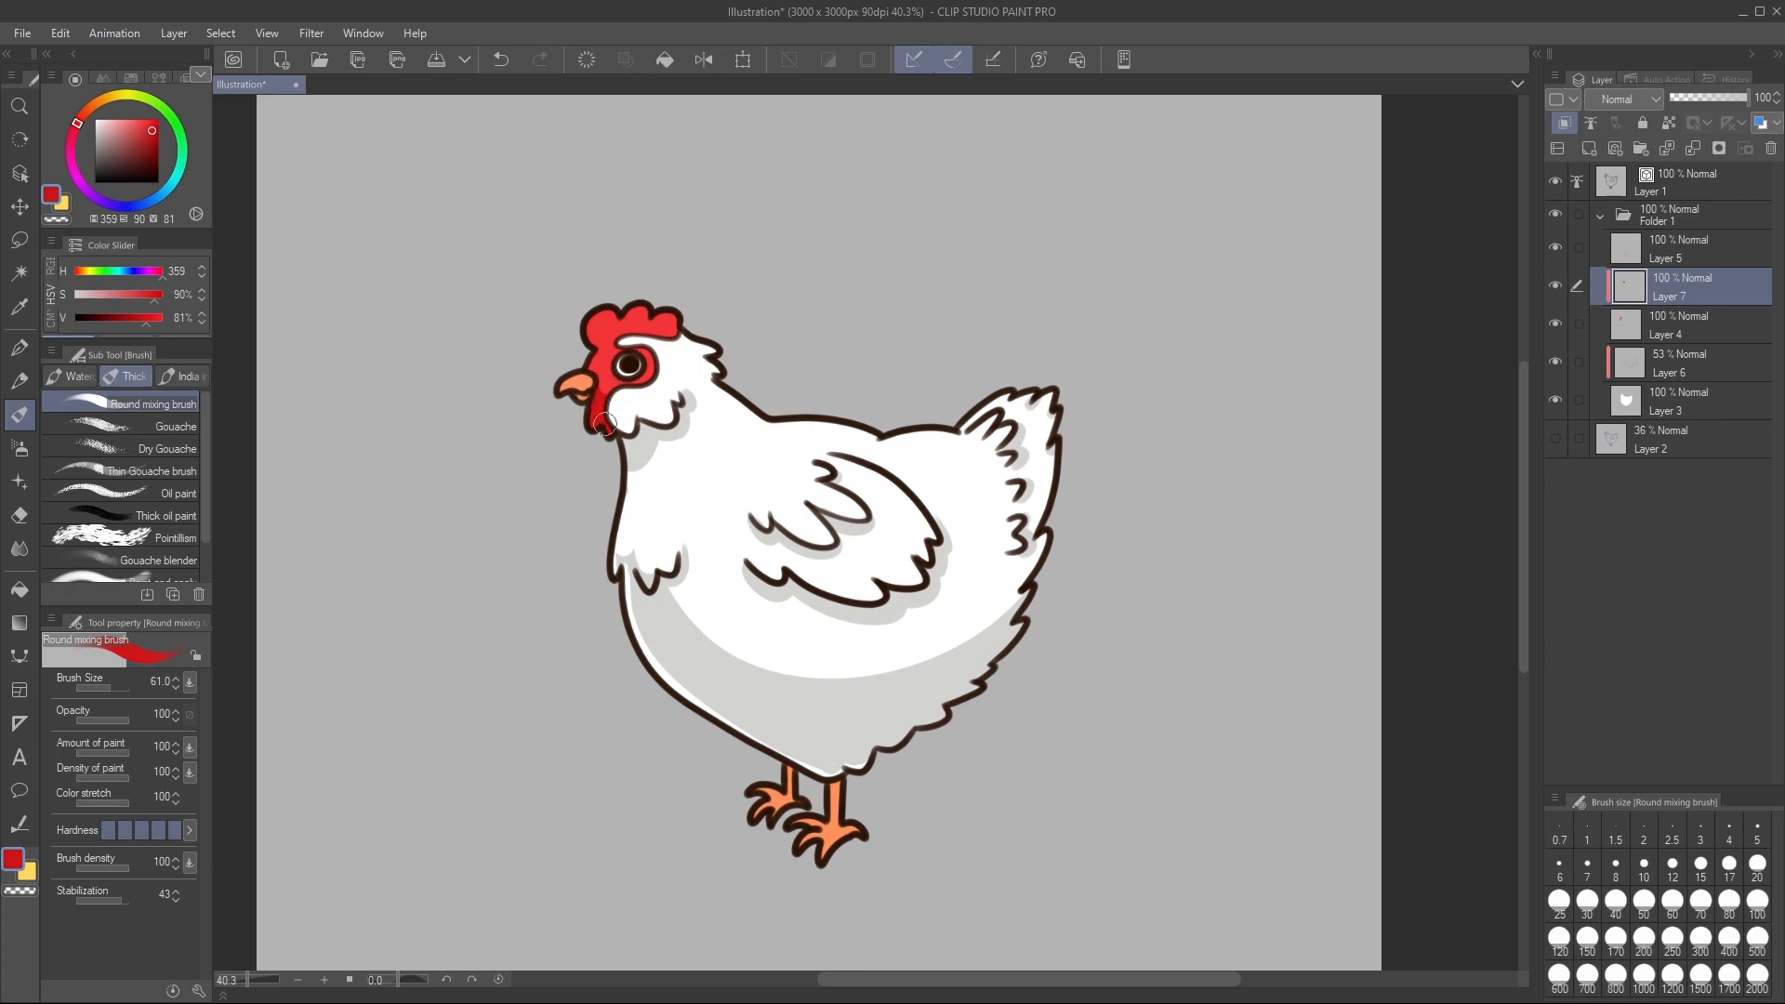
left_click_drag(591, 358, 655, 334)
key("ctrl+z")
left_click_drag(636, 337, 664, 335)
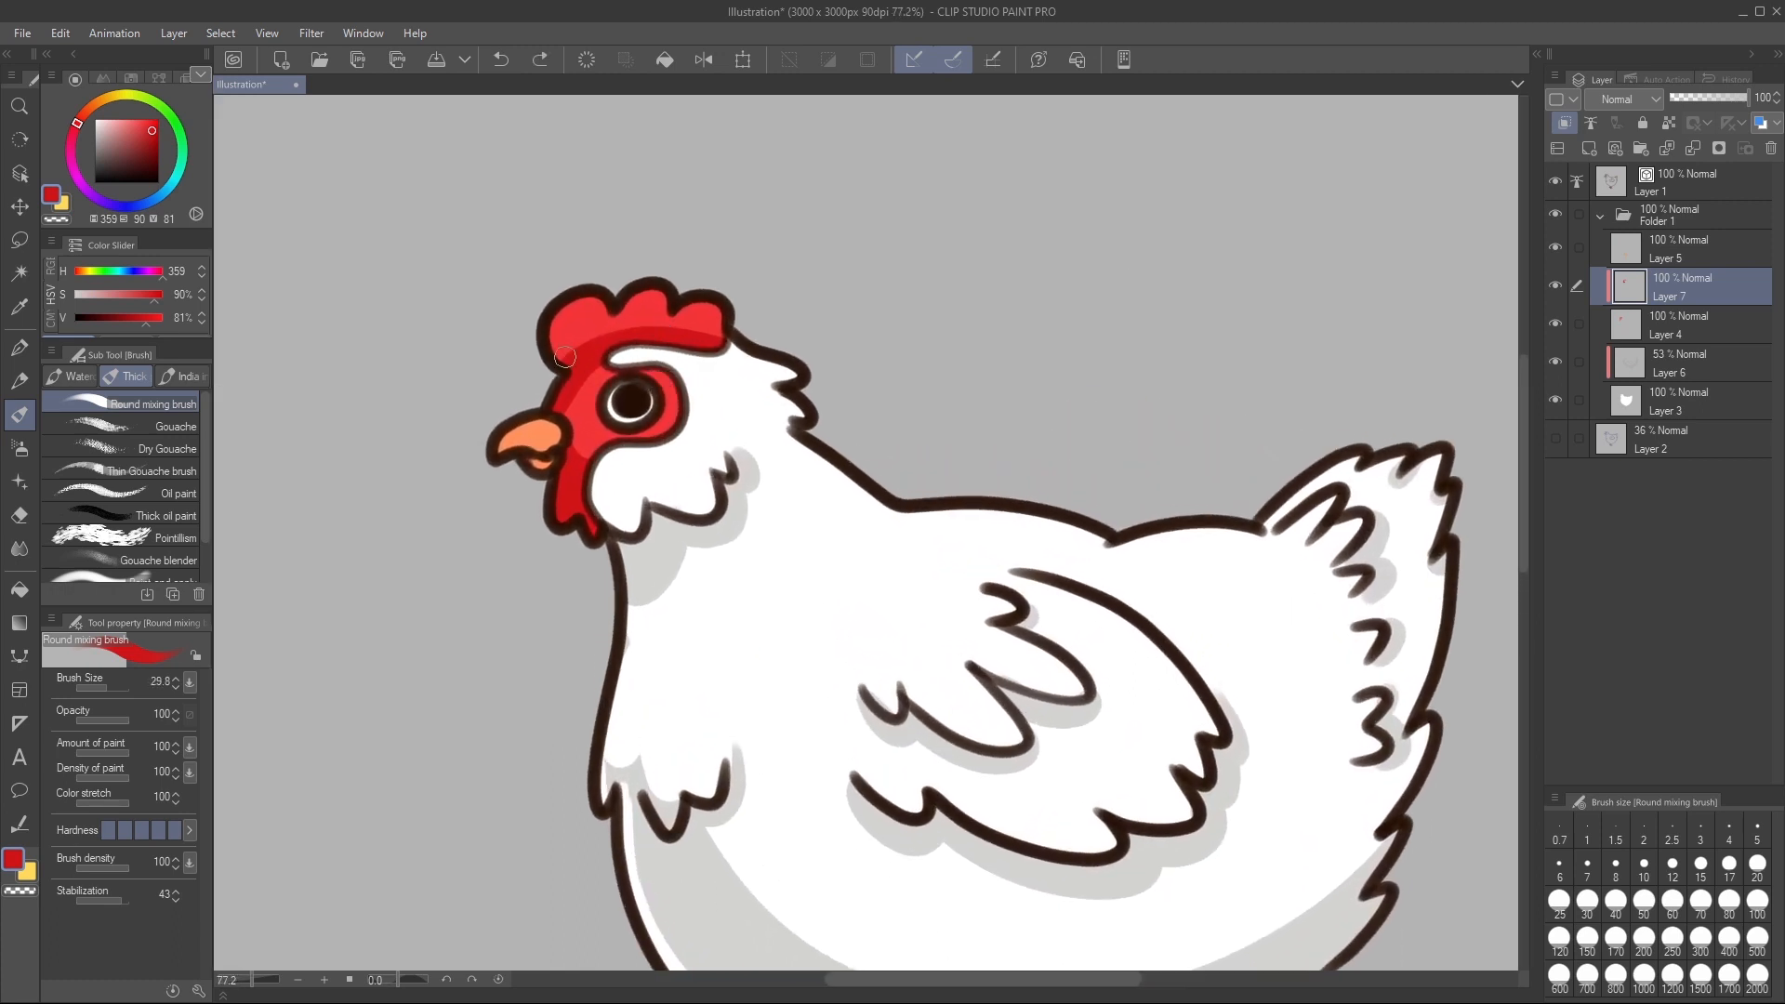
Refine the comb's dark red shadow with a brush of size 29.8, undoing the strokes that miss its shape
left_click_drag(545, 339, 617, 332)
key("ctrl+z")
left_click_drag(547, 344, 634, 330)
key("ctrl+z")
left_click_drag(662, 323, 735, 321)
scroll(976, 427, "down", 3)
left_click_drag(1252, 621, 1068, 561)
scroll(955, 547, "up", 1)
left_click_drag(958, 518, 1018, 564)
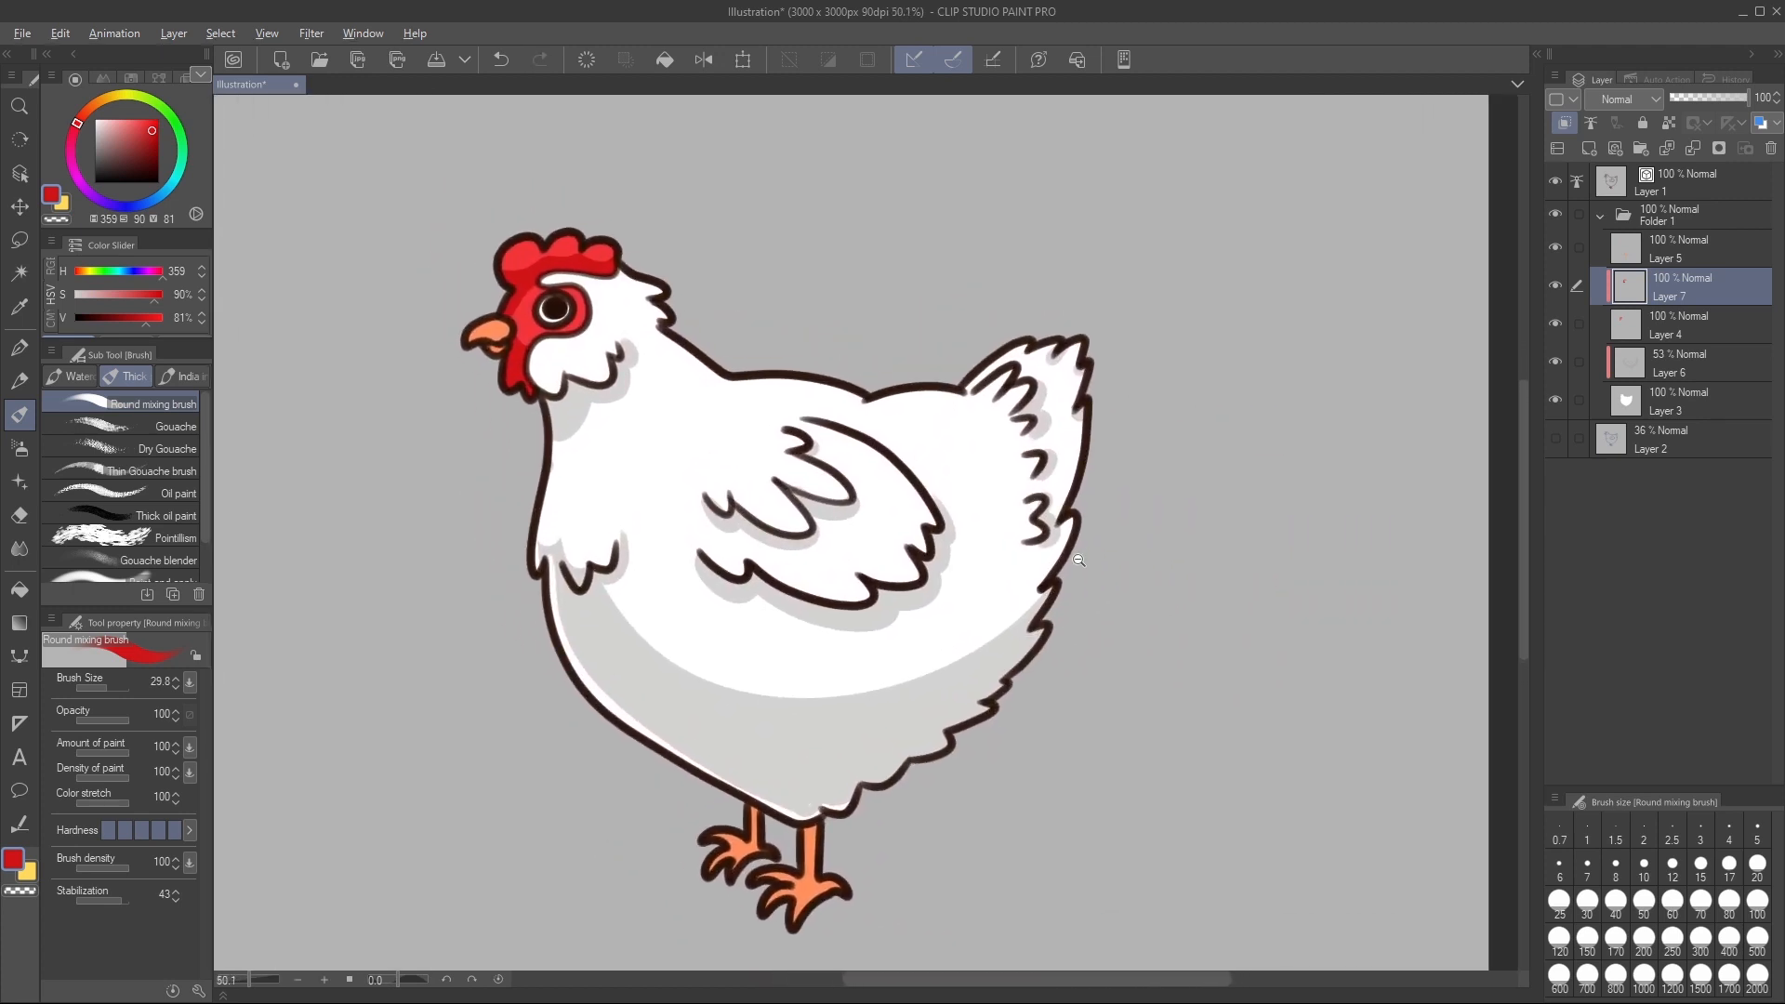
scroll(1069, 590, "down", 1)
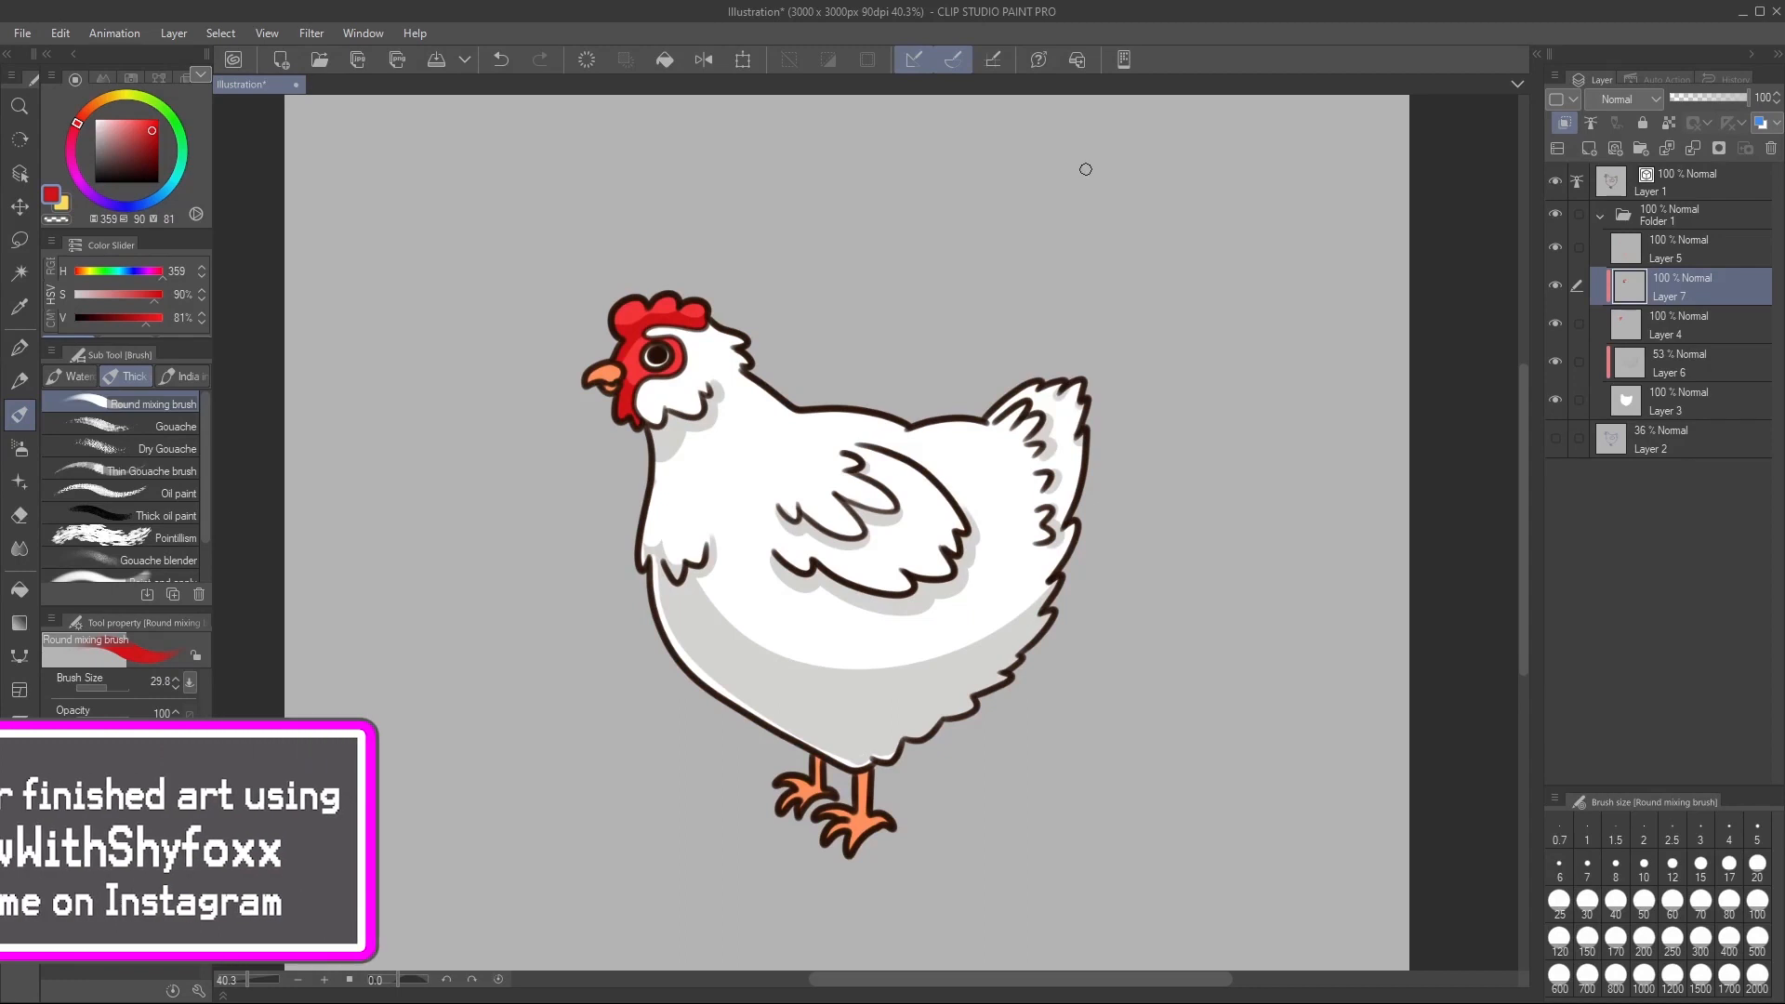
scroll(1080, 193, "down", 2)
scroll(1090, 209, "up", 2)
scroll(1097, 238, "down", 2)
scroll(1138, 438, "up", 1)
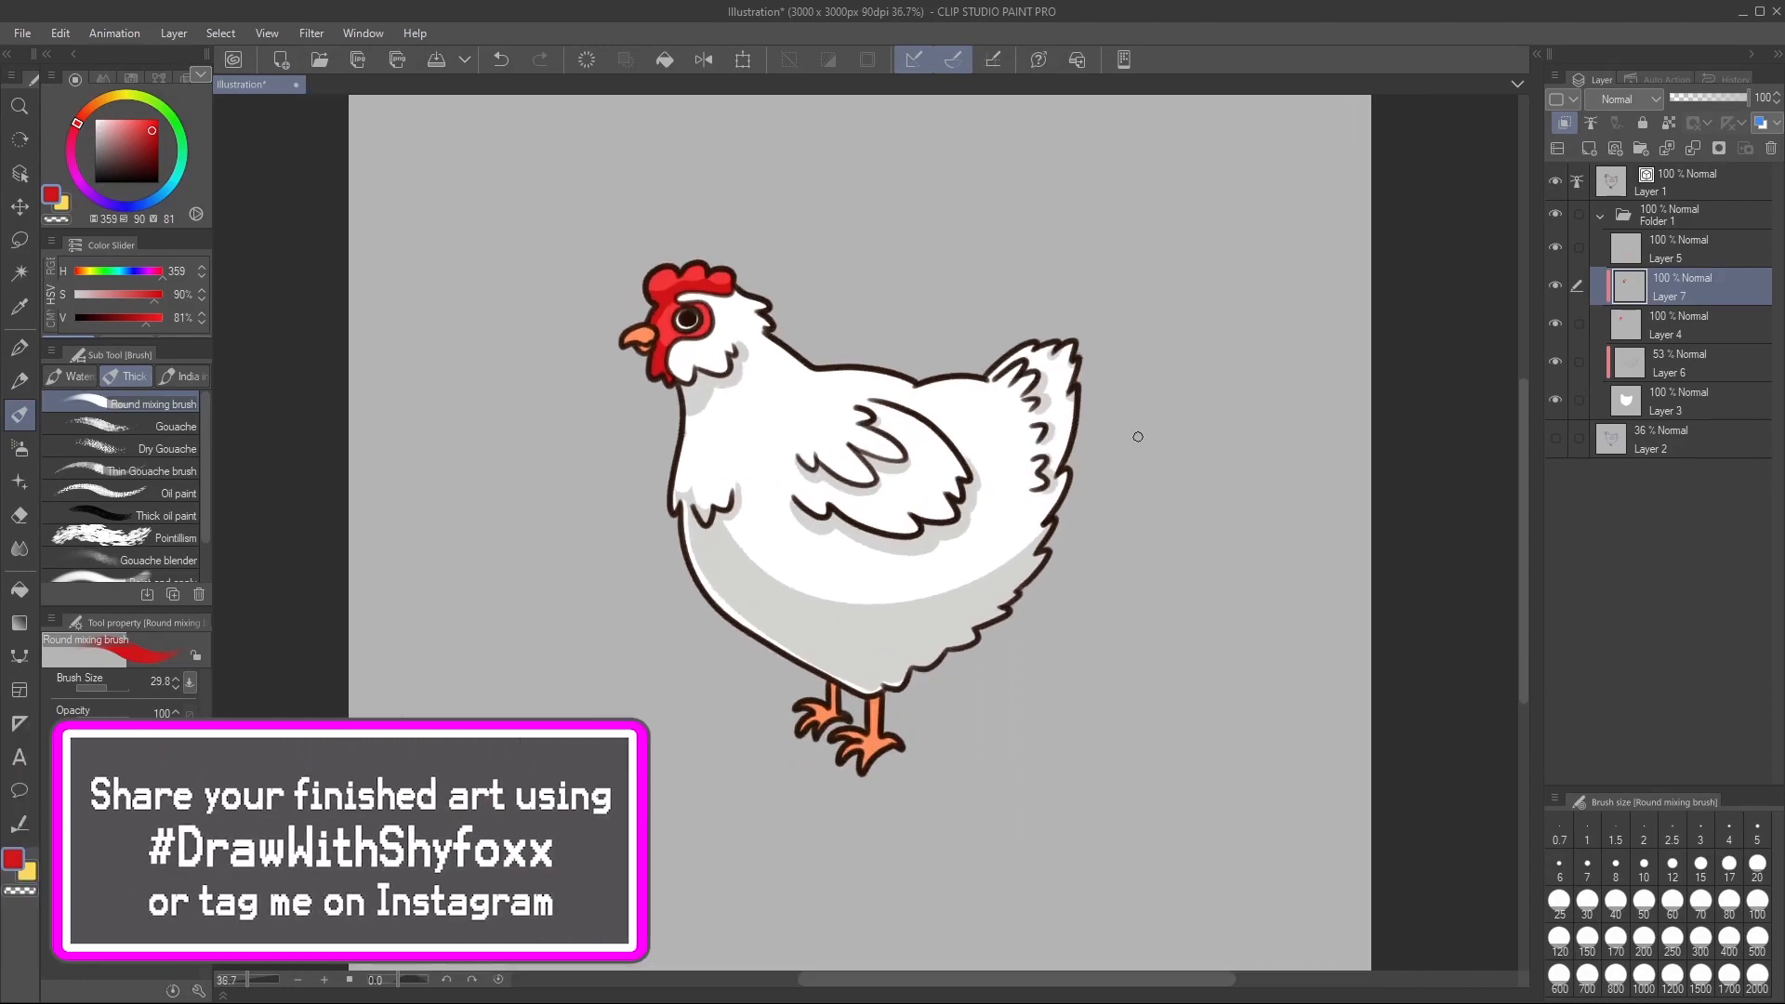
scroll(1056, 425, "up", 1)
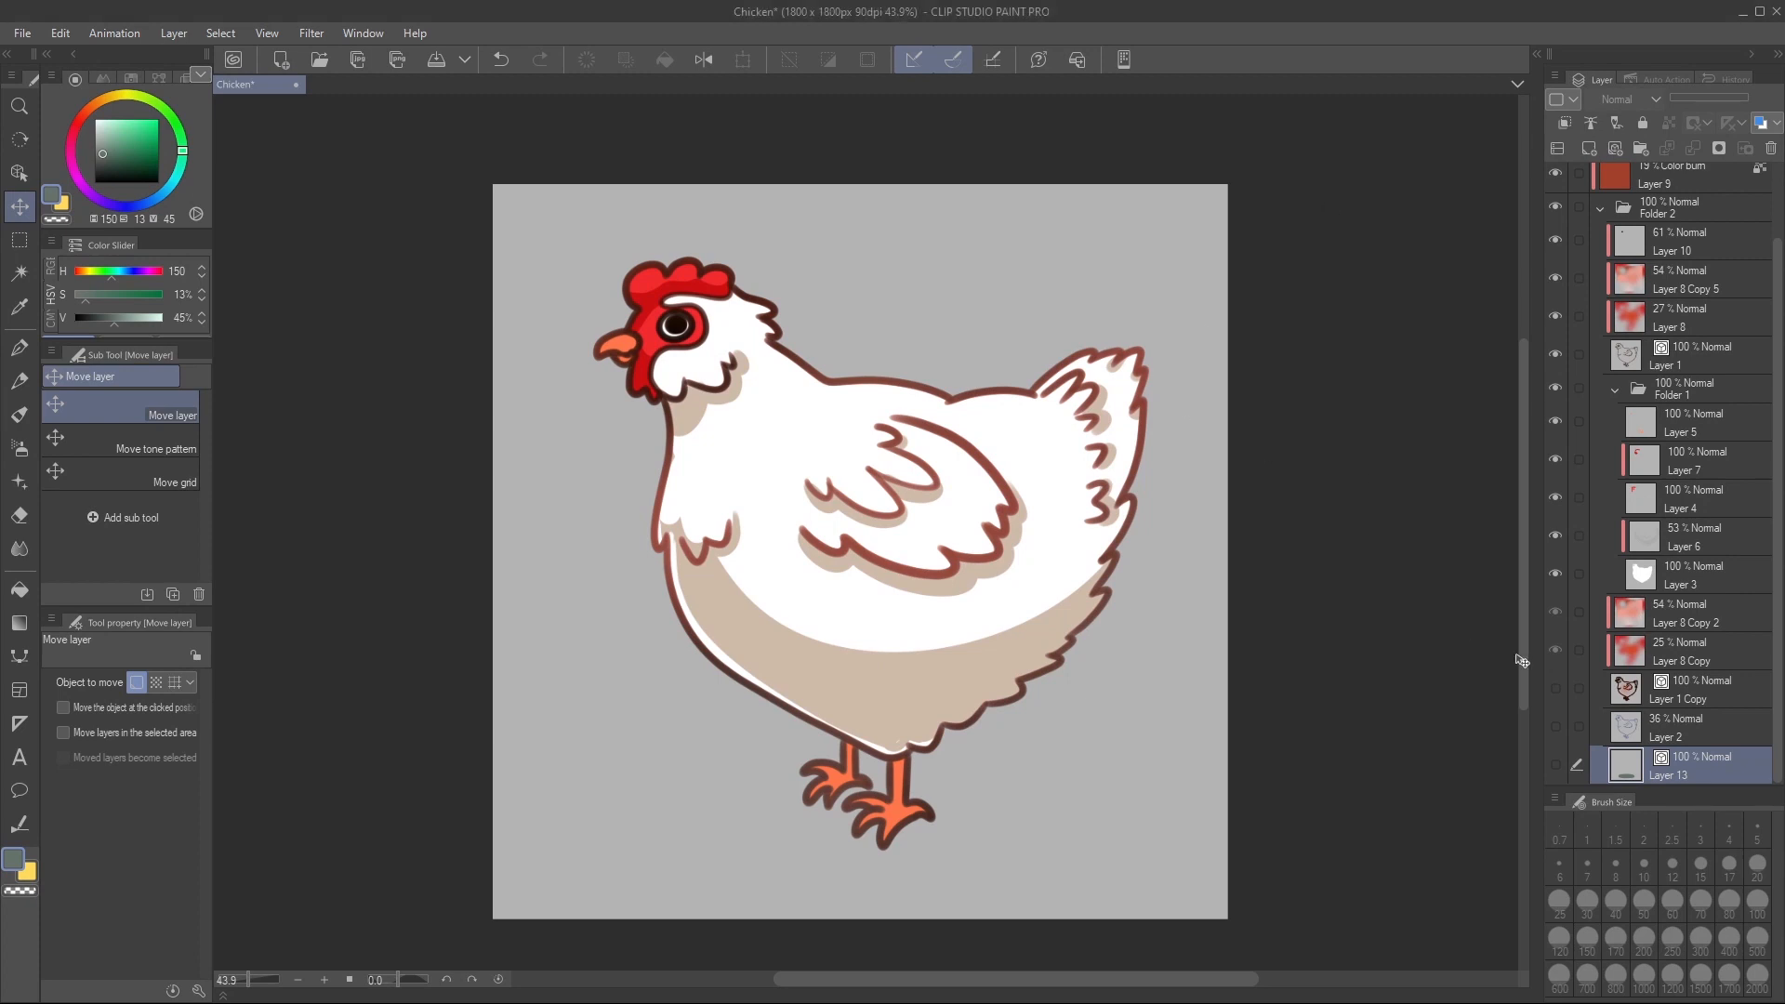
Show the hidden thick outline layers (Layer 1 Copy, Layer 8 Copy and Layer 8 Copy 2), flower and leaf Layers 11 and 12, and ground Layer 13
left_click(1558, 686)
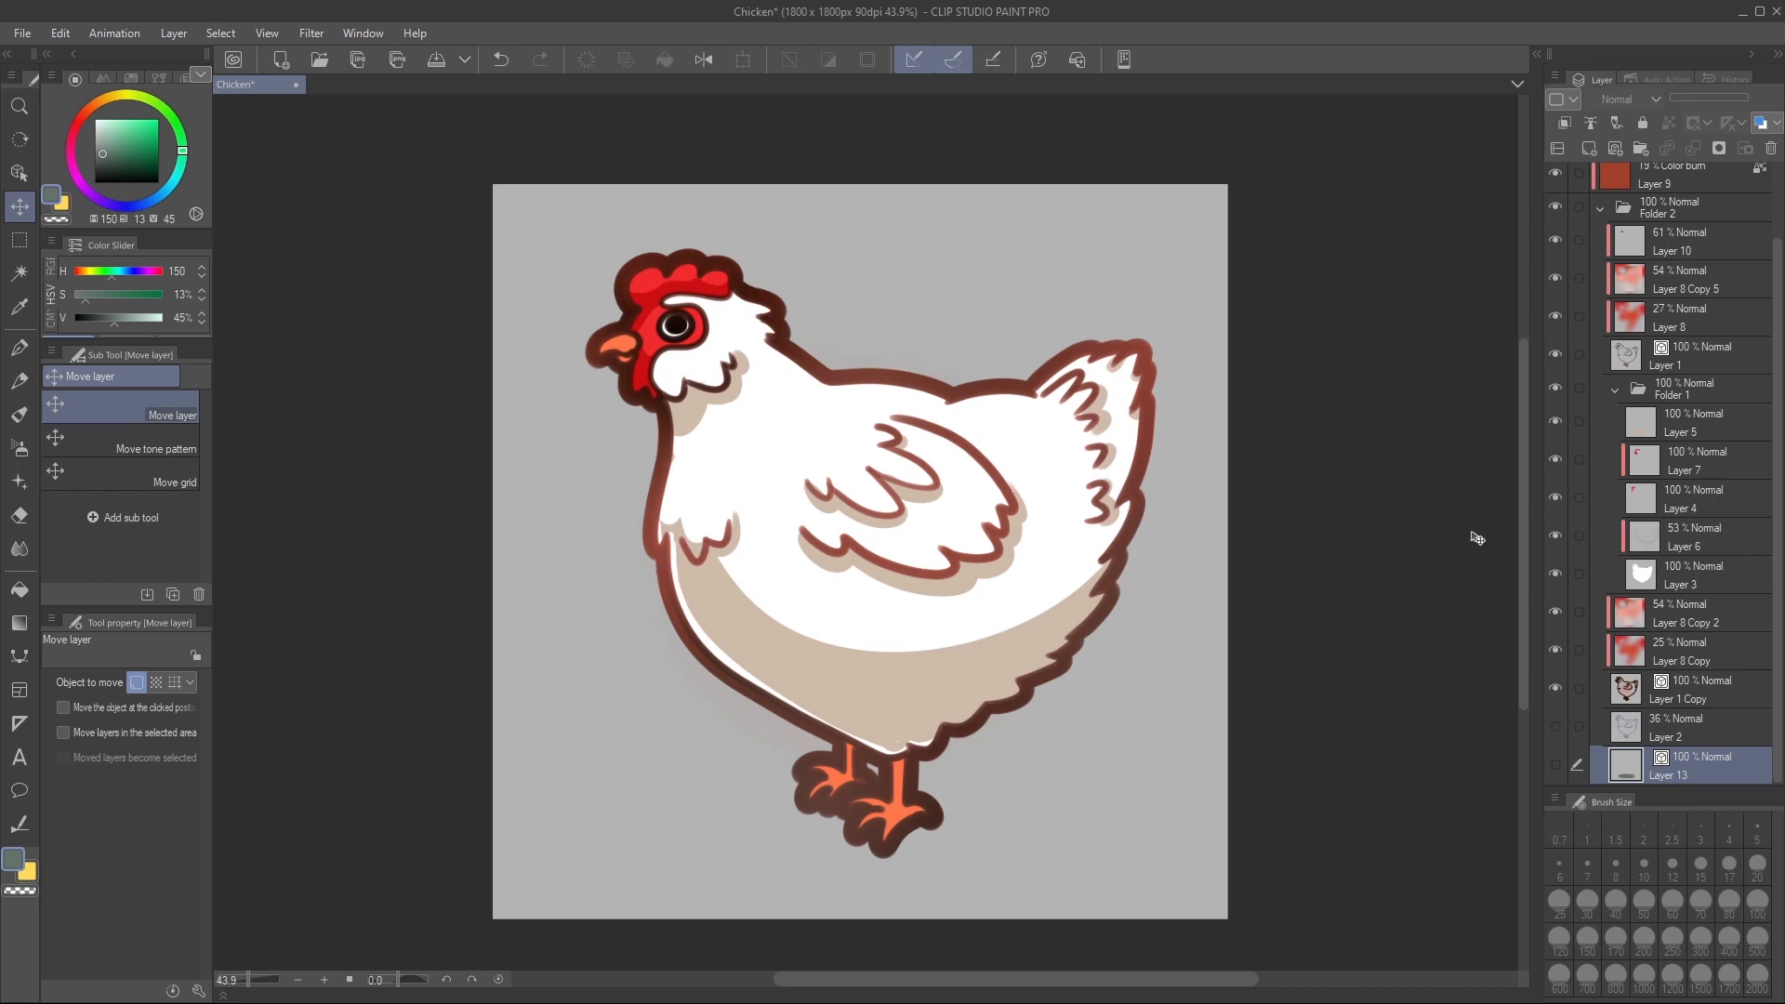
scroll(1665, 674, "up", 2)
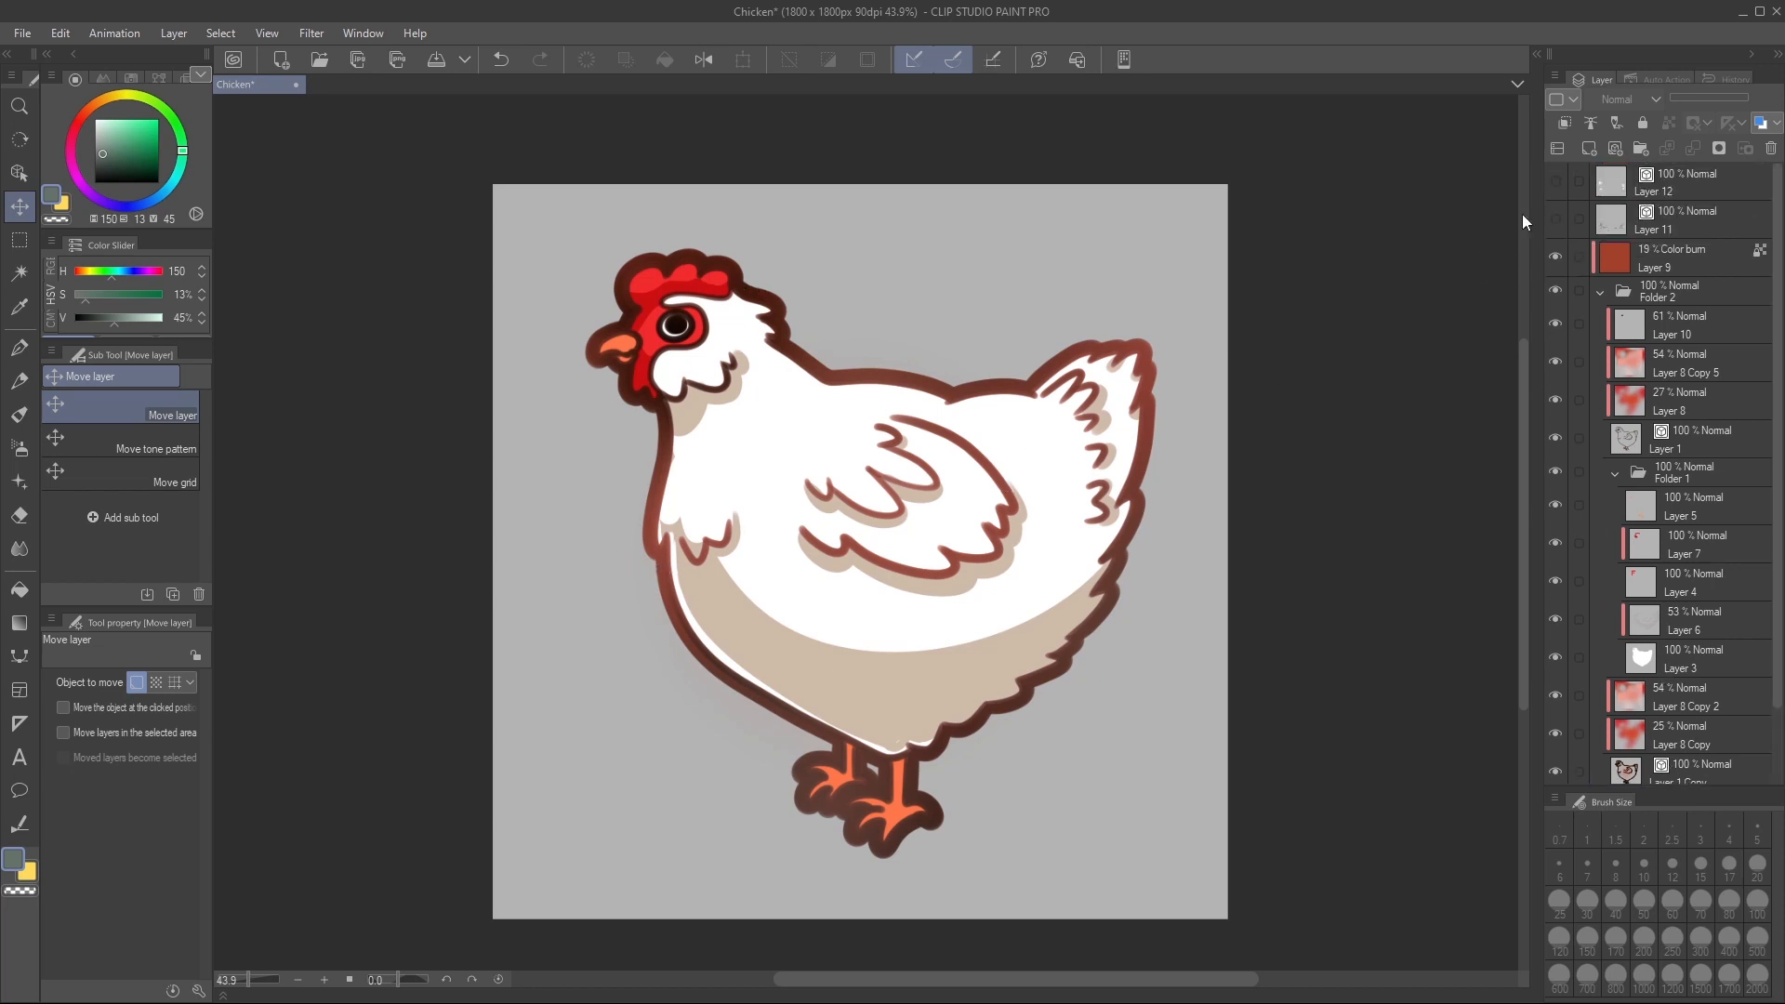
left_click(1557, 218)
left_click(1558, 182)
scroll(1631, 651, "down", 2)
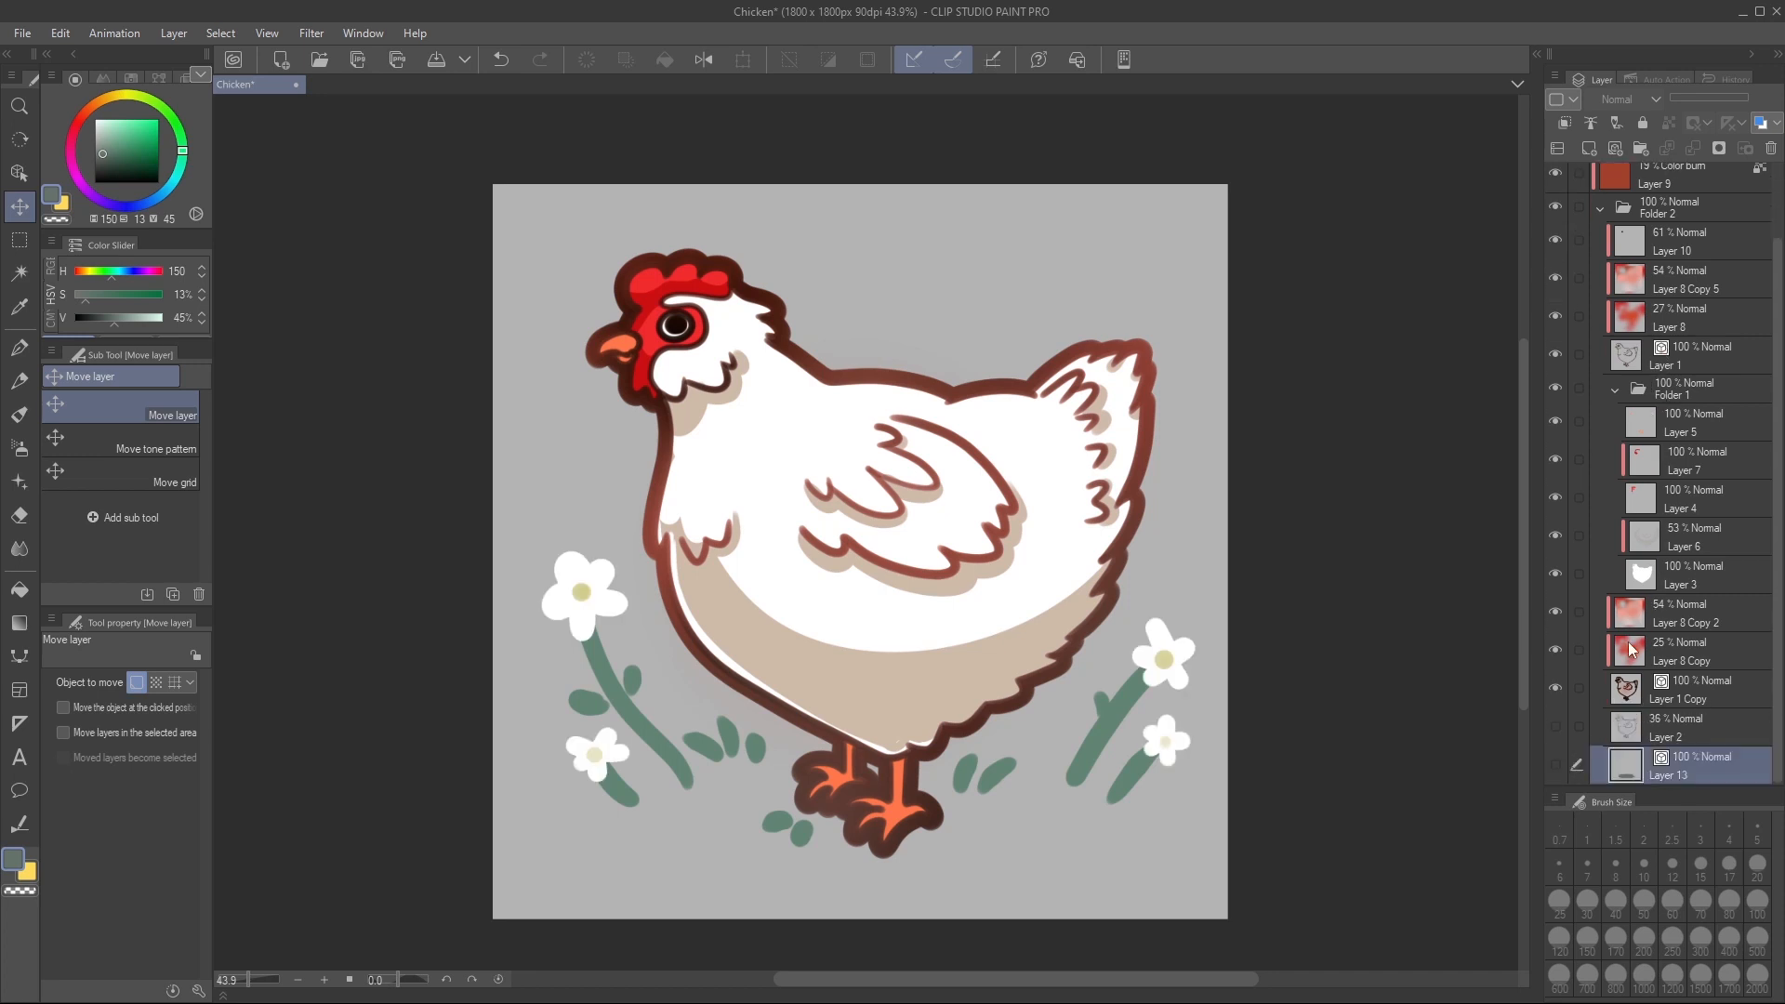
left_click(1557, 762)
scroll(1262, 730, "up", 1)
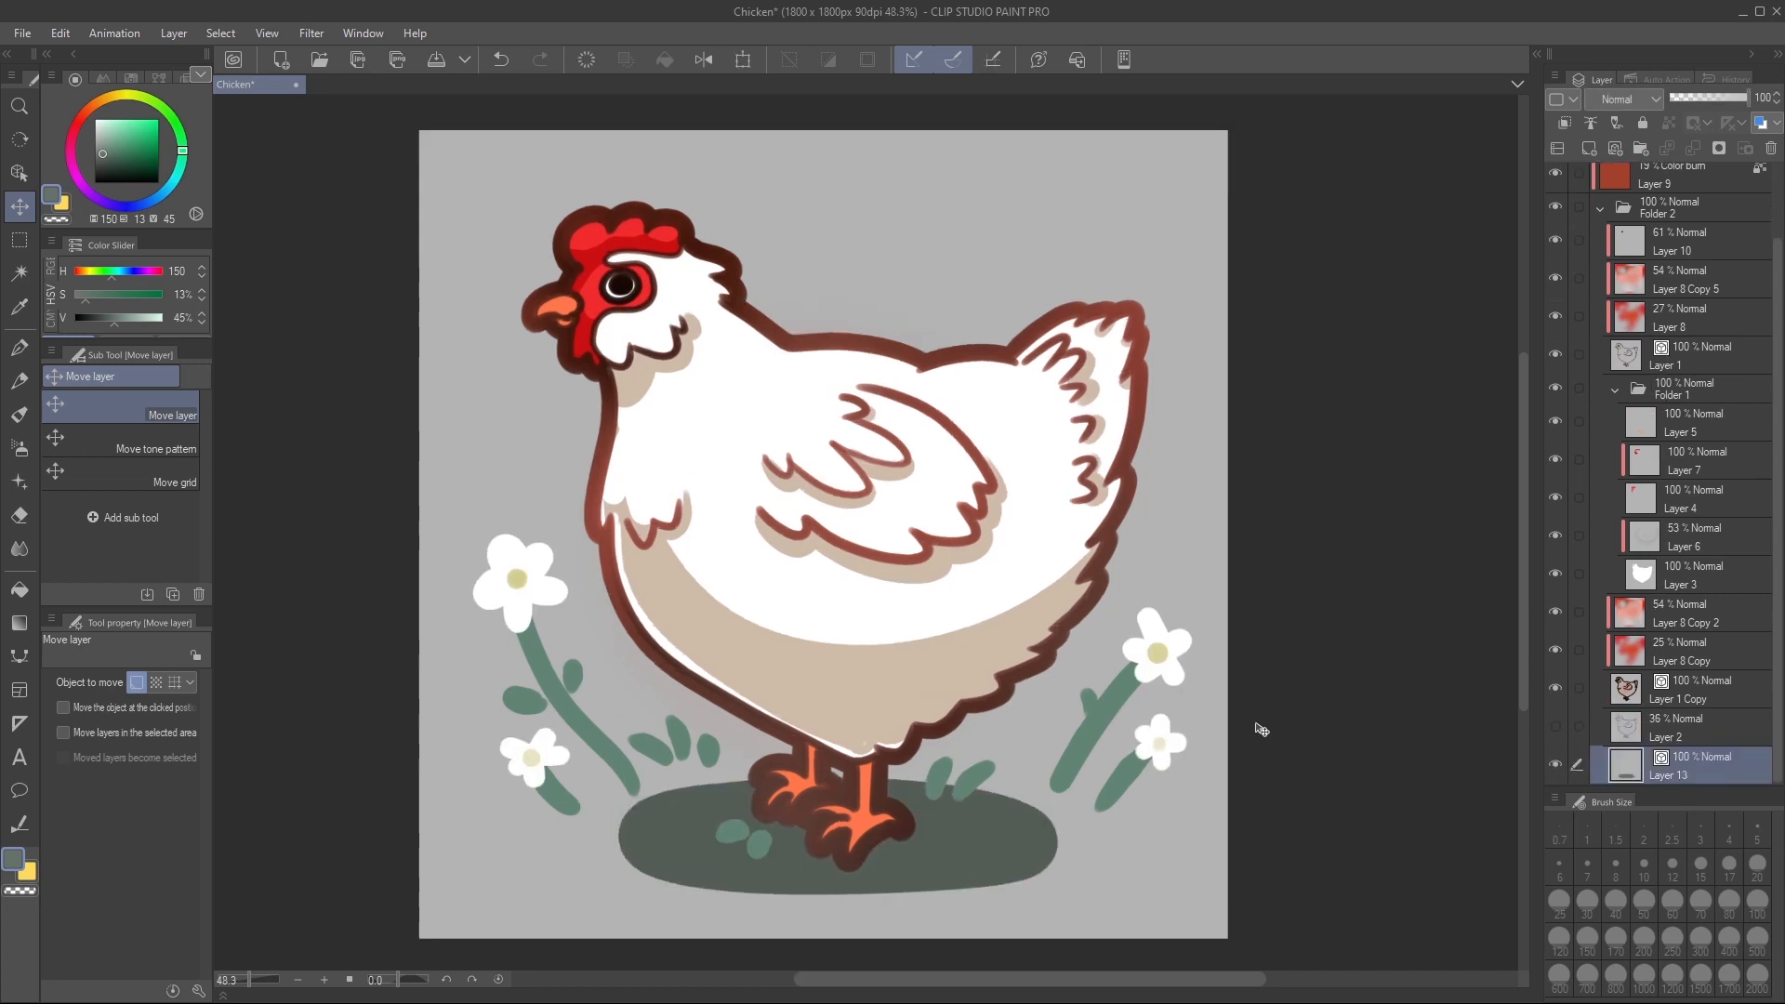